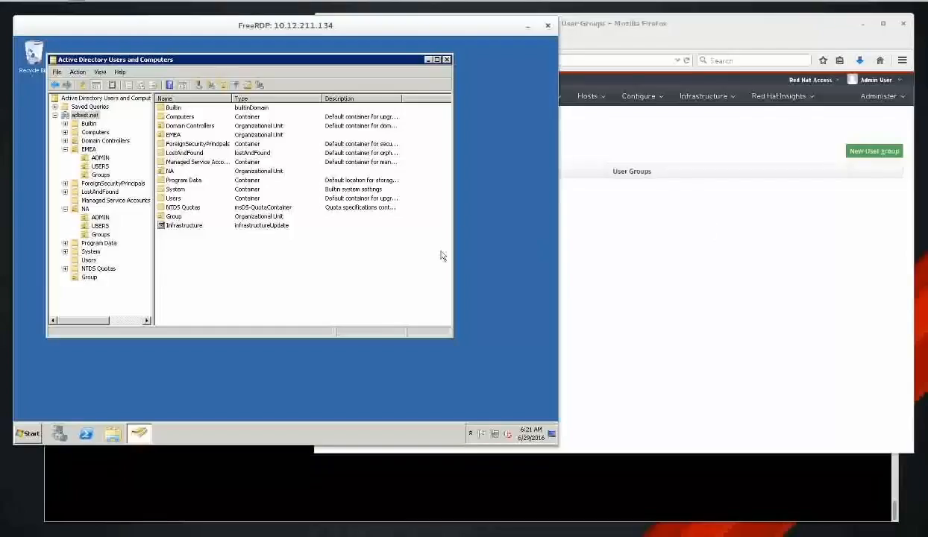
# Review the adtest.net OUs in Active Directory Users and Computers, then bring the Satellite User Groups page forward.
pyautogui.click(484, 203)
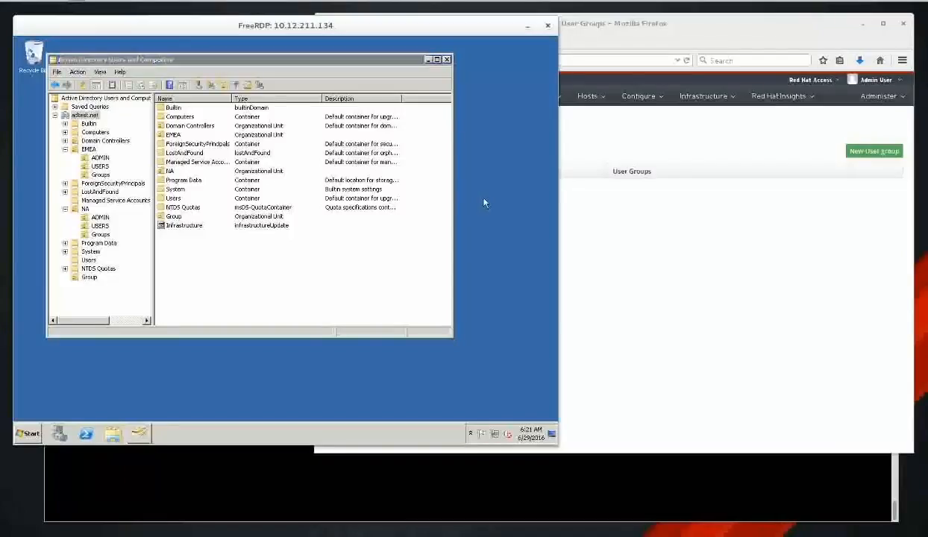
pyautogui.click(297, 64)
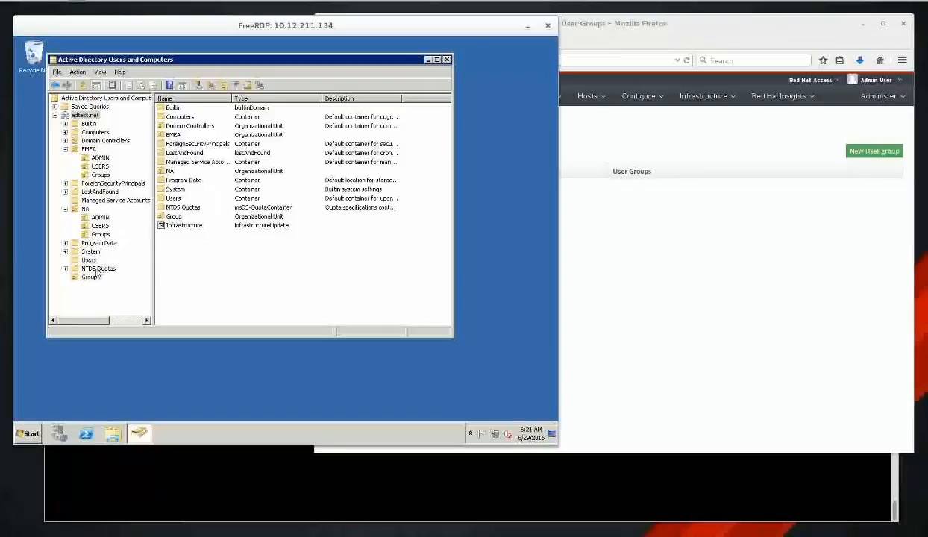
pyautogui.click(659, 226)
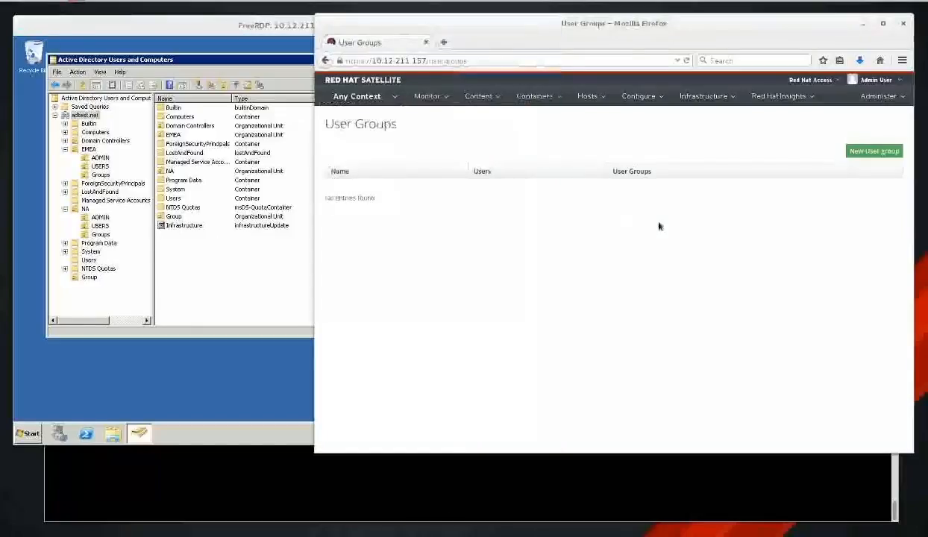
# Open Administer > LDAP authentication in Satellite, then bring Active Directory Users and Computers back in front.
pyautogui.click(901, 95)
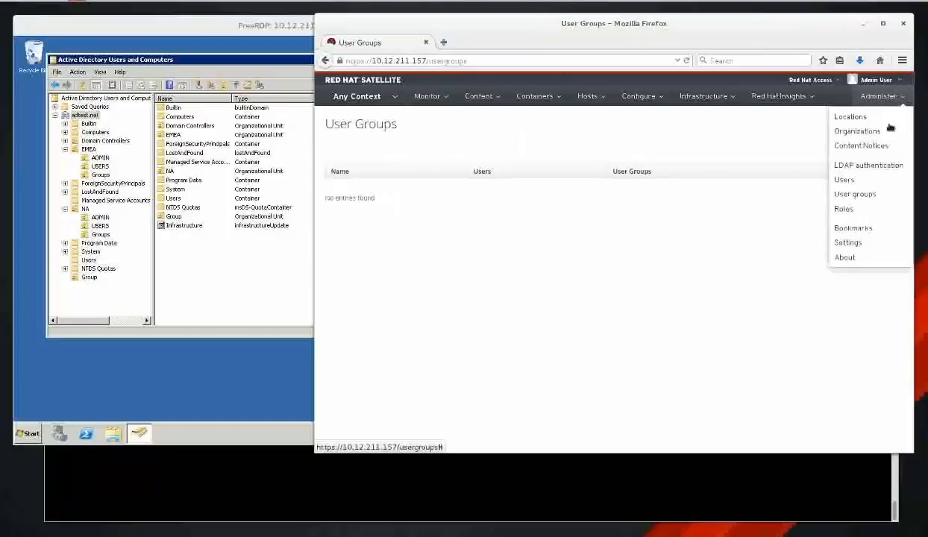
pyautogui.click(869, 165)
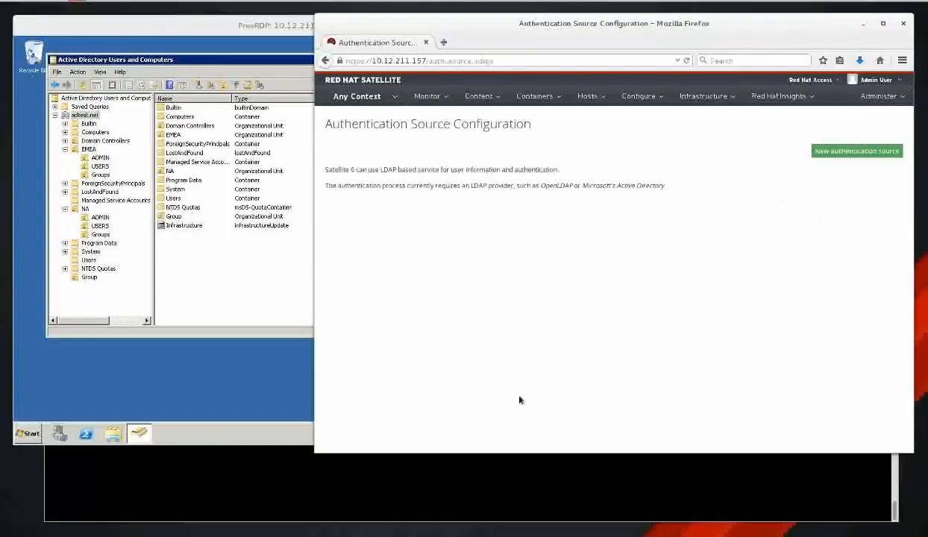
pyautogui.click(492, 490)
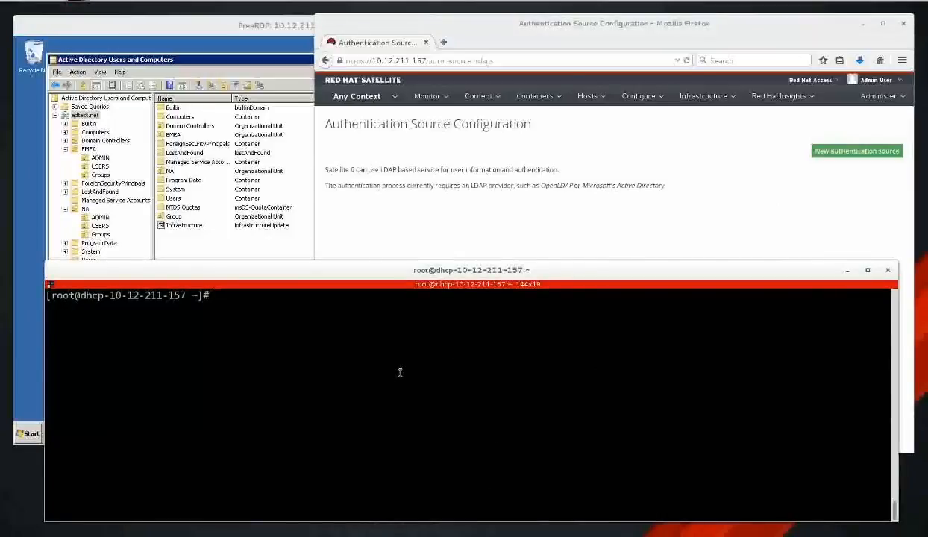
pyautogui.click(592, 228)
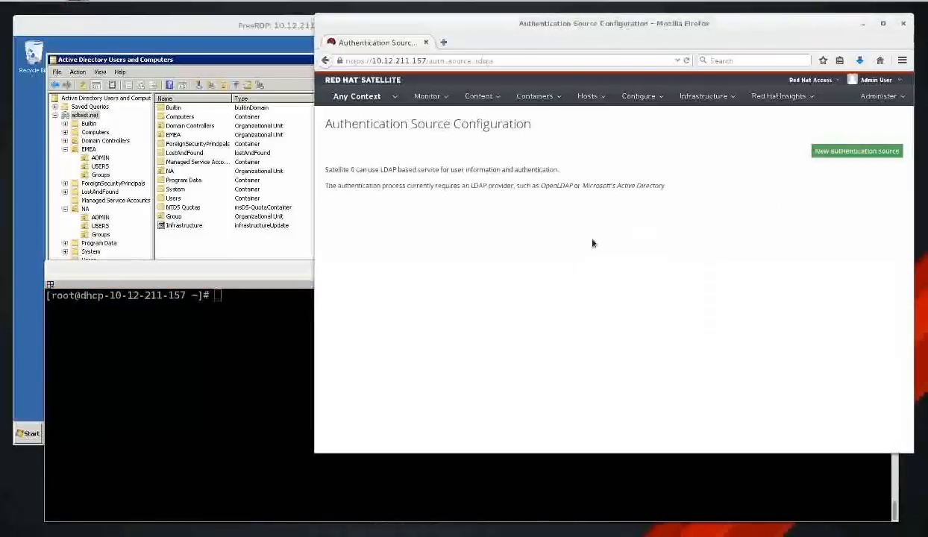
pyautogui.click(267, 35)
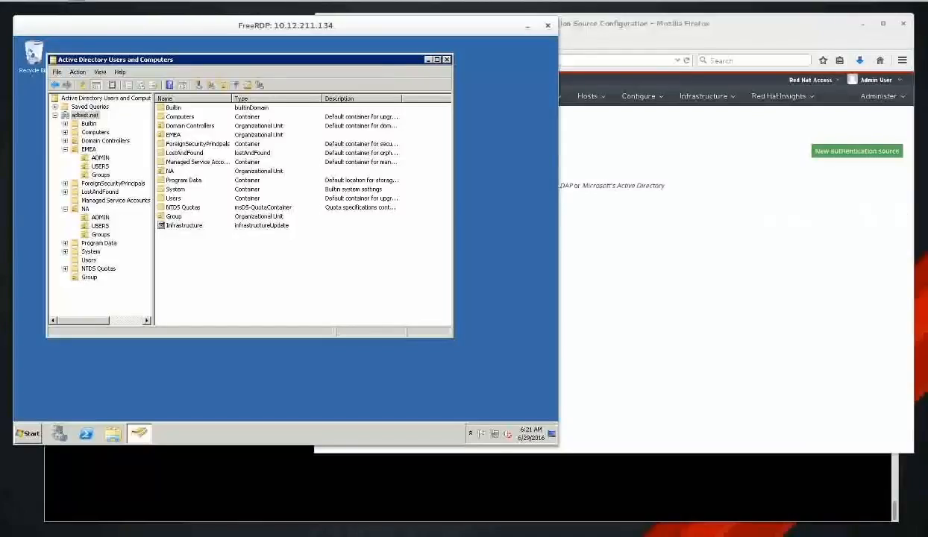
# Move the Geany notes into view, zoom the text, and highlight adtest.net, 10.12.211.134 and the service account.
pyautogui.moveTo(927, 161); pyautogui.dragTo(289, 242)
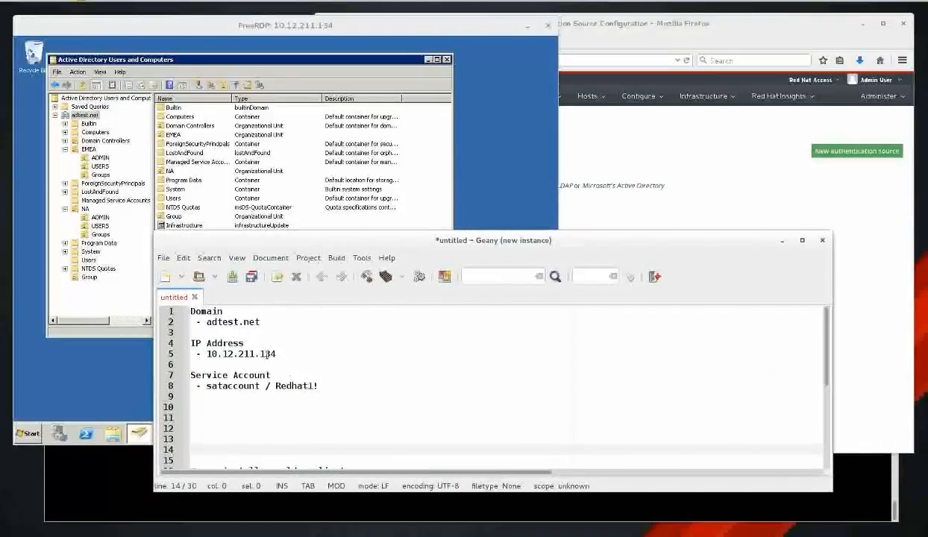
pyautogui.moveTo(261, 322); pyautogui.dragTo(209, 322)
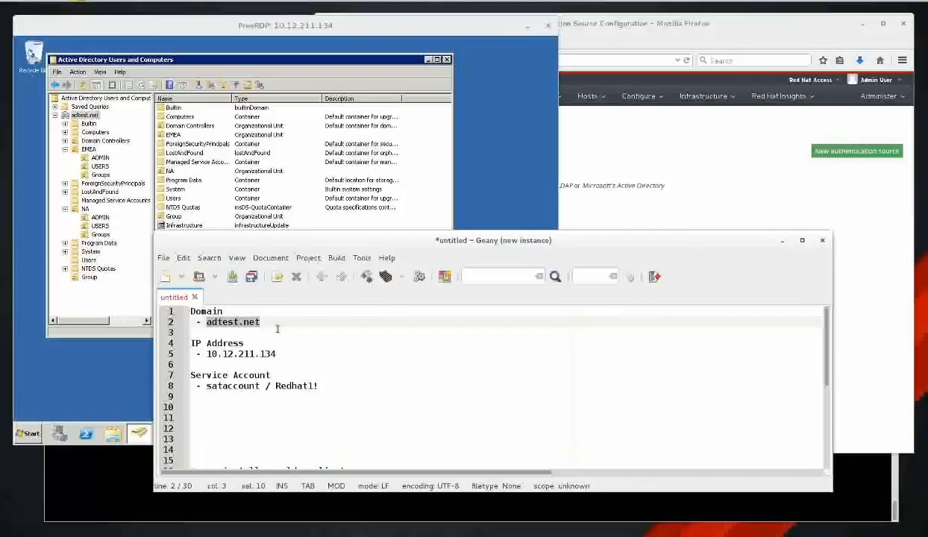
pyautogui.hotkey('ctrl', '+')
pyautogui.hotkey('ctrl', '+')
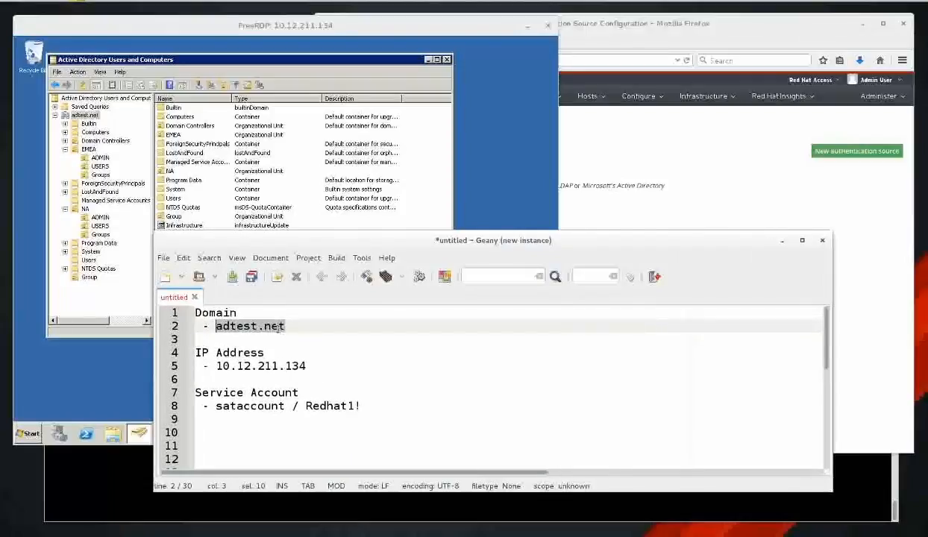
pyautogui.moveTo(307, 365); pyautogui.dragTo(216, 365)
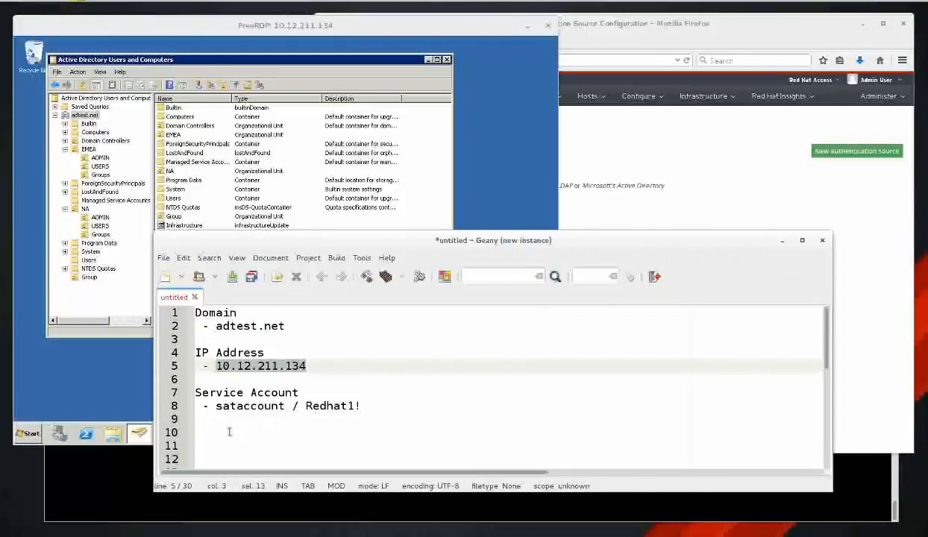
pyautogui.moveTo(216, 405); pyautogui.dragTo(396, 408)
pyautogui.click(396, 408)
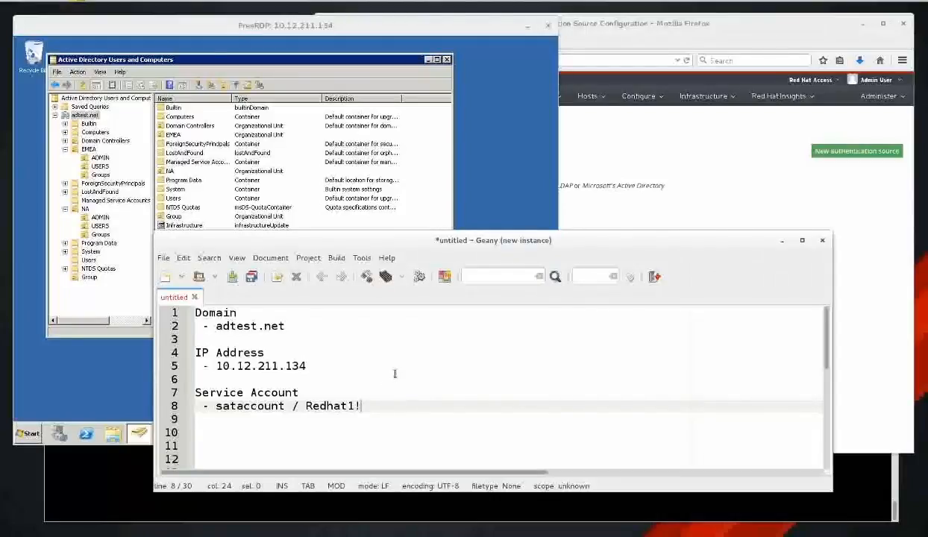
pyautogui.click(696, 166)
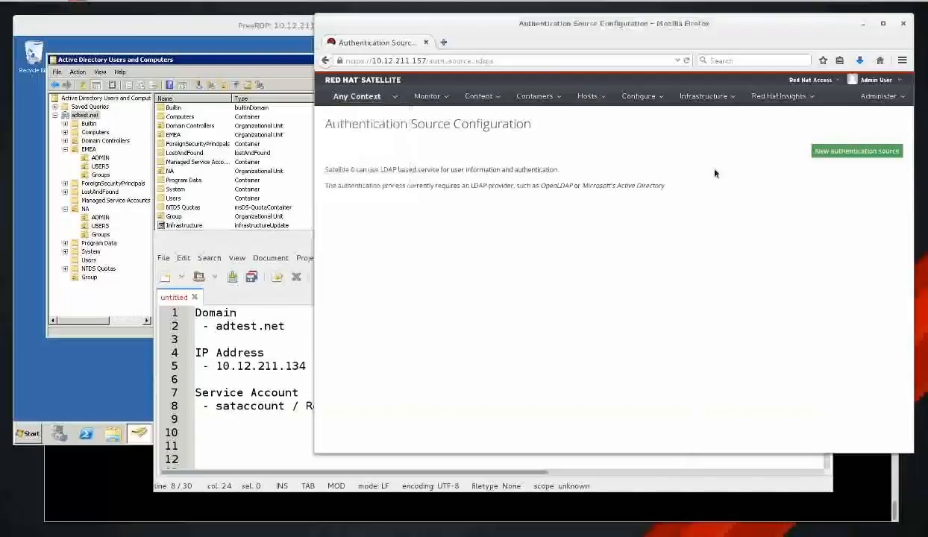
pyautogui.click(284, 255)
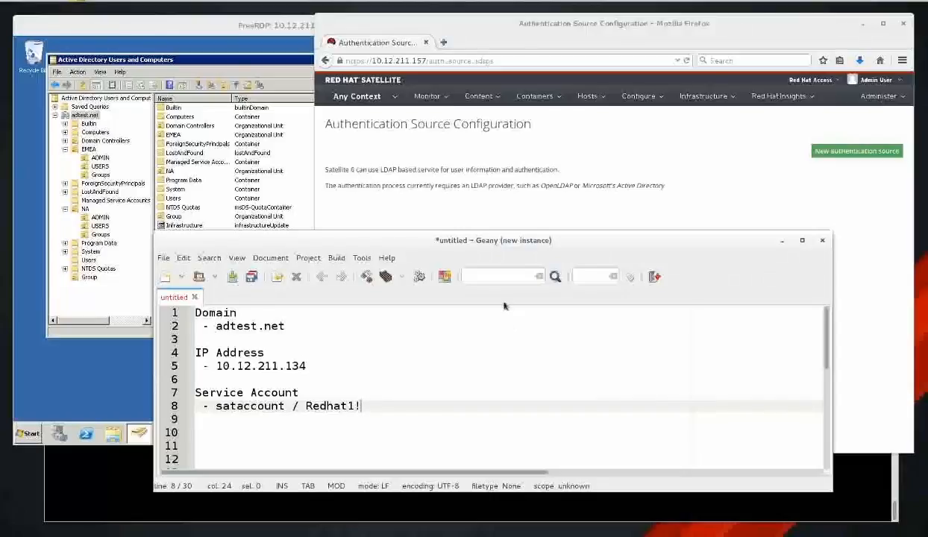
# Widen the Geany window to read the ldapsearch lines and highlight 'yum install openldap-clients'.
pyautogui.scroll(-4, 406, 419)
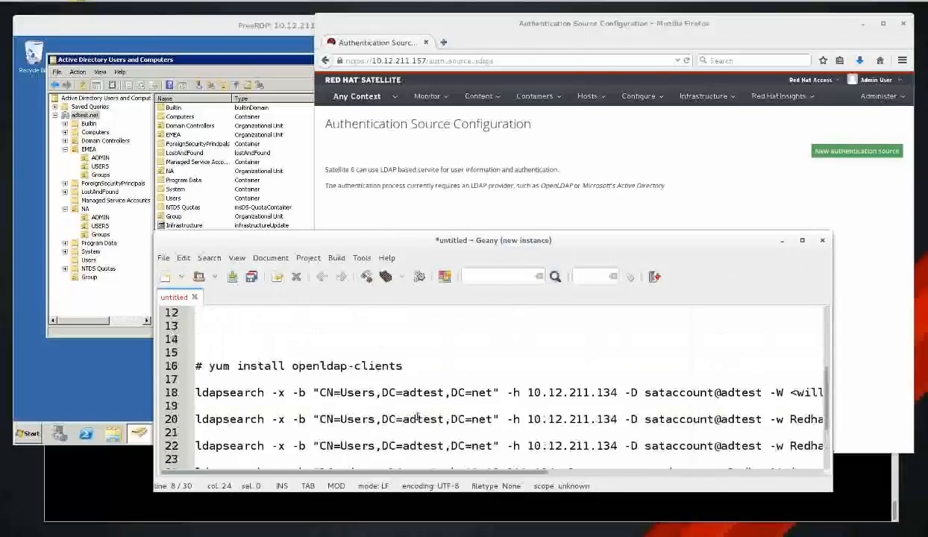
pyautogui.scroll(1, 418, 418)
pyautogui.moveTo(292, 419); pyautogui.dragTo(418, 409)
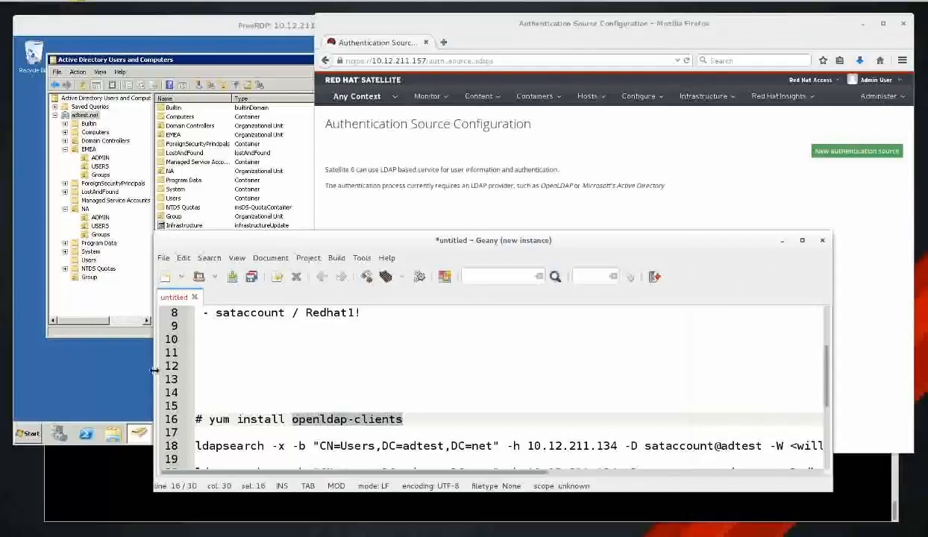
pyautogui.click(203, 379)
pyautogui.moveTo(392, 242); pyautogui.dragTo(431, 248)
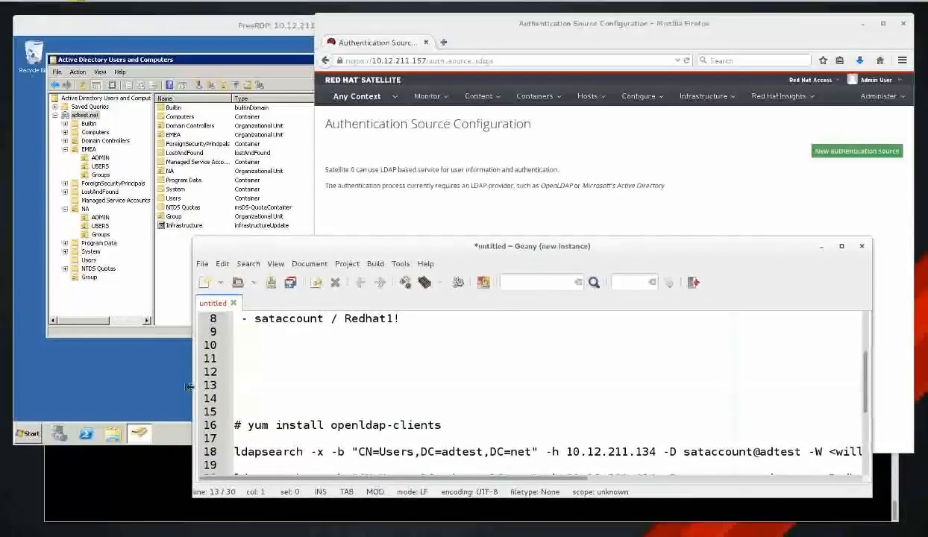
pyautogui.moveTo(189, 386); pyautogui.dragTo(70, 386)
pyautogui.scroll(-1, 260, 391)
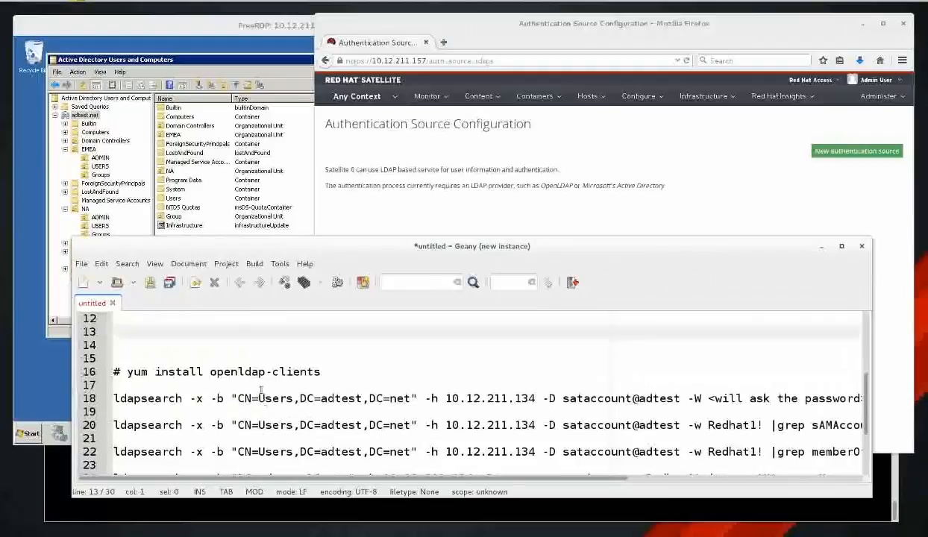
pyautogui.moveTo(127, 372); pyautogui.dragTo(317, 369)
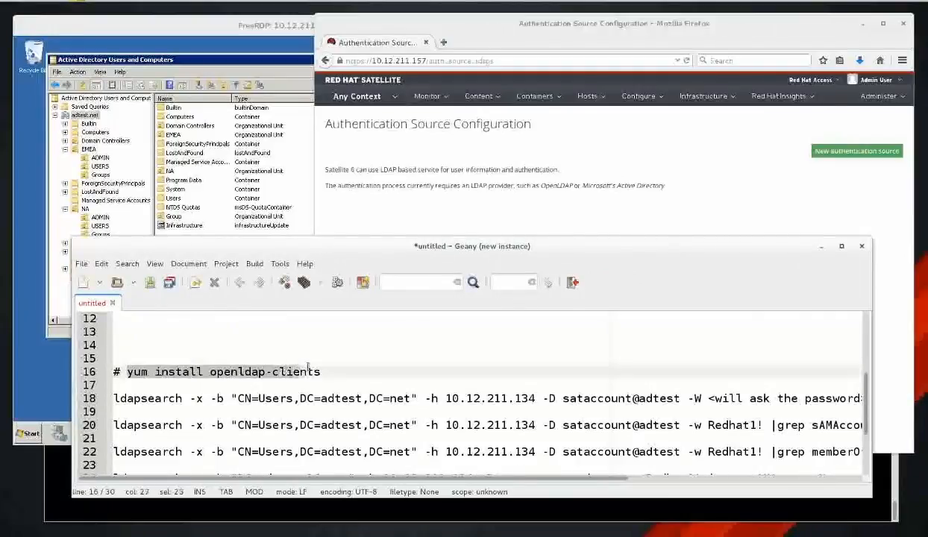
# Run a bare ldapsearch in the root terminal, getting 'Can't contact LDAP server (-1)', then return to Geany.
pyautogui.click(365, 516)
pyautogui.write('l')
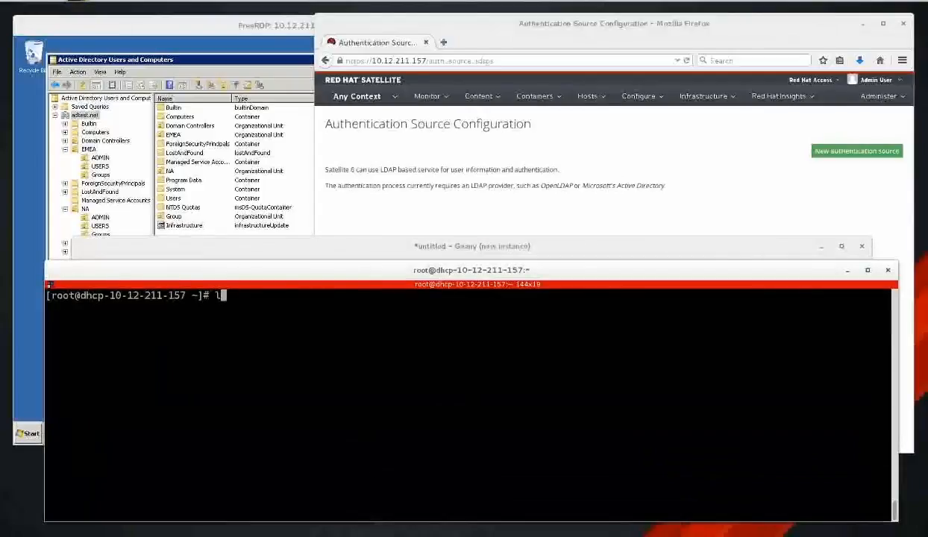
pyautogui.write('d')
pyautogui.press('BackSpace')
pyautogui.write('sd')
pyautogui.press('BackSpace')
pyautogui.press('BackSpace')
pyautogui.write('dapsearch')
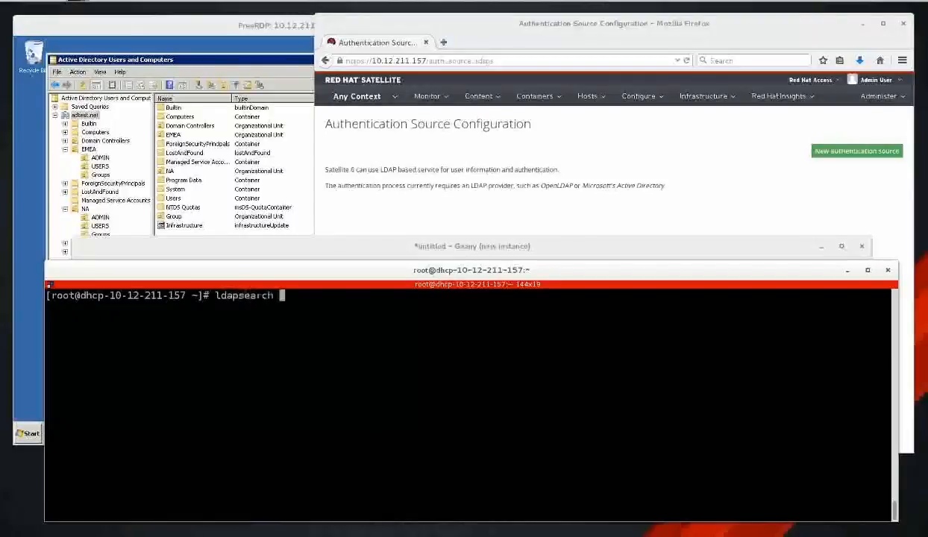
pyautogui.press('Return')
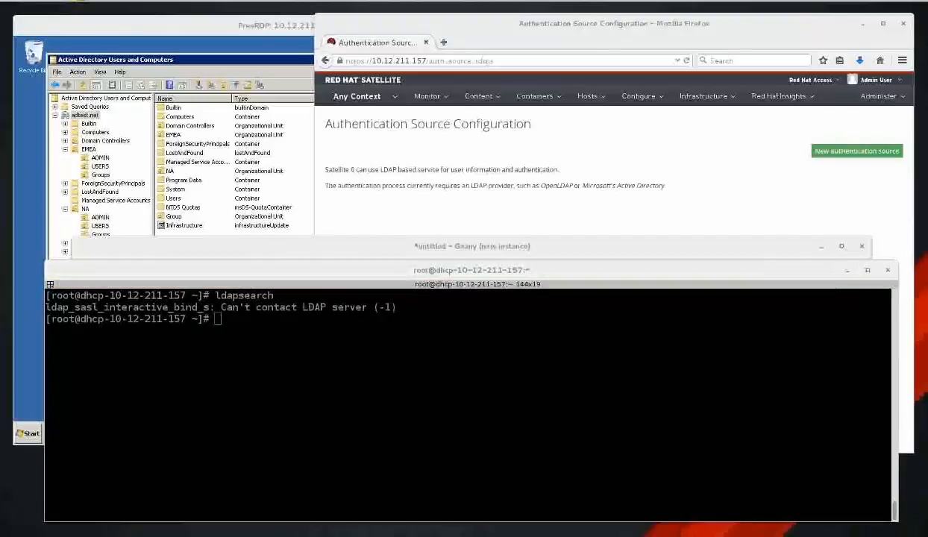
pyautogui.hotkey('alt', 'Tab')
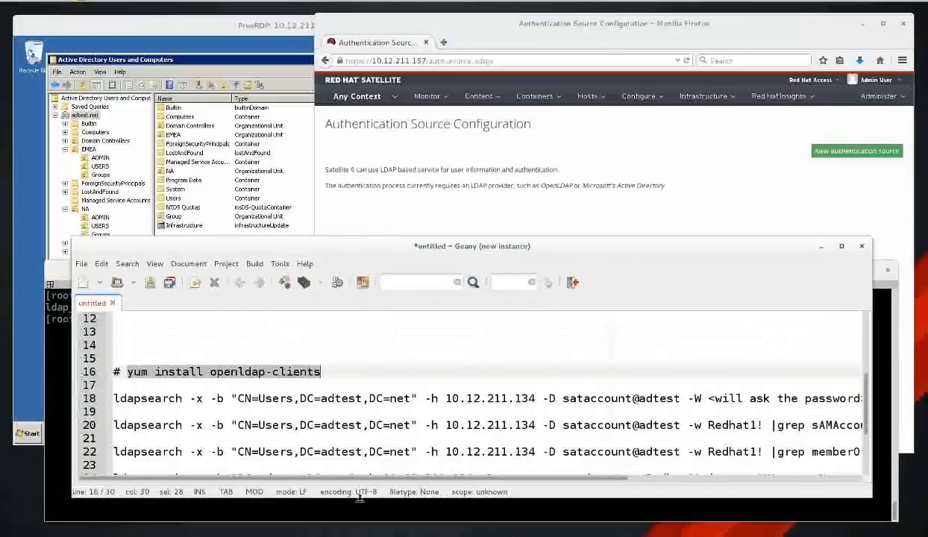
pyautogui.click(112, 398)
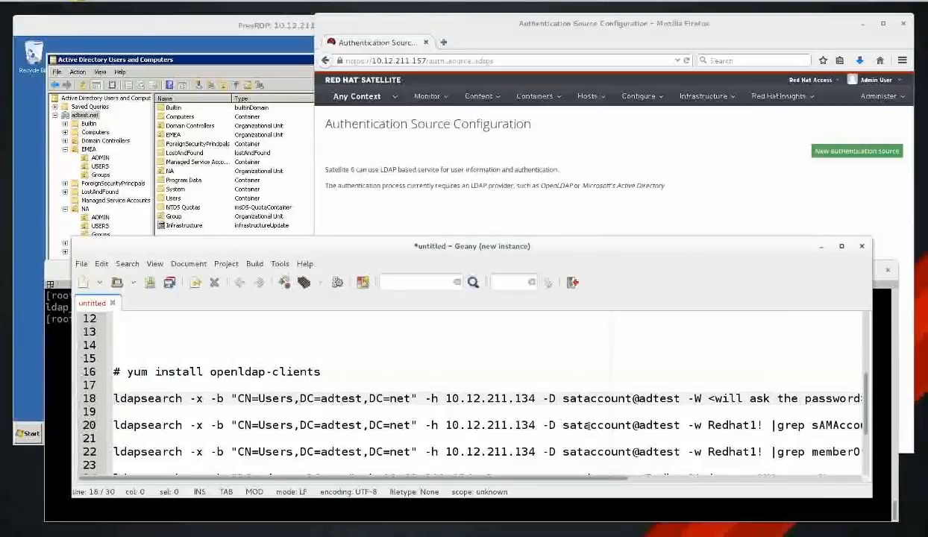
pyautogui.press('Right')
pyautogui.press('Right')
pyautogui.press('Right')
pyautogui.press('Right')
pyautogui.press('Right')
pyautogui.press('Right')
pyautogui.press('Right')
pyautogui.press('Right')
pyautogui.press('Right')
pyautogui.press('Right')
pyautogui.press('Right')
pyautogui.press('Right')
pyautogui.press('Right')
pyautogui.press('Right')
pyautogui.press('Right')
pyautogui.press('Right')
pyautogui.press('Right')
pyautogui.press('Right')
pyautogui.press('Right')
pyautogui.press('Right')
pyautogui.press('Right')
pyautogui.press('Right')
pyautogui.press('Right')
pyautogui.press('Right')
pyautogui.press('Right')
pyautogui.press('Right')
pyautogui.press('Right')
pyautogui.press('Right')
pyautogui.press('Right')
pyautogui.press('Right')
pyautogui.press('Right')
pyautogui.press('Right')
pyautogui.press('Right')
pyautogui.press('Right')
pyautogui.press('Right')
pyautogui.press('Right')
pyautogui.press('Left')
pyautogui.press('Left')
pyautogui.press('Left')
pyautogui.press('Left')
pyautogui.press('Left')
pyautogui.press('Left')
pyautogui.press('Left')
pyautogui.press('Left')
pyautogui.press('Left')
pyautogui.press('Left')
pyautogui.press('Left')
pyautogui.press('Left')
pyautogui.press('Left')
pyautogui.press('Left')
pyautogui.press('Left')
pyautogui.press('Left')
pyautogui.press('Left')
pyautogui.press('Left')
pyautogui.hotkey('shift', 'Right')
pyautogui.hotkey('shift', 'Right')
pyautogui.hotkey('shift', 'Right')
pyautogui.hotkey('shift', 'Right')
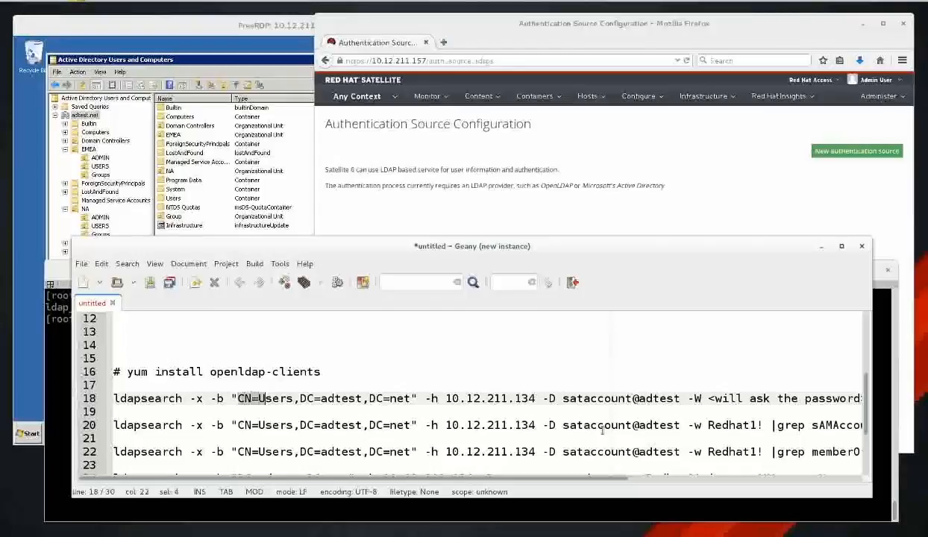
pyautogui.hotkey('shift', 'Right')
pyautogui.hotkey('shift', 'Right')
pyautogui.hotkey('shift', 'Right')
pyautogui.hotkey('shift', 'Right')
pyautogui.hotkey('shift', 'Right')
pyautogui.hotkey('shift', 'Right')
pyautogui.hotkey('shift', 'Right')
pyautogui.hotkey('shift', 'Right')
pyautogui.hotkey('shift', 'Right')
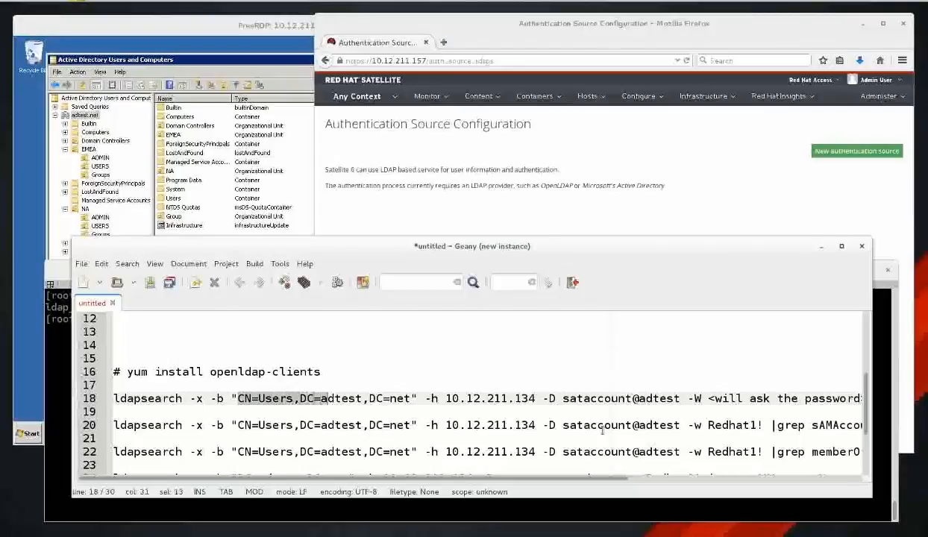
pyautogui.hotkey('shift', 'Right')
pyautogui.hotkey('shift', 'Right')
pyautogui.hotkey('shift', 'Right')
pyautogui.hotkey('shift', 'Right')
pyautogui.hotkey('shift', 'Right')
pyautogui.hotkey('shift', 'Right')
pyautogui.hotkey('shift', 'Right')
pyautogui.hotkey('shift', 'Right')
pyautogui.hotkey('shift', 'Right')
pyautogui.hotkey('shift', 'Right')
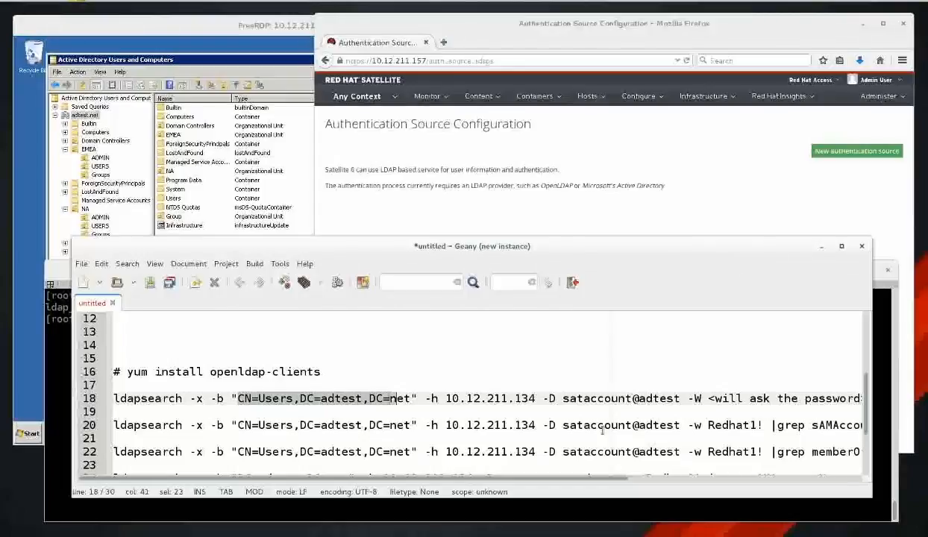
pyautogui.hotkey('shift', 'Right')
pyautogui.hotkey('shift', 'Right')
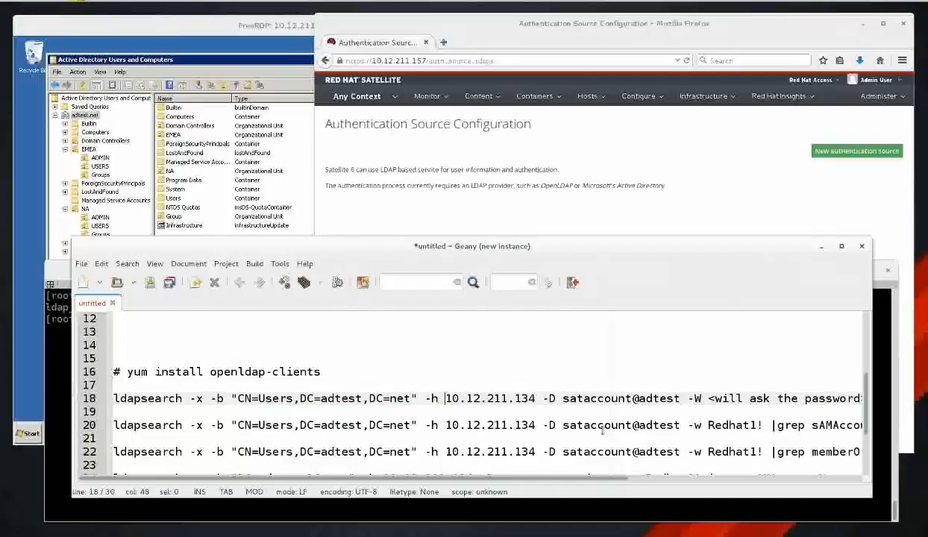
pyautogui.hotkey('shift', 'Right')
pyautogui.hotkey('shift', 'Right')
pyautogui.hotkey('shift', 'Right')
pyautogui.hotkey('shift', 'Right')
pyautogui.hotkey('shift', 'Right')
pyautogui.hotkey('shift', 'Right')
pyautogui.hotkey('shift', 'Right')
pyautogui.hotkey('shift', 'Right')
pyautogui.hotkey('shift', 'Right')
pyautogui.hotkey('shift', 'Right')
pyautogui.hotkey('shift', 'Right')
pyautogui.hotkey('shift', 'Right')
pyautogui.hotkey('shift', 'Right')
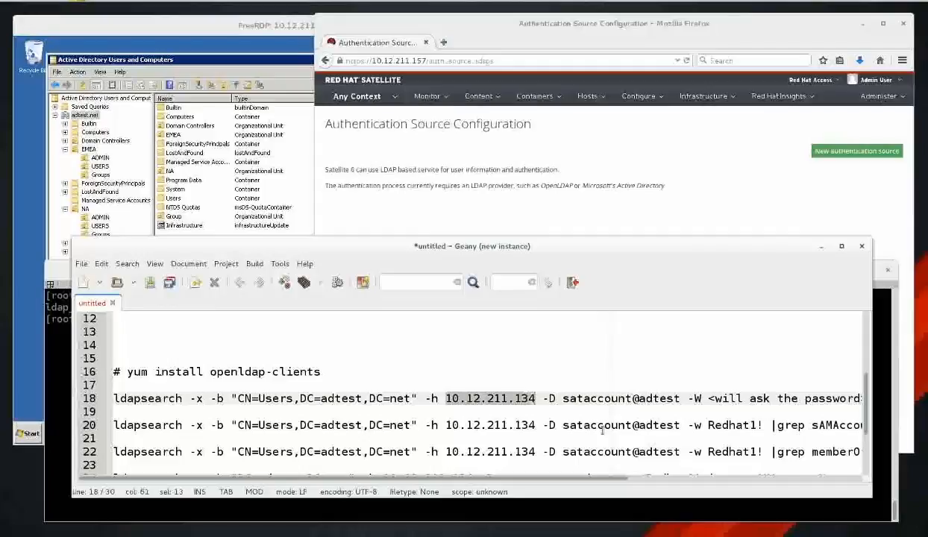
pyautogui.press('Right')
pyautogui.press('Right')
pyautogui.press('Right')
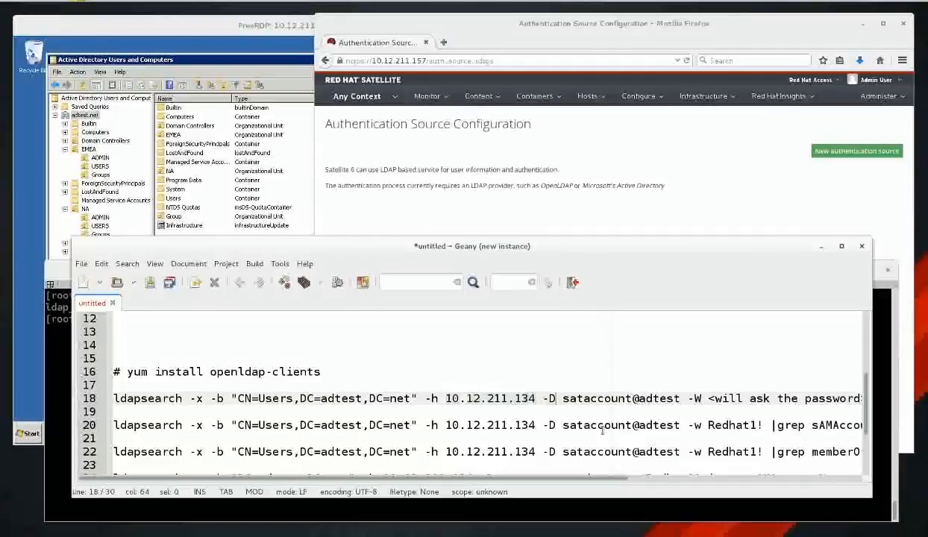
pyautogui.press('Right')
pyautogui.hotkey('shift', 'Right')
pyautogui.hotkey('shift', 'Right')
pyautogui.hotkey('shift', 'Right')
pyautogui.hotkey('shift', 'Right')
pyautogui.hotkey('shift', 'Right')
pyautogui.hotkey('shift', 'Right')
pyautogui.hotkey('shift', 'Right')
pyautogui.hotkey('shift', 'Right')
pyautogui.hotkey('shift', 'Right')
pyautogui.hotkey('shift', 'Right')
pyautogui.hotkey('shift', 'Right')
pyautogui.hotkey('shift', 'Right')
pyautogui.hotkey('shift', 'Right')
pyautogui.hotkey('shift', 'Right')
pyautogui.hotkey('shift', 'Right')
pyautogui.hotkey('shift', 'Right')
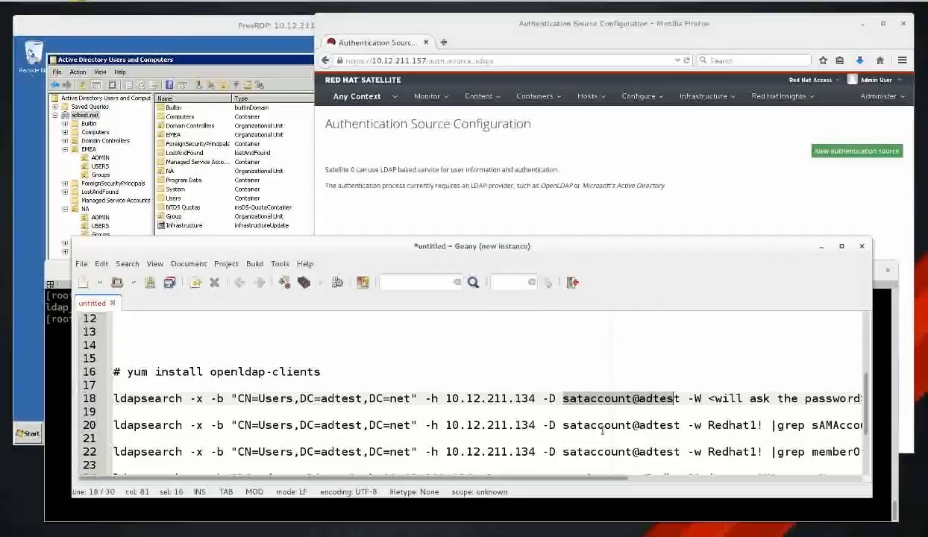
pyautogui.press('Right')
pyautogui.press('Right')
pyautogui.press('Right')
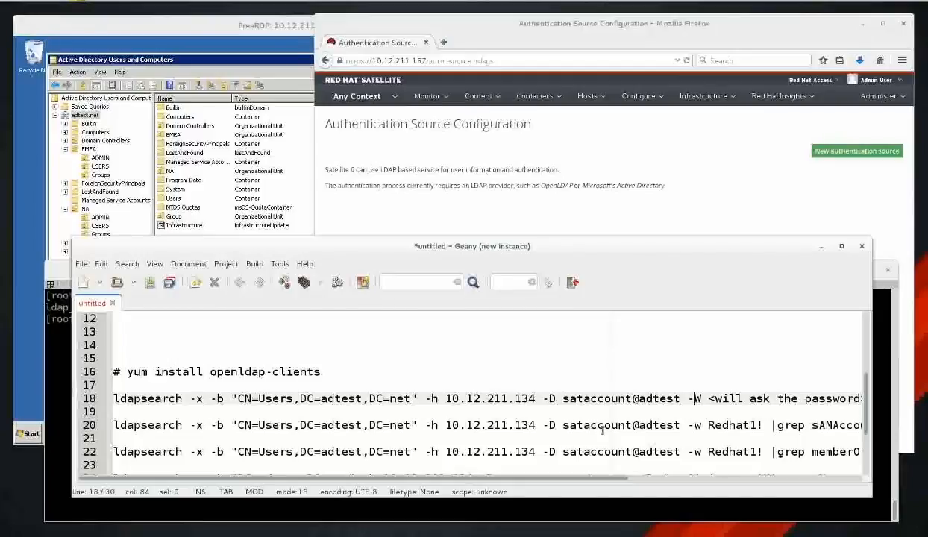
pyautogui.press('Right')
pyautogui.press('Right')
pyautogui.press('Right')
pyautogui.press('Left')
pyautogui.press('Left')
pyautogui.press('Left')
pyautogui.press('Left')
pyautogui.press('Left')
pyautogui.press('Left')
pyautogui.press('Left')
pyautogui.press('Left')
pyautogui.press('Left')
pyautogui.press('Left')
pyautogui.press('Left')
pyautogui.press('Left')
pyautogui.press('Left')
pyautogui.press('Left')
pyautogui.press('Left')
pyautogui.press('Left')
pyautogui.press('Left')
pyautogui.press('Left')
pyautogui.press('Left')
pyautogui.press('Left')
pyautogui.press('Left')
pyautogui.press('Left')
pyautogui.press('Left')
pyautogui.press('Left')
pyautogui.press('Left')
pyautogui.press('Left')
pyautogui.press('Left')
pyautogui.press('Left')
pyautogui.press('Left')
pyautogui.press('Left')
pyautogui.press('Left')
pyautogui.press('Left')
pyautogui.press('Left')
pyautogui.press('Left')
pyautogui.press('Left')
pyautogui.press('Left')
pyautogui.press('Left')
pyautogui.press('Left')
pyautogui.press('Left')
pyautogui.press('Left')
pyautogui.press('Left')
pyautogui.press('Left')
pyautogui.press('Left')
pyautogui.press('Right')
pyautogui.press('Right')
pyautogui.press('Right')
pyautogui.press('Right')
pyautogui.press('Right')
pyautogui.press('Right')
pyautogui.press('Right')
pyautogui.press('Right')
pyautogui.press('Right')
pyautogui.press('Right')
pyautogui.press('Right')
pyautogui.press('Right')
pyautogui.press('Right')
pyautogui.press('Right')
pyautogui.press('Right')
pyautogui.press('Right')
pyautogui.press('Right')
pyautogui.press('Right')
pyautogui.press('Right')
pyautogui.press('Right')
pyautogui.press('Right')
pyautogui.press('Right')
pyautogui.press('Right')
pyautogui.press('Right')
pyautogui.press('Right')
pyautogui.hotkey('shift', 'Right')
pyautogui.hotkey('shift', 'Right')
pyautogui.hotkey('shift', 'Right')
pyautogui.hotkey('shift', 'Right')
pyautogui.hotkey('shift', 'Right')
pyautogui.hotkey('shift', 'Right')
pyautogui.hotkey('shift', 'Right')
pyautogui.hotkey('shift', 'Right')
pyautogui.hotkey('shift', 'Right')
pyautogui.hotkey('shift', 'Right')
pyautogui.hotkey('shift', 'Right')
pyautogui.hotkey('shift', 'Right')
pyautogui.hotkey('shift', 'Right')
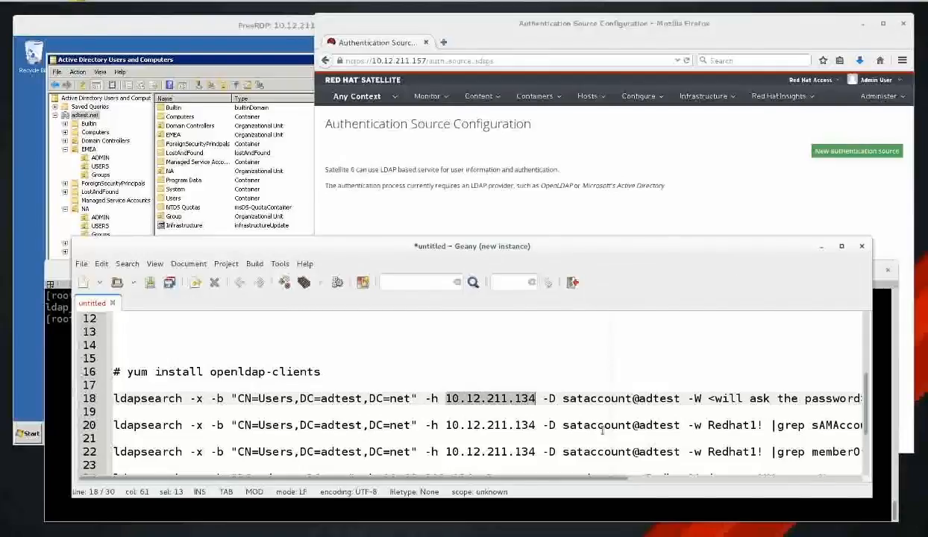
pyautogui.press('Left')
pyautogui.press('Left')
pyautogui.press('Left')
pyautogui.press('Left')
pyautogui.press('Left')
pyautogui.press('Left')
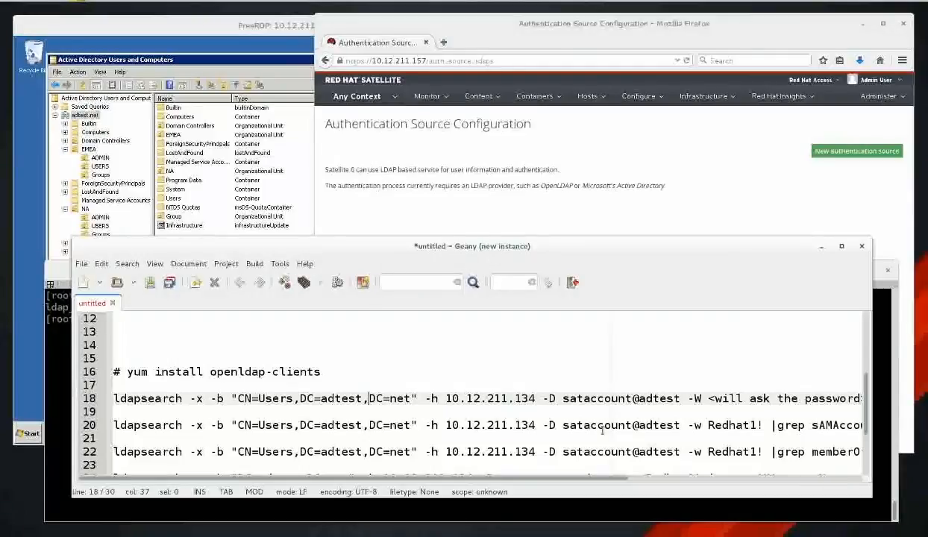
pyautogui.press('Right')
pyautogui.press('Right')
pyautogui.press('Right')
pyautogui.press('Right')
pyautogui.press('Right')
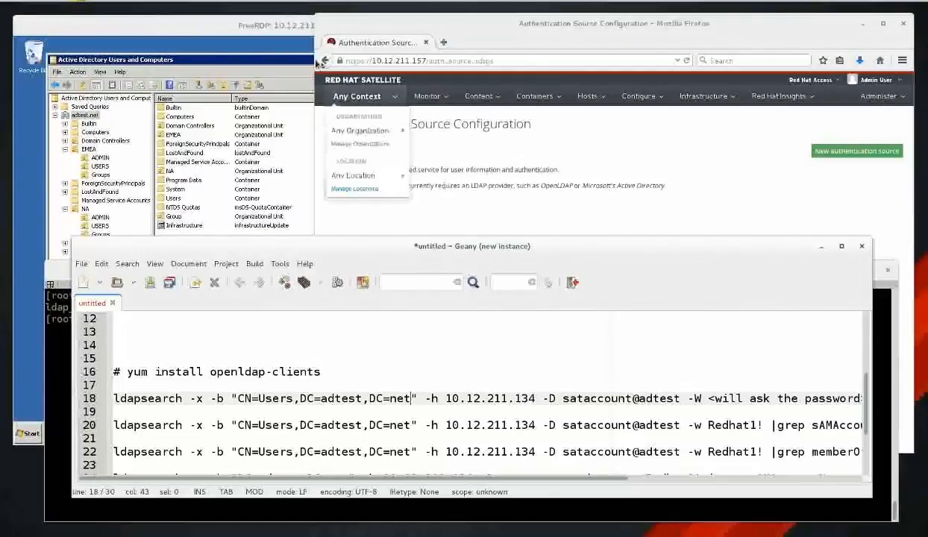
# In the remote desktop, uncheck View > Advanced Features from the adtest.net context menu.
pyautogui.click(264, 28)
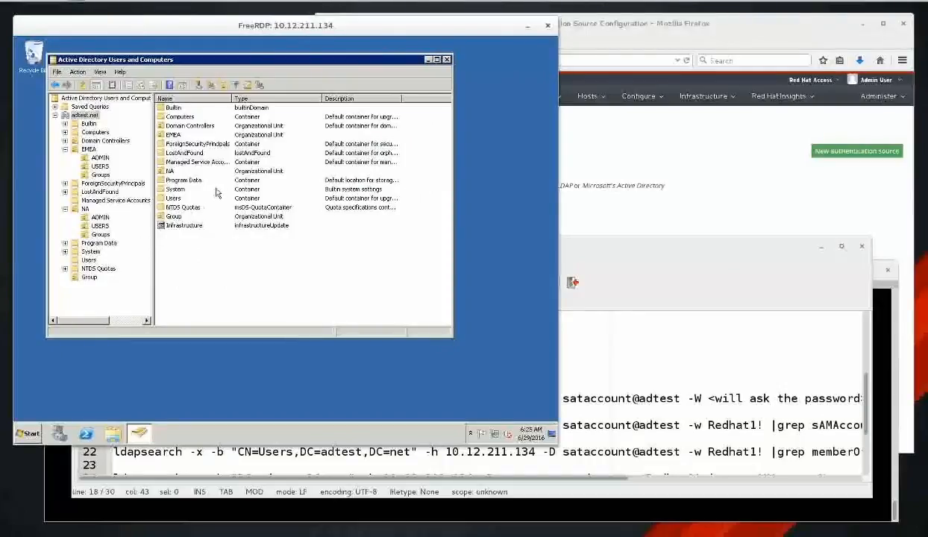
pyautogui.click(96, 117)
pyautogui.rightClick(92, 118)
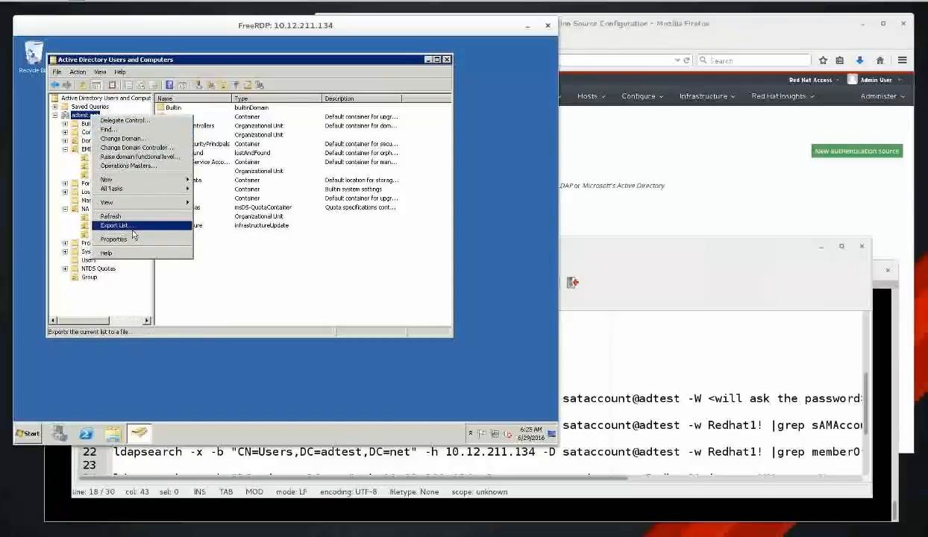
pyautogui.moveTo(160, 202)
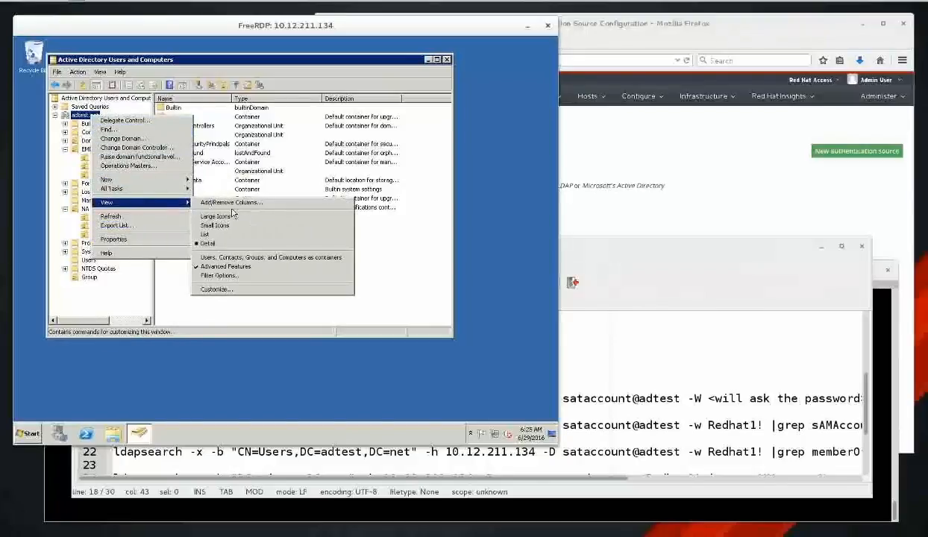
pyautogui.click(239, 266)
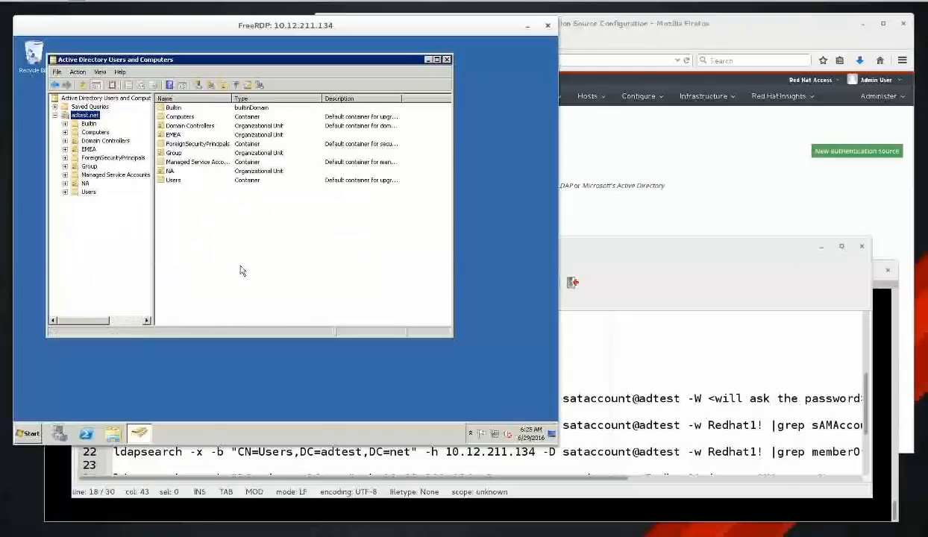
# Reopen the adtest.net context menu and dismiss it without changing anything.
pyautogui.rightClick(93, 118)
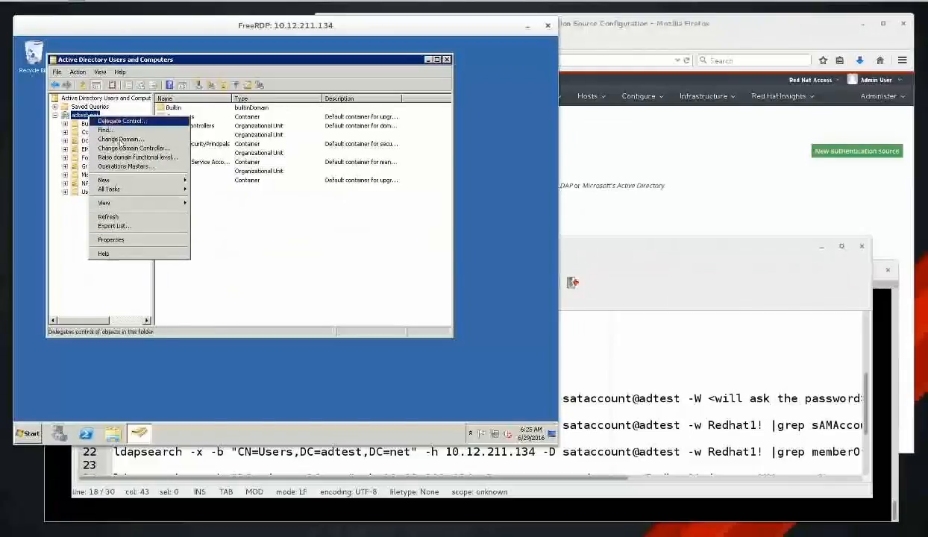
pyautogui.moveTo(149, 203)
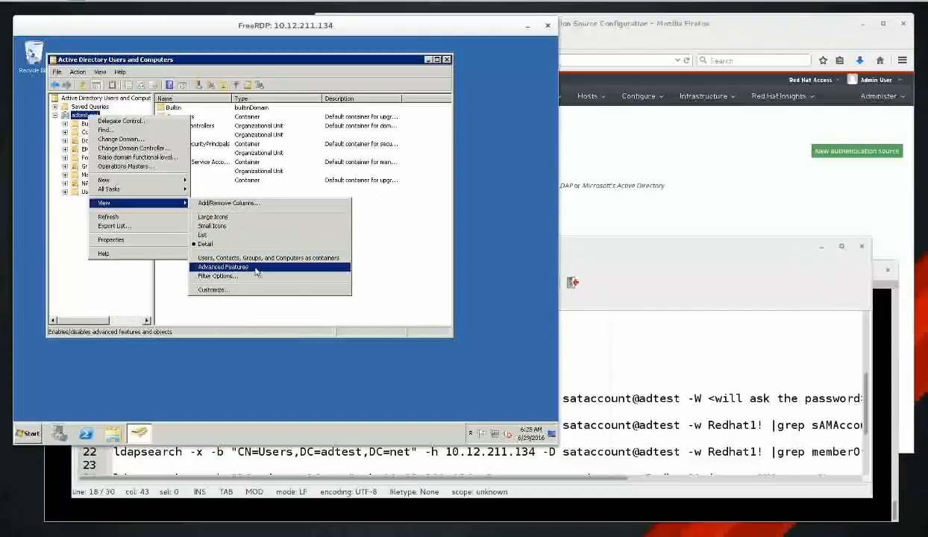
pyautogui.click(380, 247)
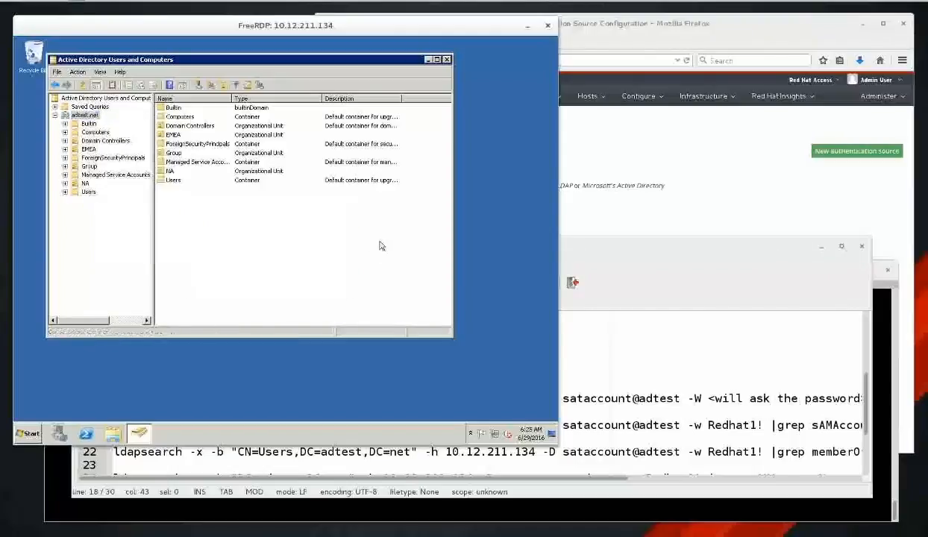
pyautogui.rightClick(86, 116)
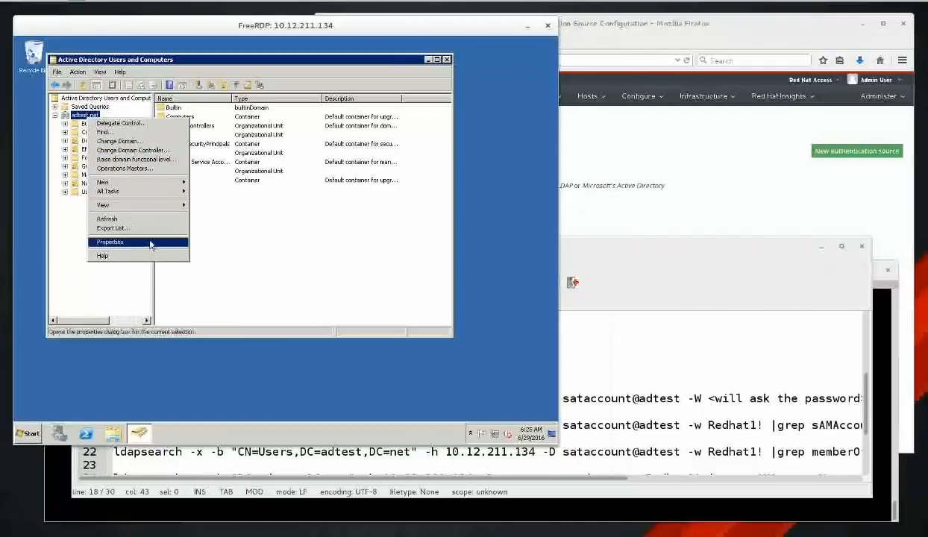
pyautogui.click(150, 243)
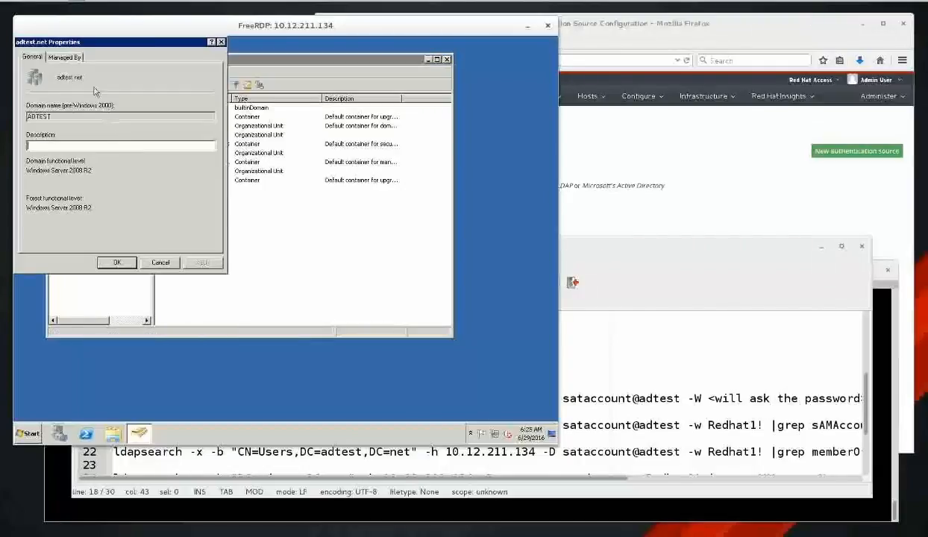
pyautogui.click(67, 56)
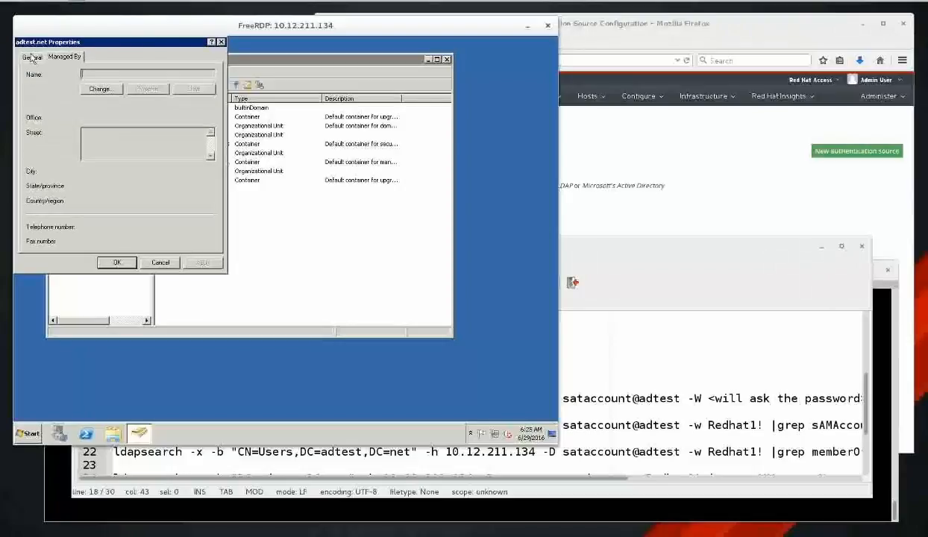
pyautogui.click(32, 58)
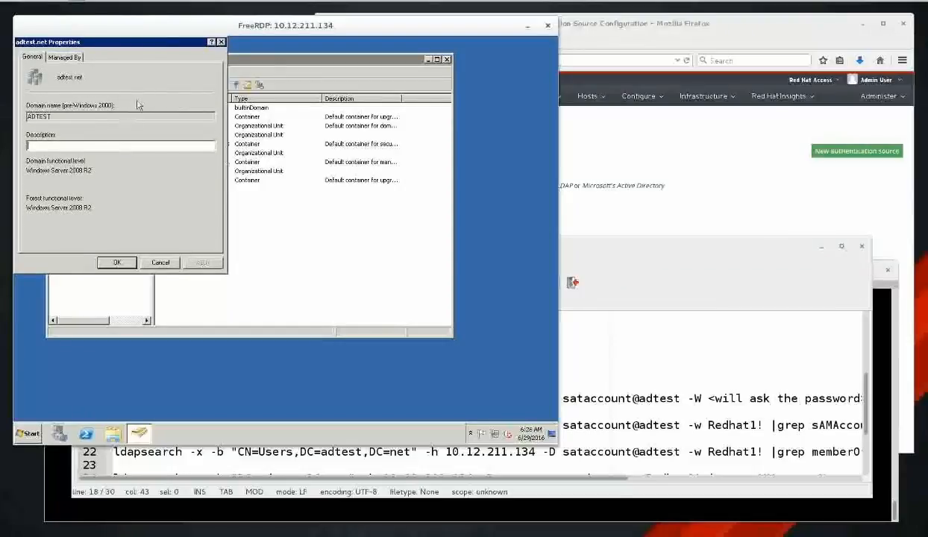
pyautogui.moveTo(146, 44); pyautogui.dragTo(351, 117)
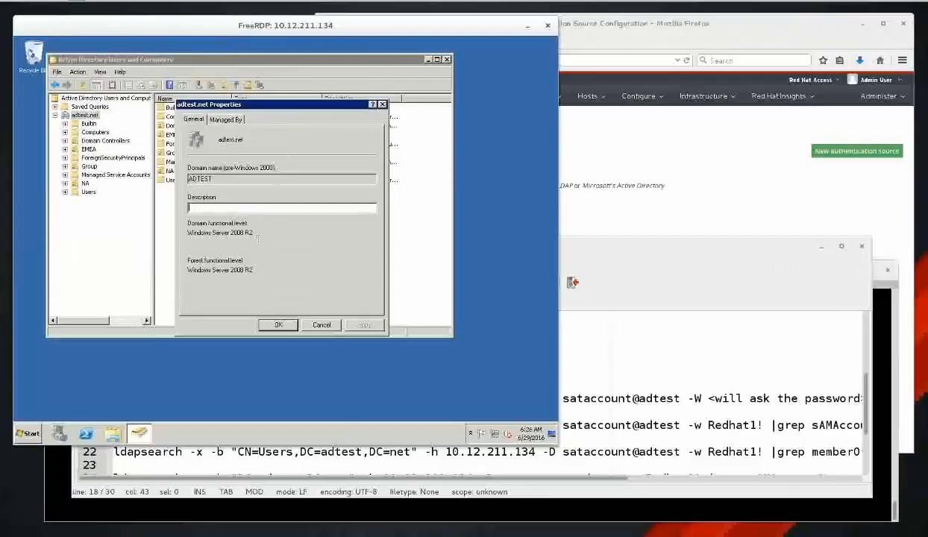
pyautogui.click(322, 325)
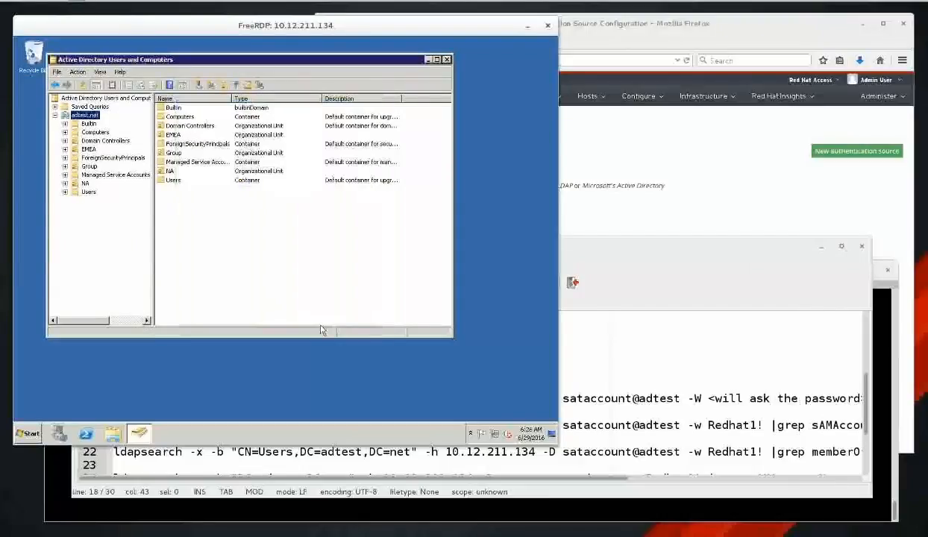
# Re-check View > Advanced Features from the adtest.net context menu to show System and LostAndFound.
pyautogui.rightClick(85, 116)
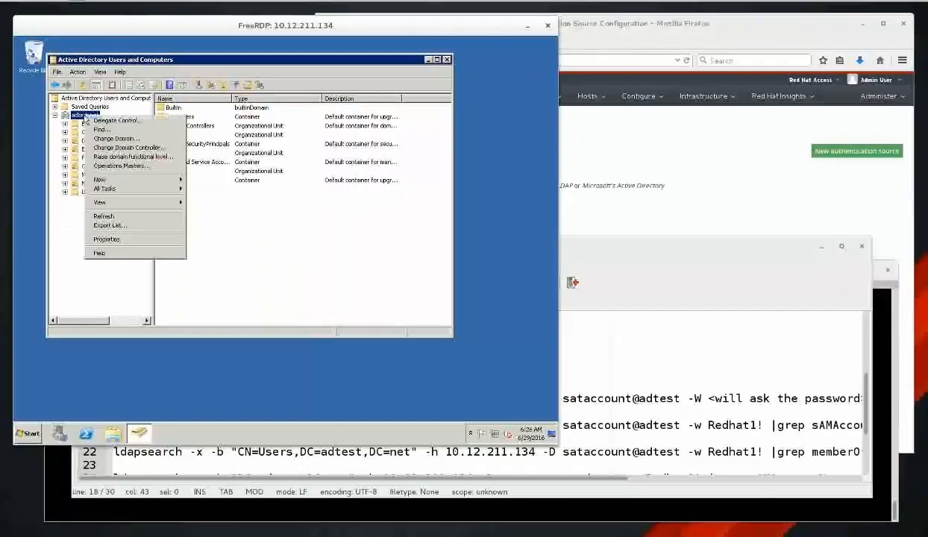
pyautogui.moveTo(126, 202)
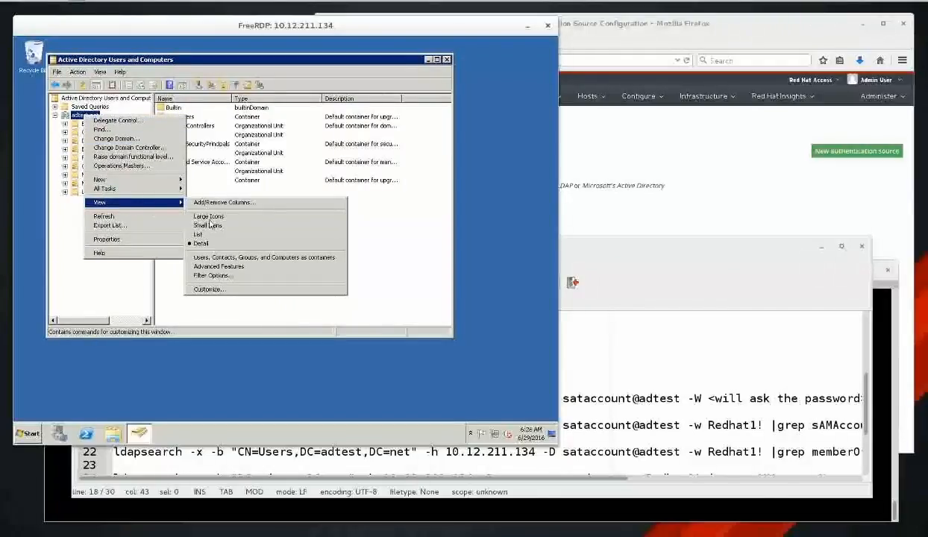
pyautogui.click(240, 267)
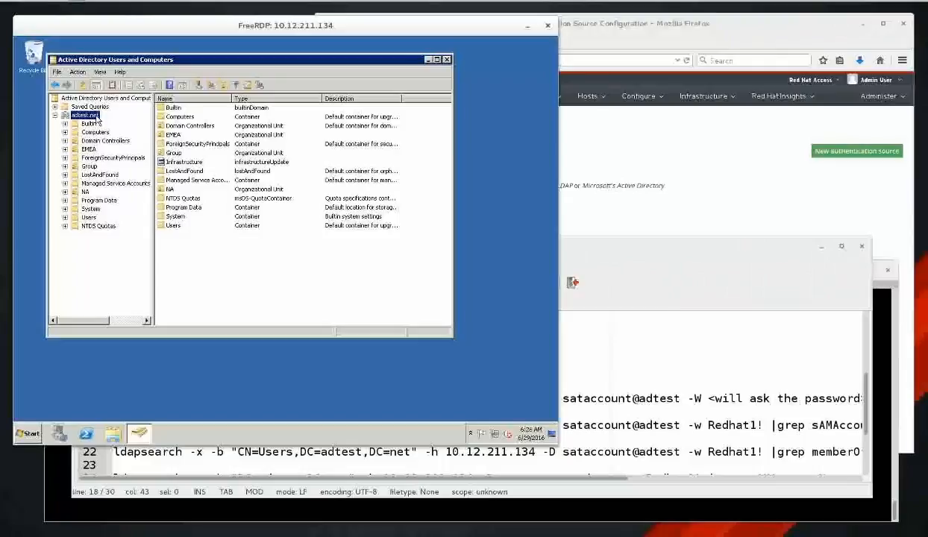
# Open the adtest.net domain properties and move through the tabs to the Attribute Editor list.
pyautogui.rightClick(96, 118)
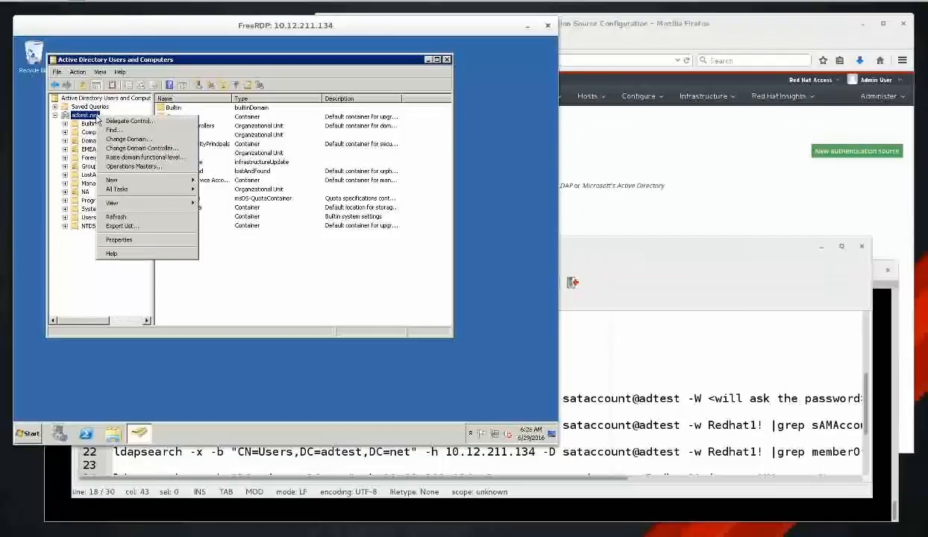
pyautogui.click(119, 240)
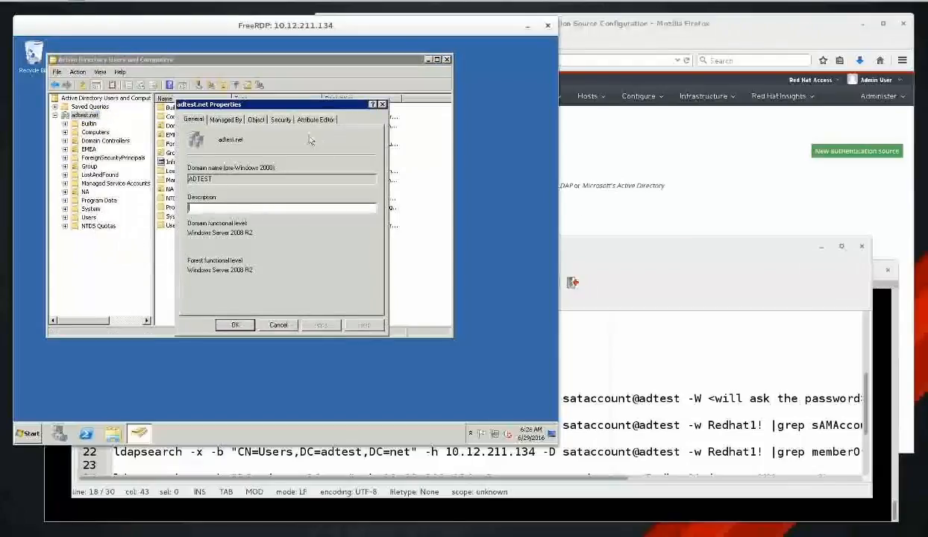
pyautogui.click(257, 122)
pyautogui.click(281, 120)
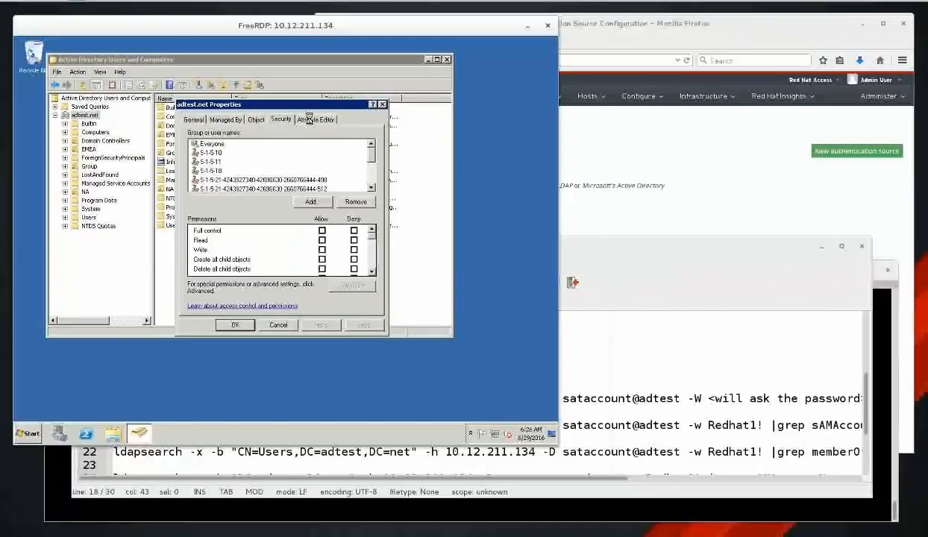
pyautogui.click(308, 119)
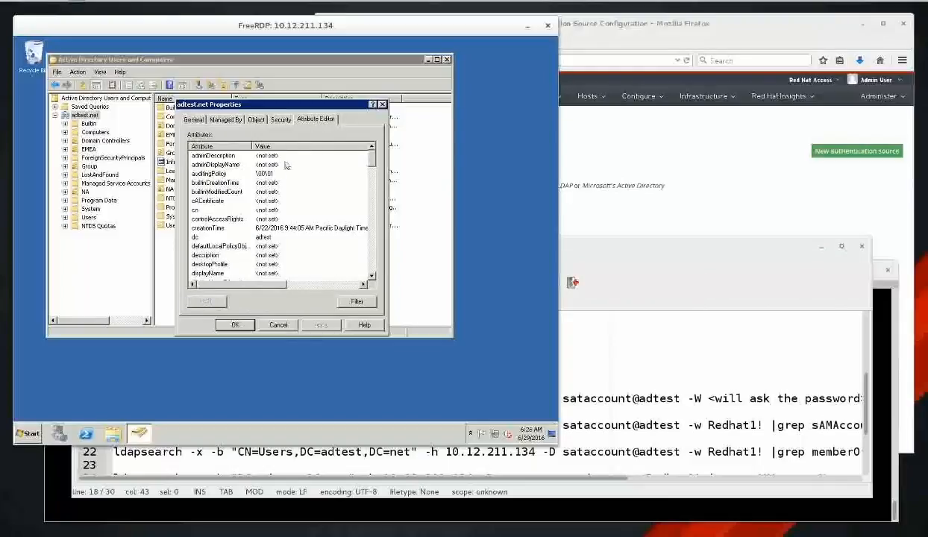
pyautogui.scroll(-2, 255, 228)
pyautogui.scroll(-1, 255, 228)
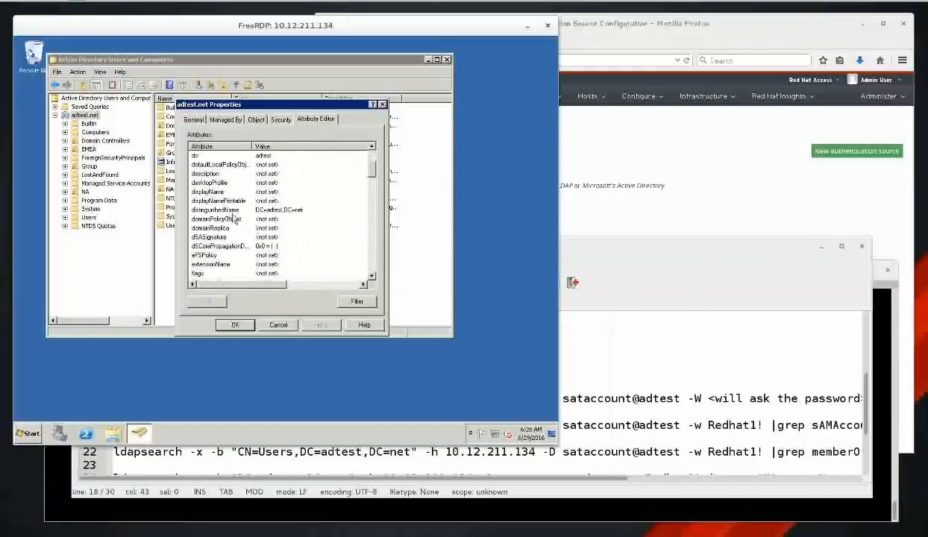
# Inspect the distinguishedName value DC=adtest,DC=net, cancel the editor, and return to Geany.
pyautogui.click(233, 216)
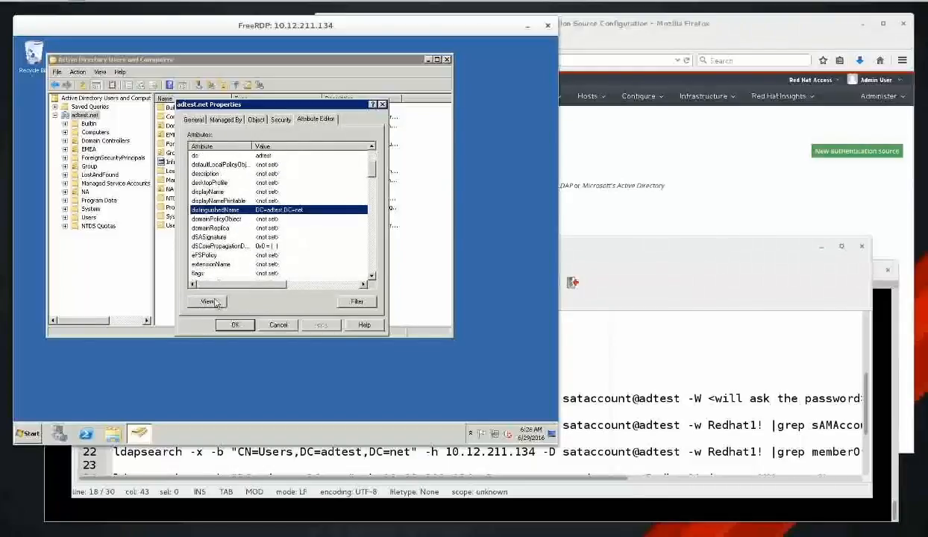
pyautogui.click(209, 303)
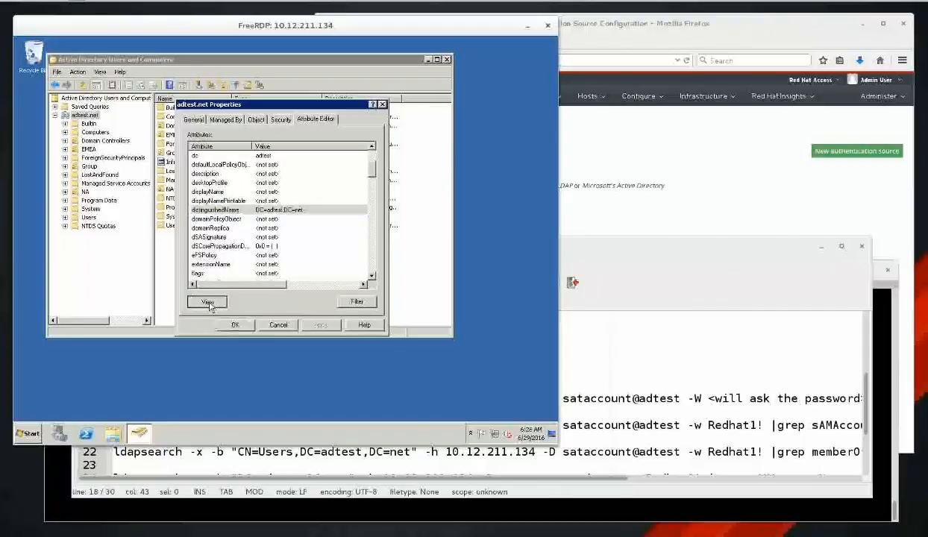
pyautogui.click(239, 225)
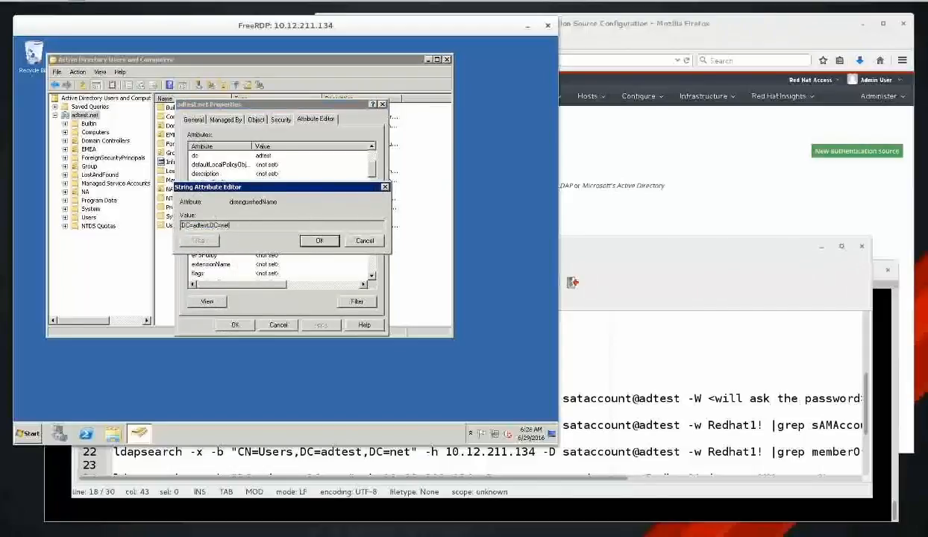
pyautogui.moveTo(231, 225); pyautogui.dragTo(175, 220)
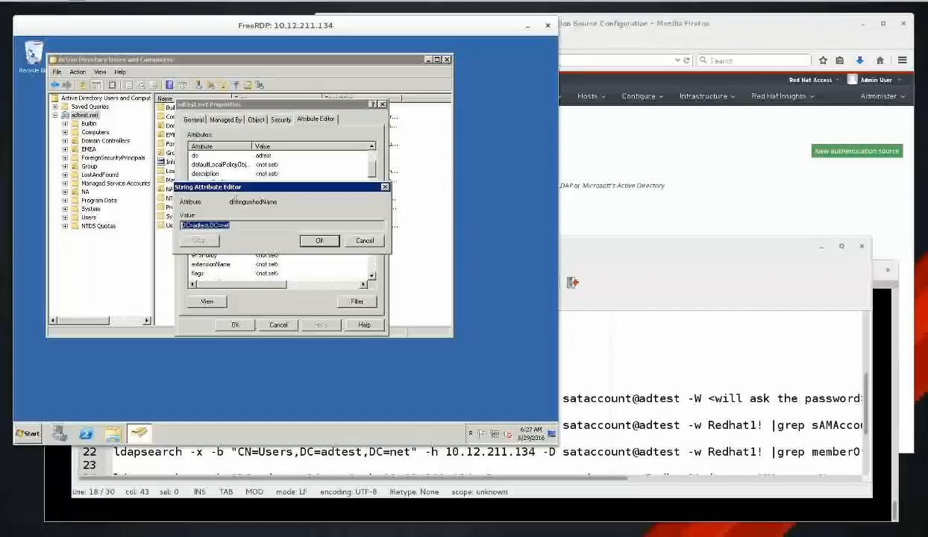
pyautogui.click(241, 225)
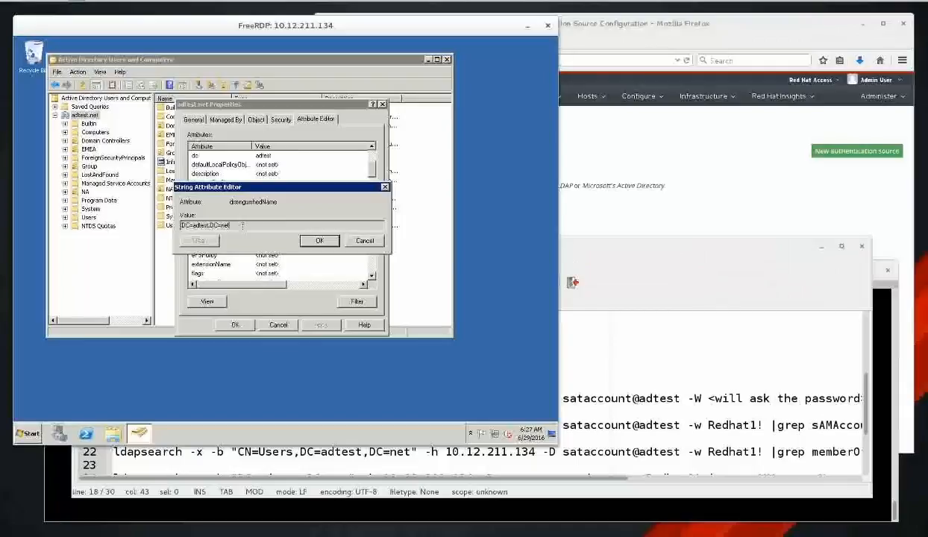
pyautogui.doubleClick(182, 225)
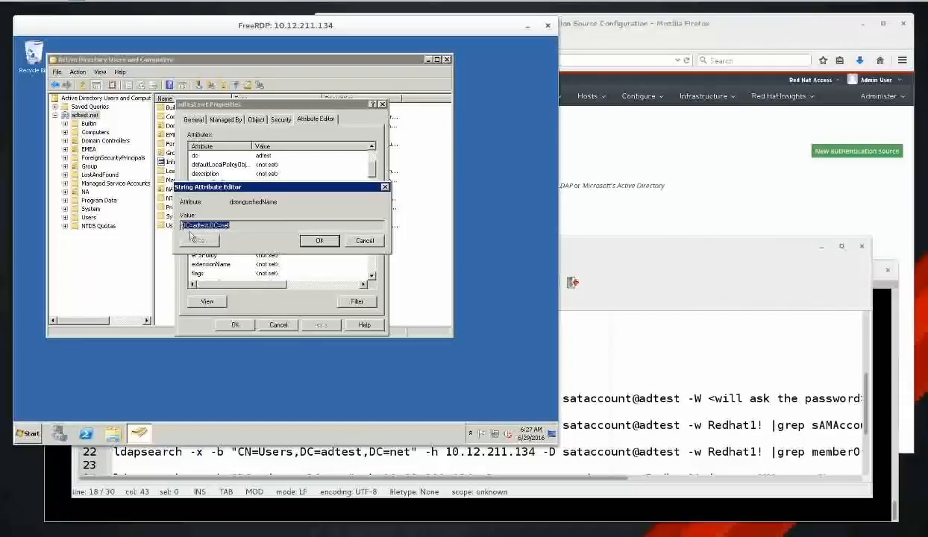
pyautogui.click(352, 241)
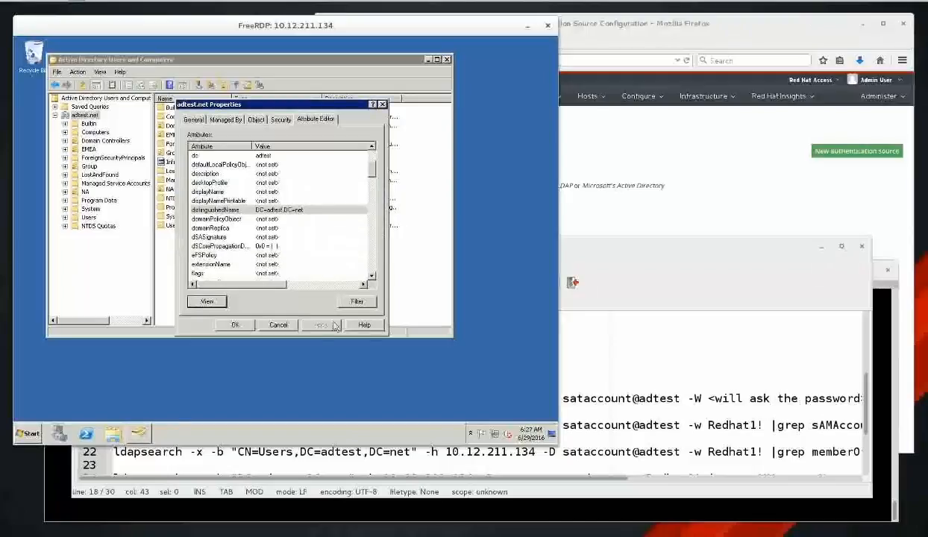
pyautogui.click(602, 255)
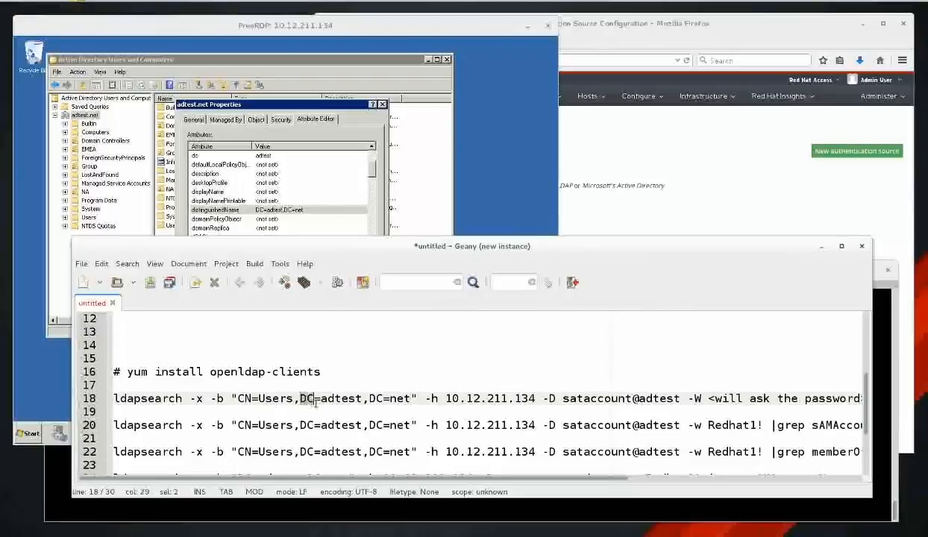
# Compare the line-18 base DN with the Users container, enlarging ADUC to list GRP_ADMIN and GRP_USER.
pyautogui.moveTo(300, 397); pyautogui.dragTo(408, 394)
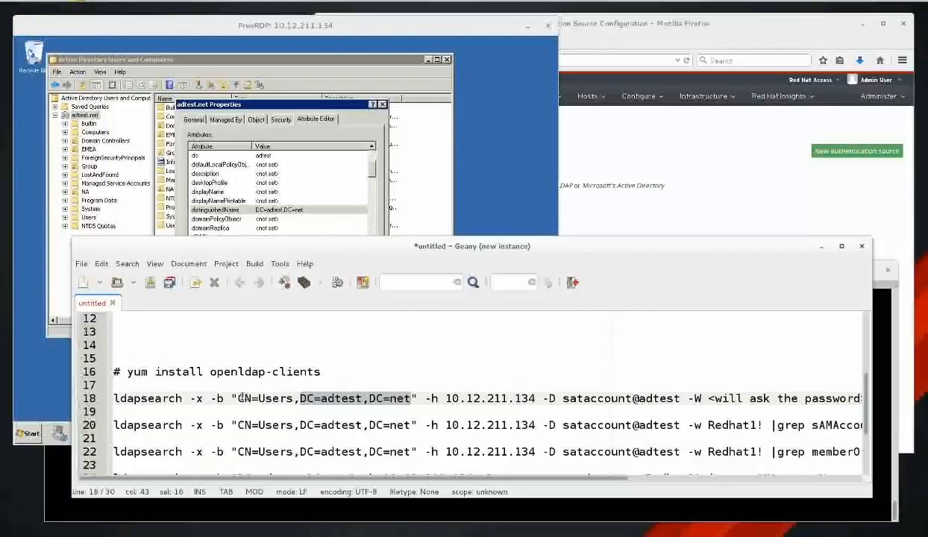
pyautogui.moveTo(238, 398); pyautogui.dragTo(299, 399)
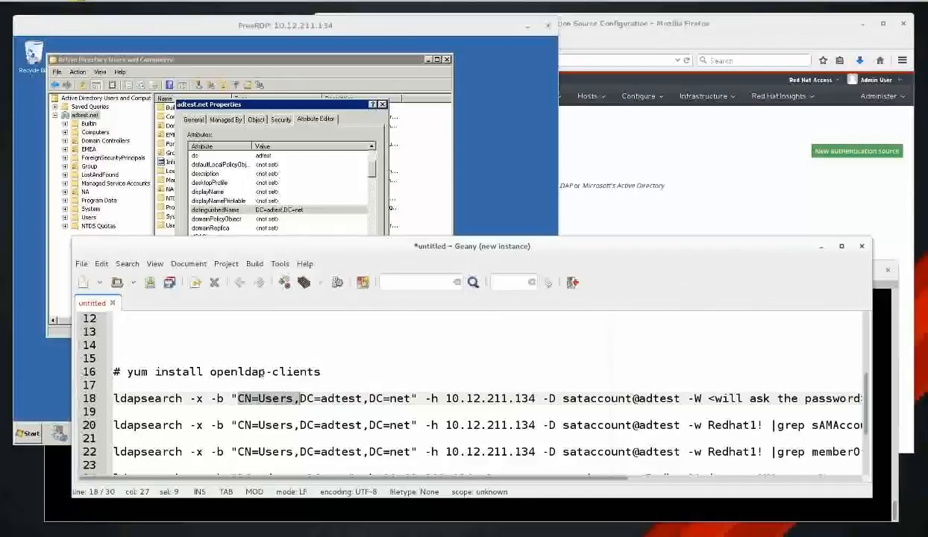
pyautogui.click(187, 63)
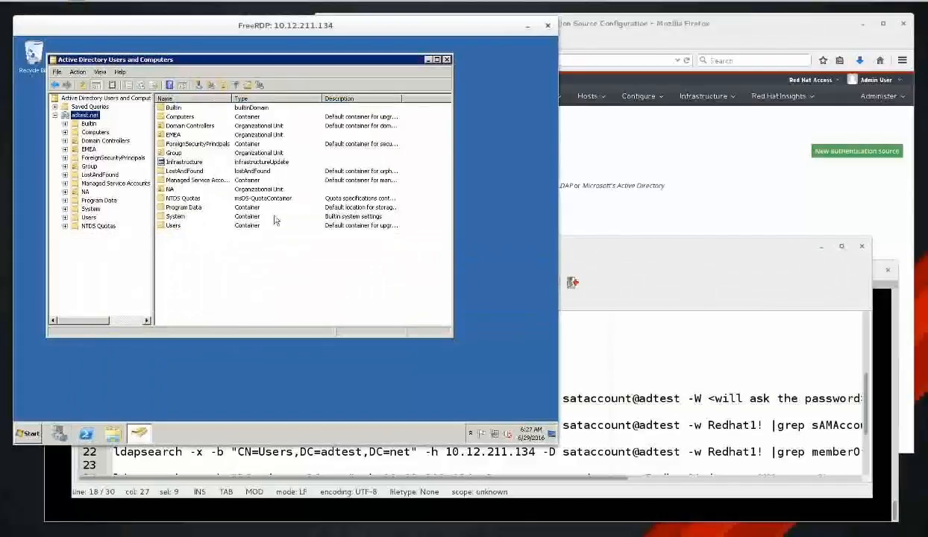
pyautogui.click(89, 217)
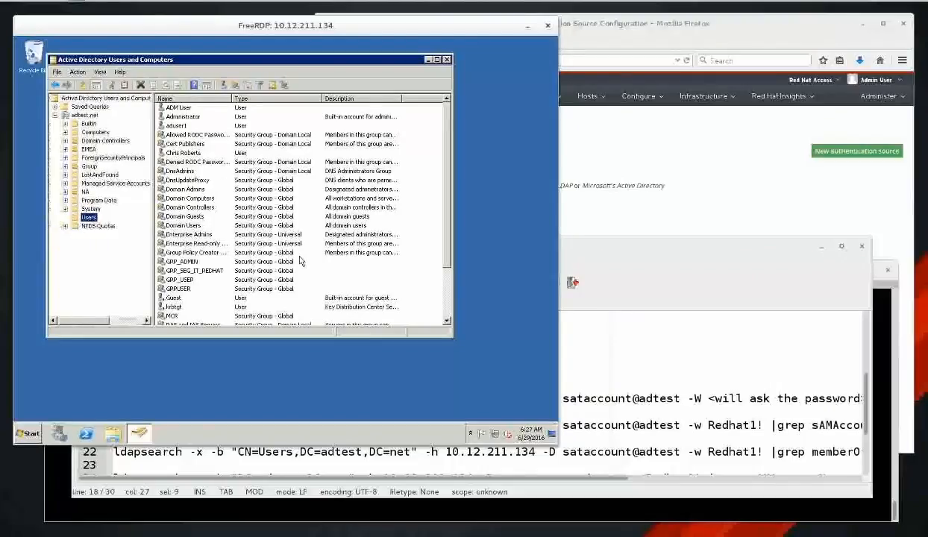
pyautogui.click(390, 281)
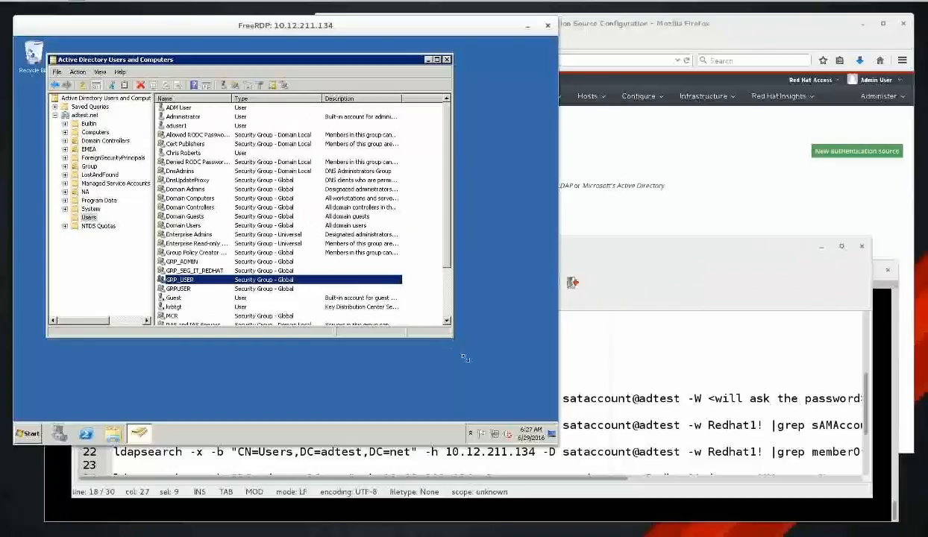
pyautogui.moveTo(465, 359); pyautogui.dragTo(482, 388)
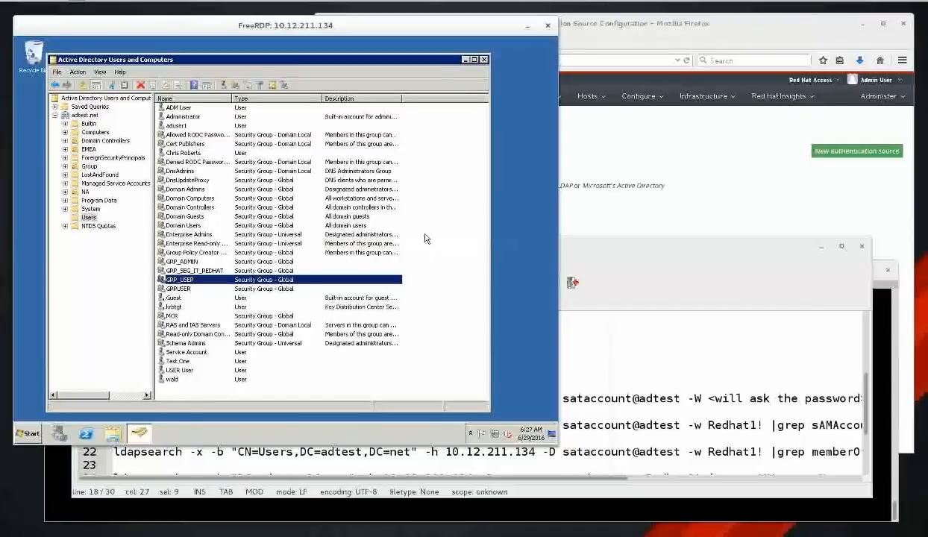
pyautogui.click(439, 210)
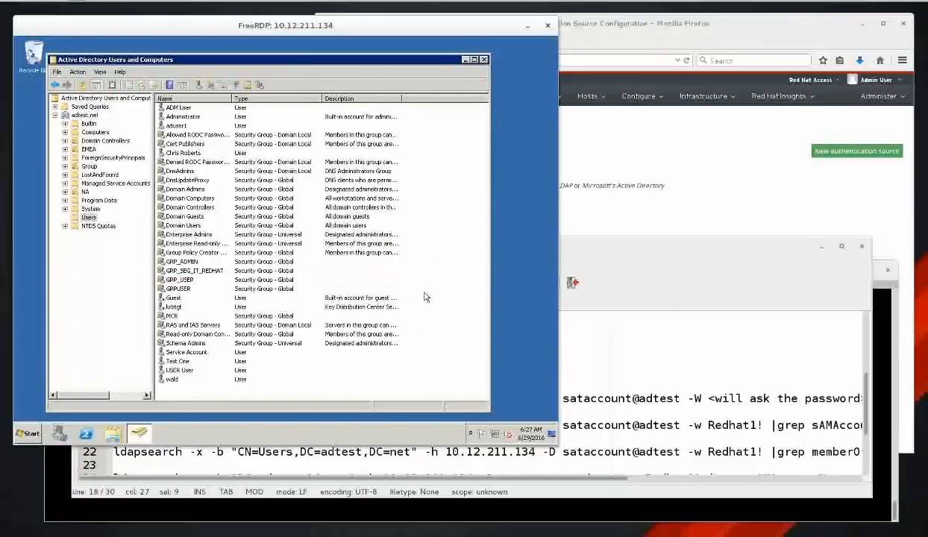
pyautogui.click(89, 217)
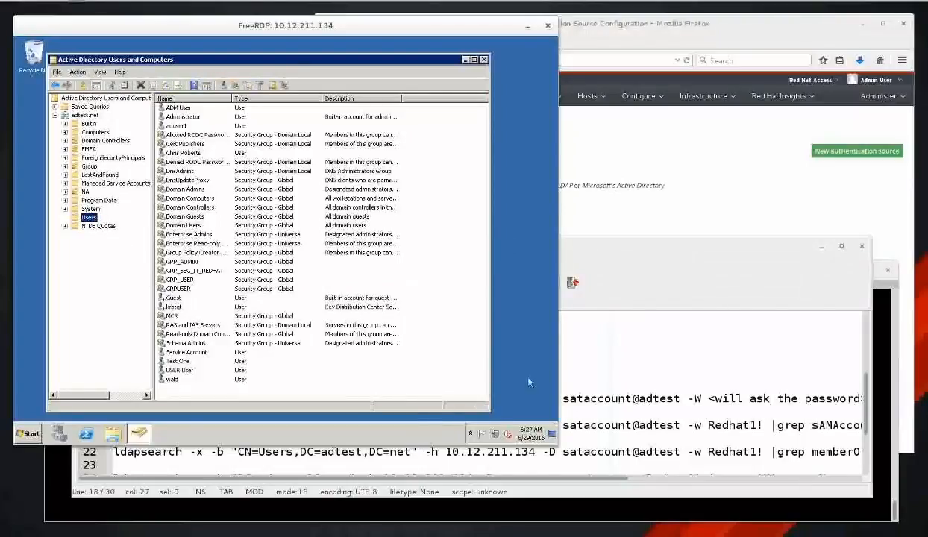
# Highlight CN=Users,DC=adtest,DC=net on line 18 in Geany, then return to Active Directory.
pyautogui.click(645, 240)
pyautogui.click(255, 410)
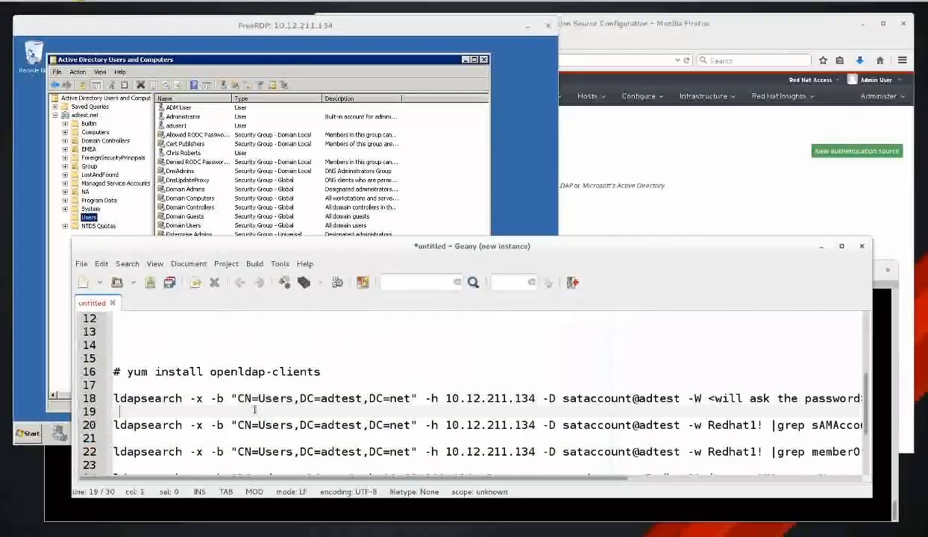
pyautogui.moveTo(238, 399); pyautogui.dragTo(411, 399)
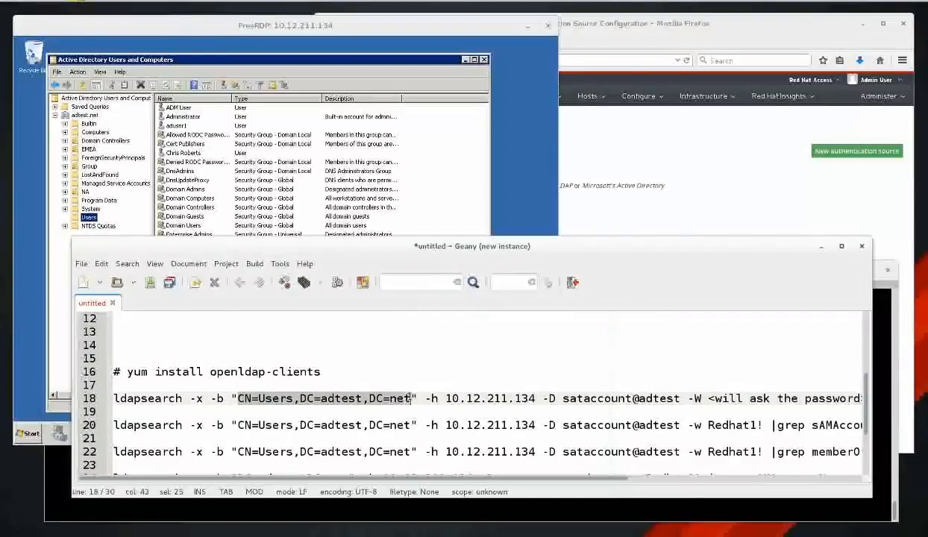
pyautogui.click(357, 21)
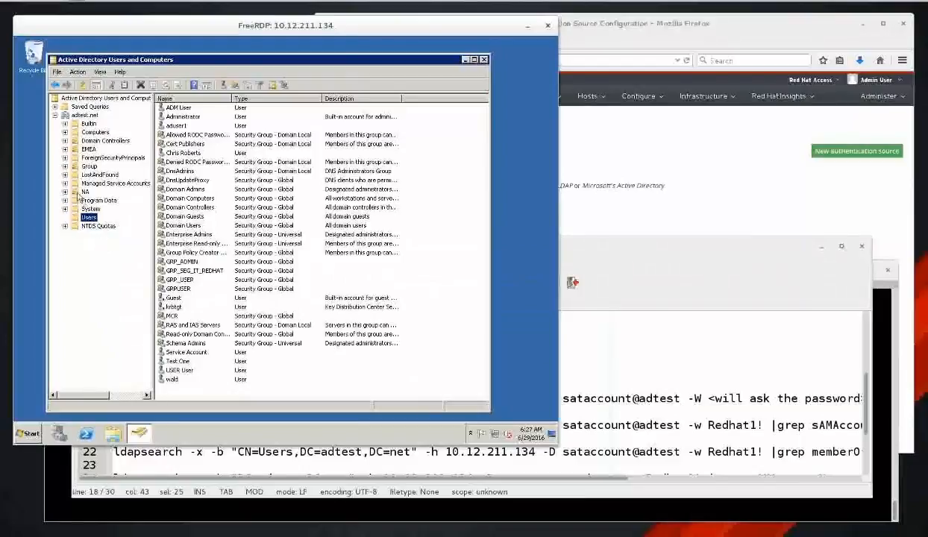
# Expand the EMEA and NA OUs along with their ADMIN, Groups and USERS containers.
pyautogui.click(66, 150)
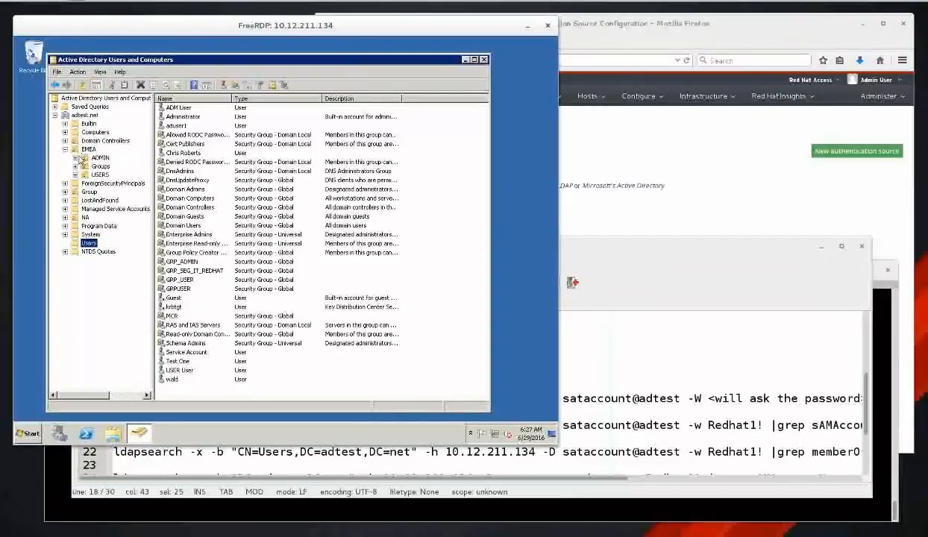
pyautogui.click(75, 158)
pyautogui.click(76, 167)
pyautogui.click(75, 175)
pyautogui.click(66, 217)
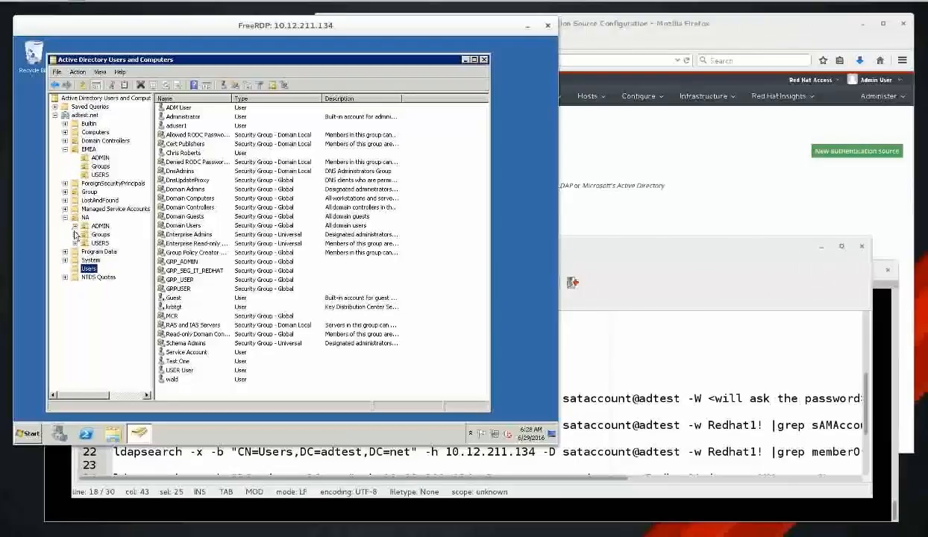
pyautogui.click(75, 226)
pyautogui.click(76, 234)
pyautogui.click(76, 243)
# Check the ADMIN, USERS and Groups contents, ending on EMEA Groups with satellites_emea, then return to Geany.
pyautogui.click(100, 226)
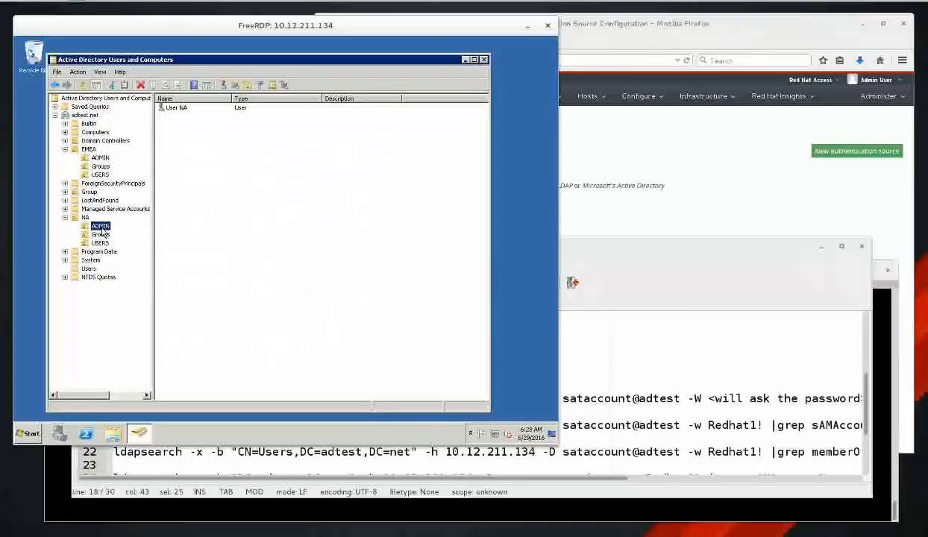
pyautogui.click(101, 158)
pyautogui.click(101, 166)
pyautogui.click(105, 174)
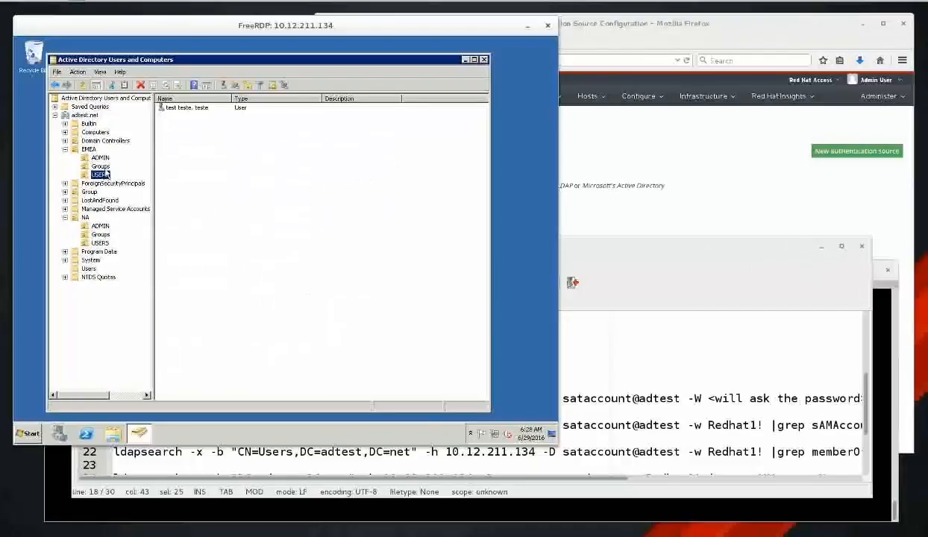
pyautogui.click(101, 167)
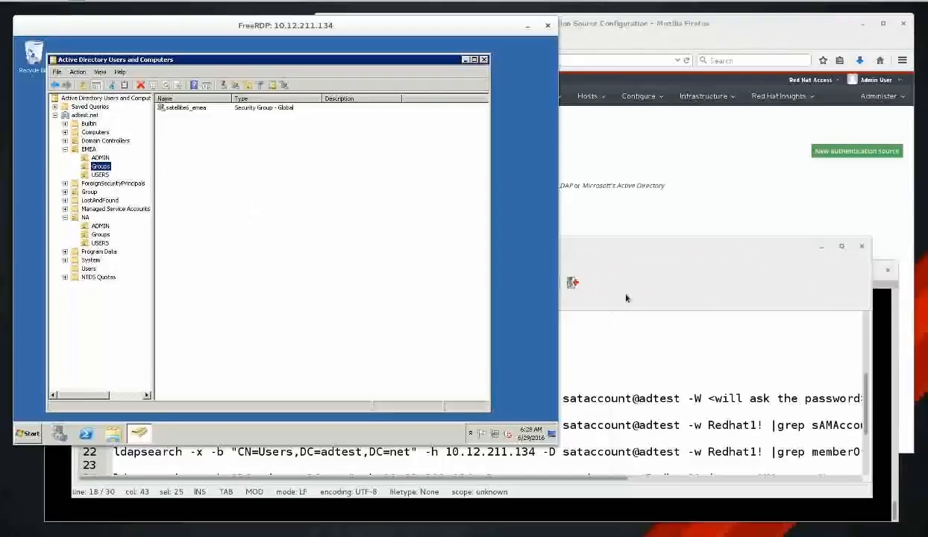
pyautogui.click(659, 244)
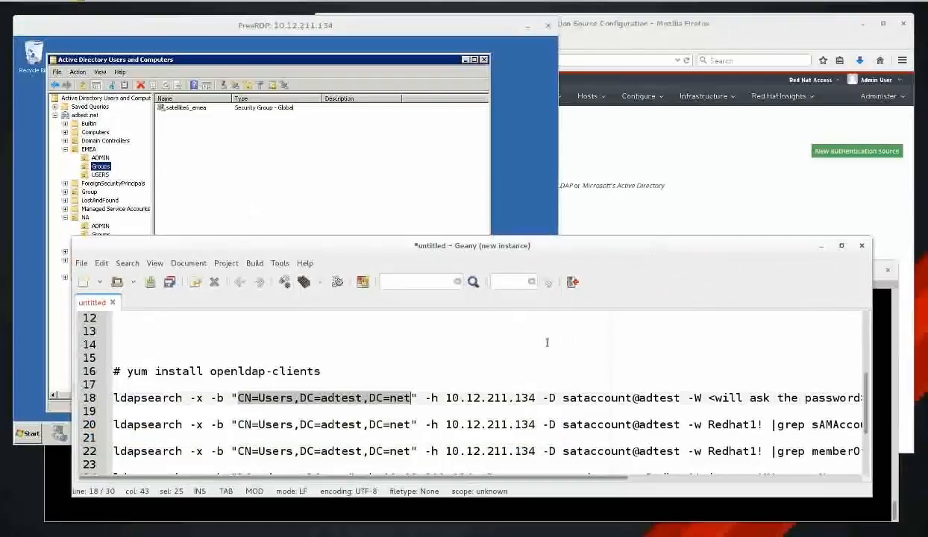
# Highlight line 18's CN=Users,DC=adtest,DC=net base DN parts and the service account bind name.
pyautogui.click(300, 401)
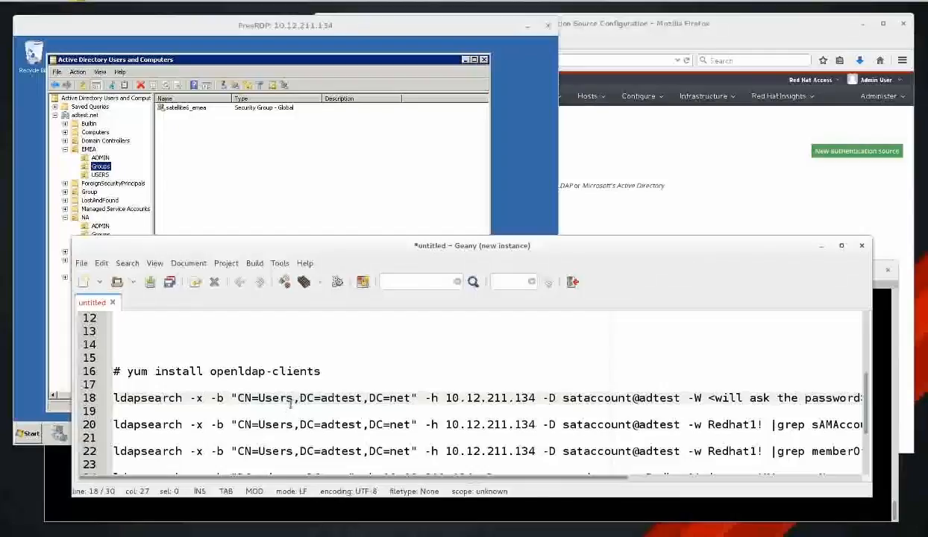
pyautogui.moveTo(237, 397); pyautogui.dragTo(299, 399)
pyautogui.moveTo(303, 397); pyautogui.dragTo(415, 397)
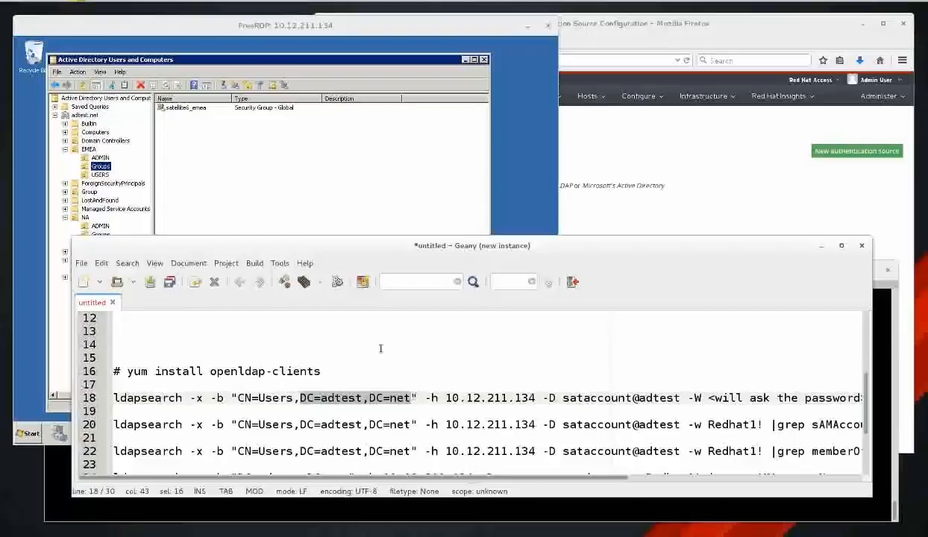
pyautogui.click(350, 405)
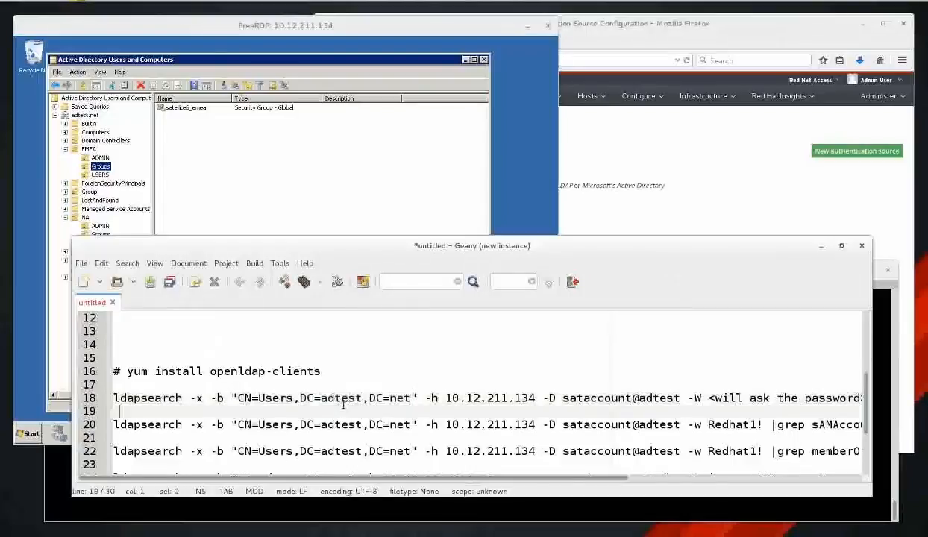
pyautogui.click(563, 398)
pyautogui.moveTo(563, 397); pyautogui.dragTo(675, 397)
pyautogui.click(605, 382)
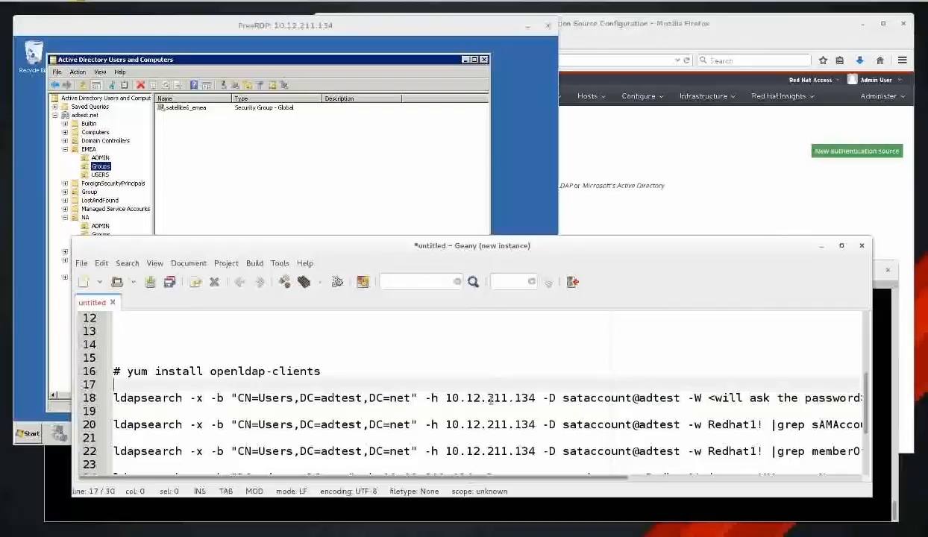
# Select line 18's ldapsearch command up to -W and raise the Geany window.
pyautogui.press('Down')
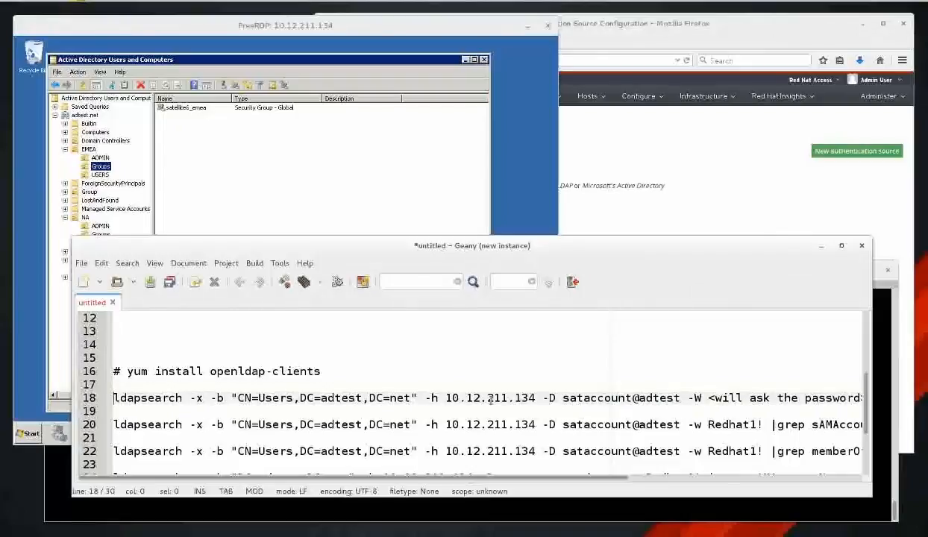
pyautogui.hotkey('shift', 'End')
pyautogui.hotkey('shift', 'Left')
pyautogui.hotkey('shift', 'Left')
pyautogui.hotkey('shift', 'Left')
pyautogui.hotkey('shift', 'Left')
pyautogui.hotkey('shift', 'Left')
pyautogui.hotkey('shift', 'Left')
pyautogui.hotkey('shift', 'Left')
pyautogui.hotkey('shift', 'Left')
pyautogui.hotkey('shift', 'Left')
pyautogui.hotkey('shift', 'Left')
pyautogui.hotkey('shift', 'Left')
pyautogui.hotkey('shift', 'Left')
pyautogui.hotkey('shift', 'Left')
pyautogui.hotkey('shift', 'Left')
pyautogui.hotkey('shift', 'Left')
pyautogui.hotkey('shift', 'Left')
pyautogui.hotkey('shift', 'Left')
pyautogui.hotkey('shift', 'Left')
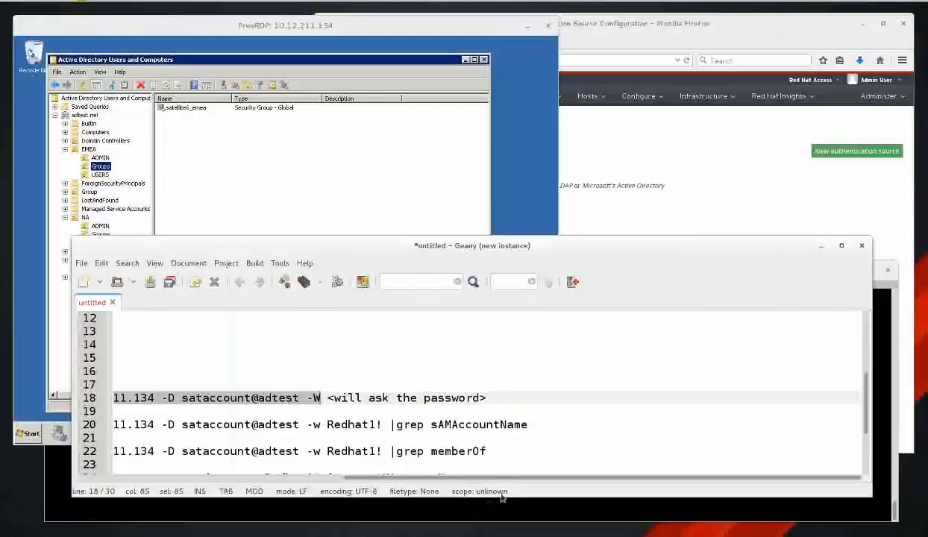
pyautogui.moveTo(502, 476); pyautogui.dragTo(238, 478)
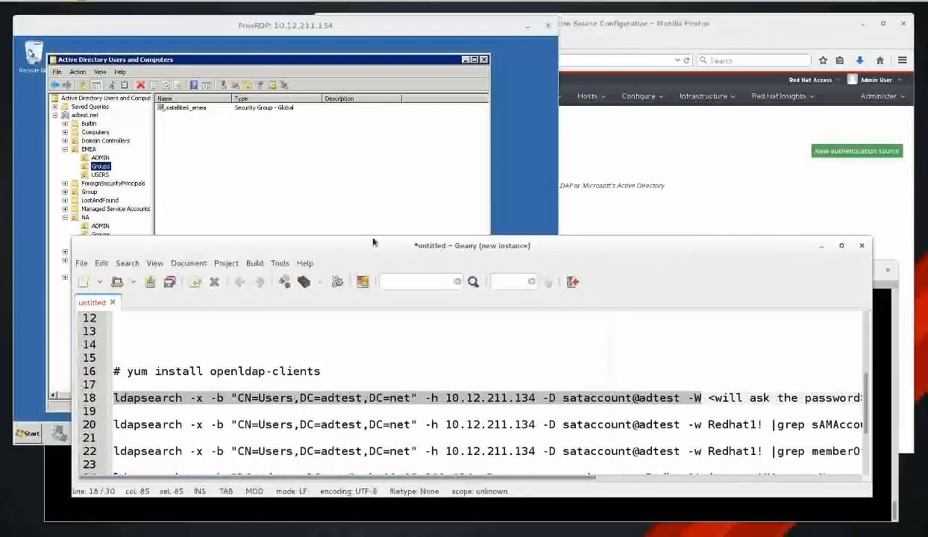
pyautogui.moveTo(373, 241); pyautogui.dragTo(384, 43)
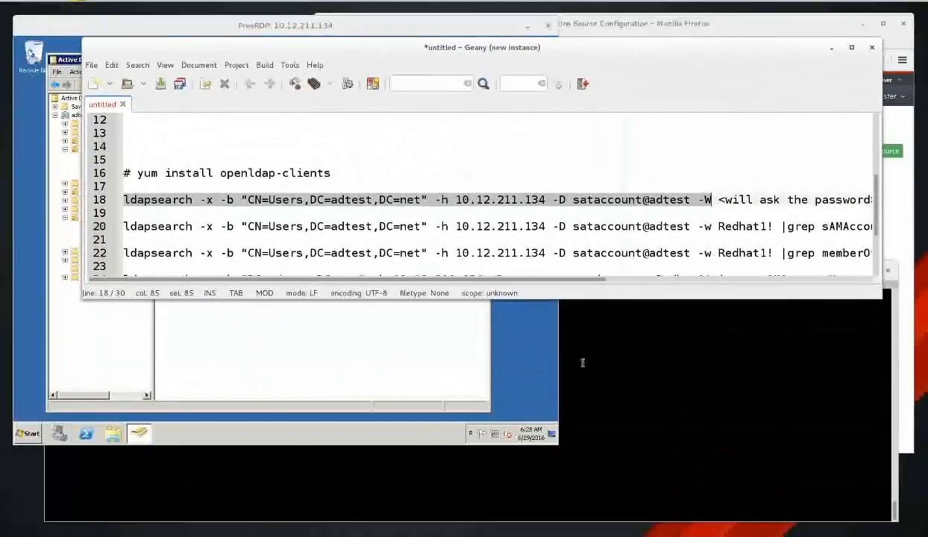
# Paste the line-18 ldapsearch command into the terminal and run it with the bind password.
pyautogui.click(657, 351)
pyautogui.middleClick(552, 392)
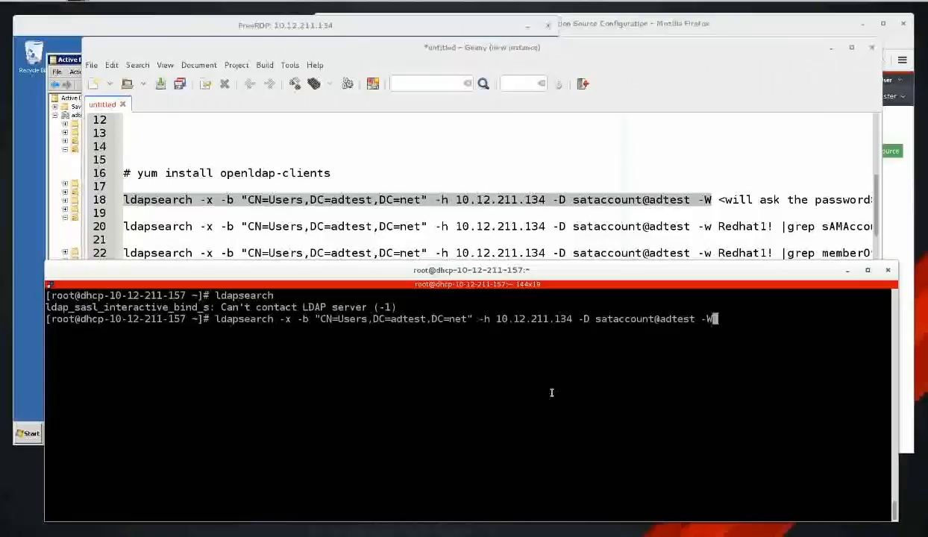
pyautogui.press('Return')
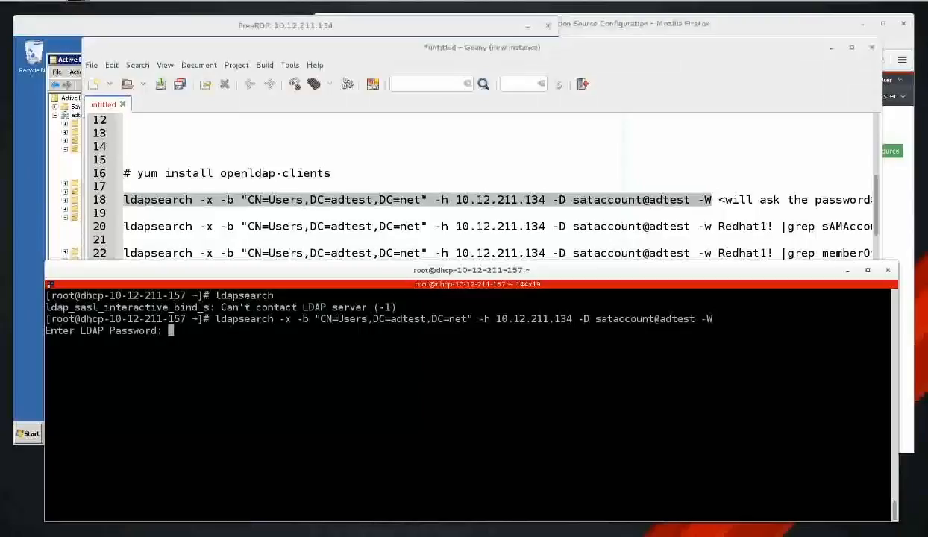
pyautogui.press('Return')
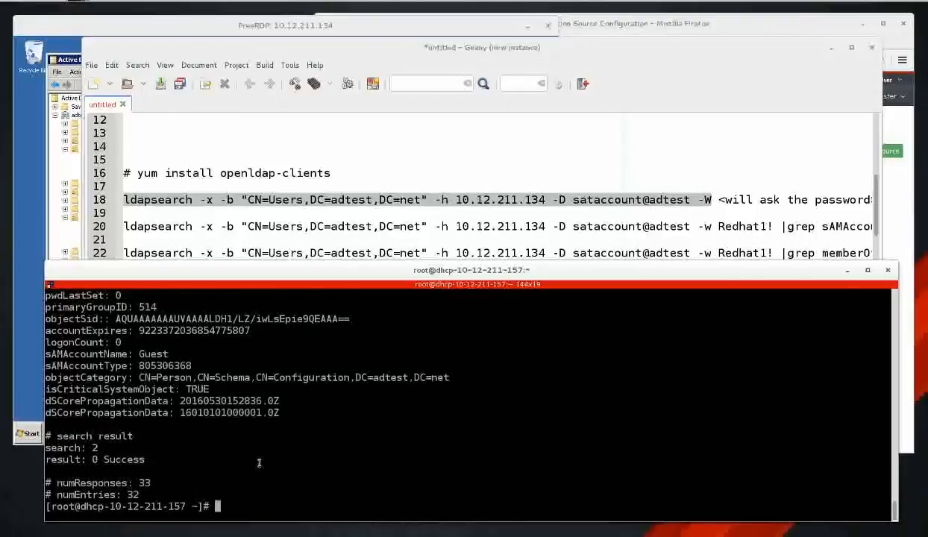
# Select the search summary showing 33 responses and 32 entries.
pyautogui.scroll(8, 291, 410)
pyautogui.scroll(10, 299, 422)
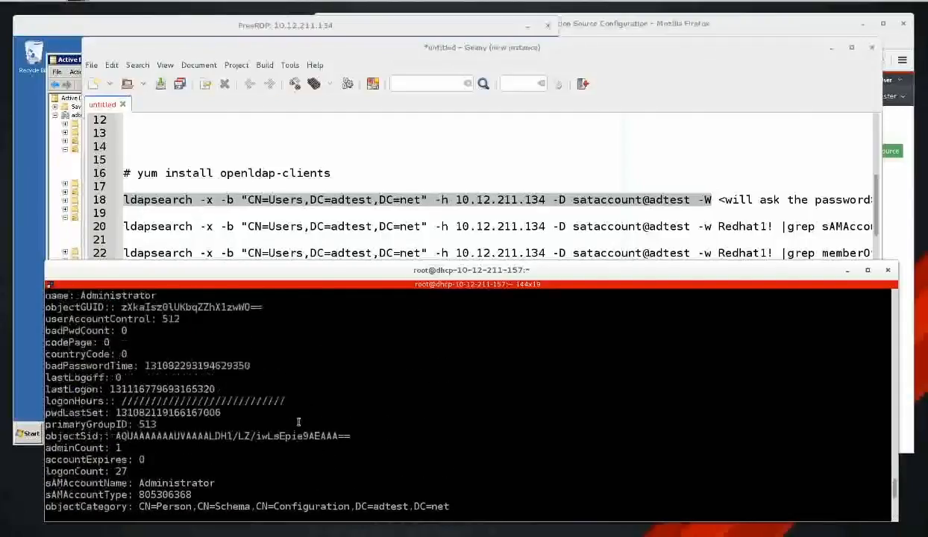
pyautogui.scroll(5, 298, 423)
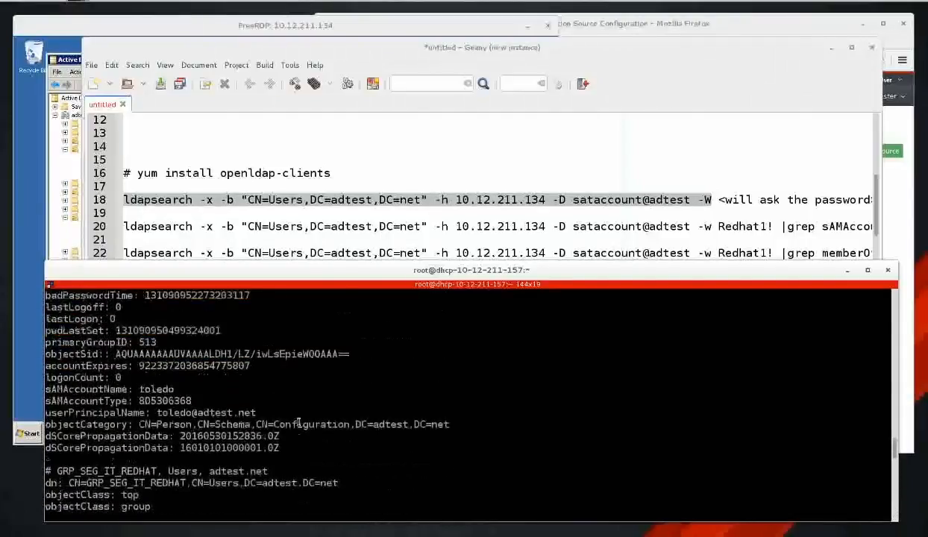
pyautogui.scroll(-15, 299, 423)
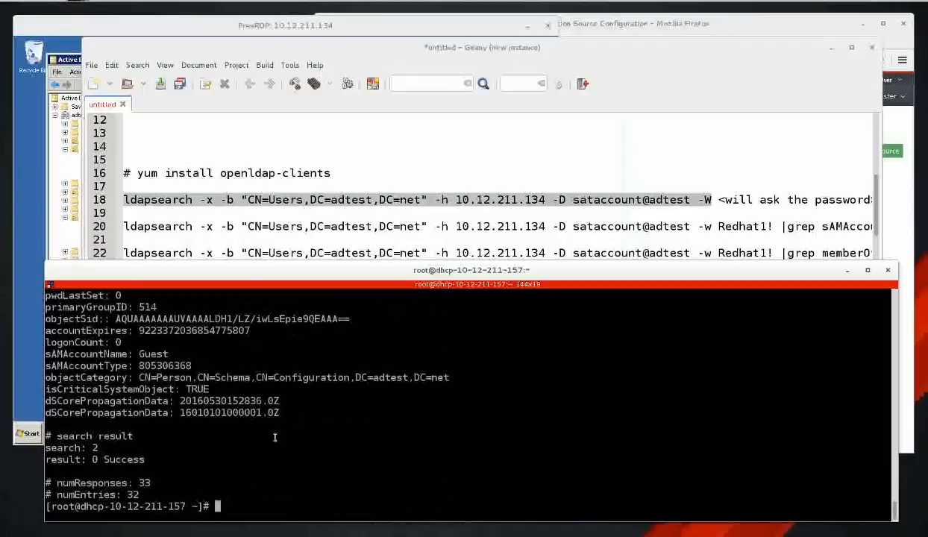
pyautogui.moveTo(146, 494); pyautogui.dragTo(43, 436)
pyautogui.click(203, 444)
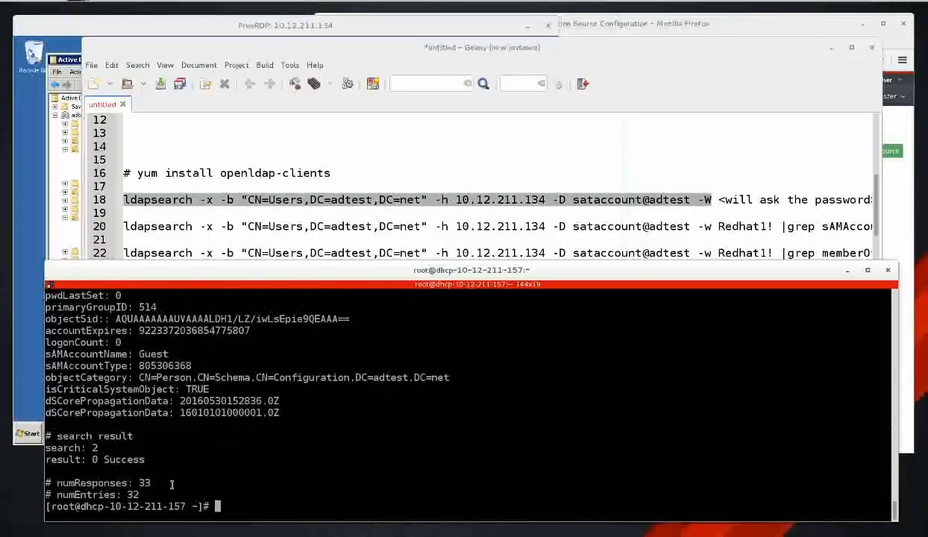
# Rerun the search with base DN DC=adtest,DC=net and select its 246-response, 242-entry summary.
pyautogui.doubleClick(144, 483)
pyautogui.write('ldapsearch -x -b "CN=Users,DC=adtest,DC=net" -h 10.12.211.134 -D sataccount@adtest -W')
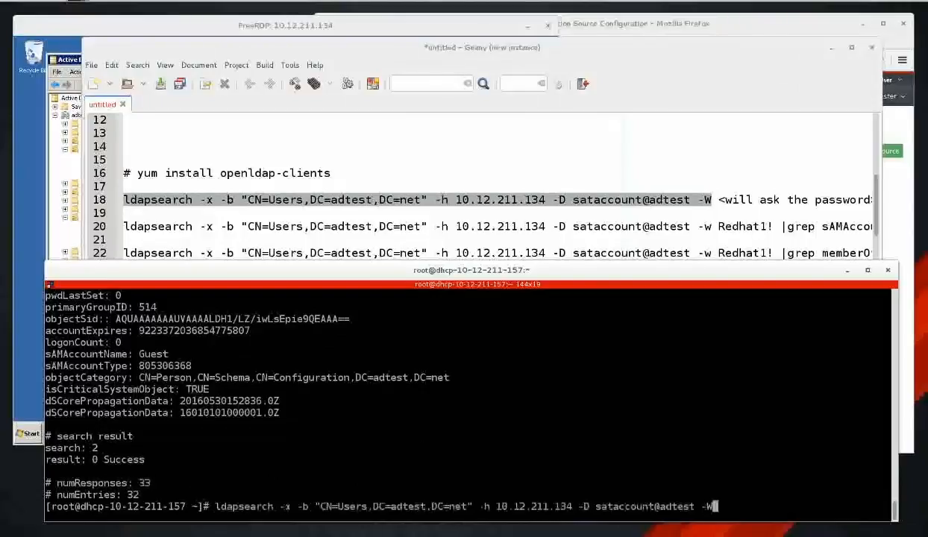
pyautogui.press('Left')
pyautogui.press('Left')
pyautogui.press('Left')
pyautogui.press('Left')
pyautogui.press('Left')
pyautogui.press('Left')
pyautogui.press('Left')
pyautogui.press('Left')
pyautogui.press('Left')
pyautogui.press('Left')
pyautogui.press('Left')
pyautogui.press('Left')
pyautogui.press('Left')
pyautogui.press('Left')
pyautogui.press('Left')
pyautogui.press('Left')
pyautogui.press('Left')
pyautogui.press('Left')
pyautogui.press('Left')
pyautogui.press('Left')
pyautogui.press('Left')
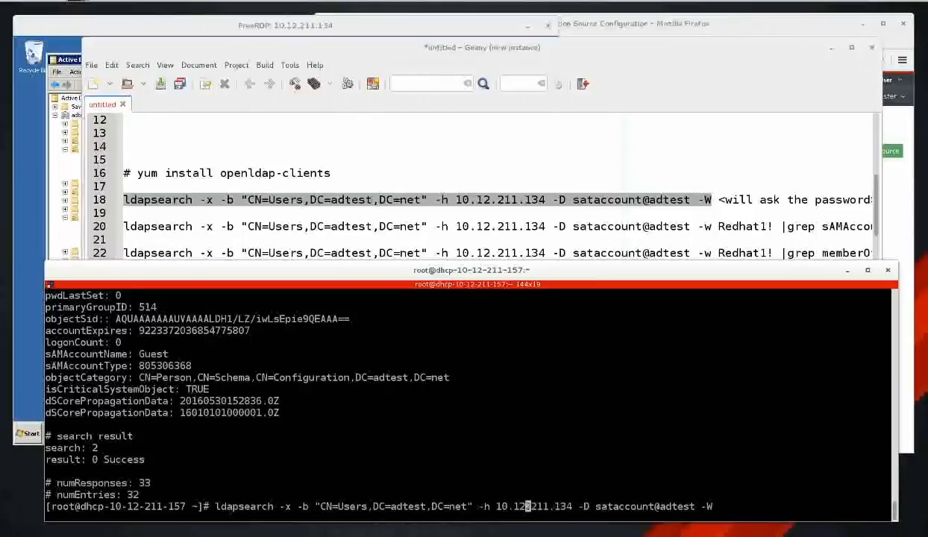
pyautogui.press('Right')
pyautogui.press('Delete')
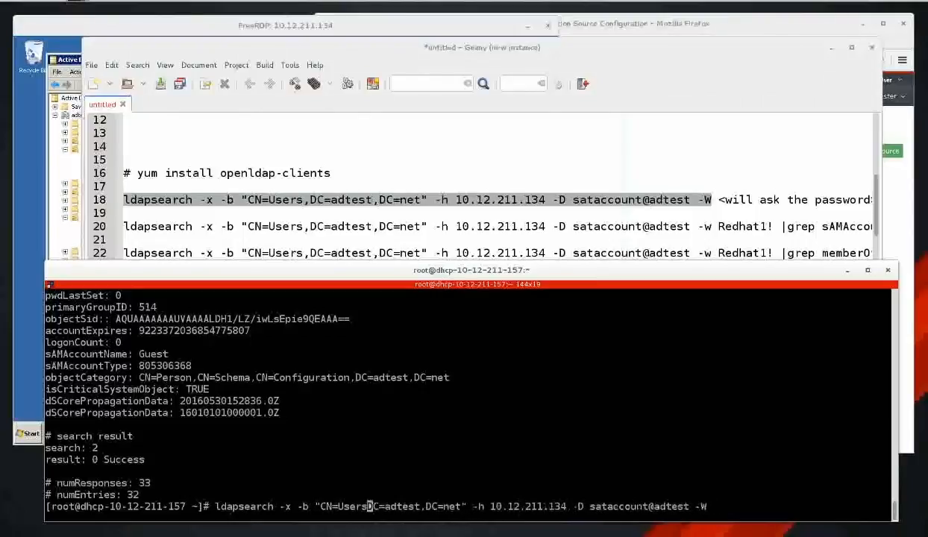
pyautogui.press('BackSpace')
pyautogui.press('BackSpace')
pyautogui.press('BackSpace')
pyautogui.press('BackSpace')
pyautogui.press('BackSpace')
pyautogui.press('BackSpace')
pyautogui.press('BackSpace')
pyautogui.press('BackSpace')
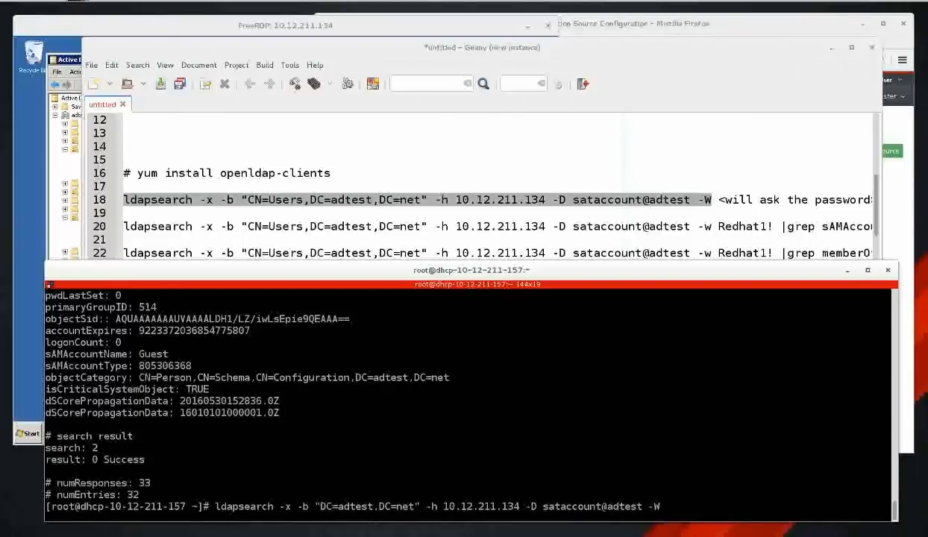
pyautogui.press('Return')
pyautogui.press('Return')
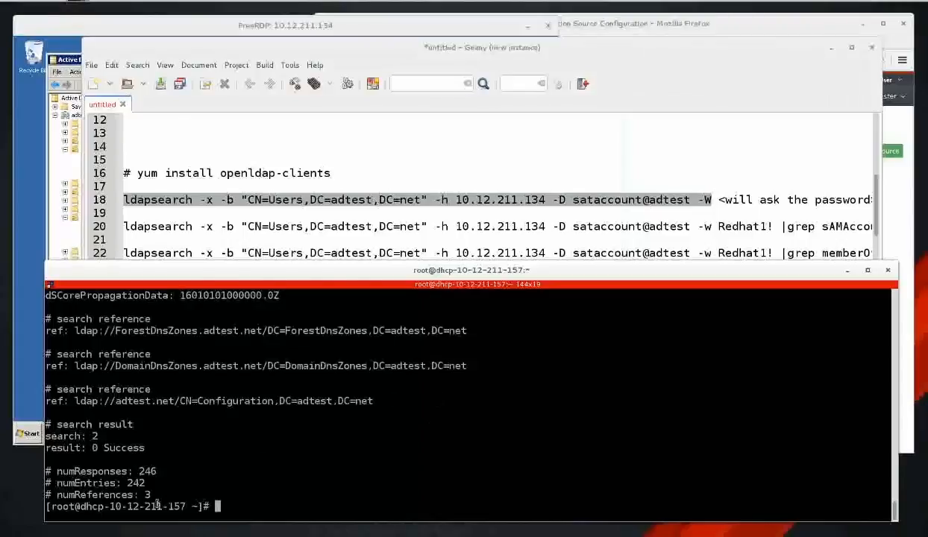
pyautogui.moveTo(149, 492); pyautogui.dragTo(42, 412)
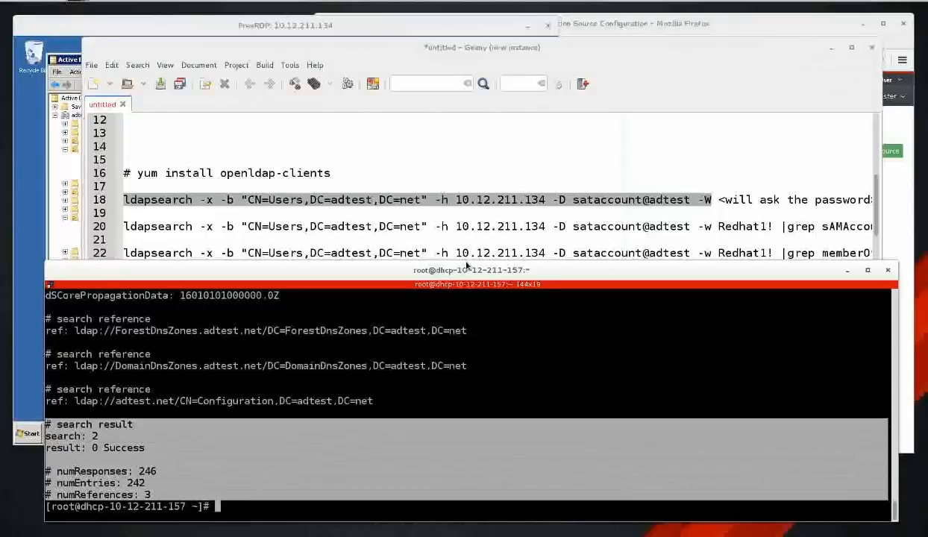
pyautogui.doubleClick(138, 105)
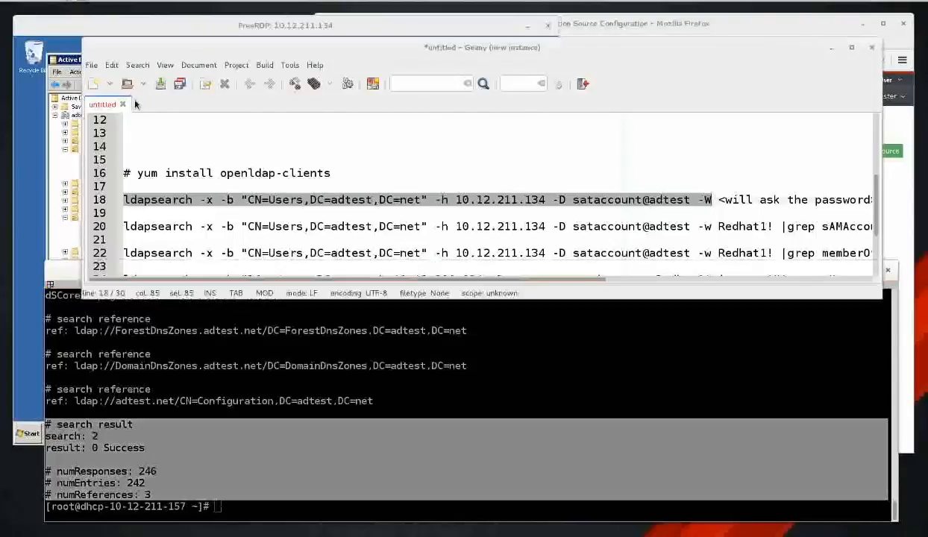
# Paste the 246-response summary into the new note and add a row of '=' below it.
pyautogui.middleClick(263, 160)
pyautogui.scroll(5, 380, 229)
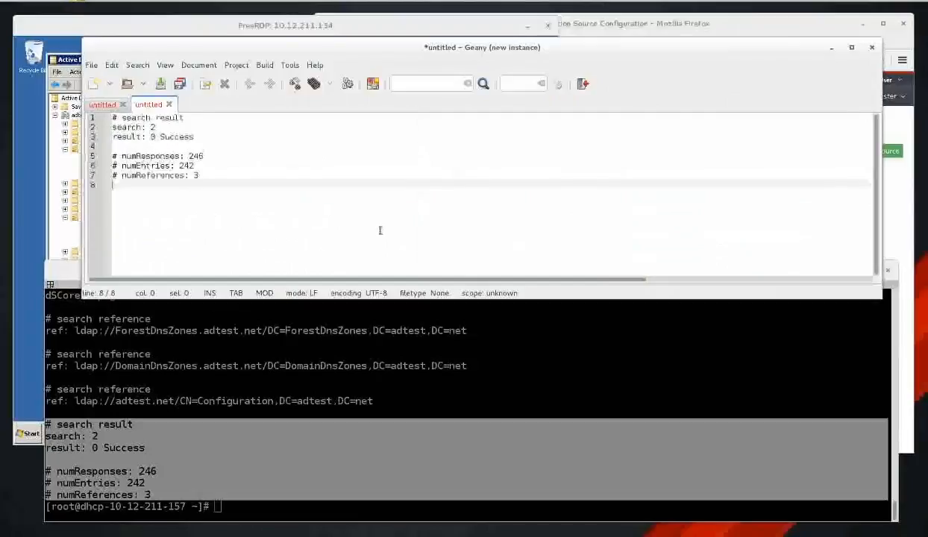
pyautogui.write('===')
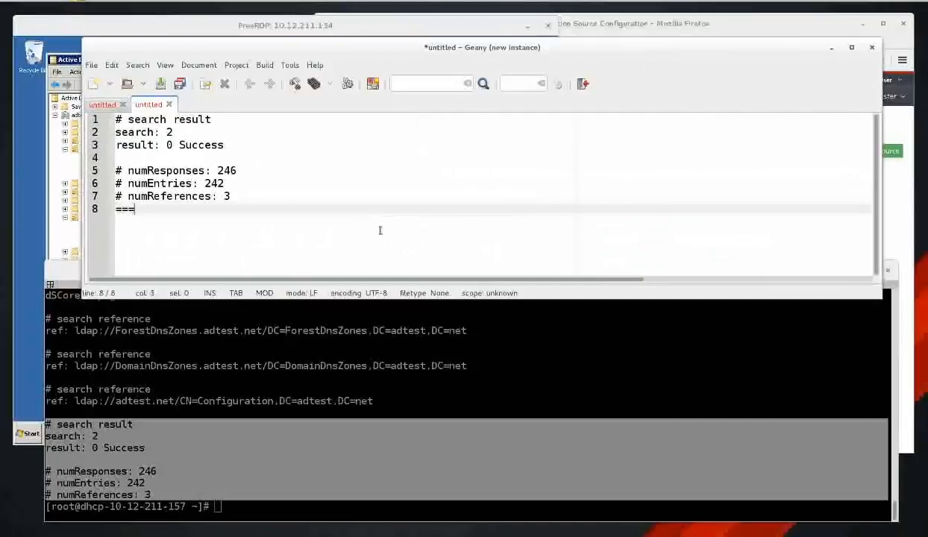
pyautogui.write('========================')
pyautogui.press('Return')
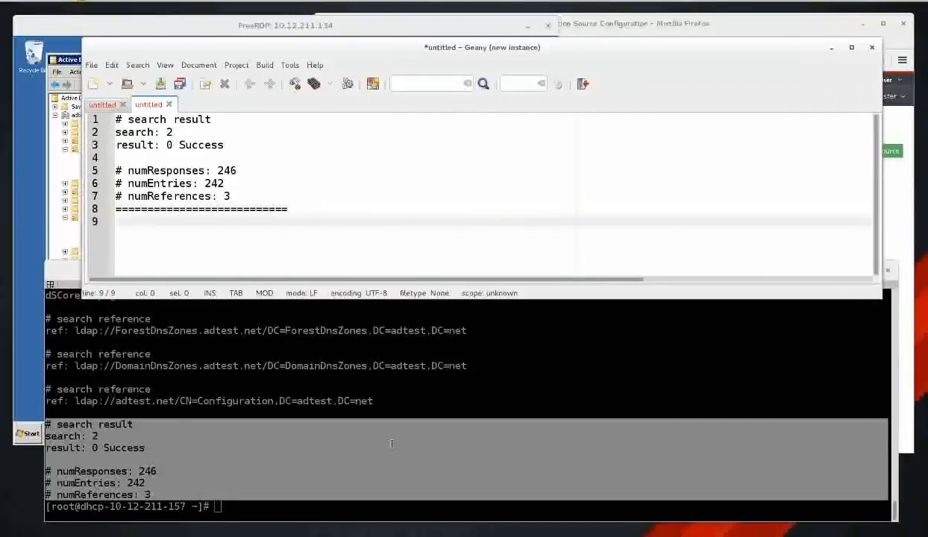
# Rerun the CN=Users,DC=adtest,DC=net search with the bind password and select its summary.
pyautogui.click(391, 443)
pyautogui.press('Up')
pyautogui.press('Up')
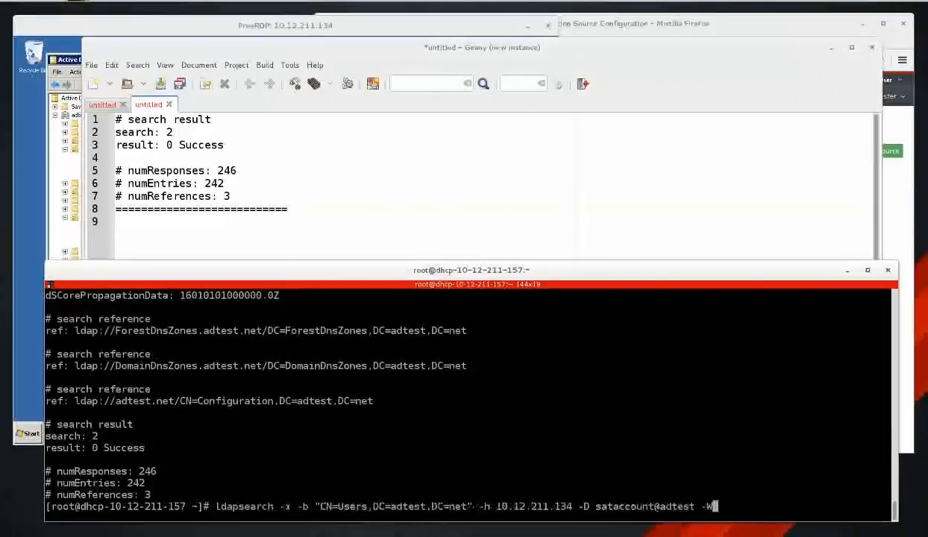
pyautogui.press('Return')
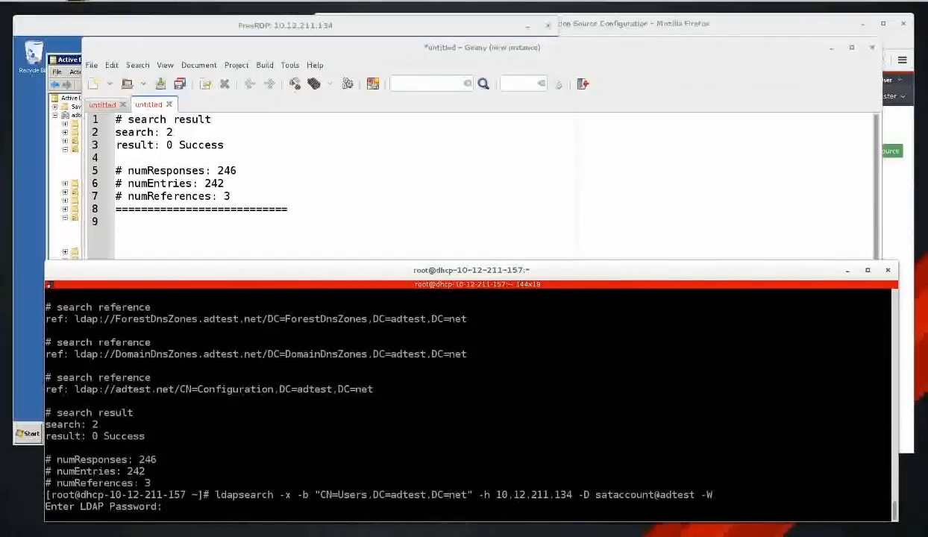
pyautogui.press('Return')
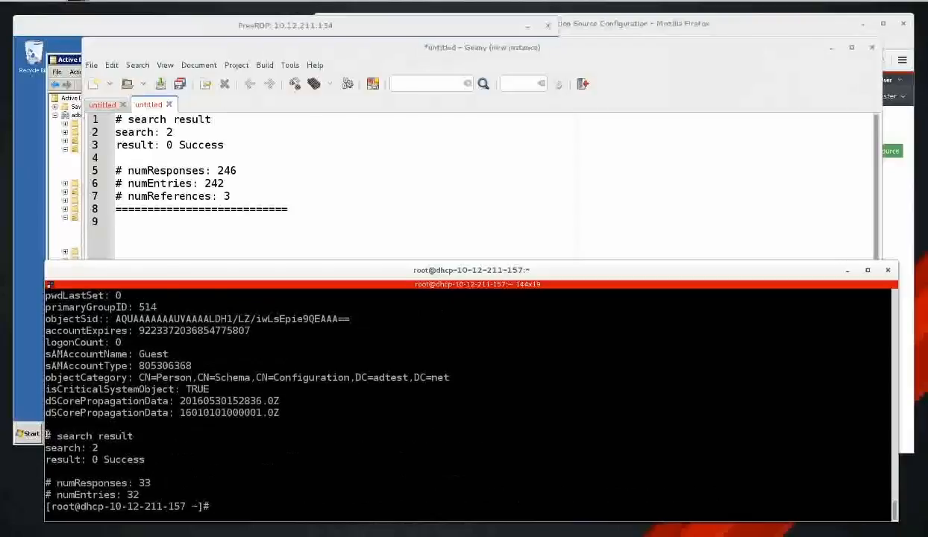
pyautogui.moveTo(45, 435); pyautogui.dragTo(139, 494)
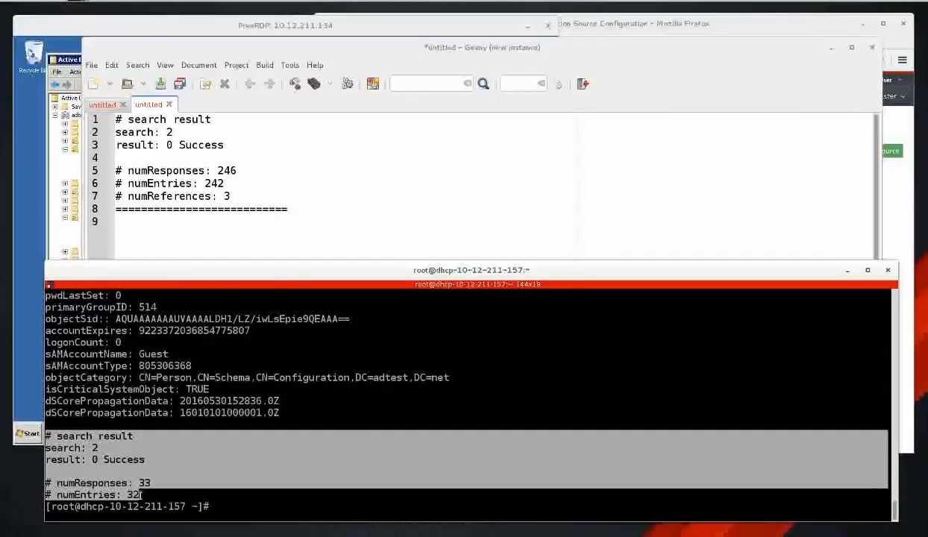
# Paste the 33-response summary below the divider and compare it with the 246 figure.
pyautogui.click(212, 222)
pyautogui.middleClick(212, 223)
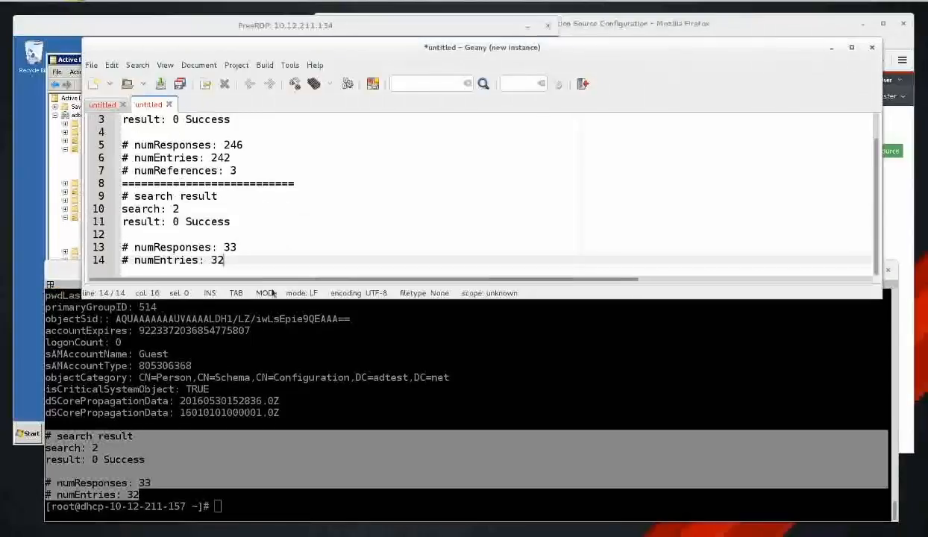
pyautogui.moveTo(225, 298); pyautogui.dragTo(238, 337)
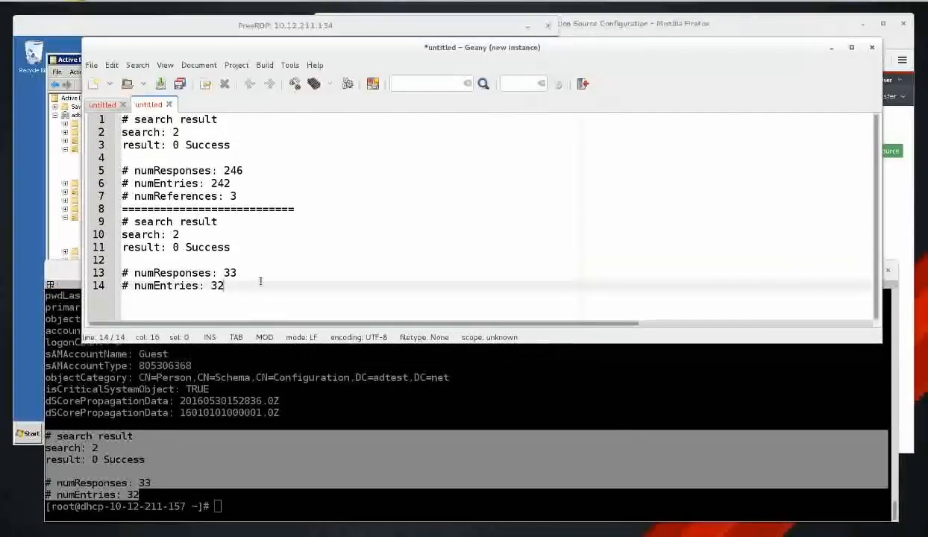
pyautogui.doubleClick(230, 272)
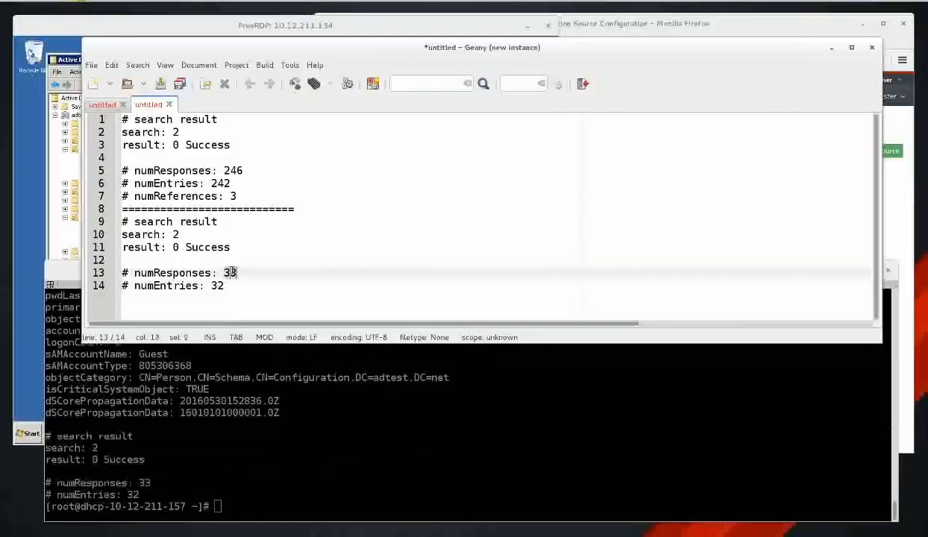
pyautogui.doubleClick(232, 170)
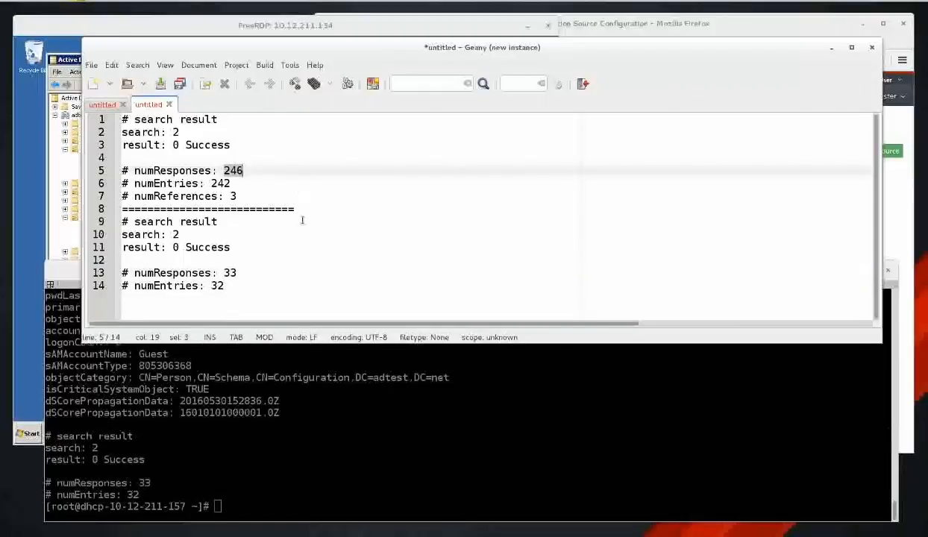
# Recall the DC=adtest,DC=net search on a cleared terminal, replacing -W with -w and the bind password.
pyautogui.click(346, 414)
pyautogui.hotkey('ctrl', 'l')
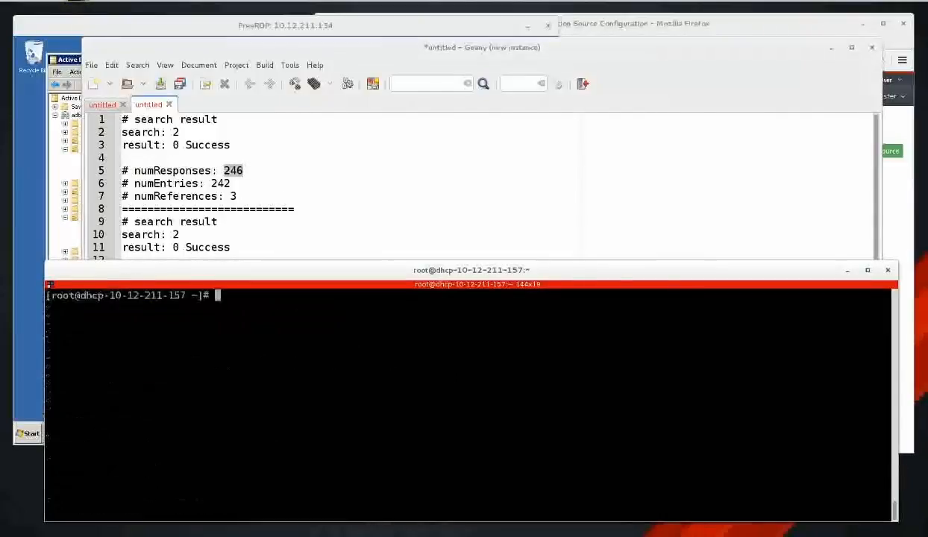
pyautogui.press('Up')
pyautogui.press('Up')
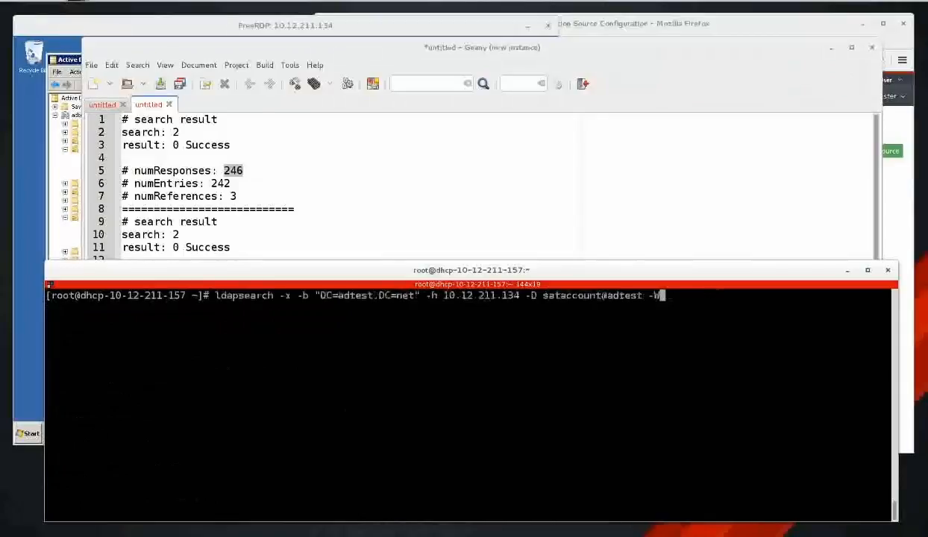
pyautogui.press('BackSpace')
pyautogui.press('Tab')
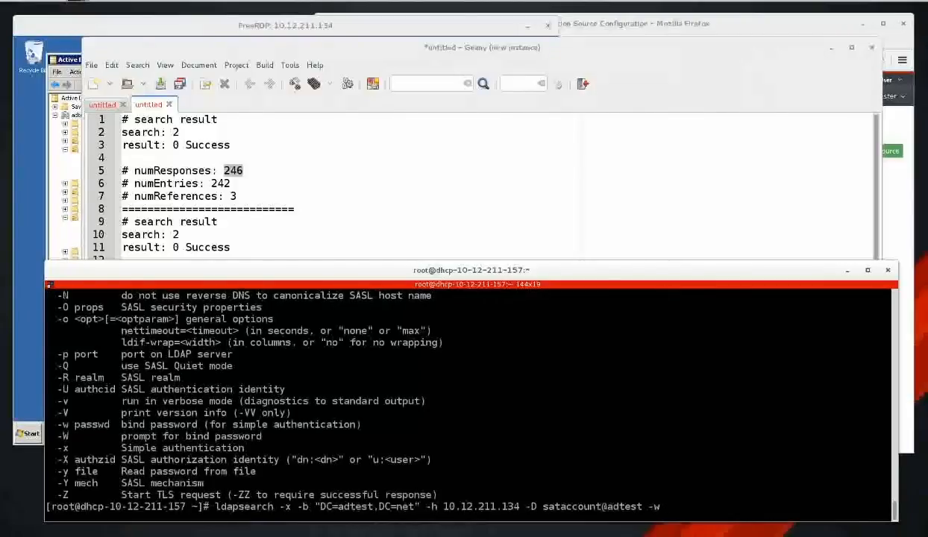
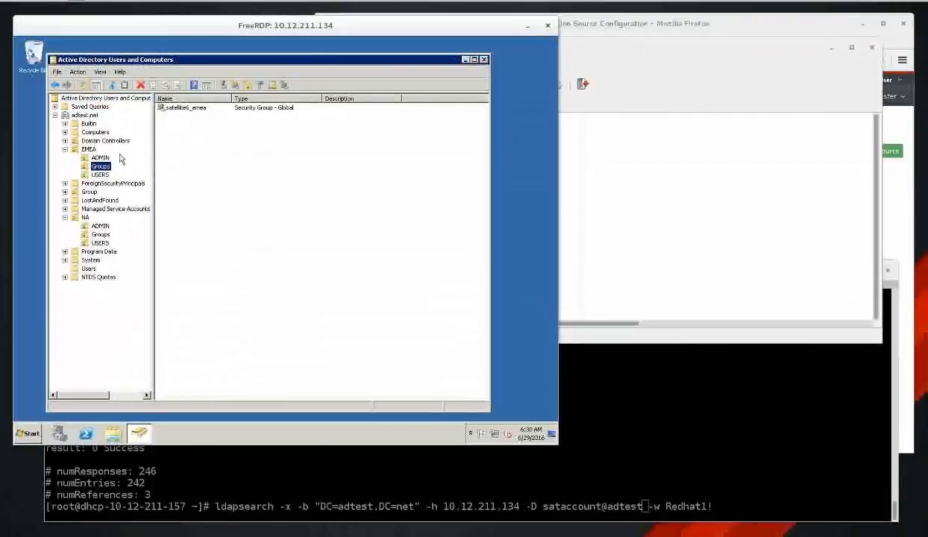
# Rerun the DC=adtest,DC=net search binding with the full adtest.net account (246 responses), then recall it.
pyautogui.click(666, 425)
pyautogui.write('.')
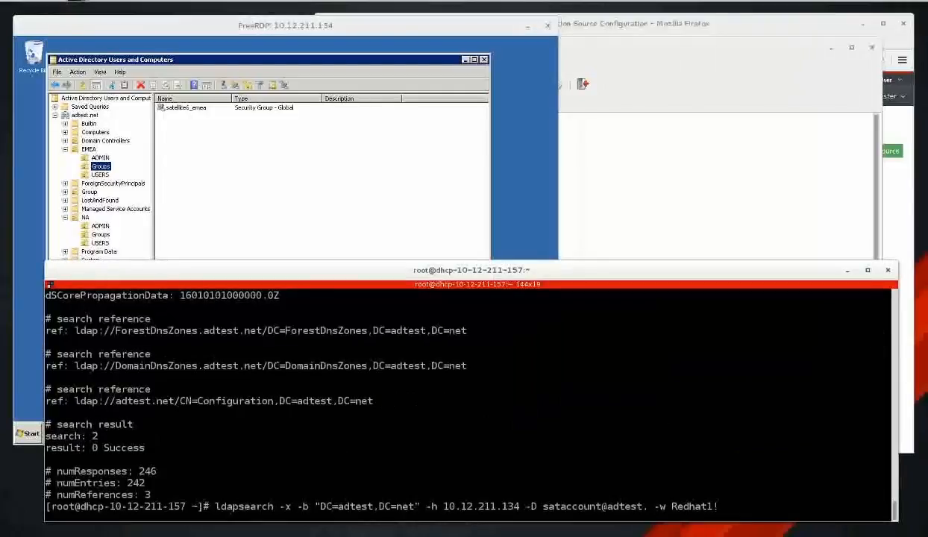
pyautogui.write('net')
pyautogui.press('Return')
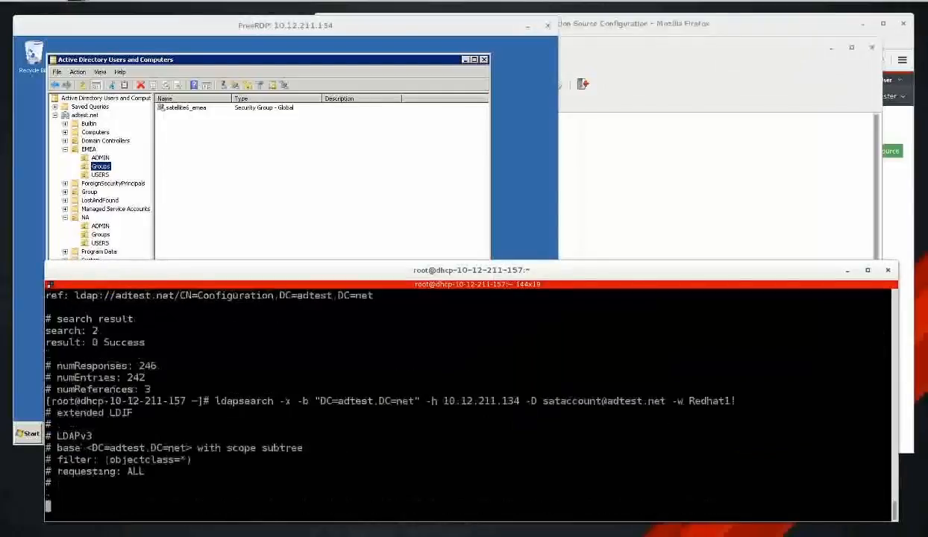
pyautogui.press('Up')
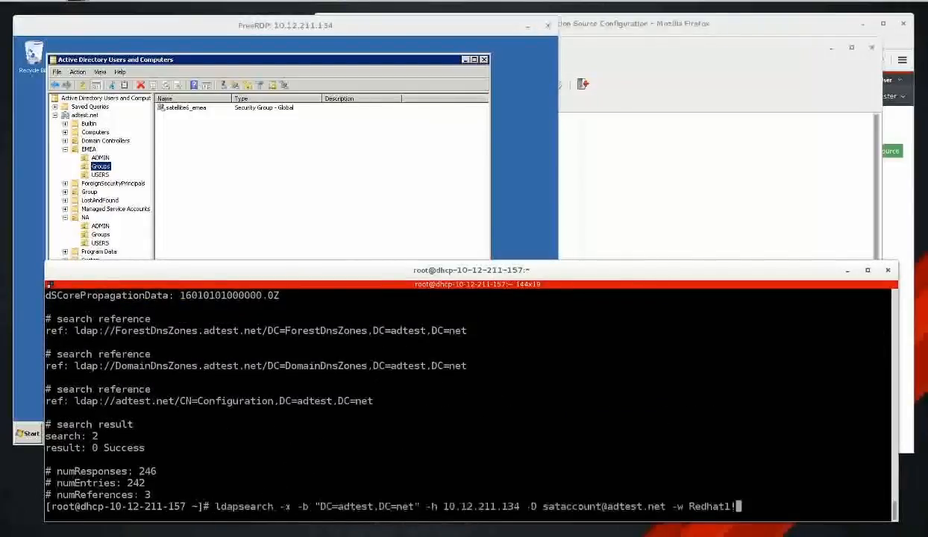
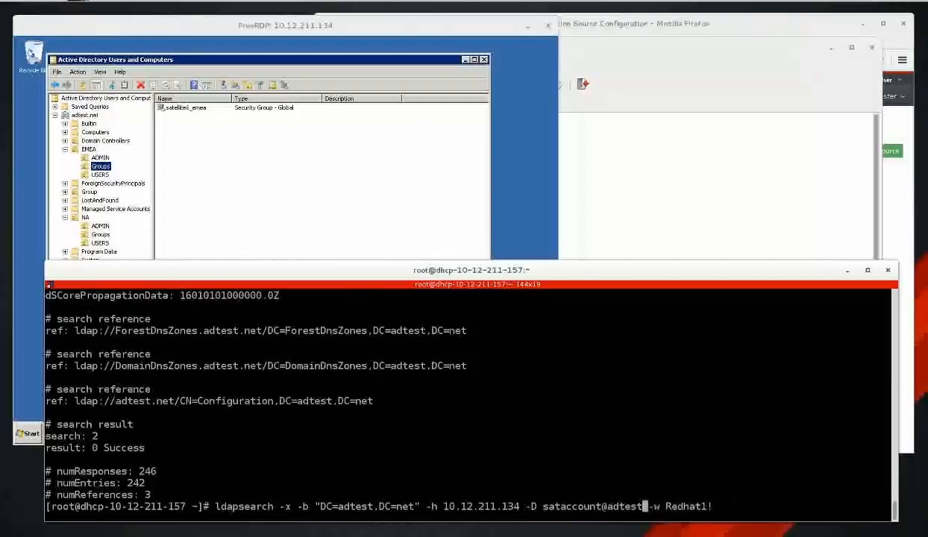
pyautogui.press('Return')
pyautogui.press('Up')
pyautogui.press('Left')
pyautogui.press('Left')
pyautogui.press('Left')
pyautogui.press('Left')
pyautogui.press('Left')
pyautogui.press('Left')
pyautogui.press('Left')
pyautogui.press('Left')
pyautogui.press('Left')
pyautogui.press('Left')
pyautogui.press('Left')
pyautogui.press('Left')
pyautogui.press('Left')
pyautogui.press('Right')
pyautogui.press('BackSpace')
pyautogui.press('BackSpace')
pyautogui.press('BackSpace')
pyautogui.press('BackSpace')
pyautogui.press('BackSpace')
pyautogui.press('BackSpace')
pyautogui.press('BackSpace')
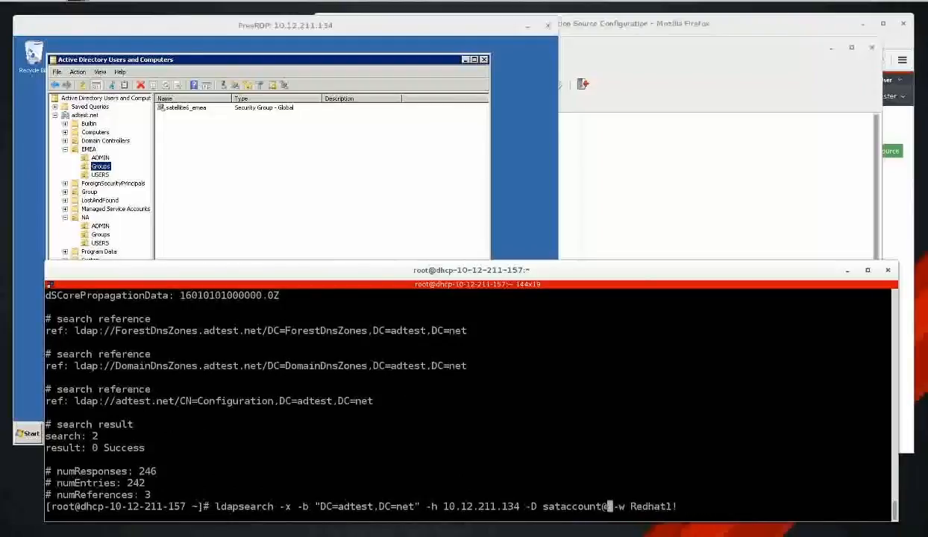
pyautogui.press('Return')
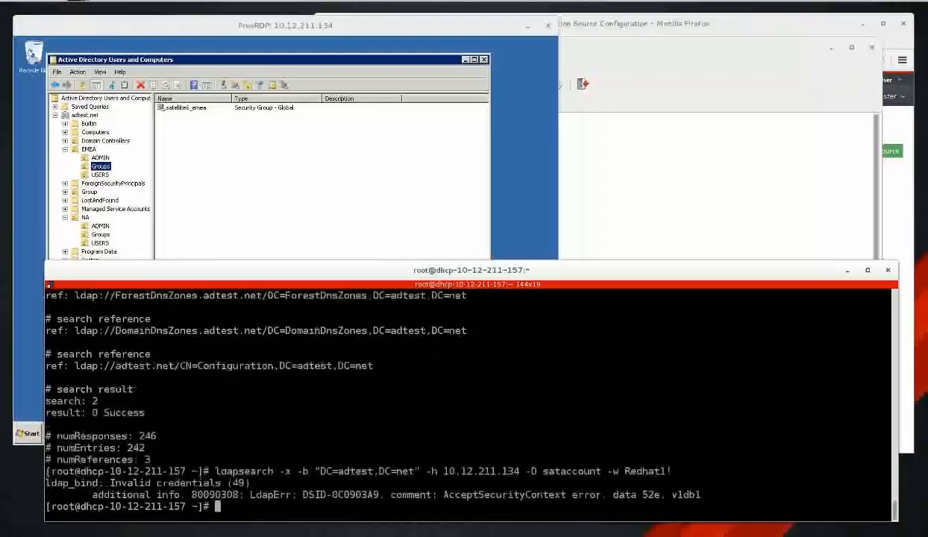
pyautogui.press('Up')
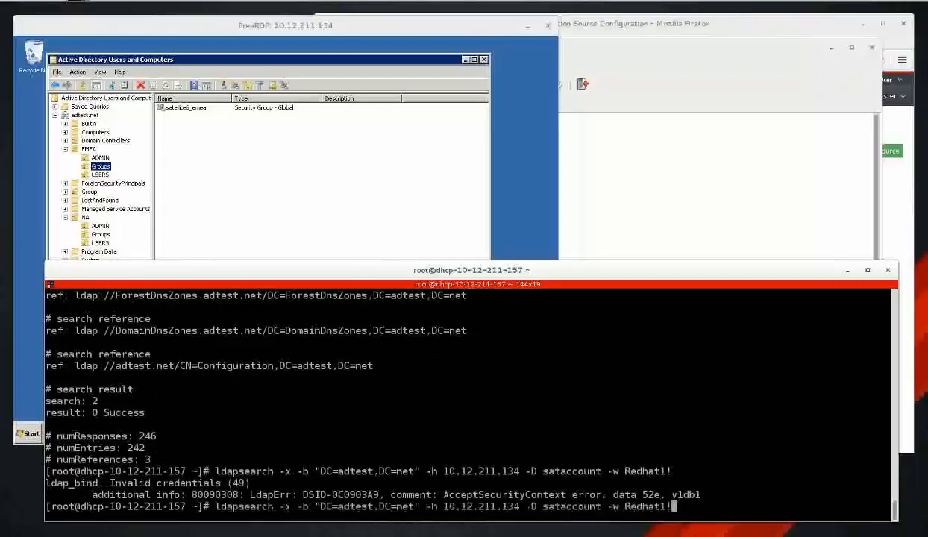
pyautogui.press('Left')
pyautogui.press('Left')
pyautogui.press('Left')
pyautogui.press('Left')
pyautogui.press('Left')
pyautogui.press('Left')
pyautogui.press('Left')
pyautogui.press('Left')
pyautogui.press('Left')
pyautogui.press('Left')
pyautogui.press('Left')
pyautogui.press('Left')
pyautogui.write('@adtest')
pyautogui.press('End')
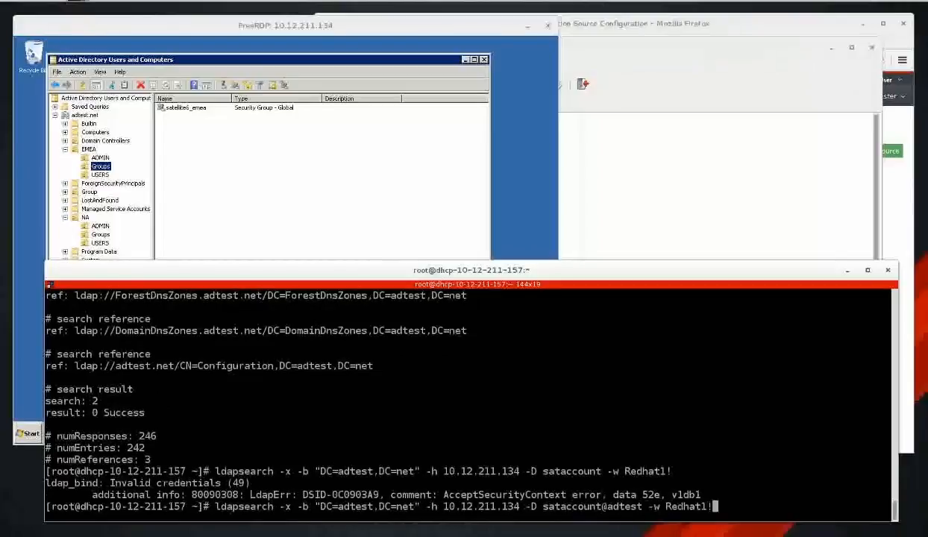
pyautogui.press('Left')
pyautogui.press('Left')
pyautogui.press('Left')
pyautogui.press('Left')
pyautogui.press('Left')
pyautogui.press('Left')
pyautogui.press('Left')
pyautogui.press('Left')
pyautogui.press('Left')
pyautogui.press('Left')
pyautogui.press('Left')
pyautogui.press('Left')
pyautogui.press('Left')
pyautogui.press('Left')
pyautogui.press('Left')
pyautogui.press('Left')
pyautogui.press('Left')
pyautogui.press('Left')
pyautogui.press('Left')
pyautogui.press('Left')
pyautogui.write('adtest')
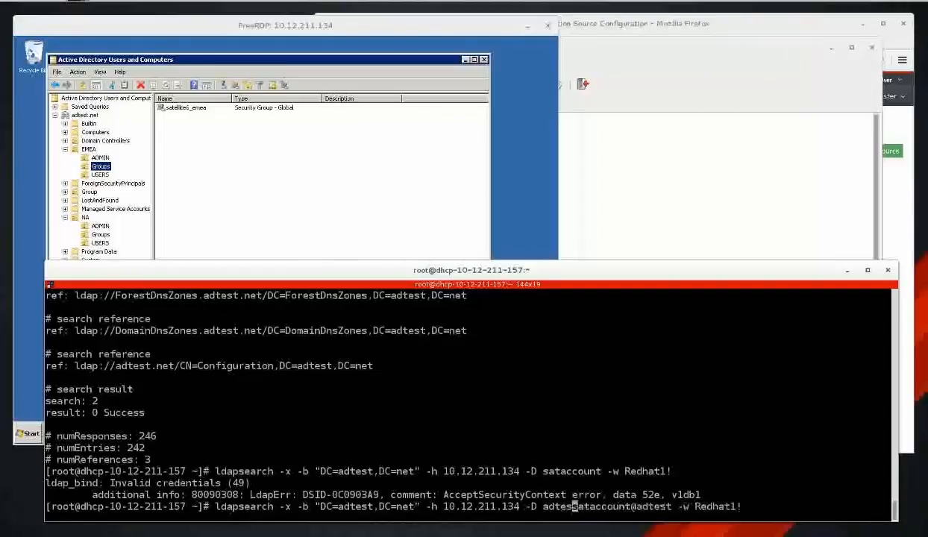
pyautogui.write('\\')
pyautogui.press('Right')
pyautogui.press('Right')
pyautogui.press('Right')
pyautogui.press('Right')
pyautogui.press('Right')
pyautogui.press('Right')
pyautogui.press('Right')
pyautogui.press('Right')
pyautogui.press('Right')
pyautogui.press('Right')
pyautogui.press('Right')
pyautogui.press('Right')
pyautogui.press('Right')
pyautogui.press('Right')
pyautogui.press('Right')
pyautogui.press('Right')
pyautogui.press('Right')
pyautogui.press('Right')
pyautogui.press('Right')
pyautogui.press('Right')
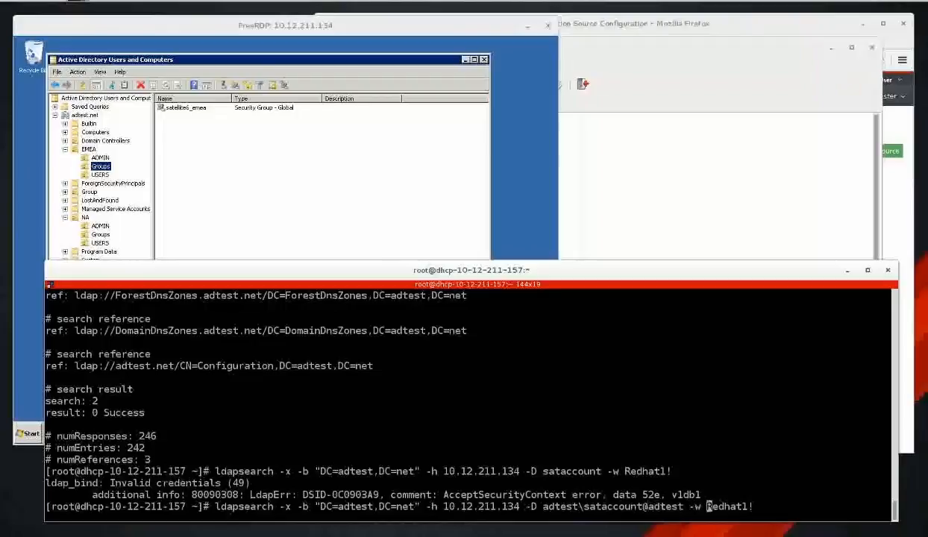
pyautogui.press('Left')
pyautogui.press('Left')
pyautogui.press('Left')
pyautogui.press('Left')
pyautogui.press('BackSpace')
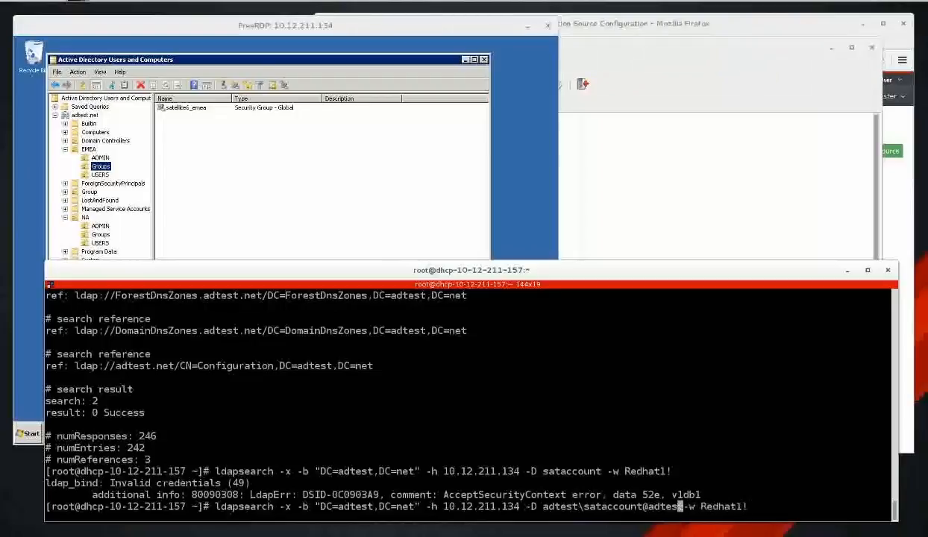
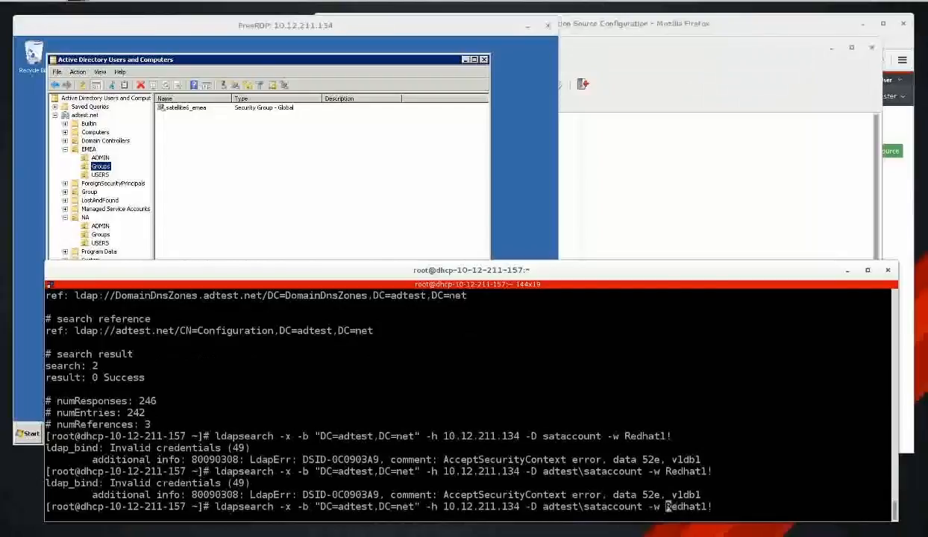
# Rerun the ldapsearch bind with uppercase ADTEST\ as the domain prefix; it still returns invalid credentials (49).
pyautogui.press('Left')
pyautogui.press('Left')
pyautogui.press('Left')
pyautogui.press('Left')
pyautogui.press('Left')
pyautogui.press('Left')
pyautogui.press('Left')
pyautogui.press('Left')
pyautogui.press('Left')
pyautogui.press('Left')
pyautogui.press('Left')
pyautogui.press('Left')
pyautogui.press('Left')
pyautogui.press('Left')
pyautogui.press('Left')
pyautogui.press('BackSpace')
pyautogui.press('BackSpace')
pyautogui.press('BackSpace')
pyautogui.press('BackSpace')
pyautogui.press('BackSpace')
pyautogui.press('BackSpace')
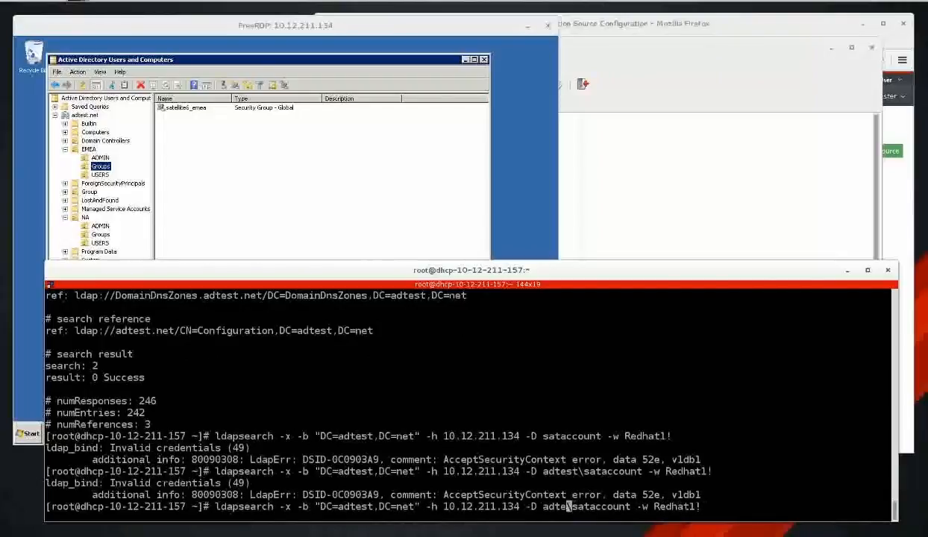
pyautogui.write('ADTEST')
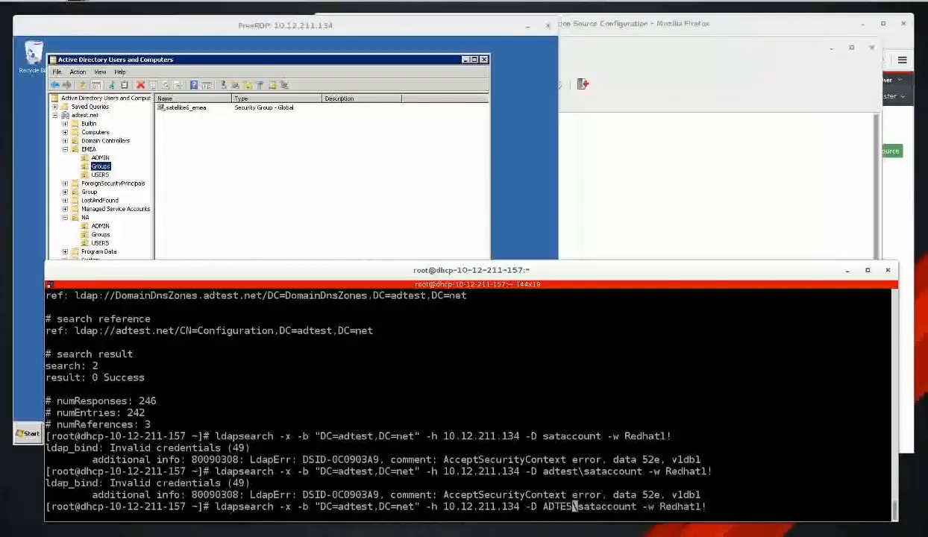
pyautogui.press('Return')
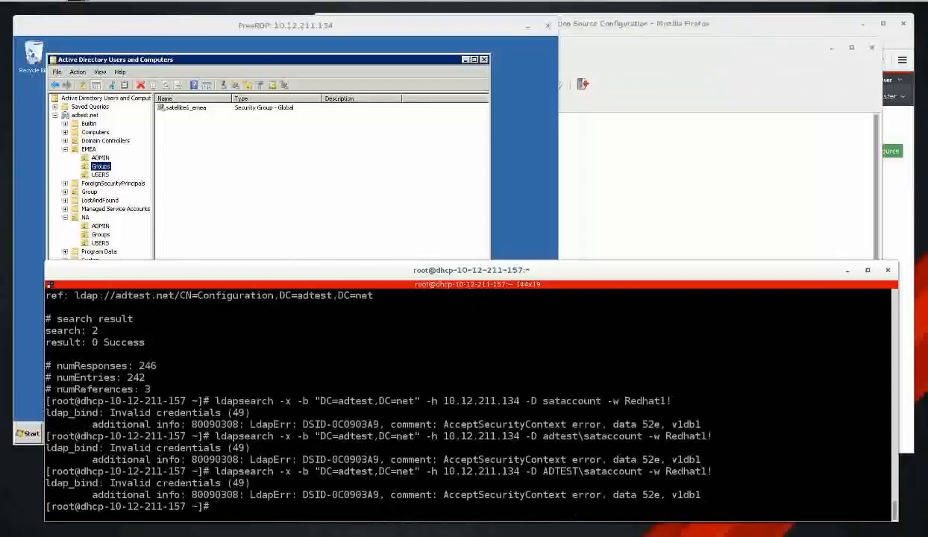
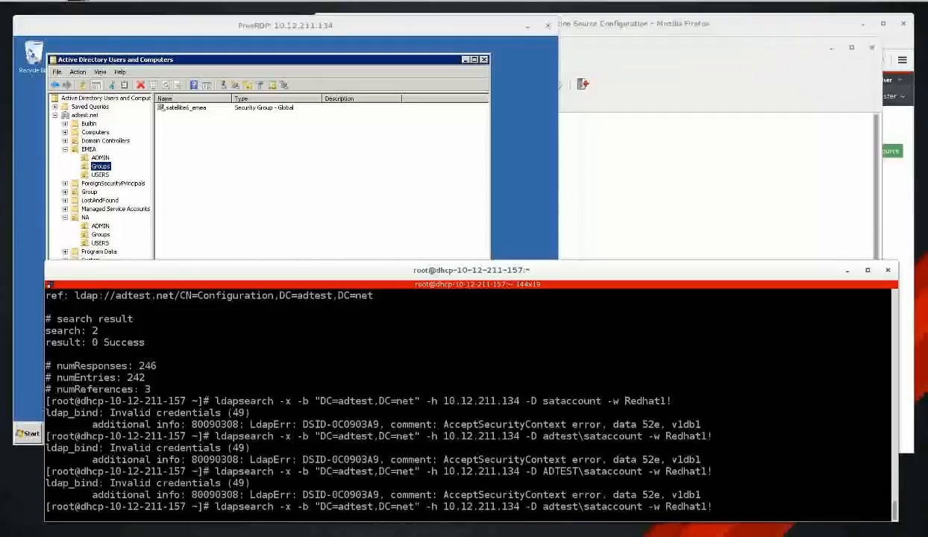
# Recall the earlier ldapsearch bind command using the service account in user@domain form.
pyautogui.press('Up')
pyautogui.press('Up')
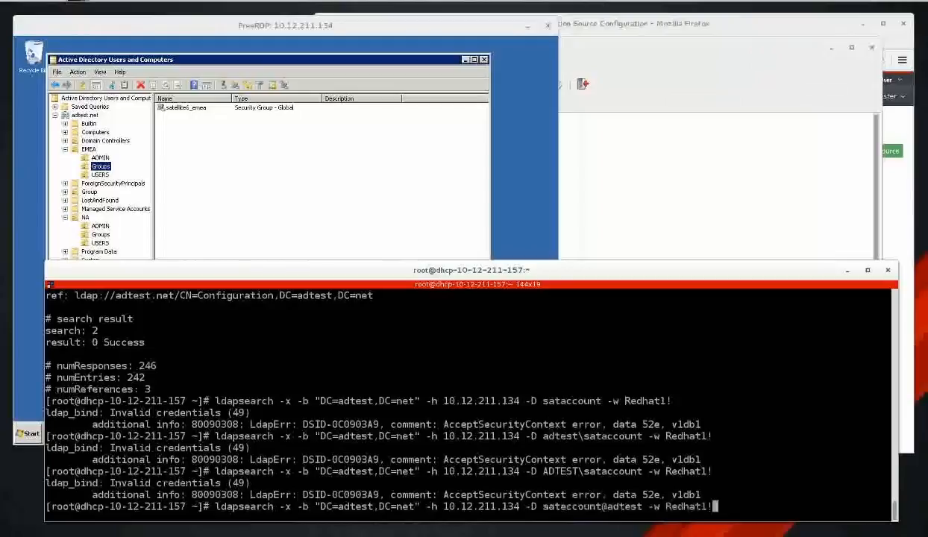
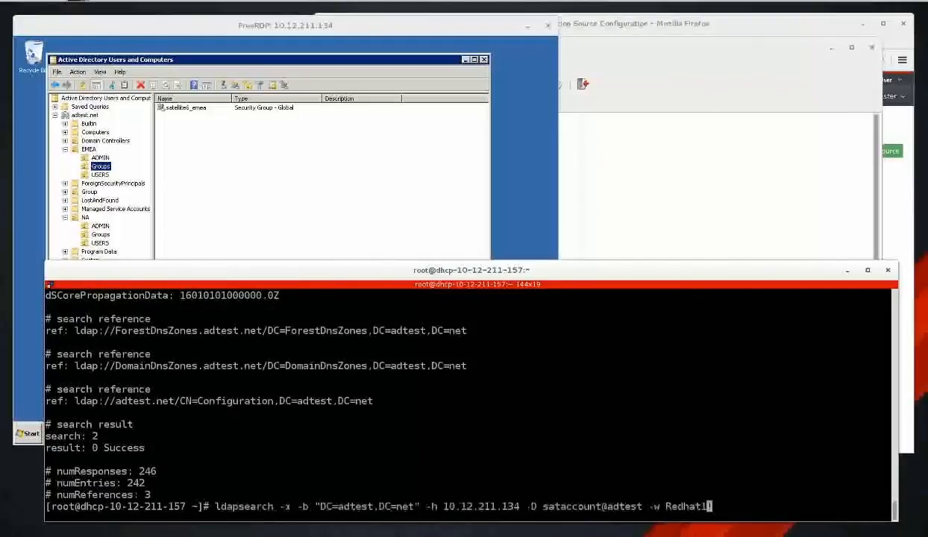
# Complete the bind DN with .net, run the ldapsearch test (0 Success, 242 entries), then clear the terminal.
pyautogui.write('!')
pyautogui.press('Left')
pyautogui.press('Left')
pyautogui.press('Left')
pyautogui.press('Left')
pyautogui.press('Left')
pyautogui.press('Left')
pyautogui.press('Left')
pyautogui.press('Left')
pyautogui.press('Left')
pyautogui.press('Left')
pyautogui.press('Left')
pyautogui.press('Left')
pyautogui.write('.net')
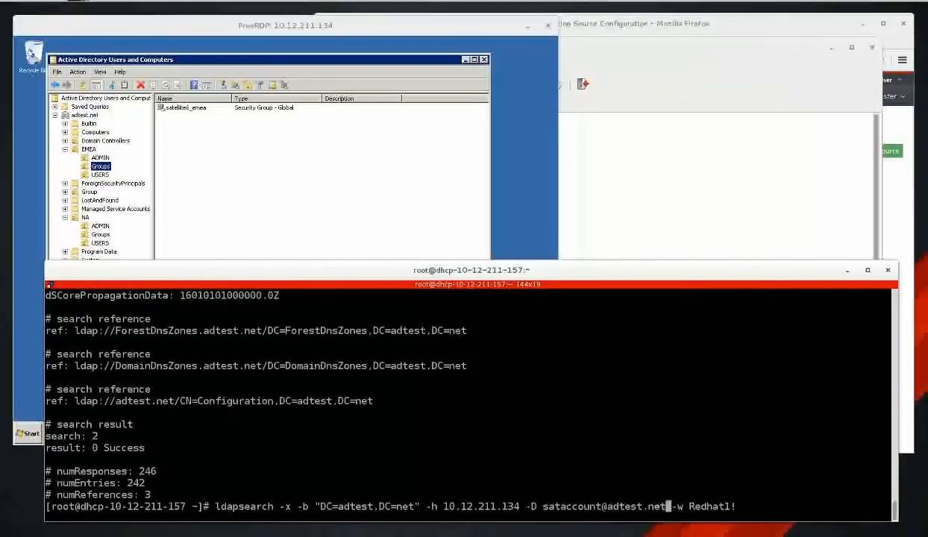
pyautogui.press('Return')
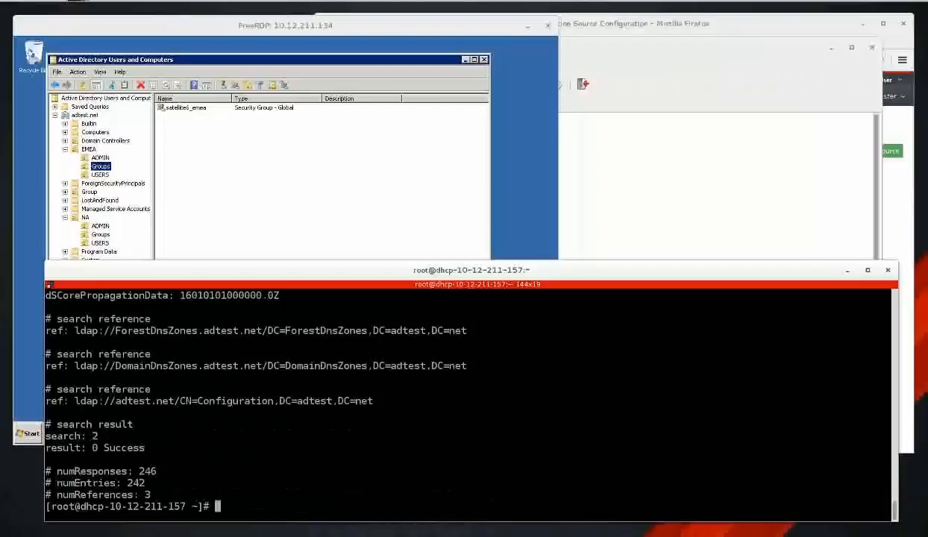
pyautogui.hotkey('ctrl', 'l')
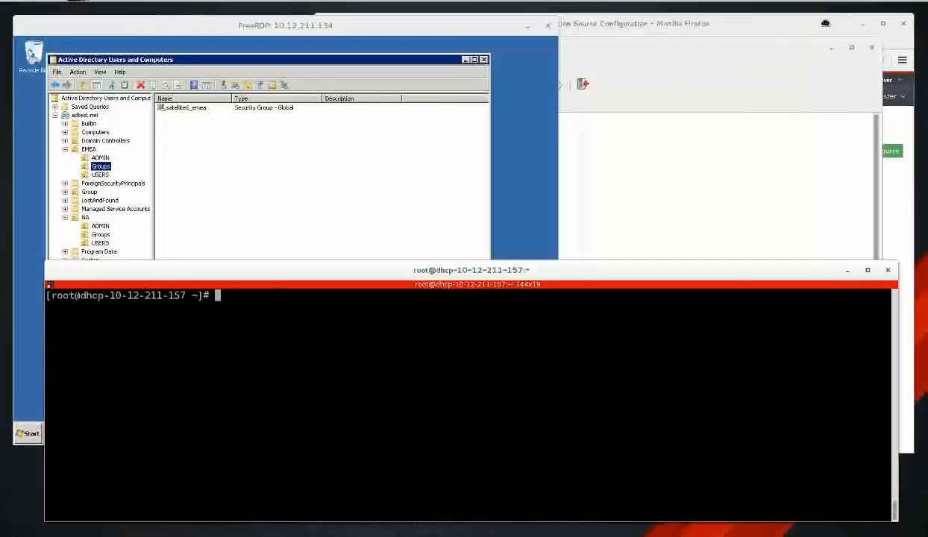
# Under Administer > LDAP authentication, create a new authentication source and name it AD-AUTH.
pyautogui.click(806, 23)
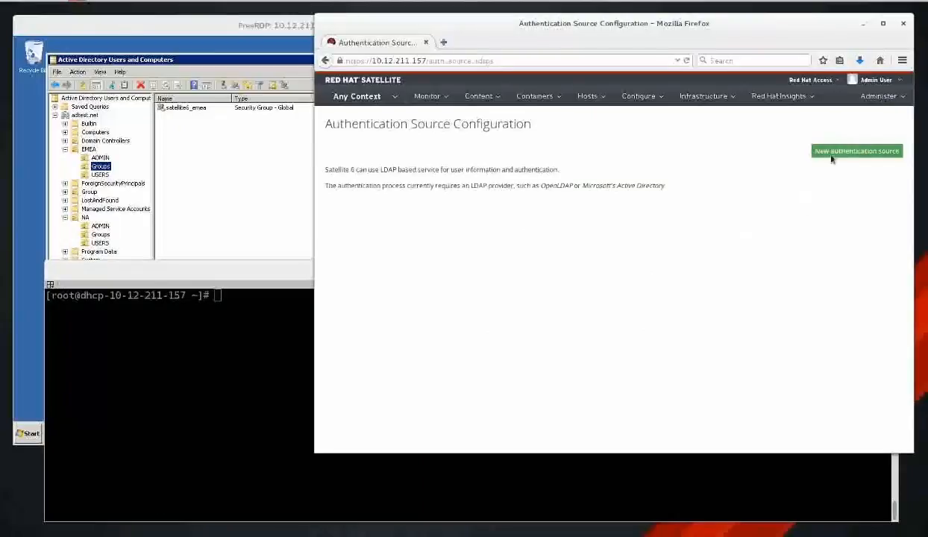
pyautogui.click(887, 97)
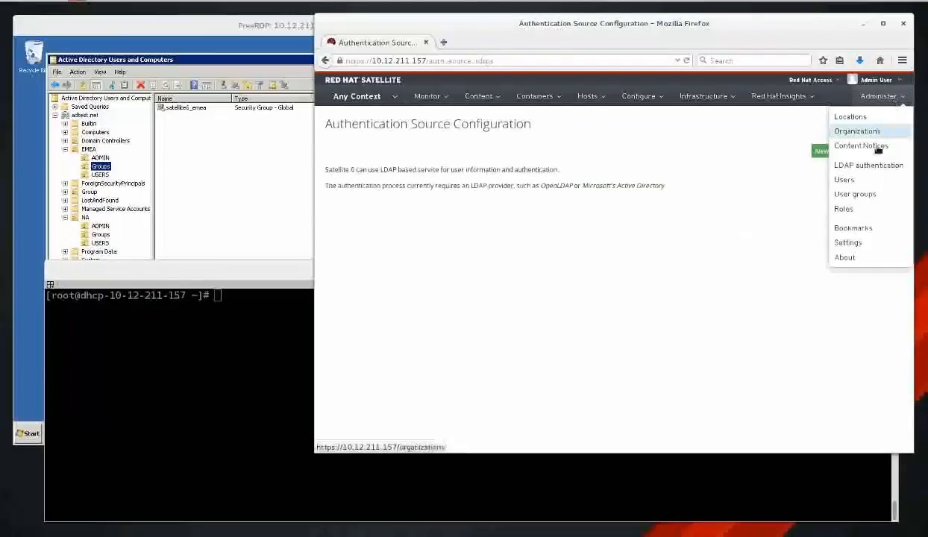
pyautogui.click(895, 166)
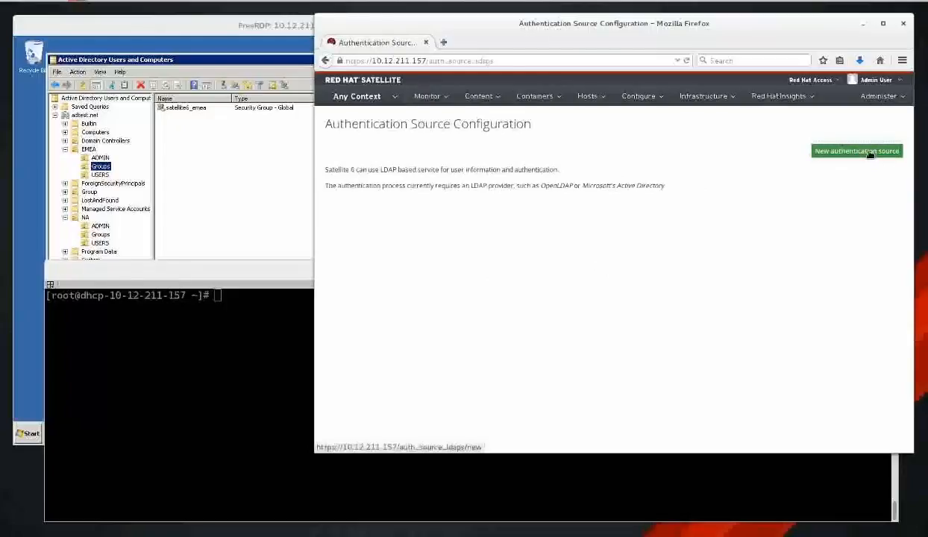
pyautogui.click(846, 151)
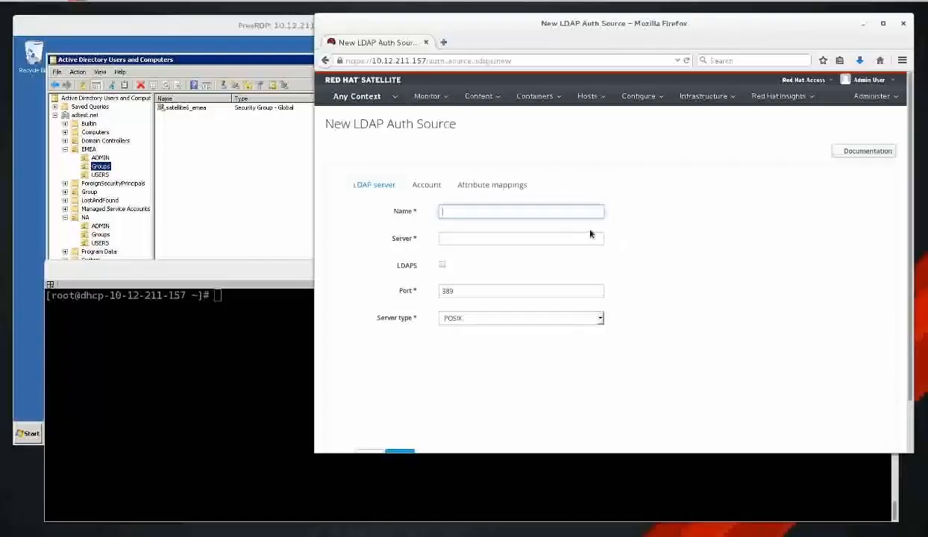
pyautogui.write('a')
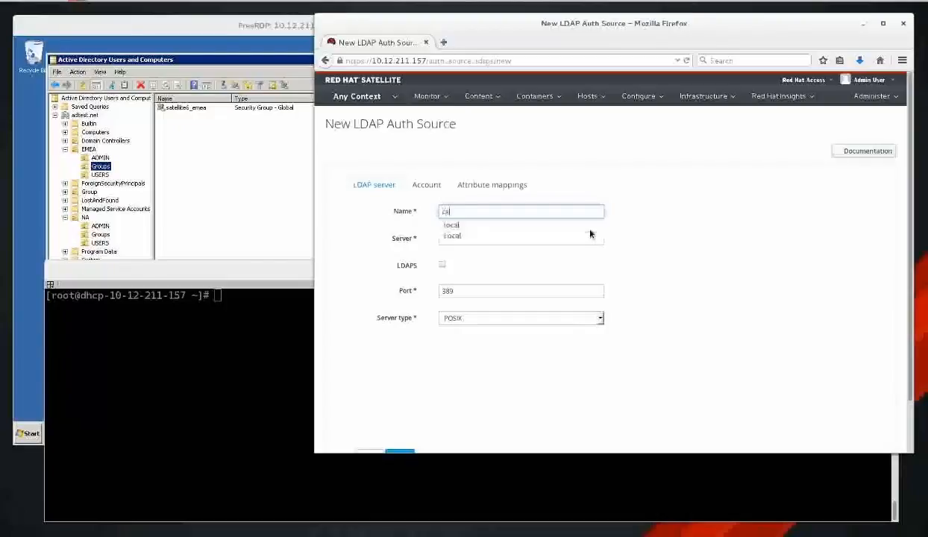
pyautogui.press('BackSpace')
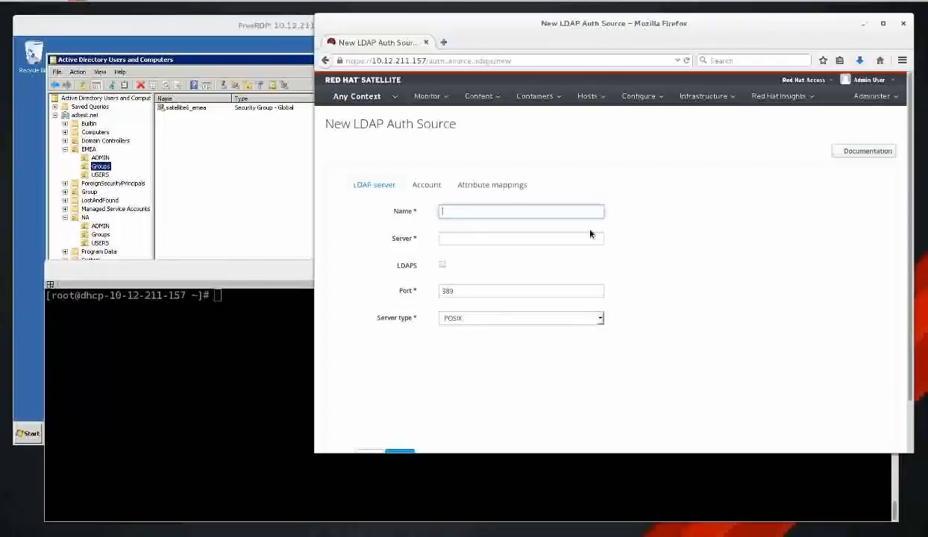
pyautogui.write('AD-AUTH')
# Copy the AD server IP 10.12.211.134 from the notes into the Server field.
pyautogui.click(565, 243)
pyautogui.hotkey('alt', 'Tab')
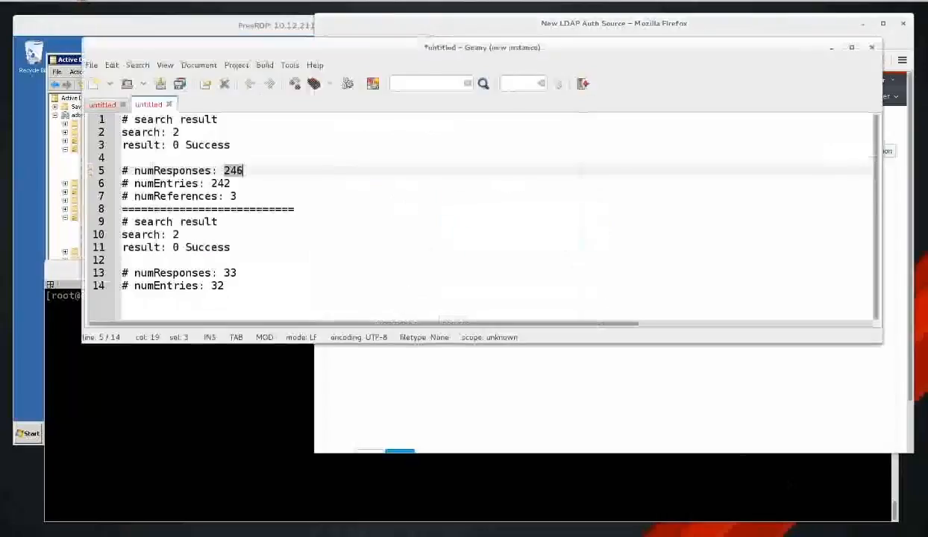
pyautogui.click(98, 106)
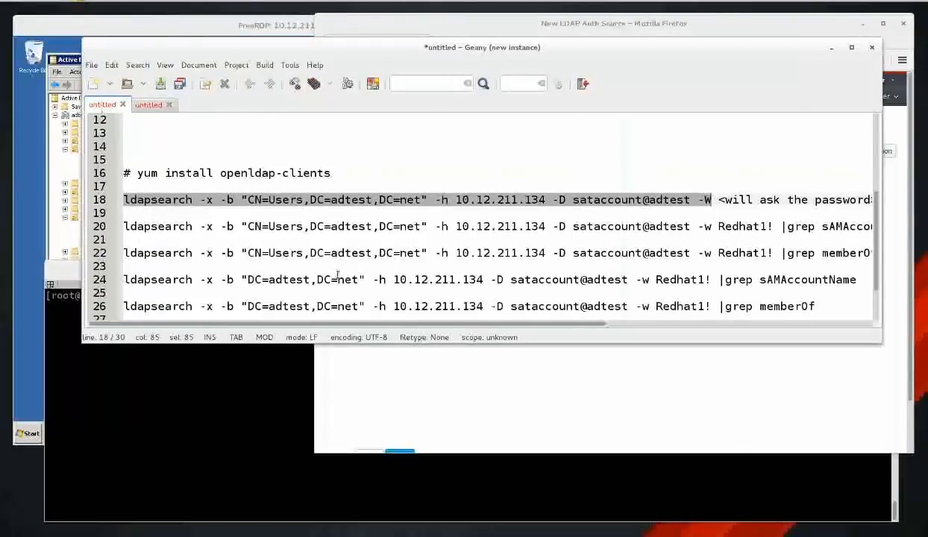
pyautogui.scroll(4, 332, 269)
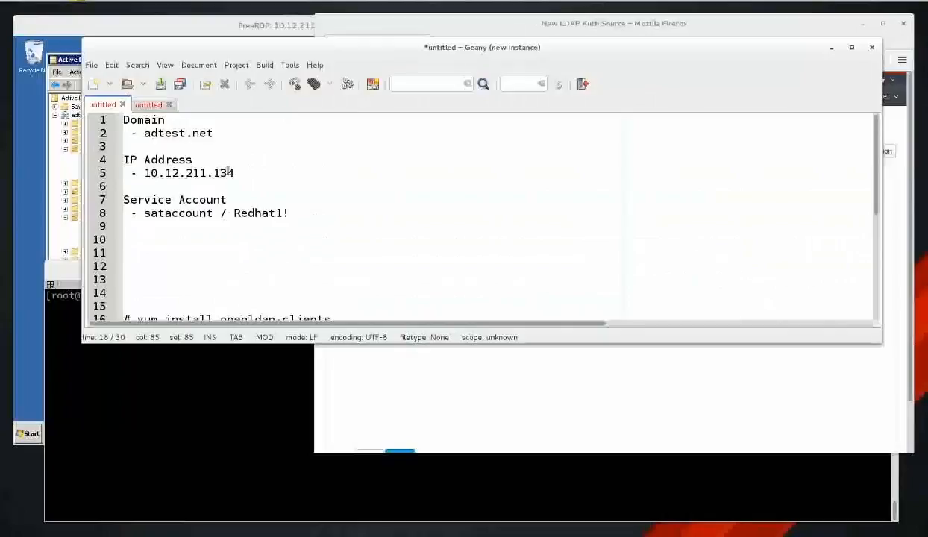
pyautogui.moveTo(233, 172); pyautogui.dragTo(145, 170)
pyautogui.hotkey('ctrl', 'c')
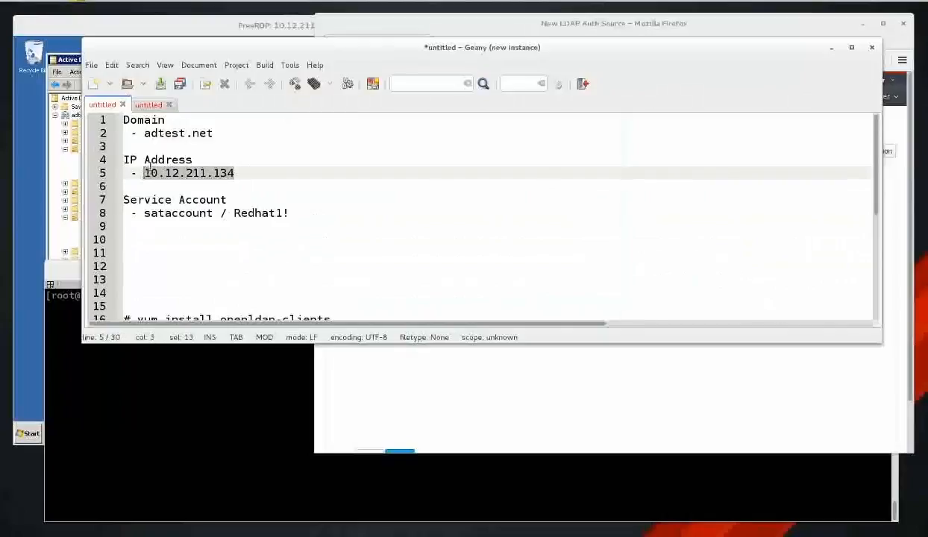
pyautogui.click(498, 368)
pyautogui.click(509, 237)
pyautogui.hotkey('ctrl', 'v')
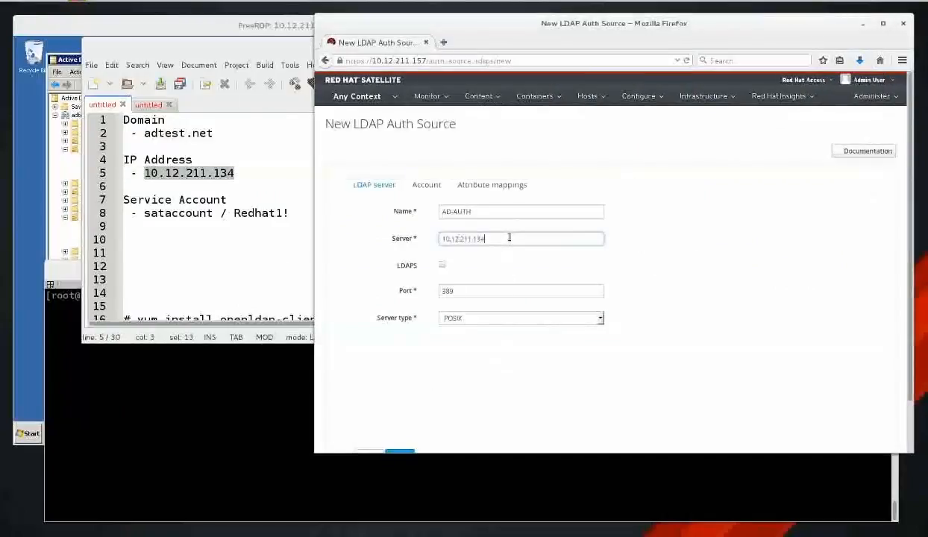
# Keep LDAPS off on port 389 and set the server type to Active Directory.
pyautogui.click(442, 265)
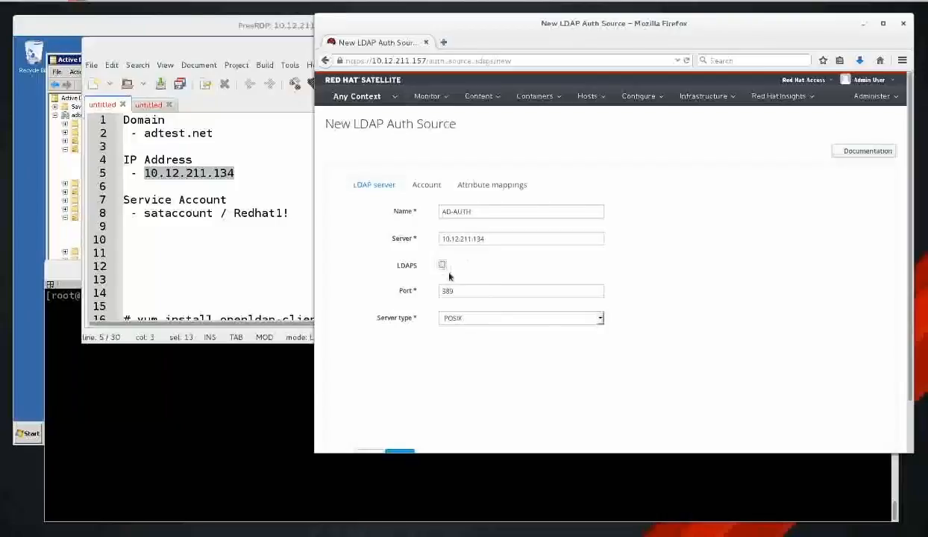
pyautogui.click(442, 265)
pyautogui.click(512, 319)
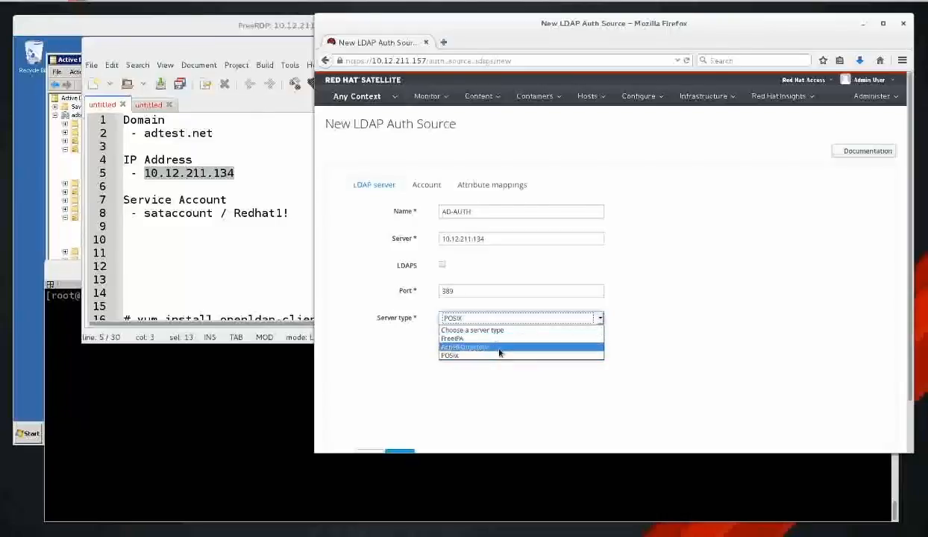
pyautogui.click(500, 348)
pyautogui.click(427, 184)
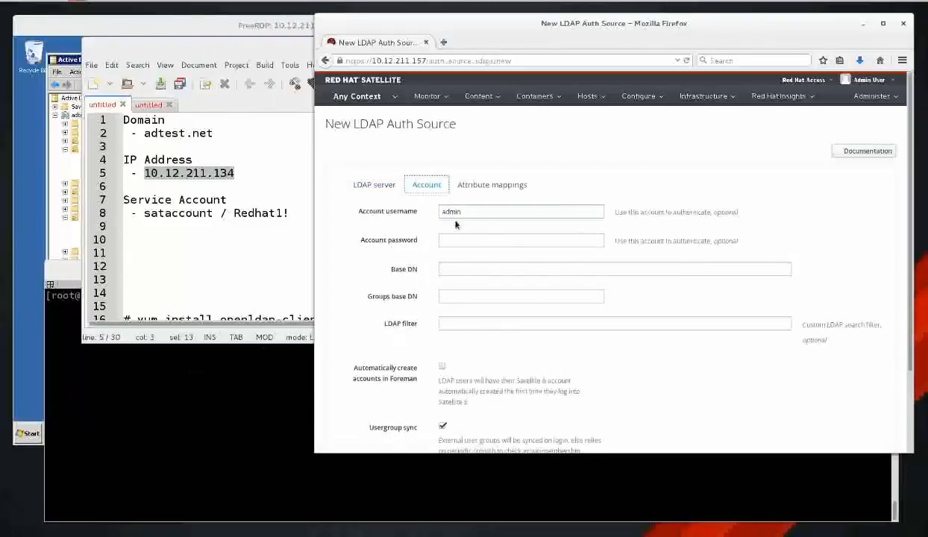
# Copy the service account name from the notes and recall the ldapsearch bind command against 10.12.211.134.
pyautogui.click(479, 213)
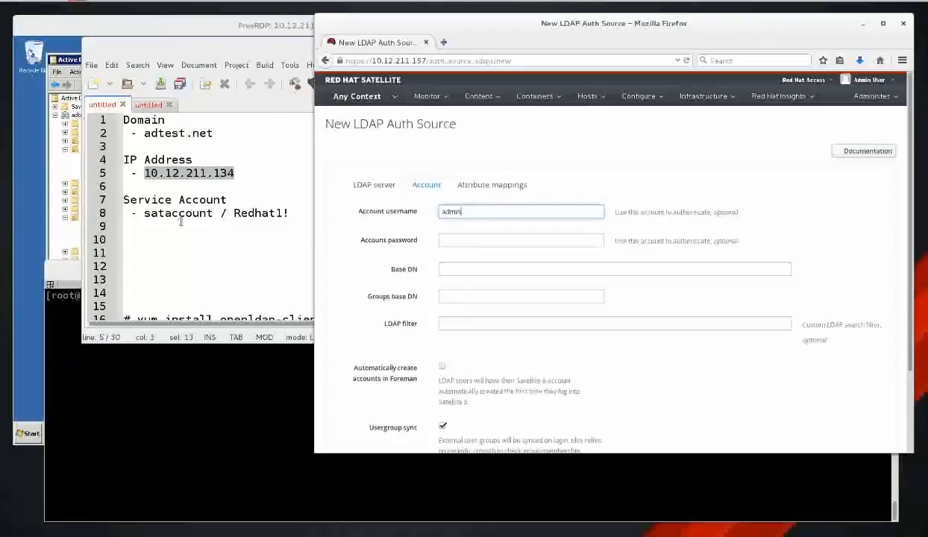
pyautogui.click(146, 214)
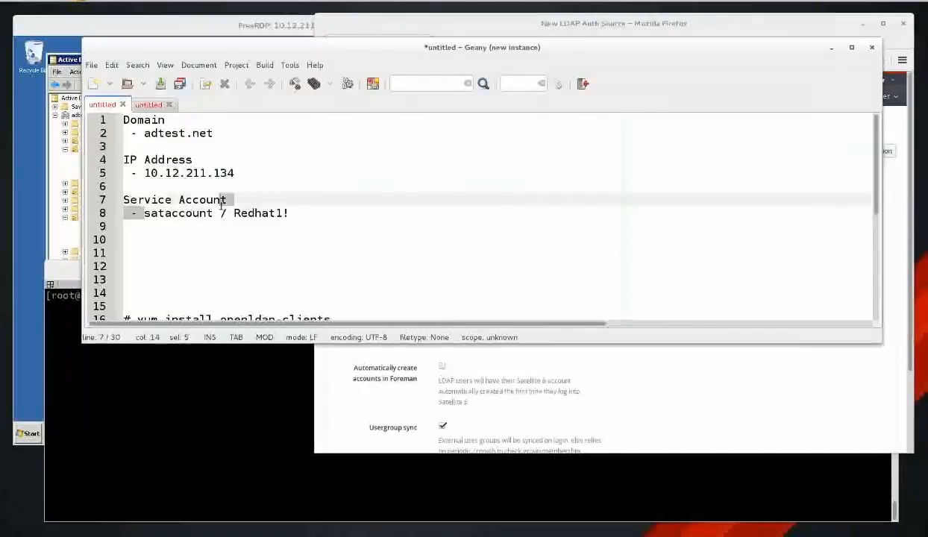
pyautogui.moveTo(145, 213); pyautogui.dragTo(213, 214)
pyautogui.click(212, 390)
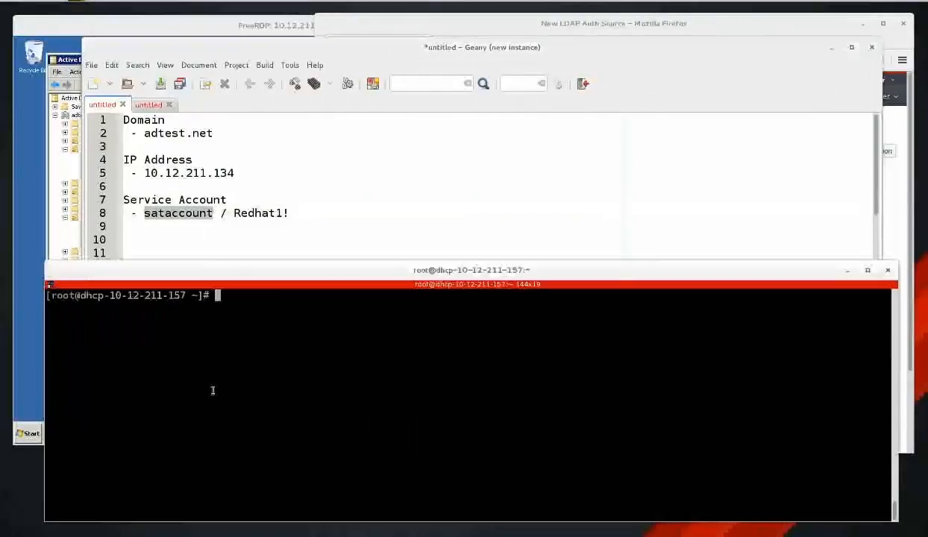
pyautogui.hotkey('ctrl', 'shift', 'v')
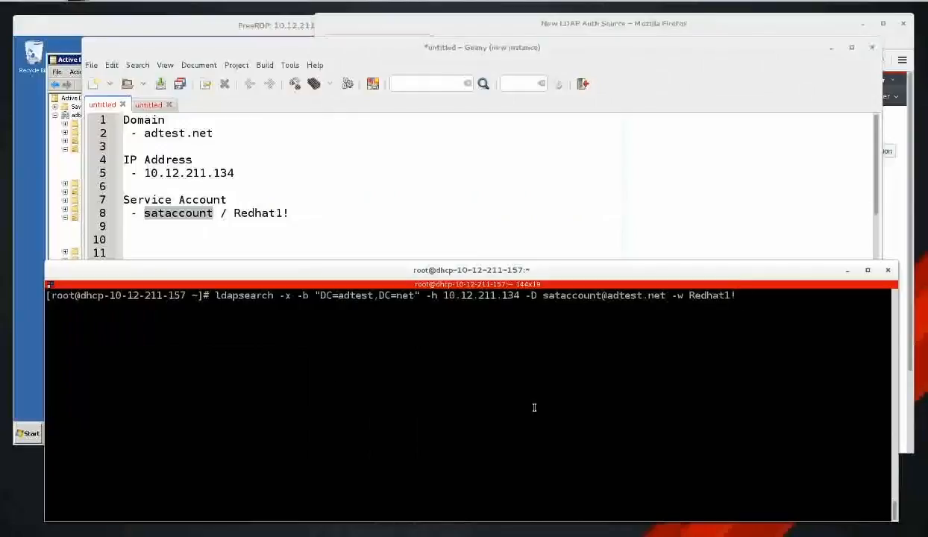
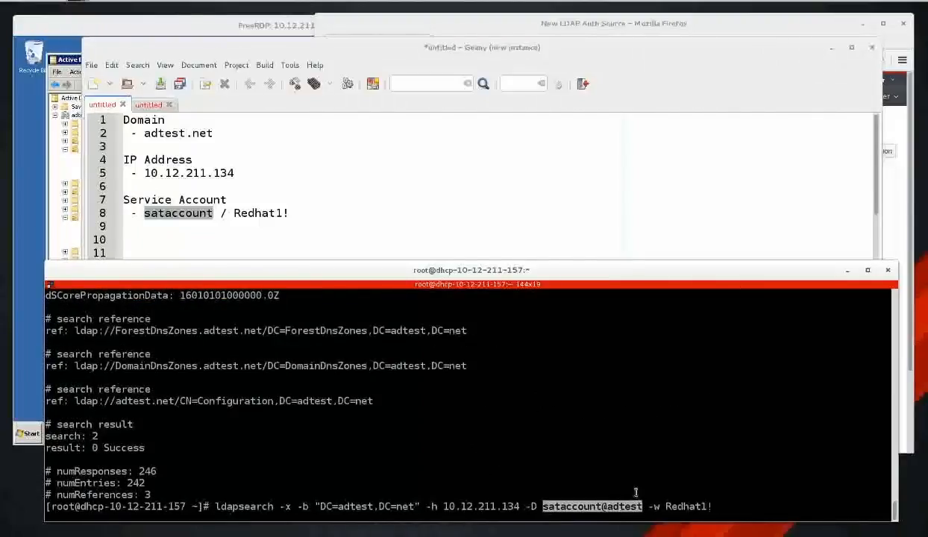
# Enter sataccount@adtest as the account username, followed by the service account password.
pyautogui.hotkey('alt', 'Tab')
pyautogui.hotkey('alt', 'Tab')
pyautogui.click(898, 192)
pyautogui.doubleClick(503, 219)
pyautogui.hotkey('ctrl', 'v')
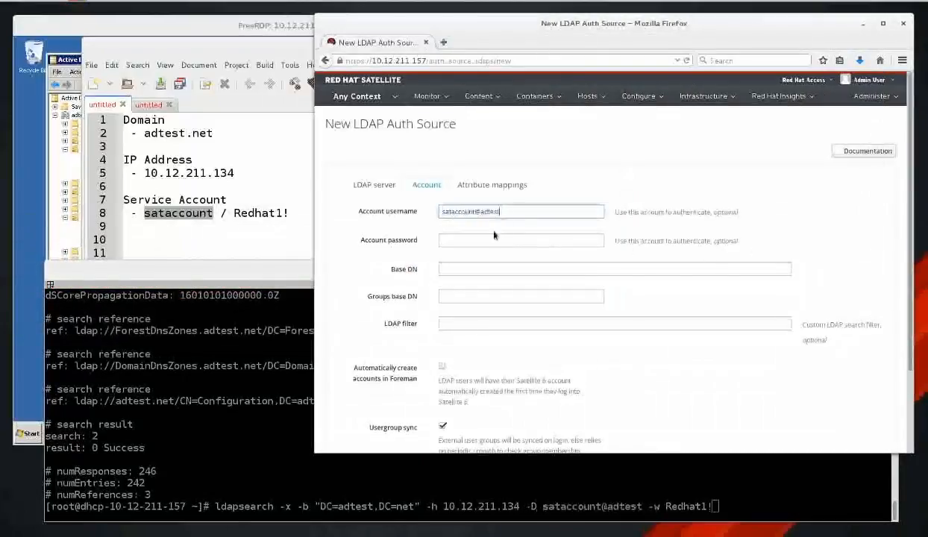
pyautogui.click(489, 240)
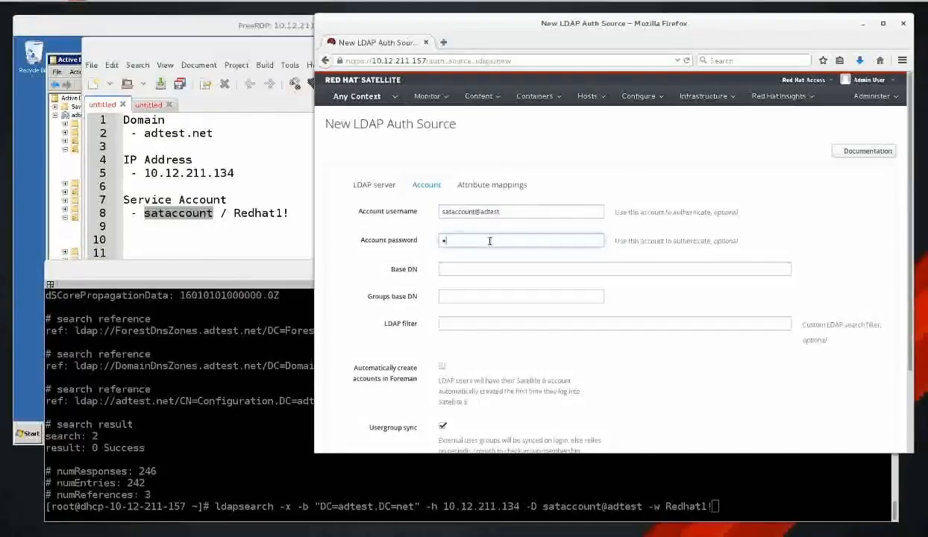
# Copy the base DN from the ldapsearch command for the Base DN field.
pyautogui.click(475, 271)
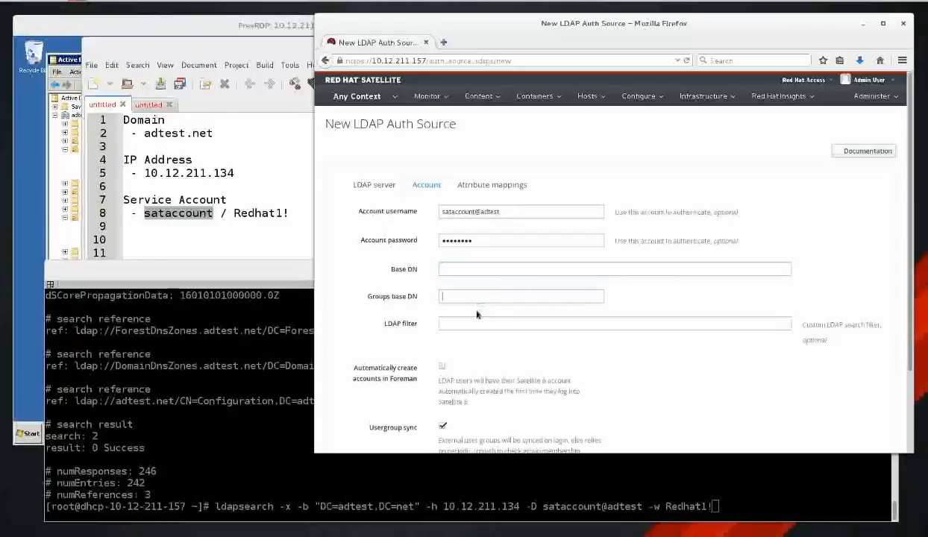
pyautogui.click(335, 496)
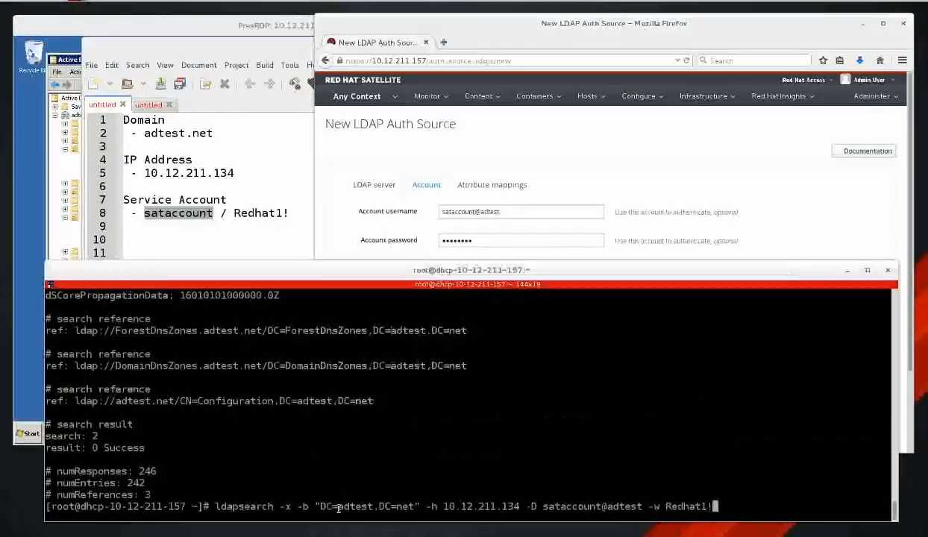
pyautogui.moveTo(320, 507); pyautogui.dragTo(414, 506)
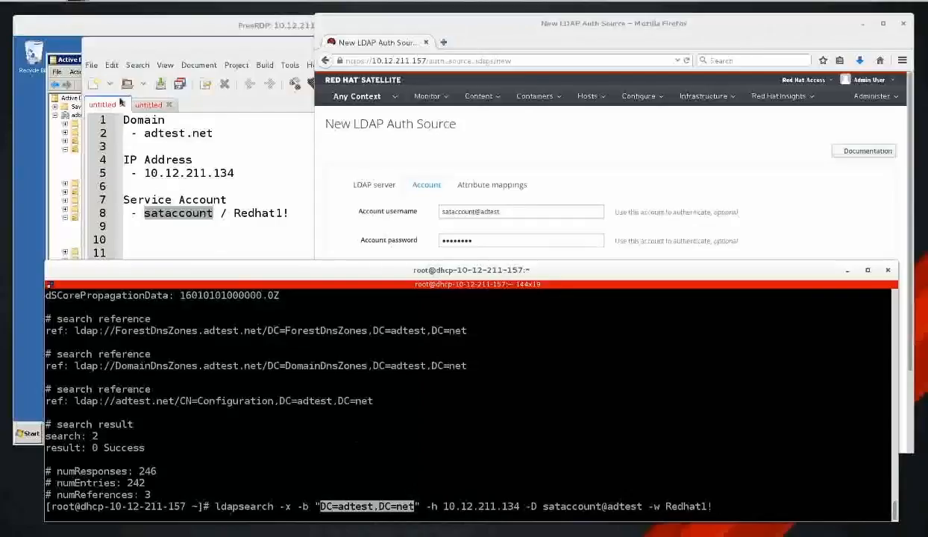
pyautogui.click(96, 25)
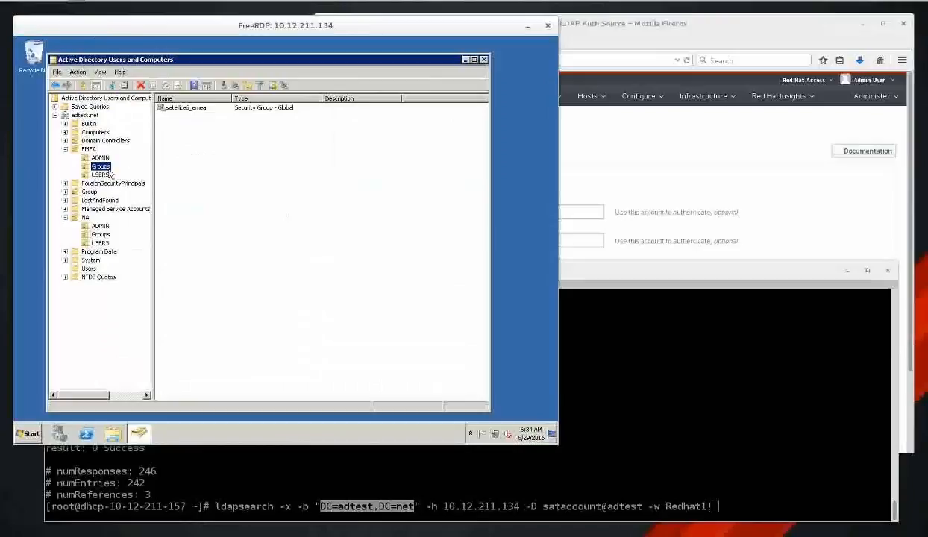
# Set Base DN to CN=Users,DC=adtest,DC=net.
pyautogui.click(89, 269)
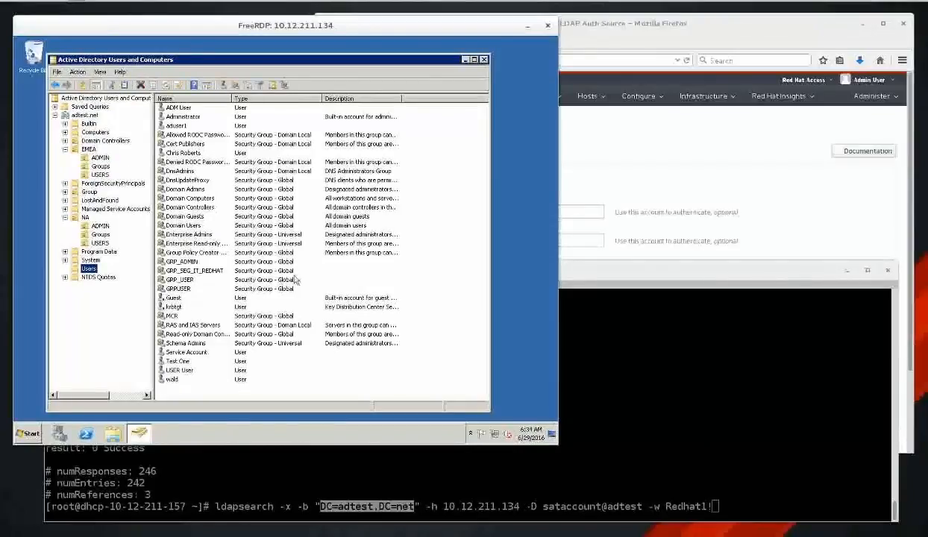
pyautogui.click(345, 486)
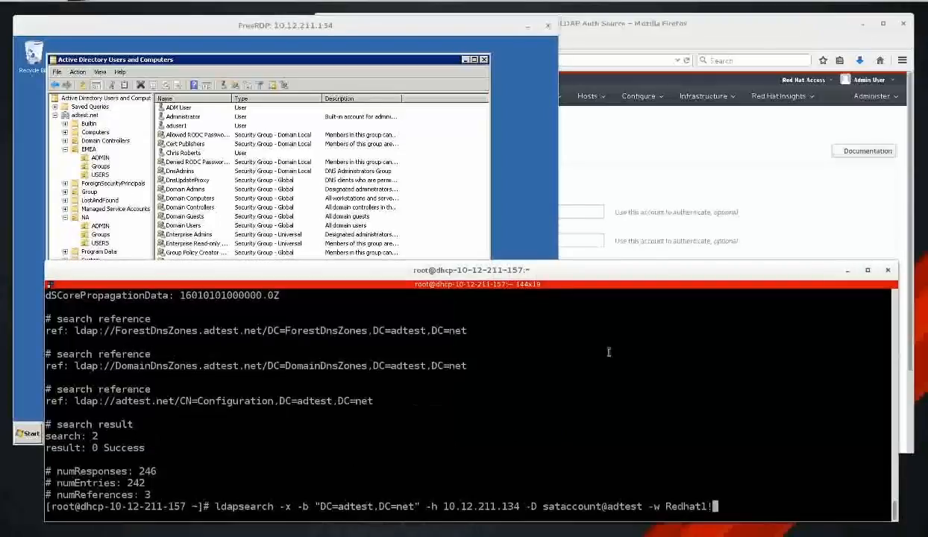
pyautogui.click(652, 154)
pyautogui.click(481, 269)
pyautogui.write('DC=adtest,DC=net')
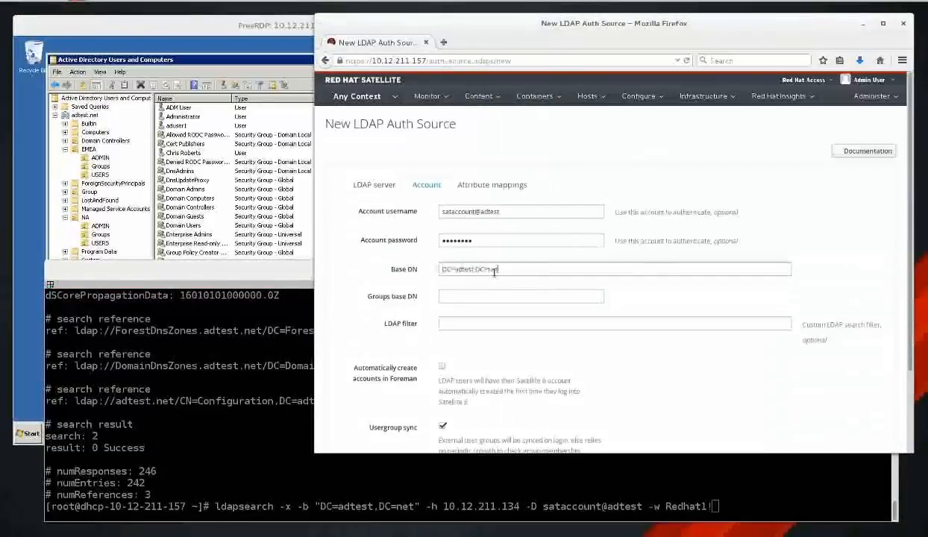
pyautogui.click(543, 285)
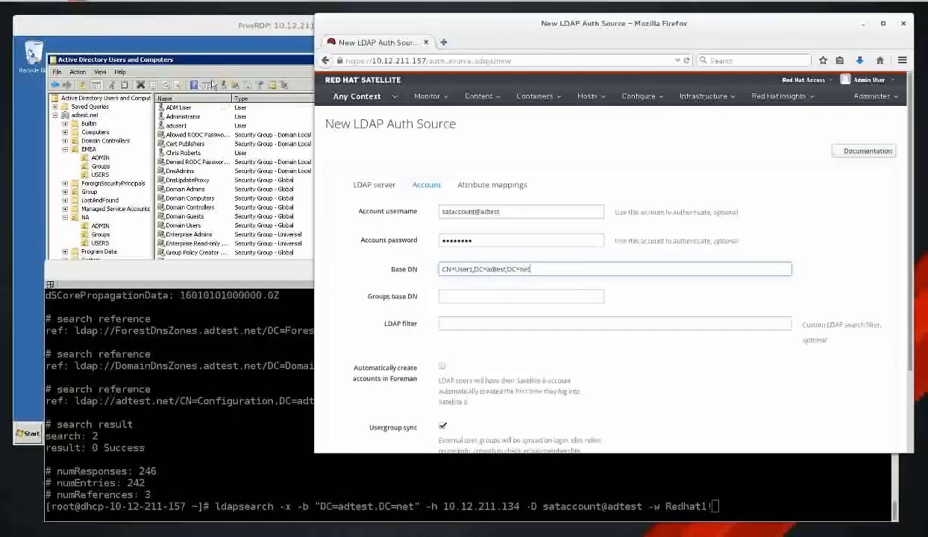
# Check the EMEA and NA organizational units in Active Directory, then review the Base DN.
pyautogui.click(197, 25)
pyautogui.click(88, 149)
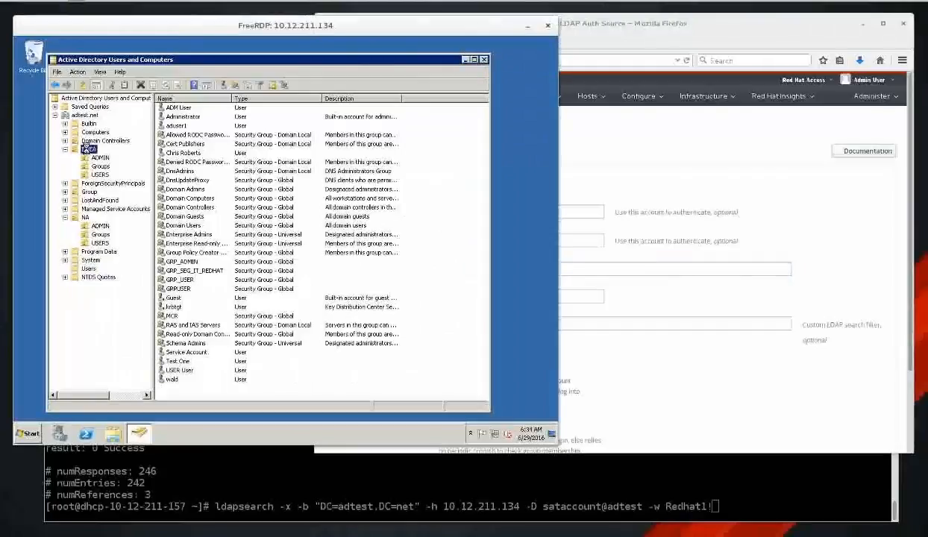
pyautogui.click(85, 217)
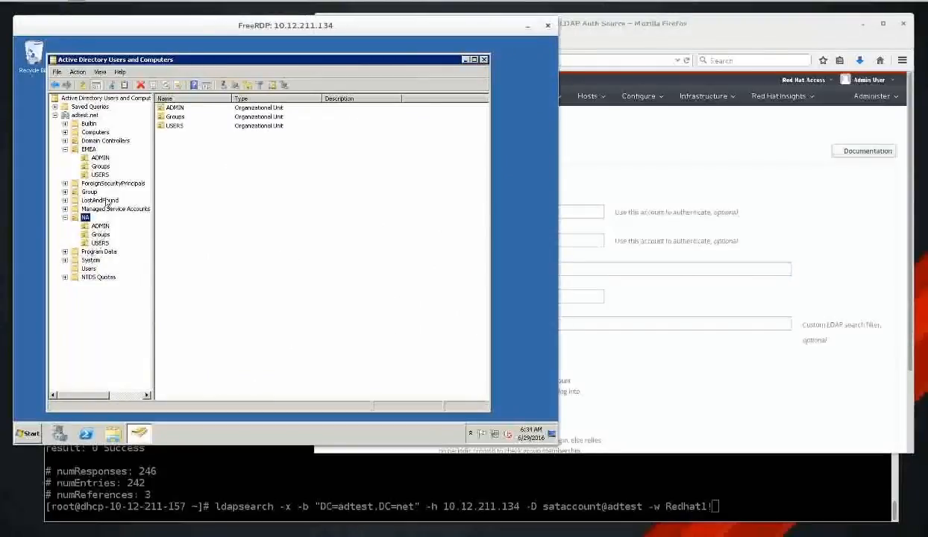
pyautogui.click(701, 23)
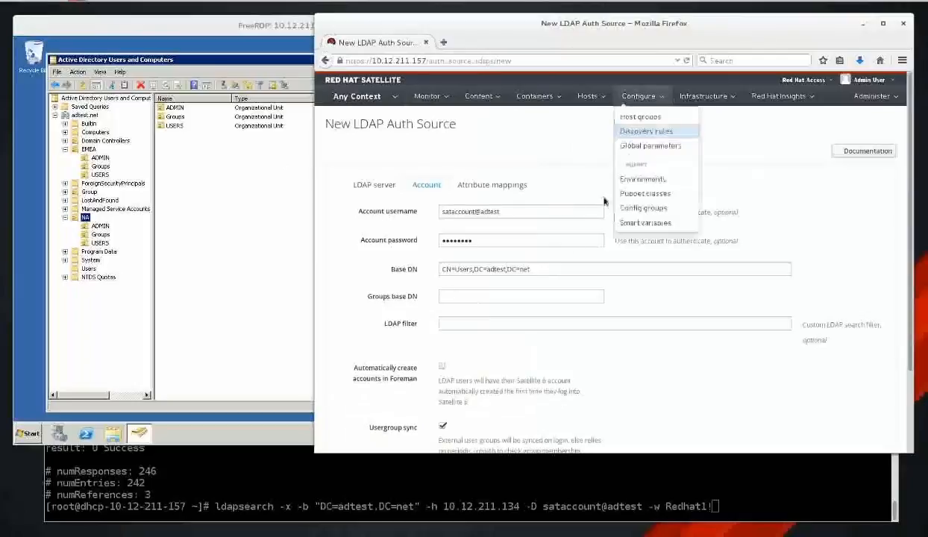
pyautogui.click(473, 270)
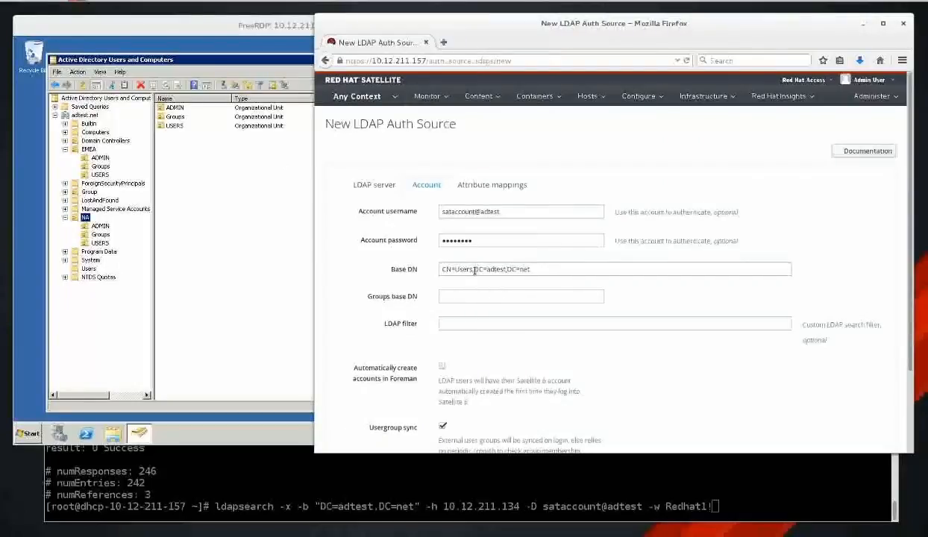
pyautogui.click(474, 270)
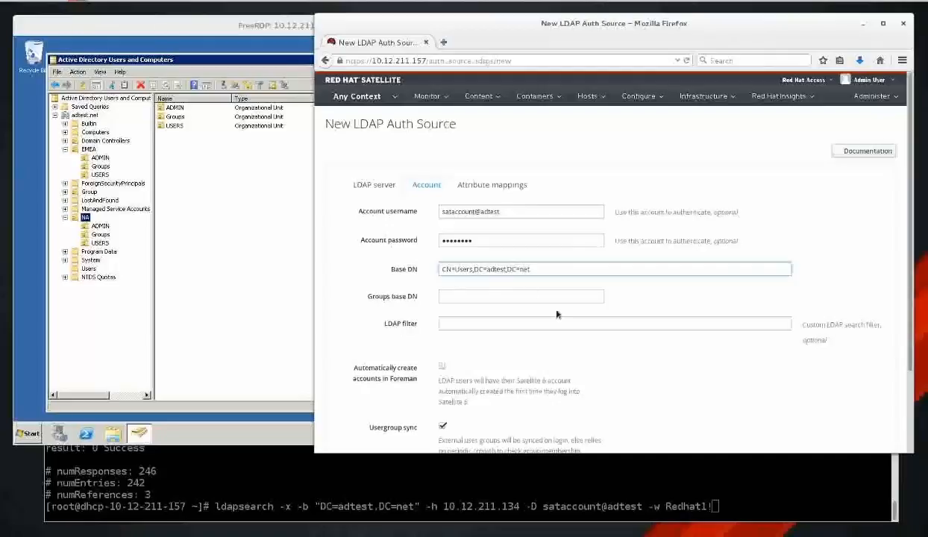
# Turn off usergroup sync and enable automatic account creation.
pyautogui.click(485, 297)
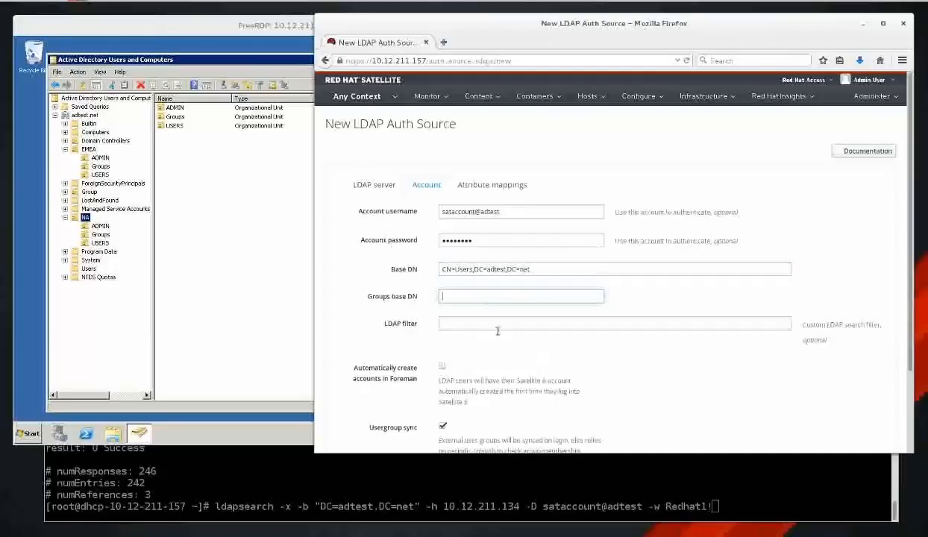
pyautogui.click(504, 323)
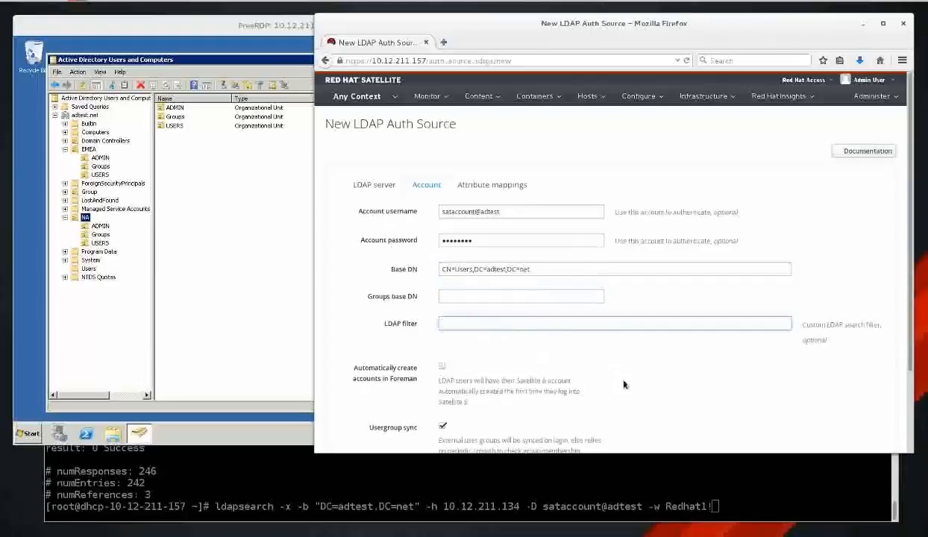
pyautogui.scroll(-3, 625, 385)
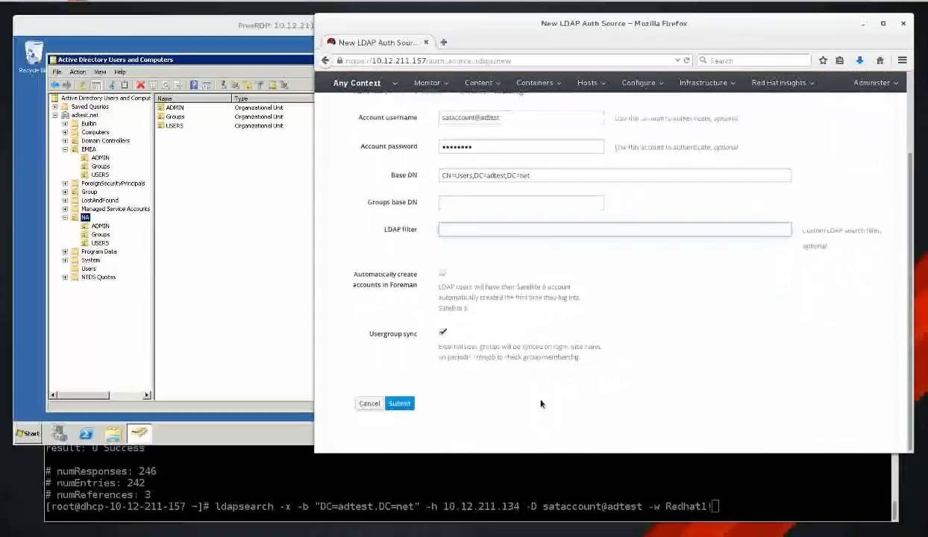
pyautogui.click(441, 334)
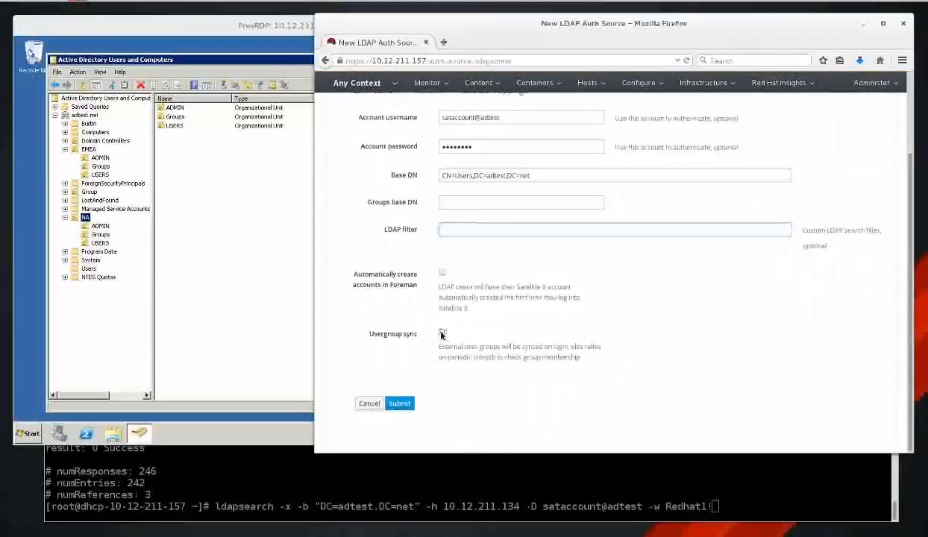
pyautogui.click(443, 273)
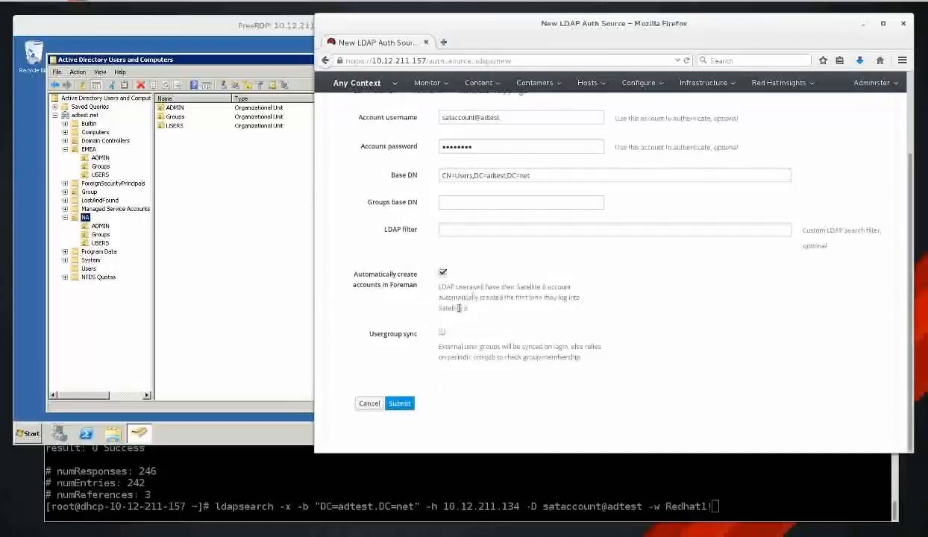
pyautogui.scroll(3, 637, 332)
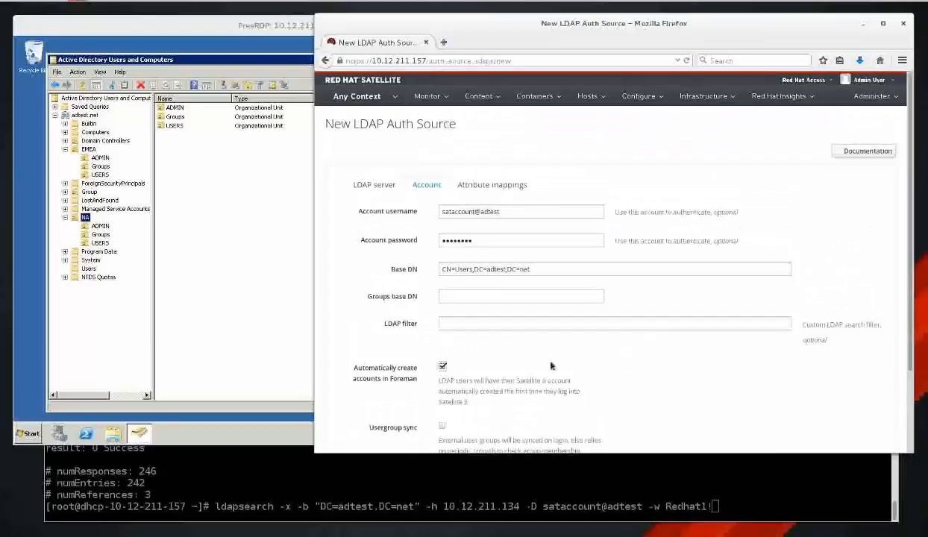
pyautogui.click(495, 186)
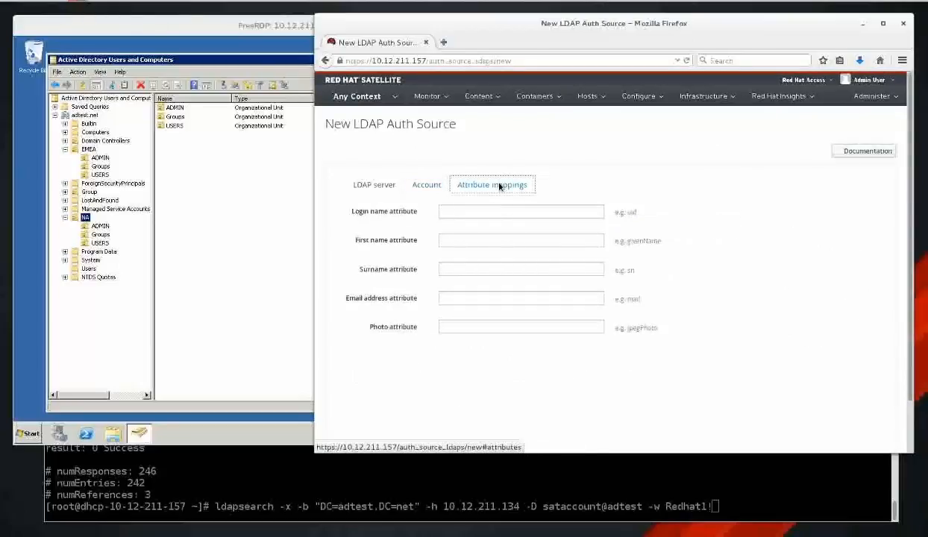
# Map login to sAMAccountName, first name to givenName, surname to sn, e-mail to mail.
pyautogui.click(525, 212)
pyautogui.write('sAMAccountName')
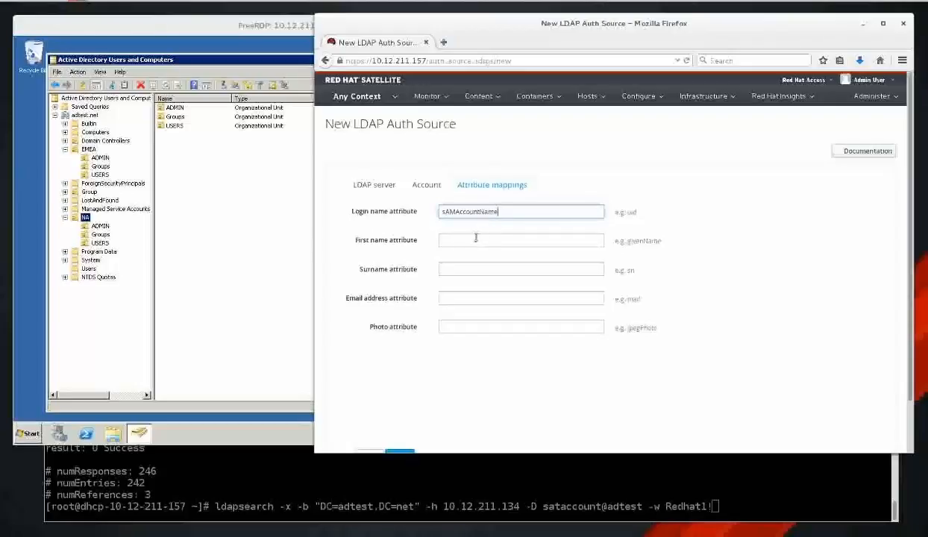
pyautogui.doubleClick(631, 213)
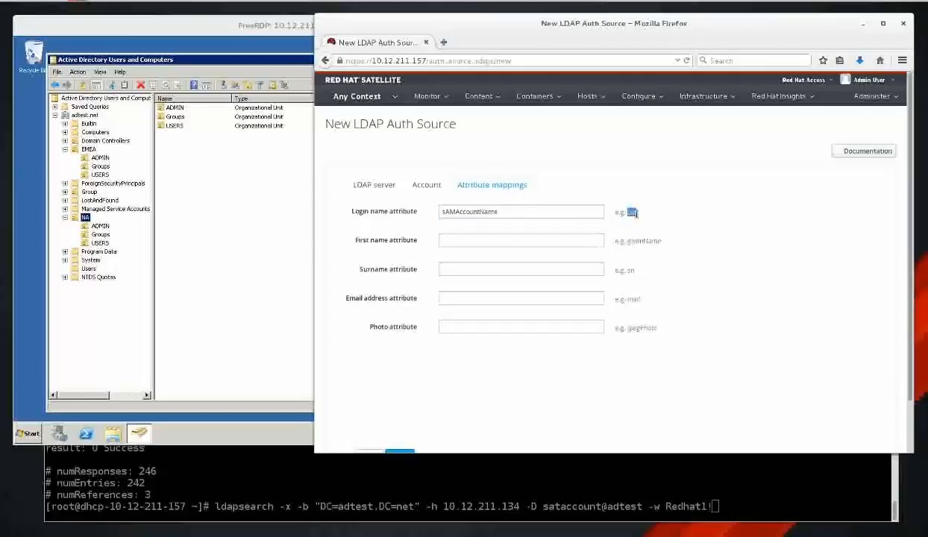
pyautogui.click(611, 247)
pyautogui.click(574, 240)
pyautogui.click(492, 256)
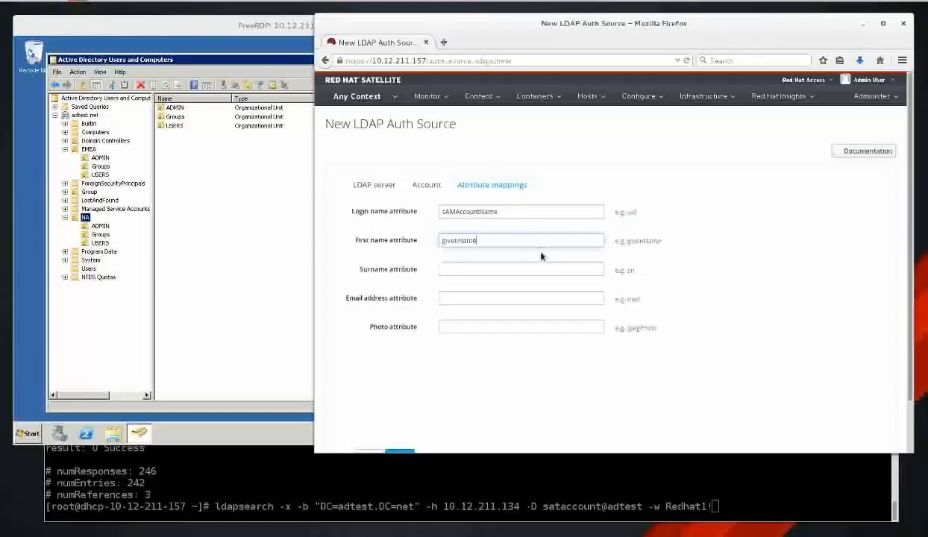
pyautogui.click(546, 269)
pyautogui.click(527, 281)
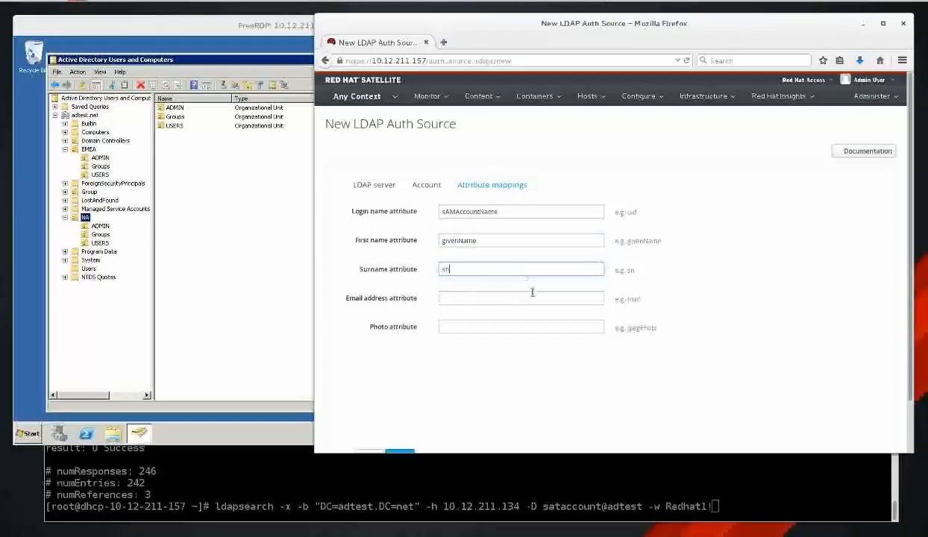
pyautogui.click(533, 297)
pyautogui.click(522, 305)
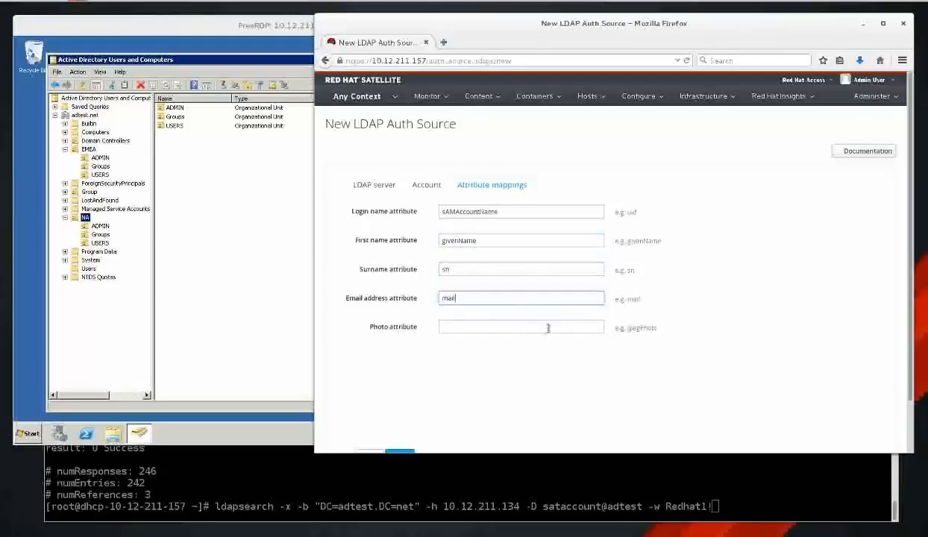
# Set the photo attribute to jpegPhoto, save the source, and decline saving the password.
pyautogui.click(552, 322)
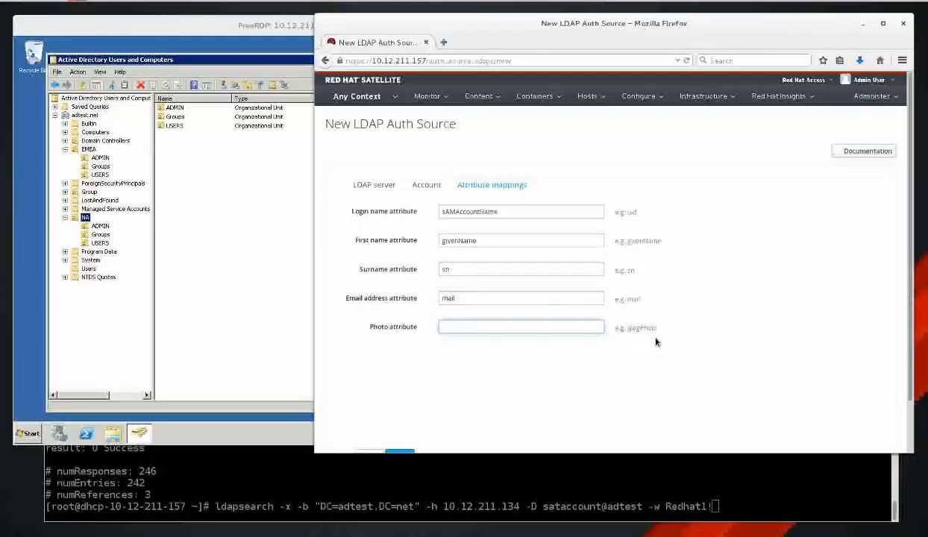
pyautogui.moveTo(625, 328); pyautogui.dragTo(660, 339)
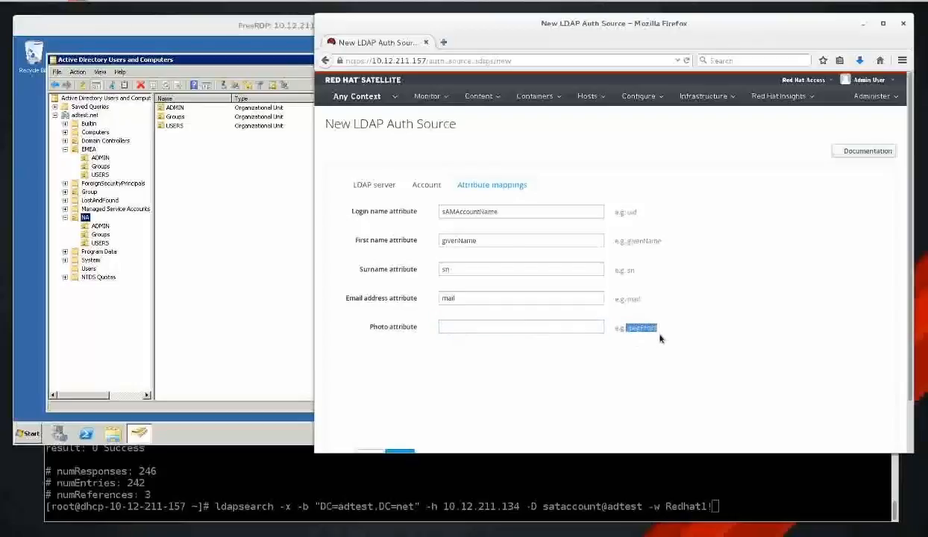
pyautogui.middleClick(495, 329)
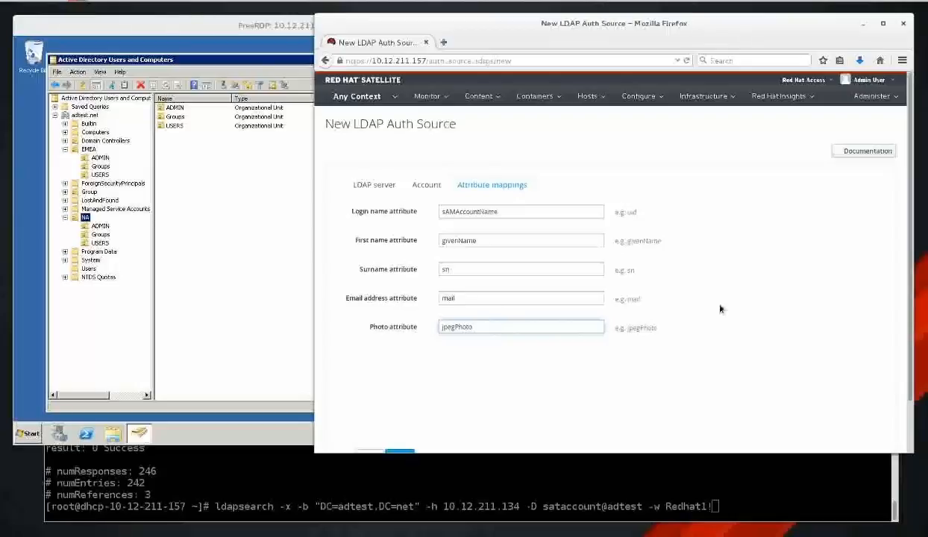
pyautogui.scroll(-2, 727, 313)
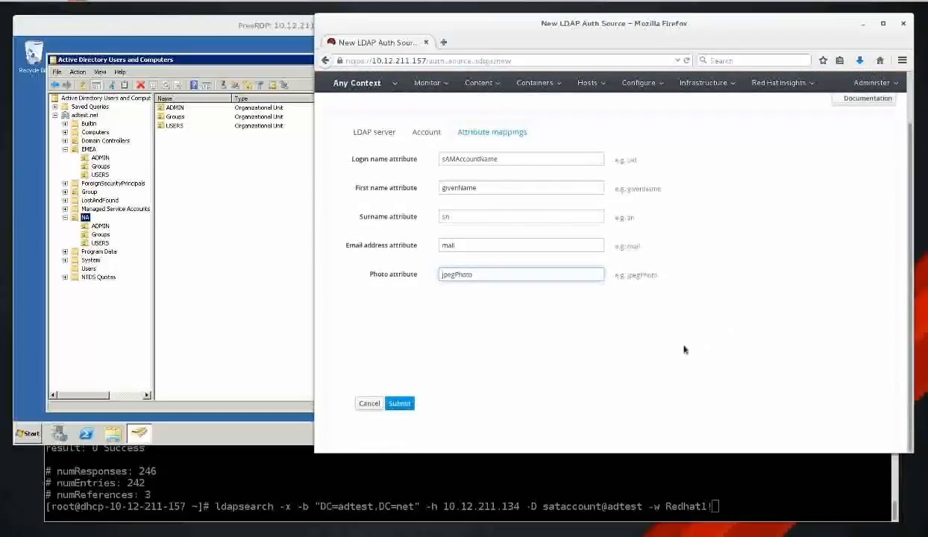
pyautogui.click(399, 405)
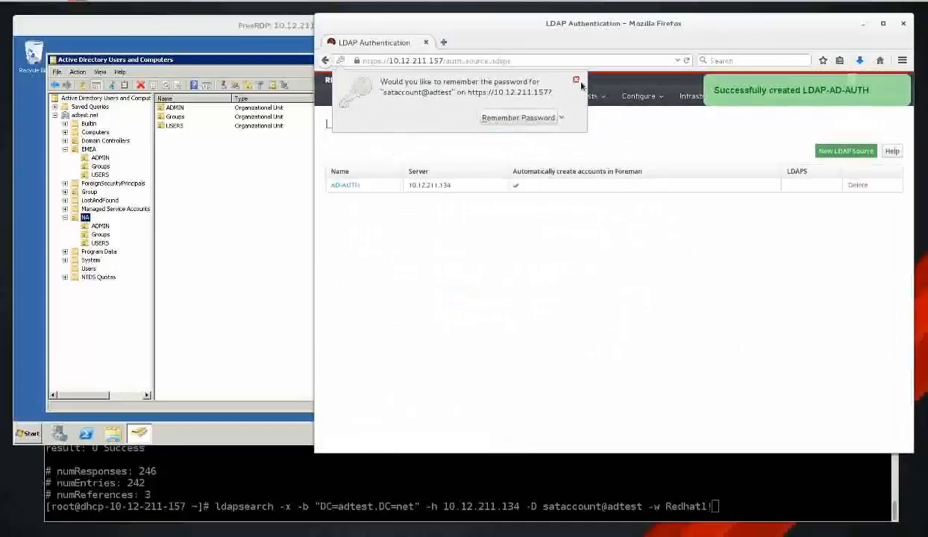
pyautogui.click(577, 79)
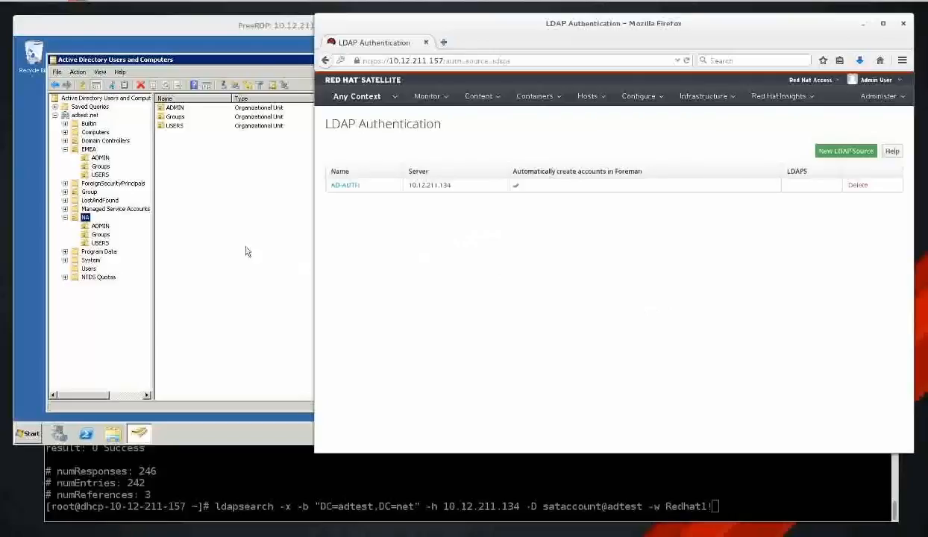
# Inspect the test user's profile and account properties in Users, closing without changes.
pyautogui.click(88, 269)
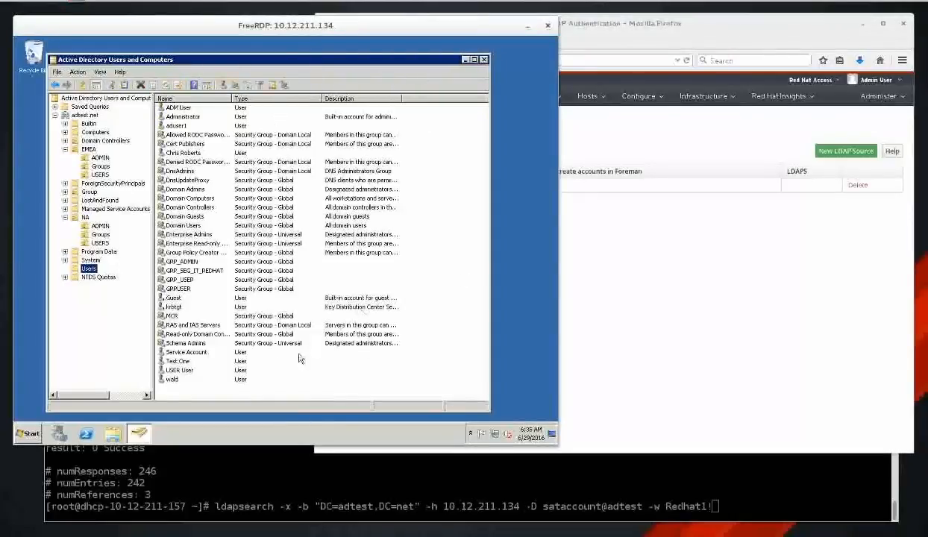
pyautogui.click(173, 381)
pyautogui.doubleClick(173, 381)
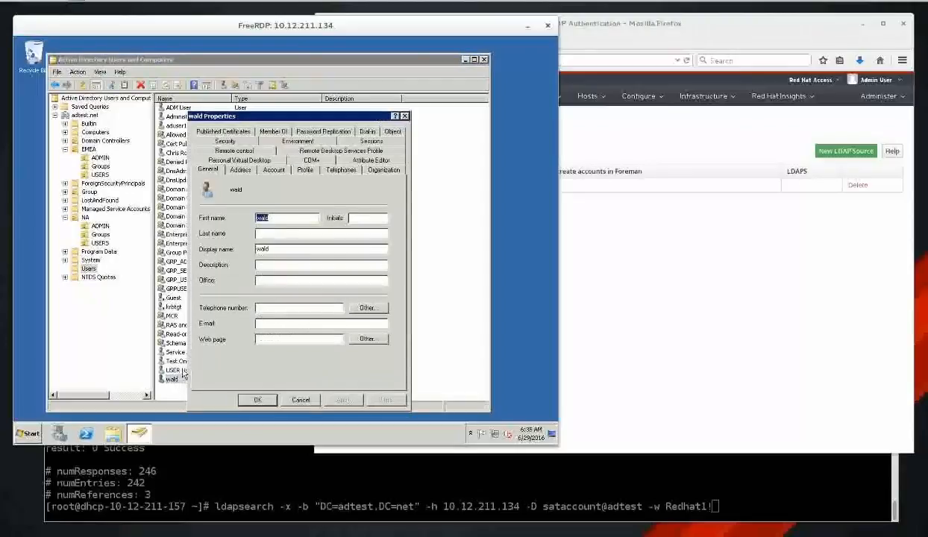
pyautogui.click(298, 170)
pyautogui.click(274, 171)
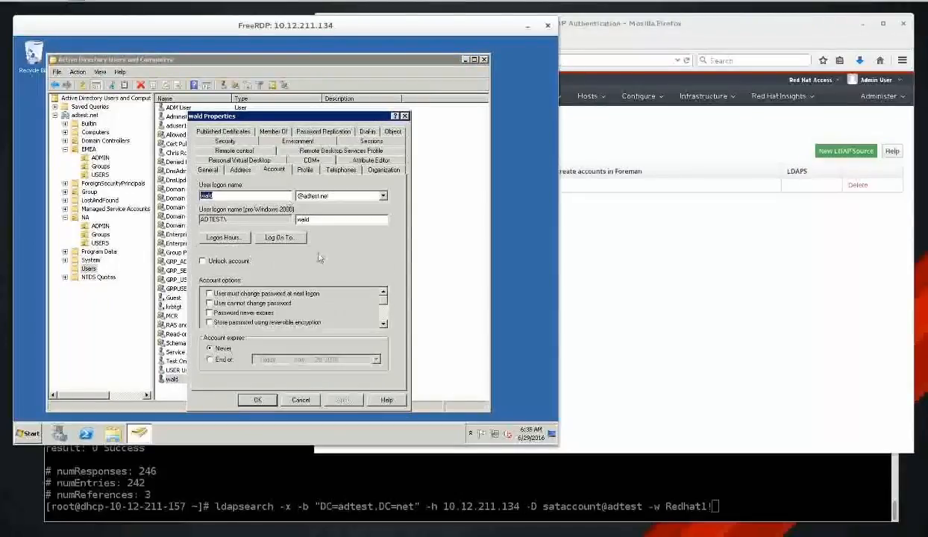
pyautogui.click(300, 399)
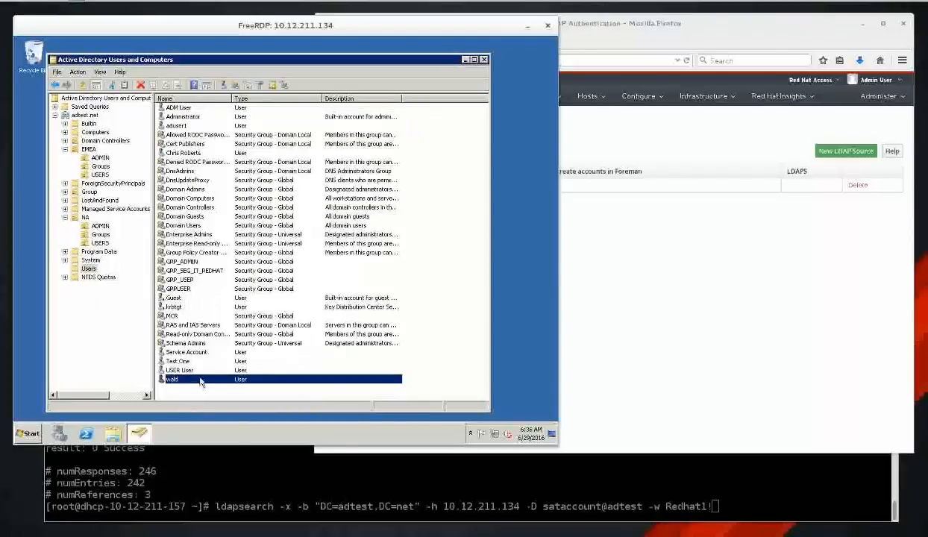
# Reset the test user's password without forcing a change at next logon.
pyautogui.rightClick(200, 376)
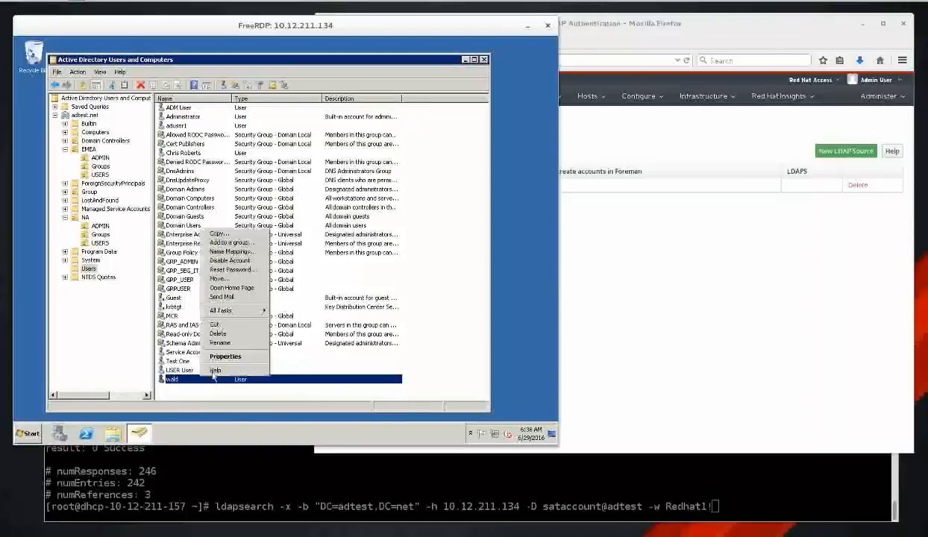
pyautogui.click(251, 269)
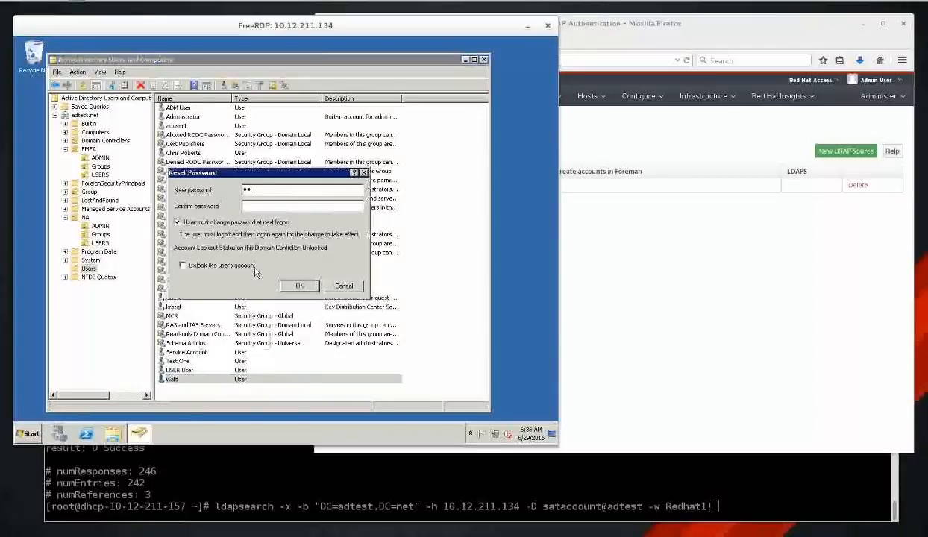
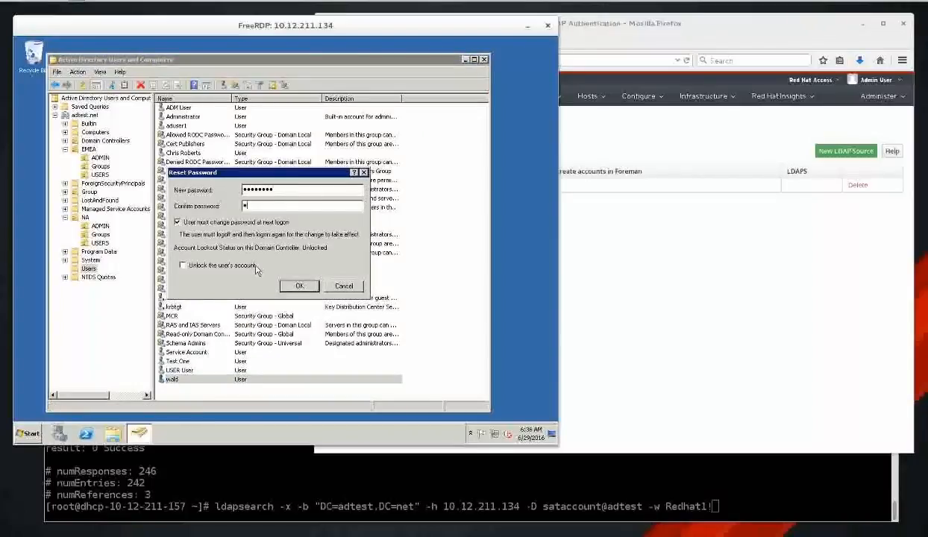
pyautogui.click(261, 222)
pyautogui.click(300, 286)
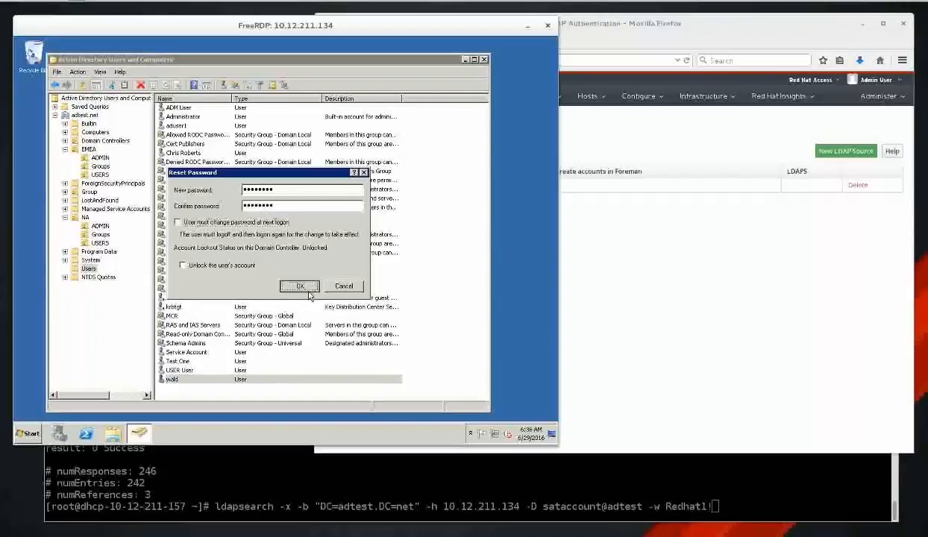
pyautogui.click(341, 265)
pyautogui.click(675, 273)
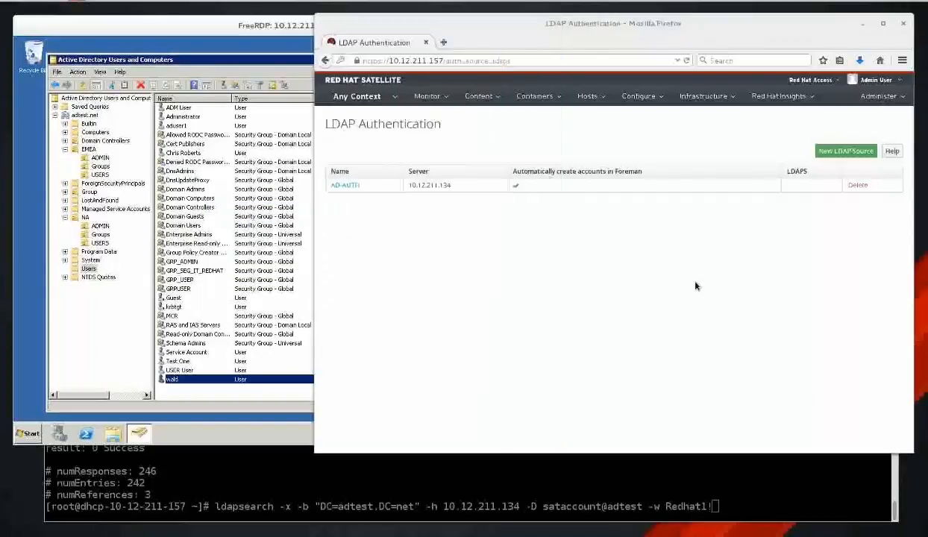
# Open a Firefox private window beside the Satellite page and begin entering the server address.
pyautogui.click(903, 61)
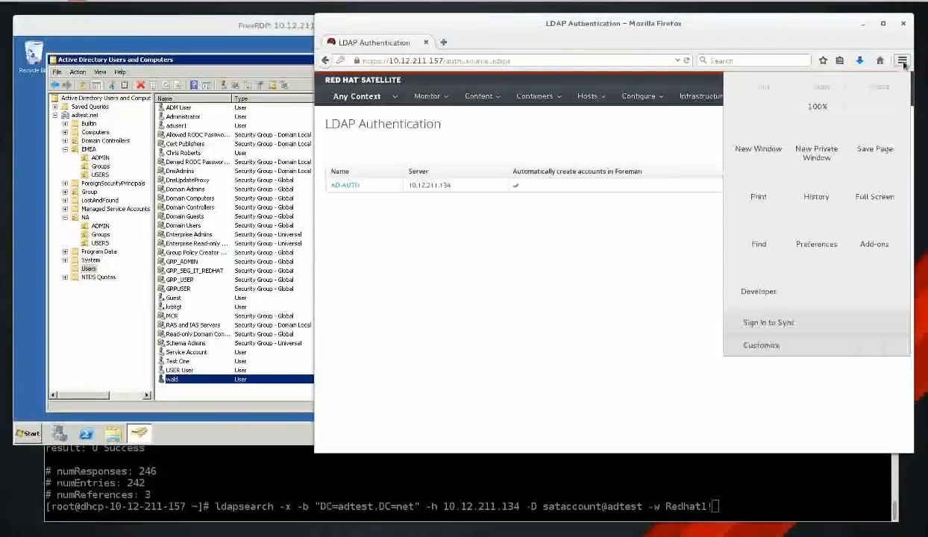
pyautogui.click(807, 147)
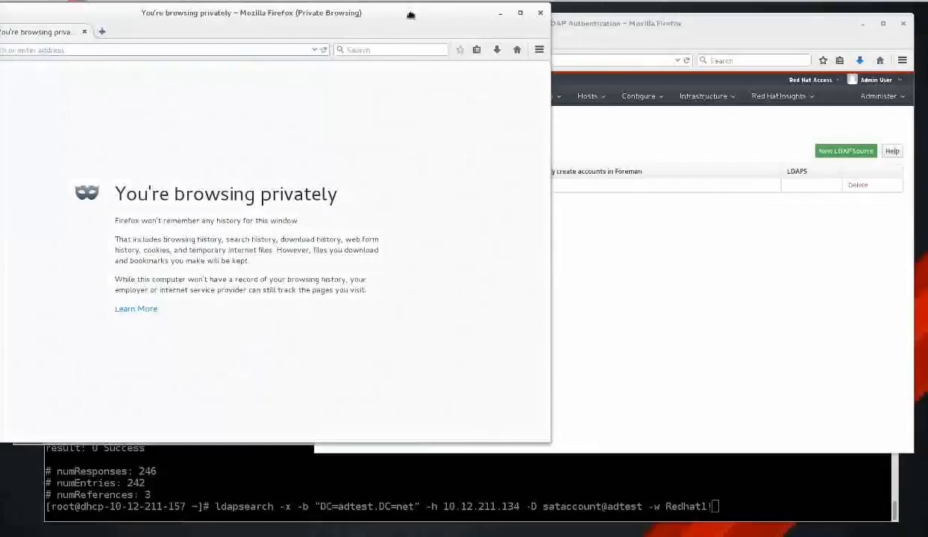
pyautogui.moveTo(408, 11); pyautogui.dragTo(469, 101)
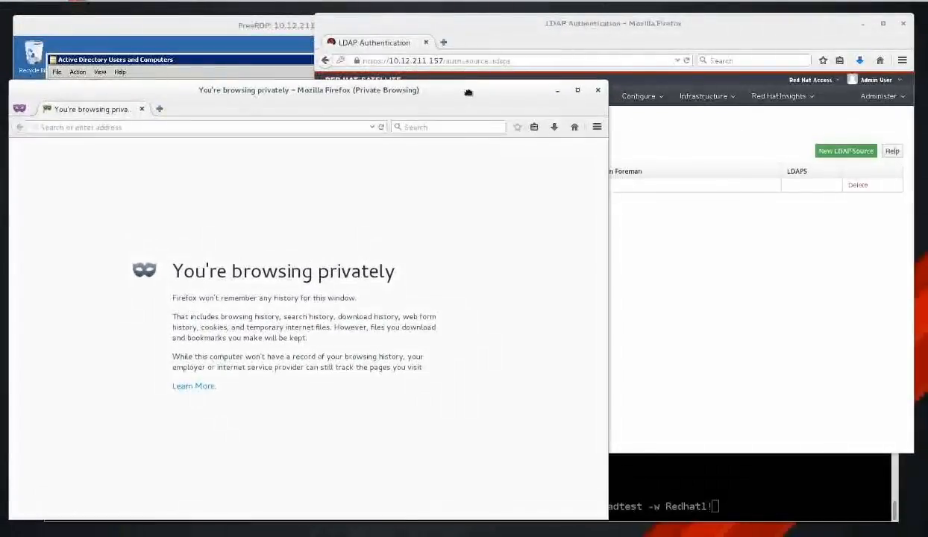
pyautogui.write('1')
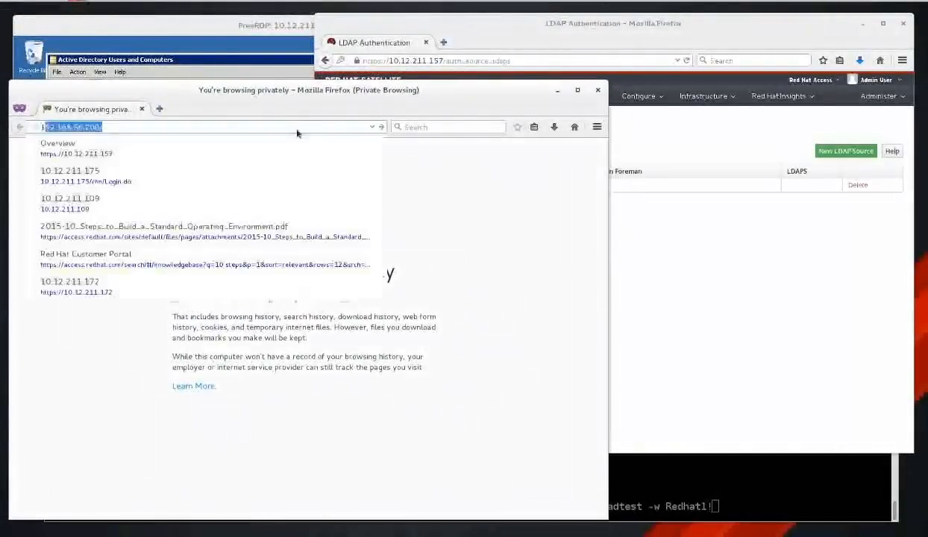
pyautogui.write('0.12.211.109')
# Load the Satellite server at 10.12.211.157 in the private window.
pyautogui.press('Return')
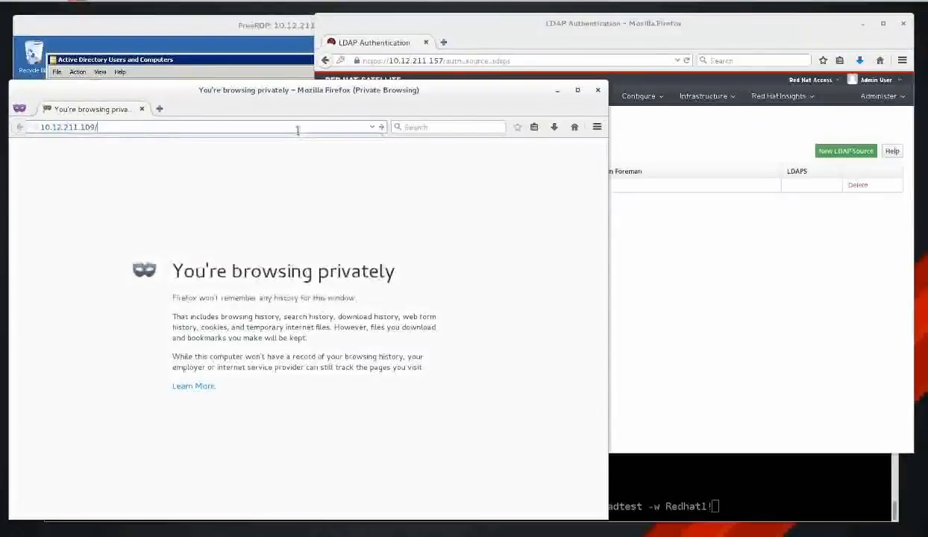
pyautogui.press('BackSpace')
pyautogui.press('BackSpace')
pyautogui.press('BackSpace')
pyautogui.press('BackSpace')
pyautogui.write('157')
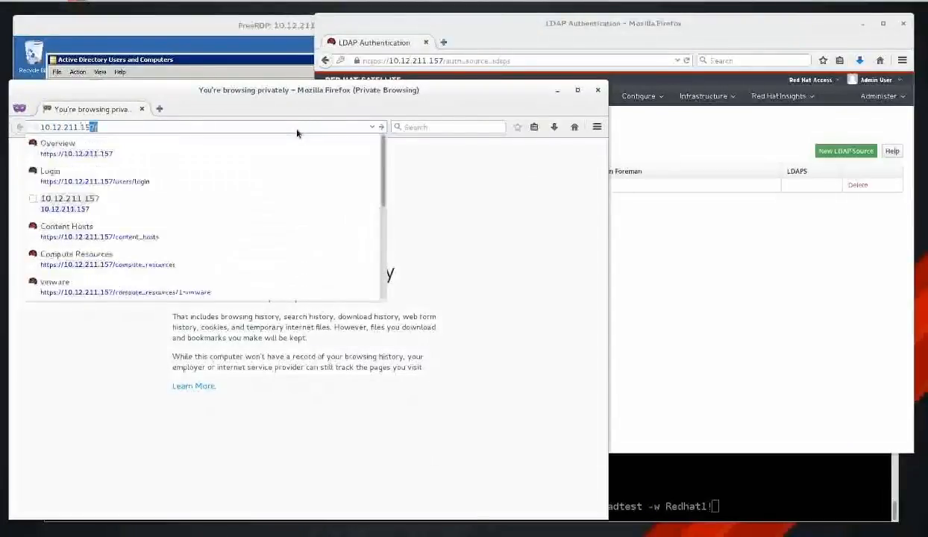
pyautogui.press('Return')
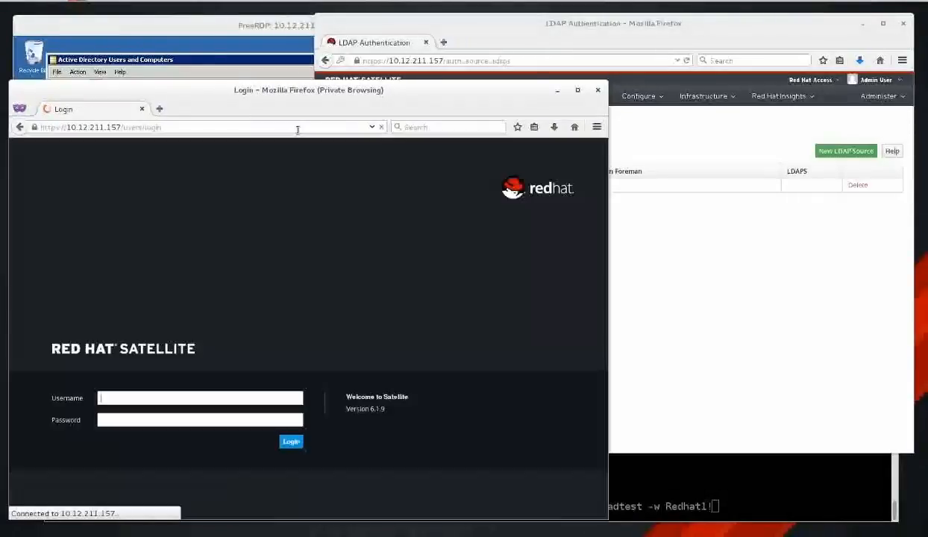
# Log in with the AD test user's username and password.
pyautogui.write('ad')
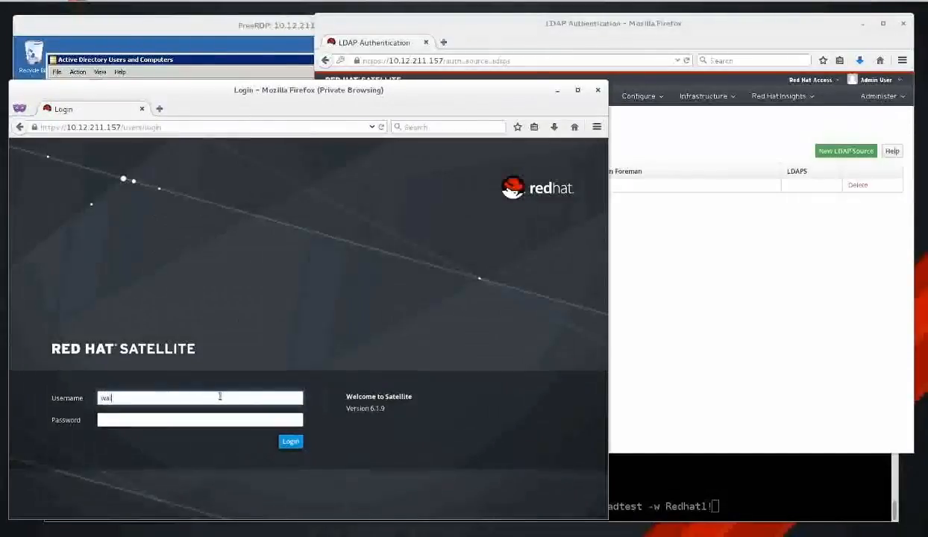
pyautogui.write('ld')
pyautogui.press('Tab')
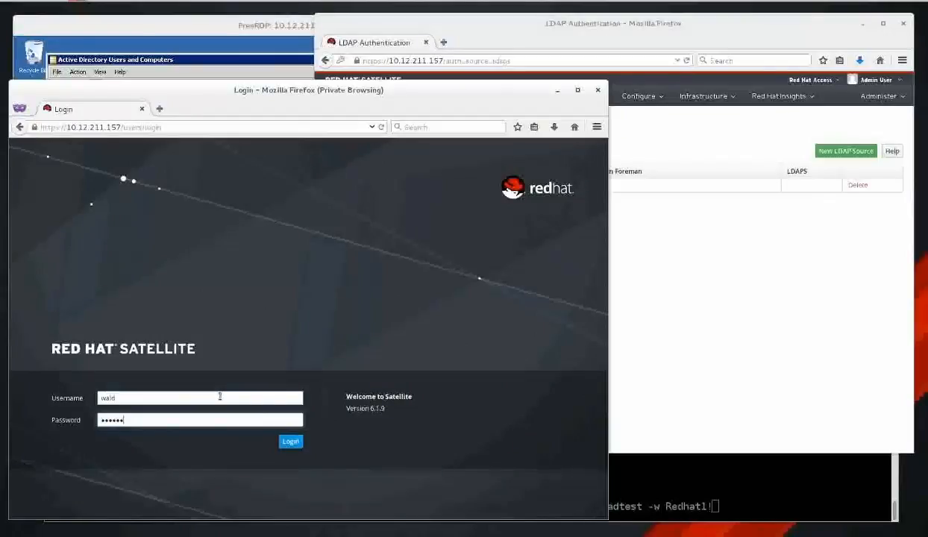
pyautogui.click(289, 441)
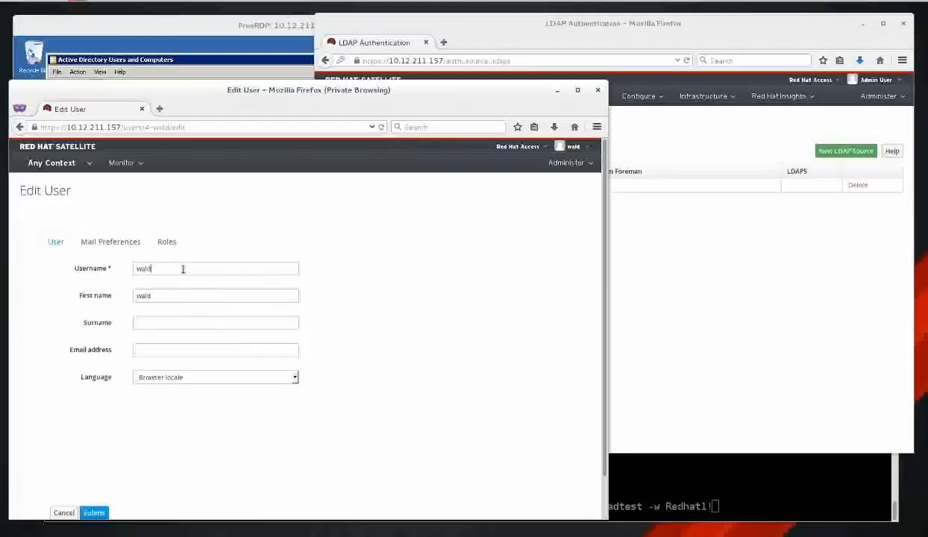
# Fill in the user's surname and e-mail address and submit the profile.
pyautogui.click(172, 293)
pyautogui.click(176, 322)
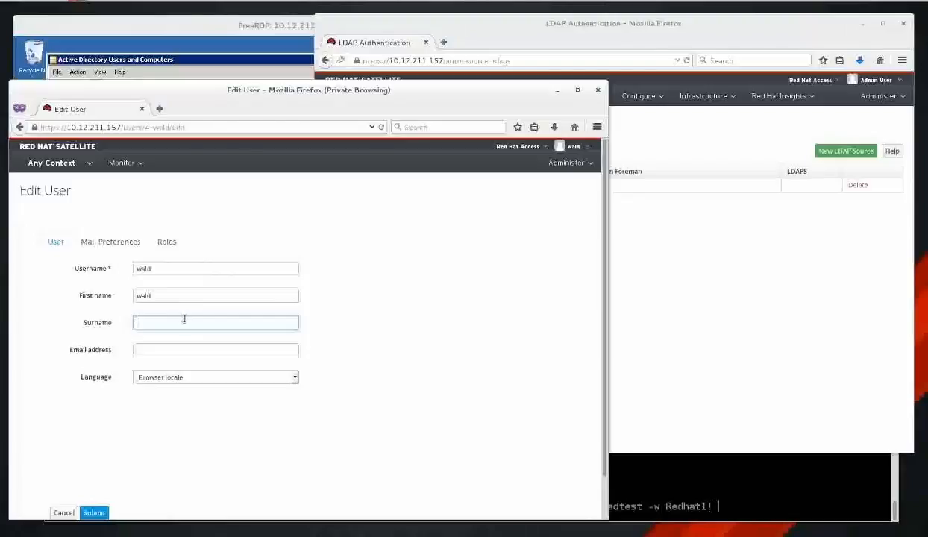
pyautogui.write('manhaes')
pyautogui.press('Tab')
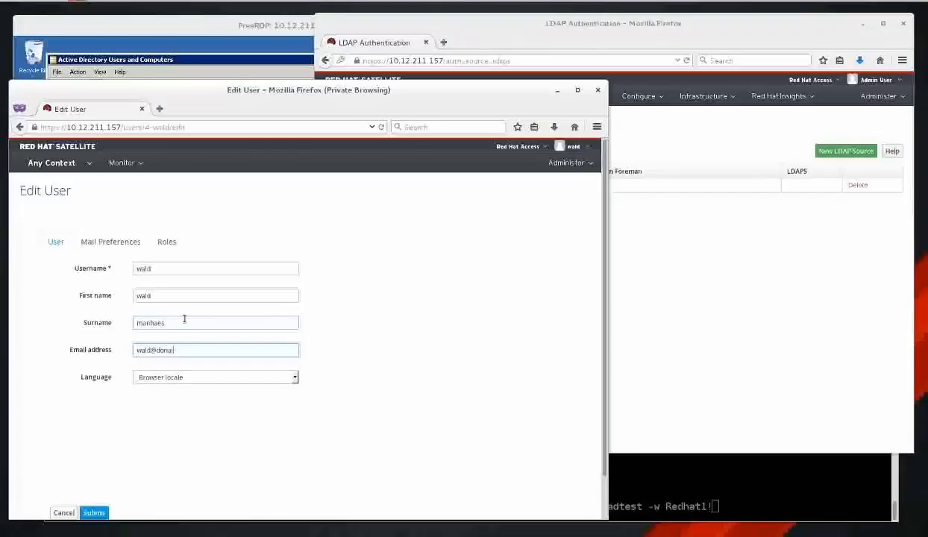
pyautogui.click(95, 513)
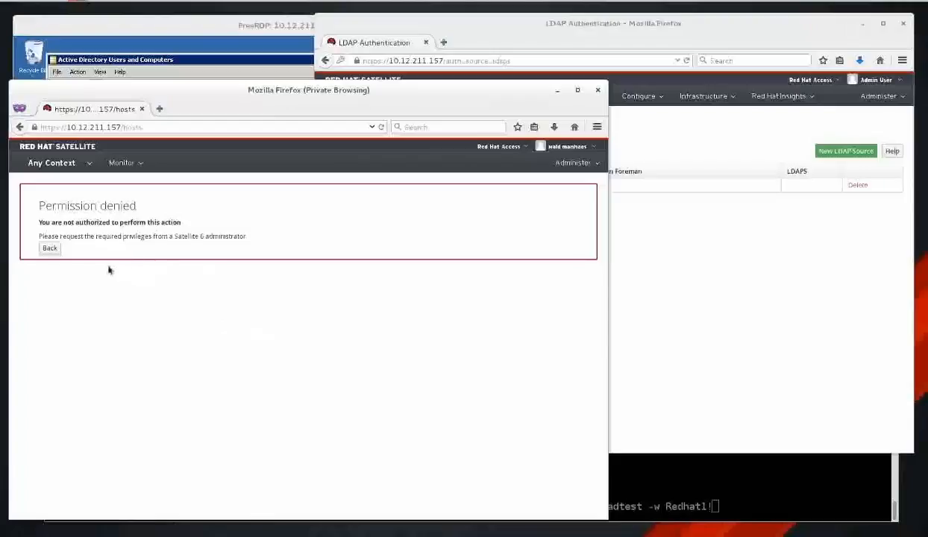
# Log the test user out of Satellite and sign back in.
pyautogui.click(568, 146)
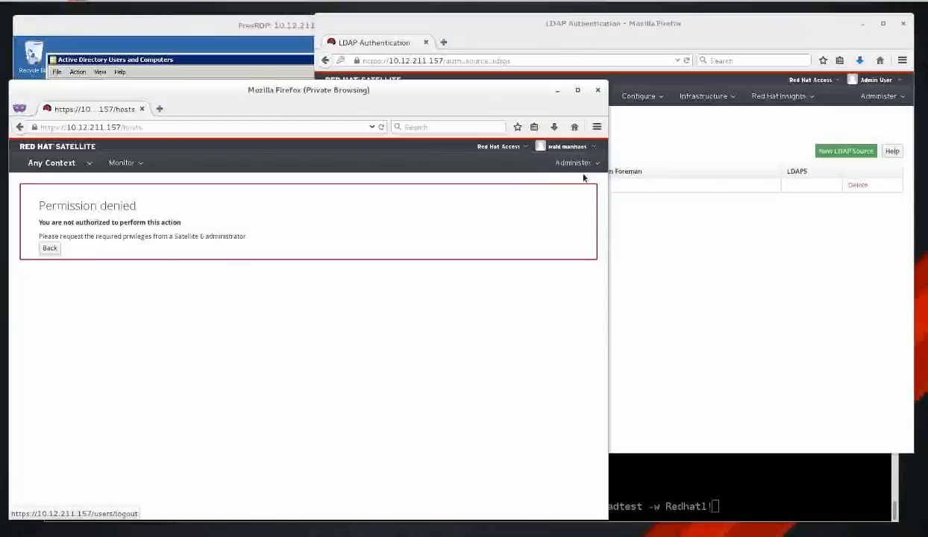
pyautogui.moveTo(593, 147)
pyautogui.click(571, 180)
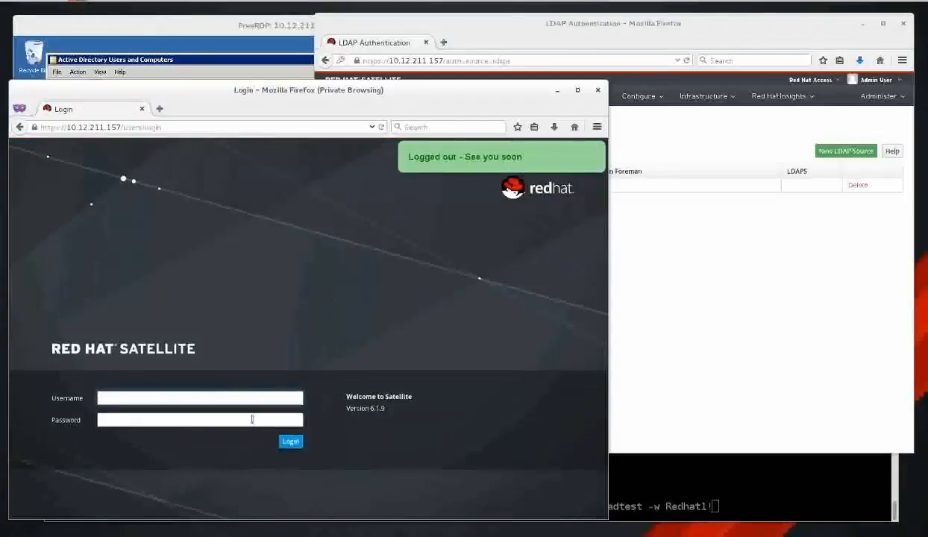
pyautogui.click(261, 404)
pyautogui.write('wald')
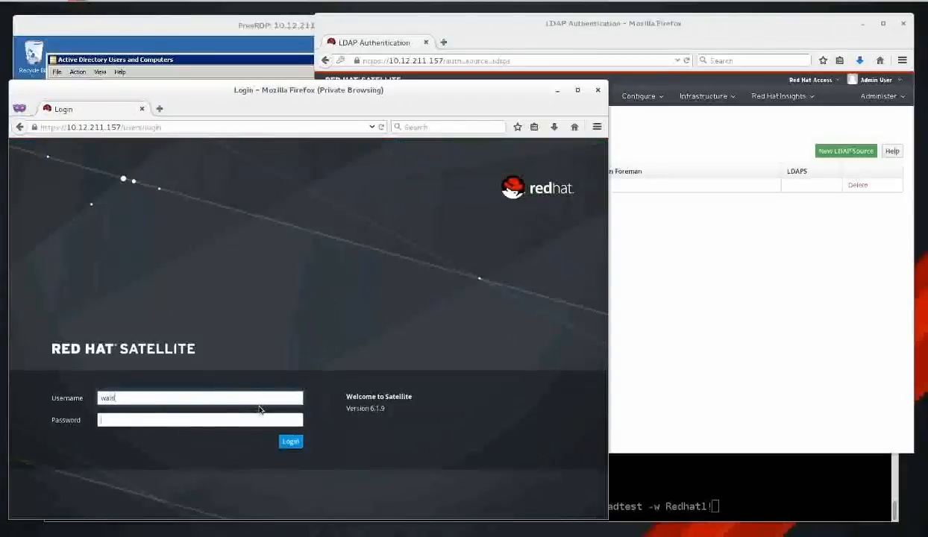
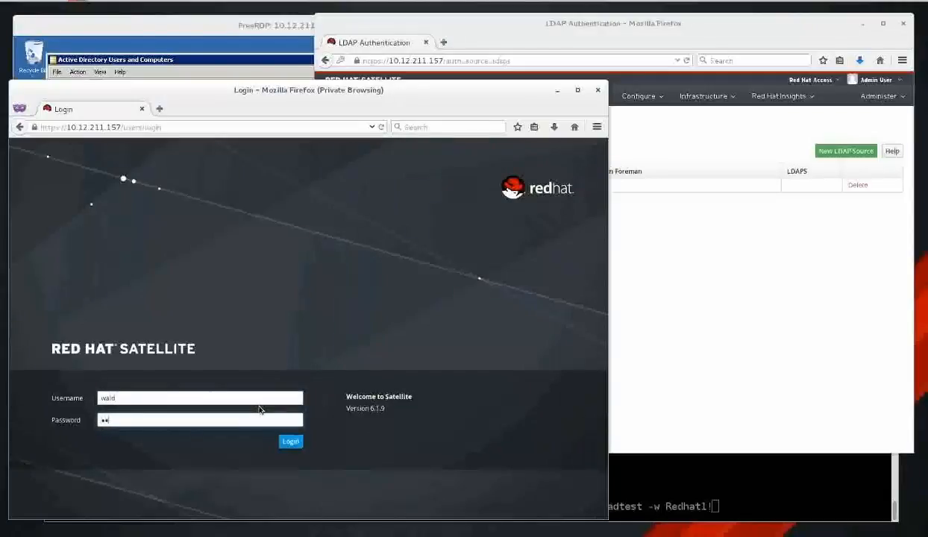
pyautogui.press('Return')
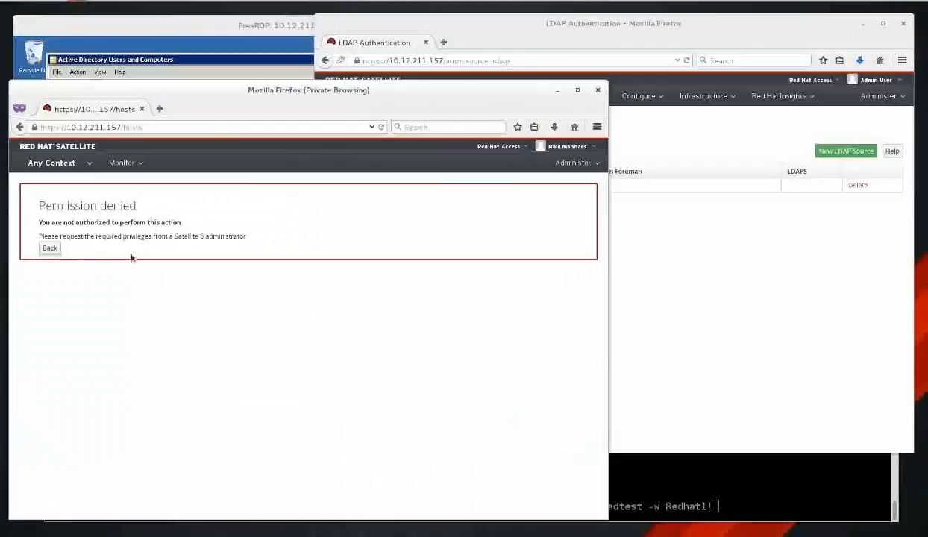
# Log the test user out again and return to the admin's Satellite window.
pyautogui.click(581, 148)
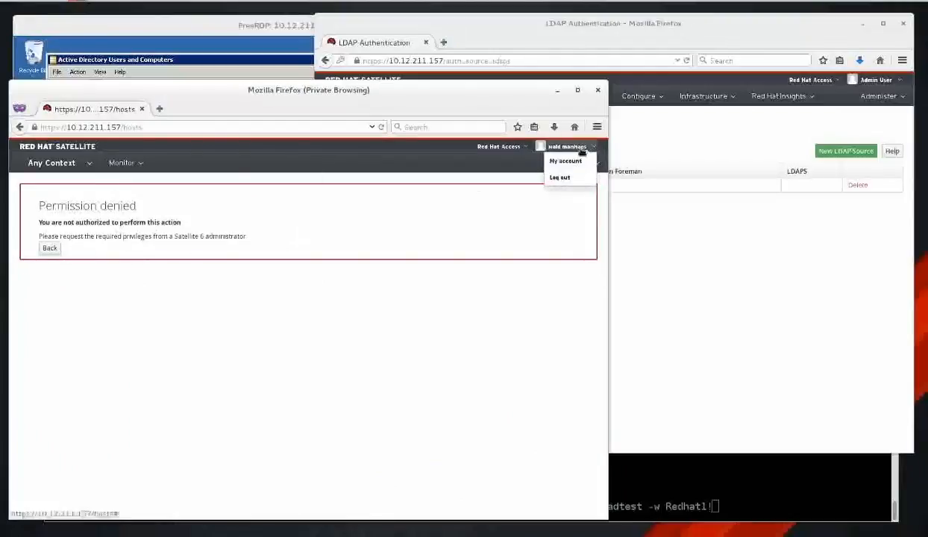
pyautogui.click(561, 177)
pyautogui.click(713, 254)
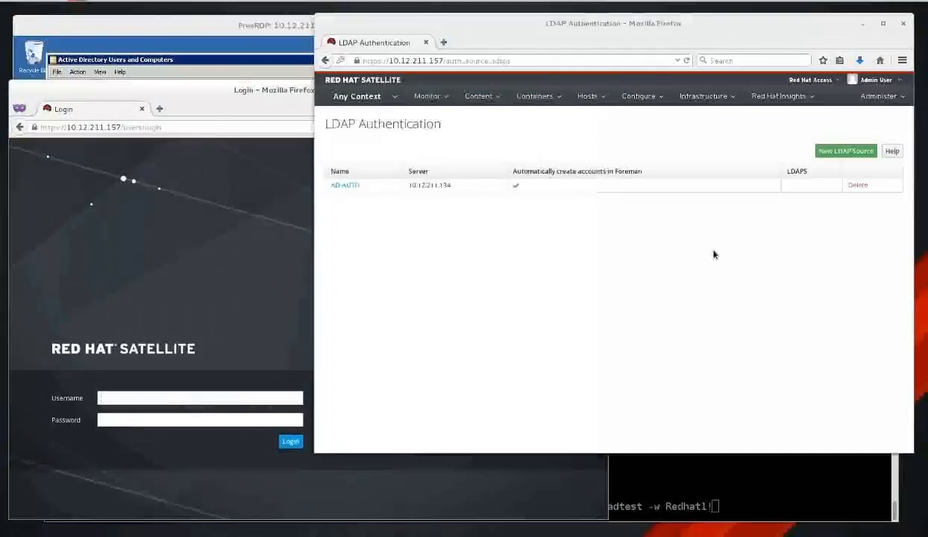
# Open Administer > Users and narrow the context to the ACME organization and CITY location.
pyautogui.click(880, 96)
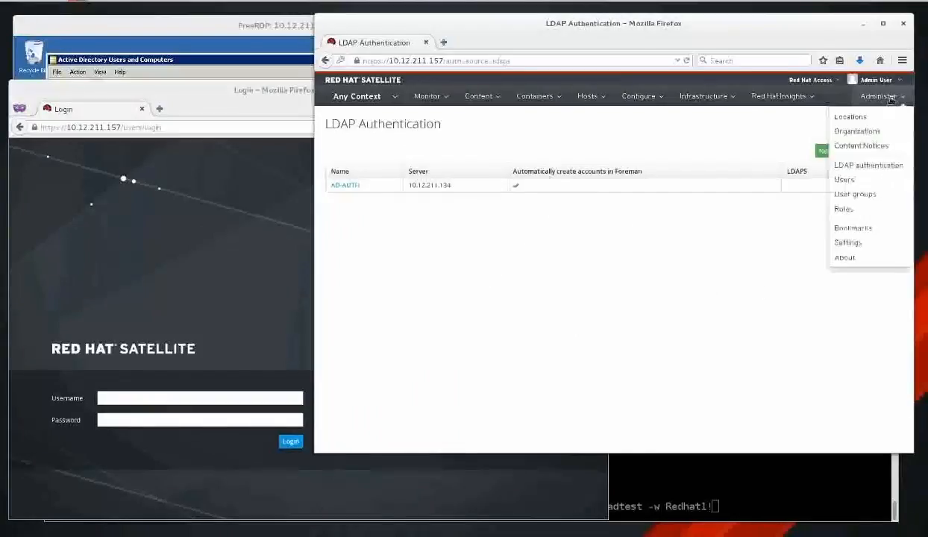
pyautogui.click(885, 185)
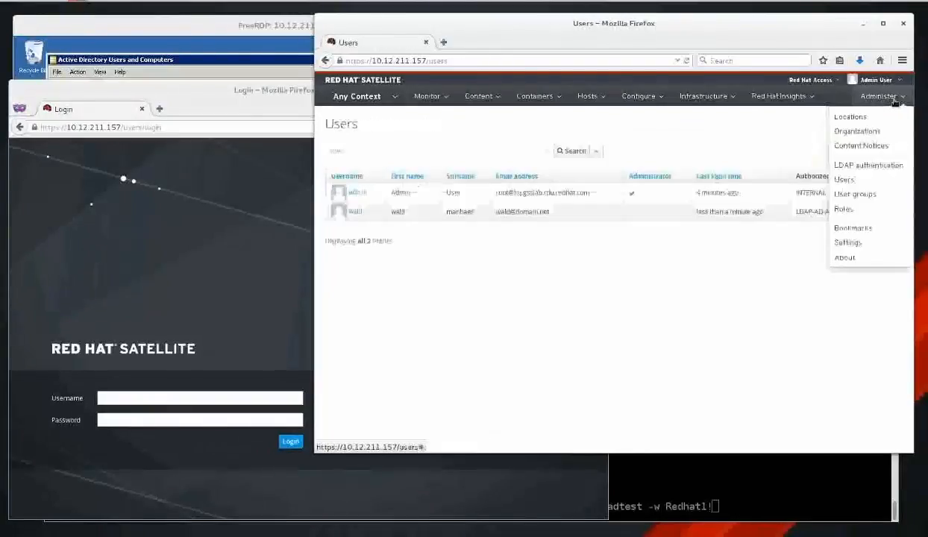
pyautogui.click(851, 181)
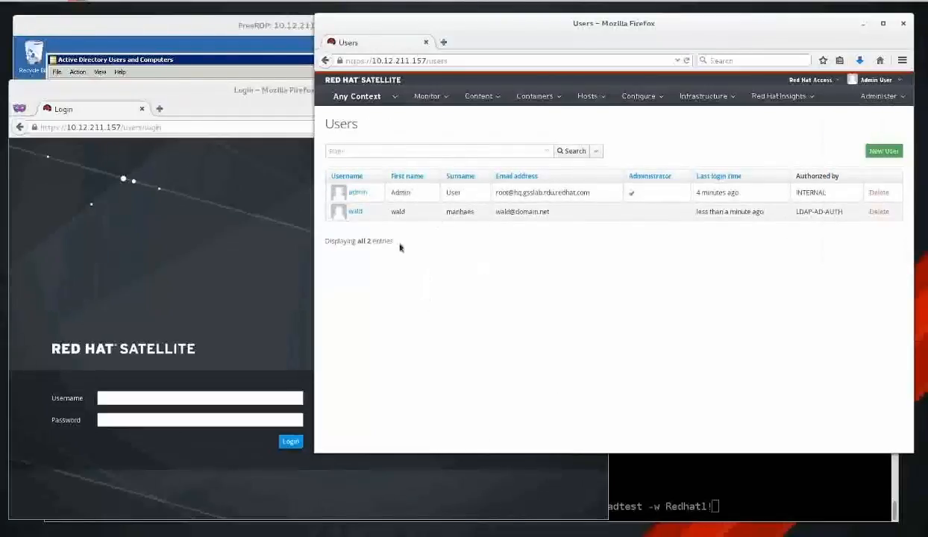
pyautogui.click(381, 97)
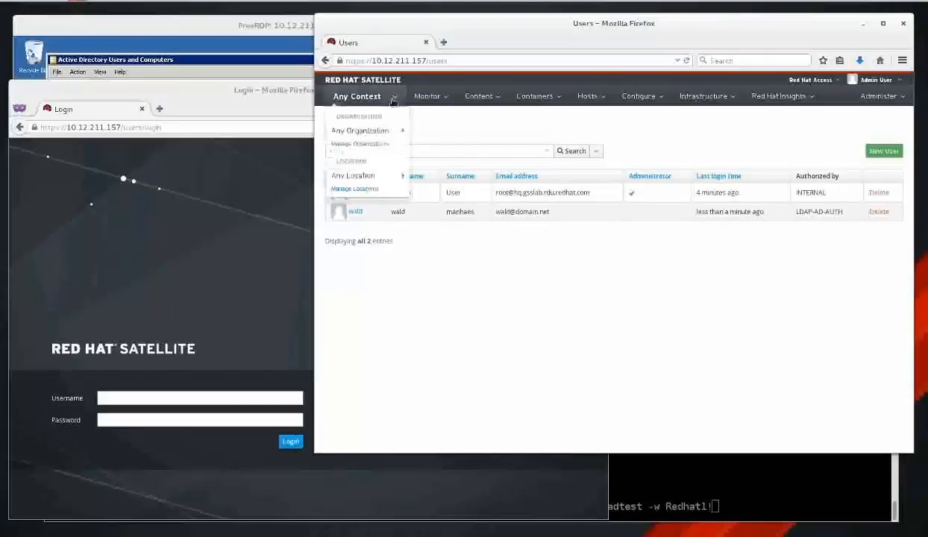
pyautogui.moveTo(373, 131)
pyautogui.click(439, 151)
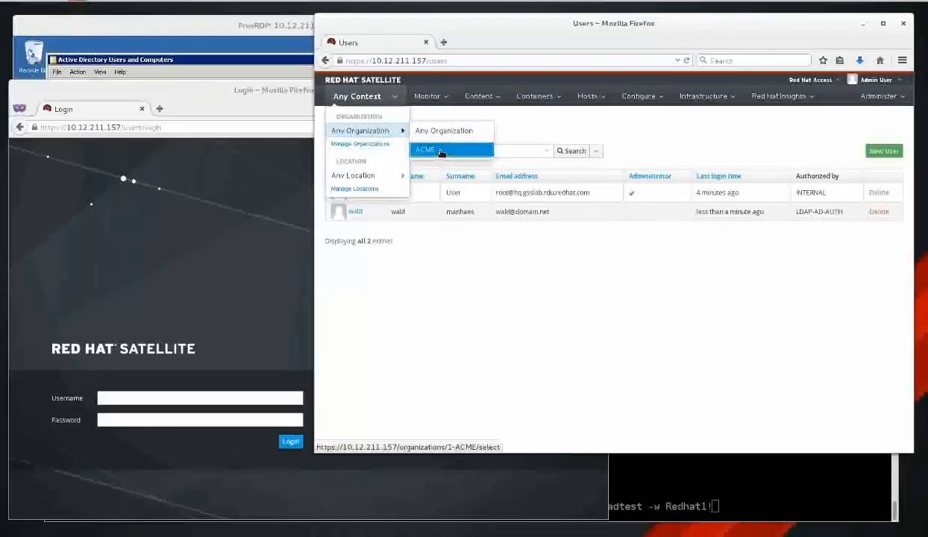
pyautogui.moveTo(370, 100)
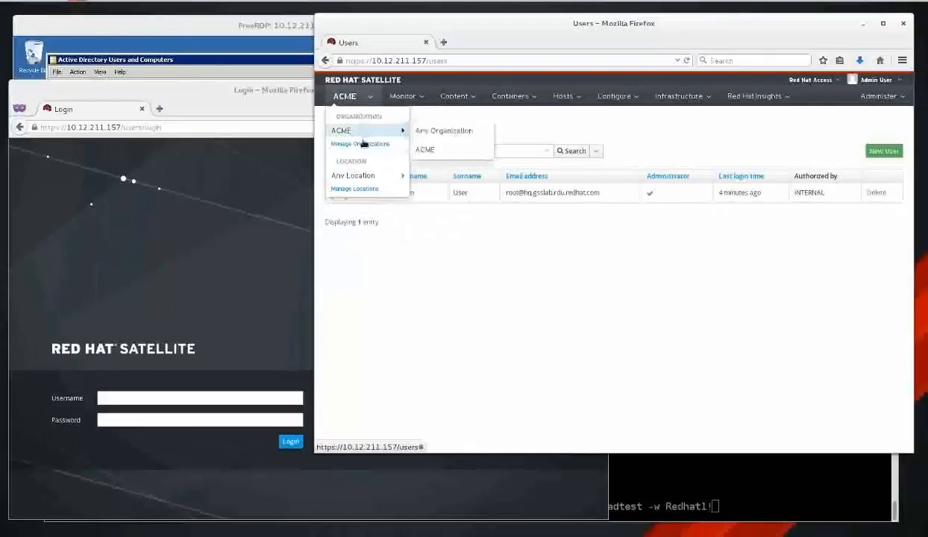
pyautogui.moveTo(363, 175)
pyautogui.click(448, 195)
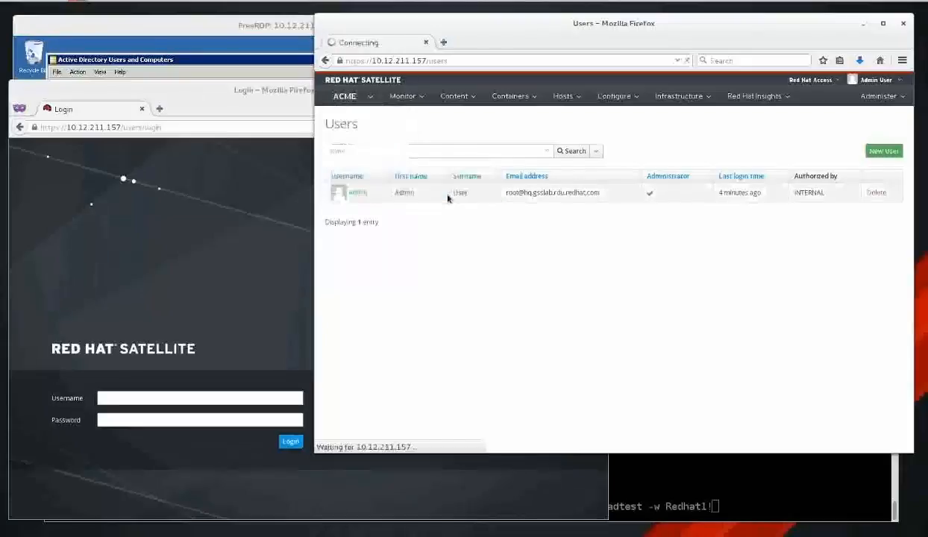
# Clear the organization and location back to Any Context.
pyautogui.moveTo(366, 97)
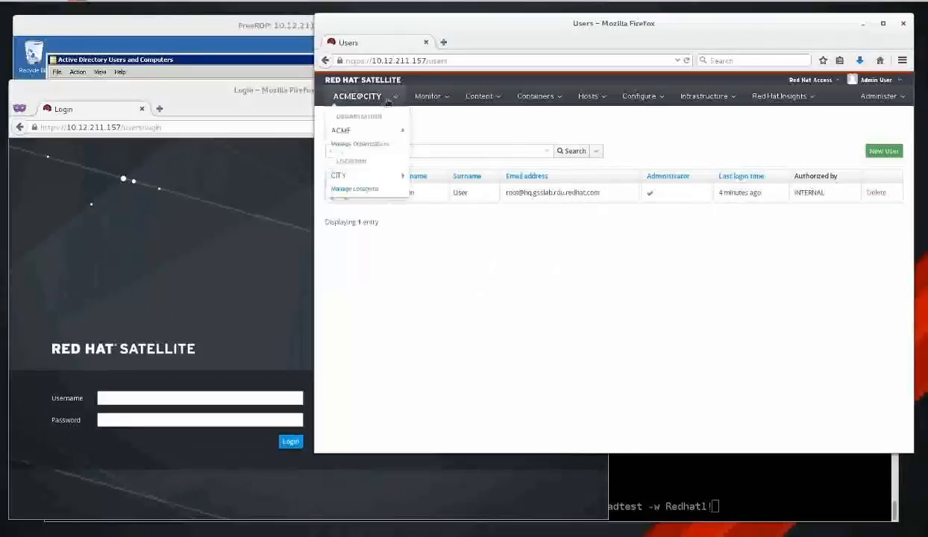
pyautogui.click(425, 135)
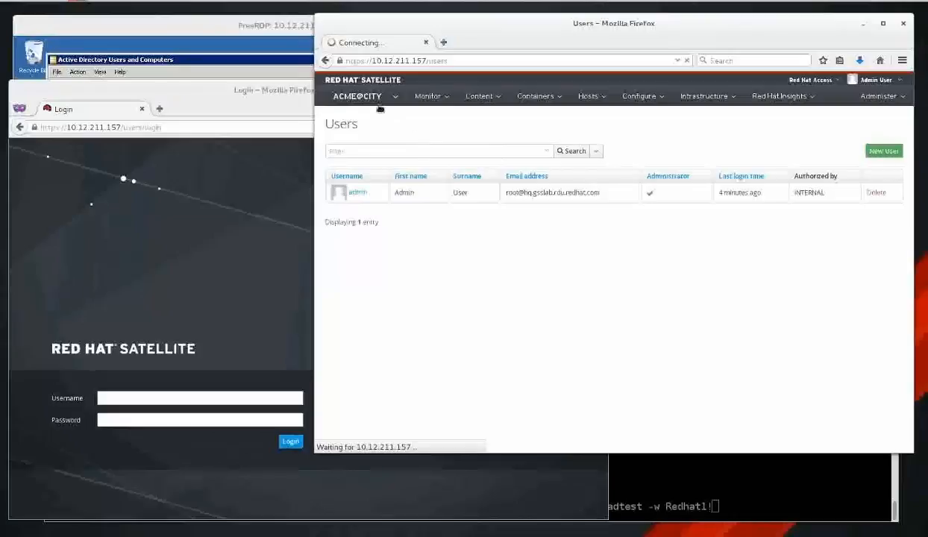
pyautogui.moveTo(369, 103)
pyautogui.moveTo(350, 133)
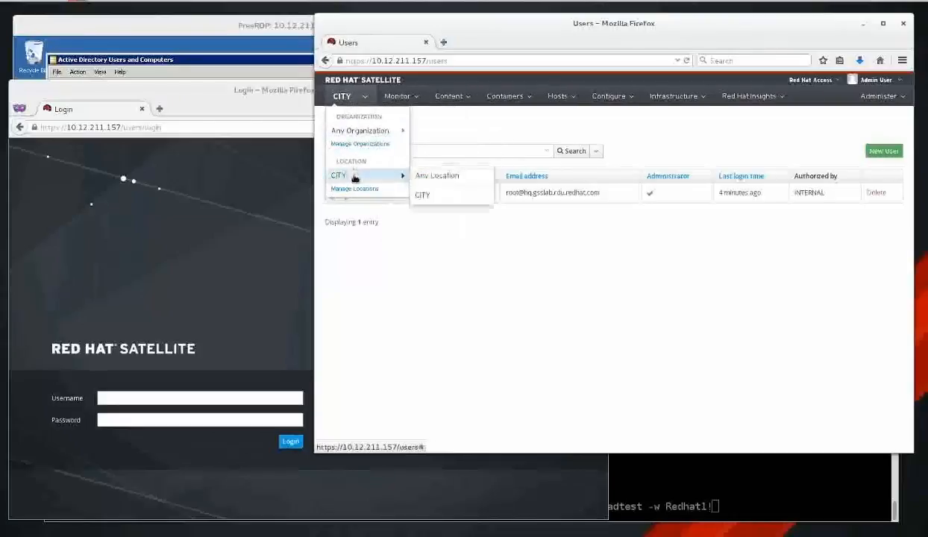
pyautogui.moveTo(364, 180)
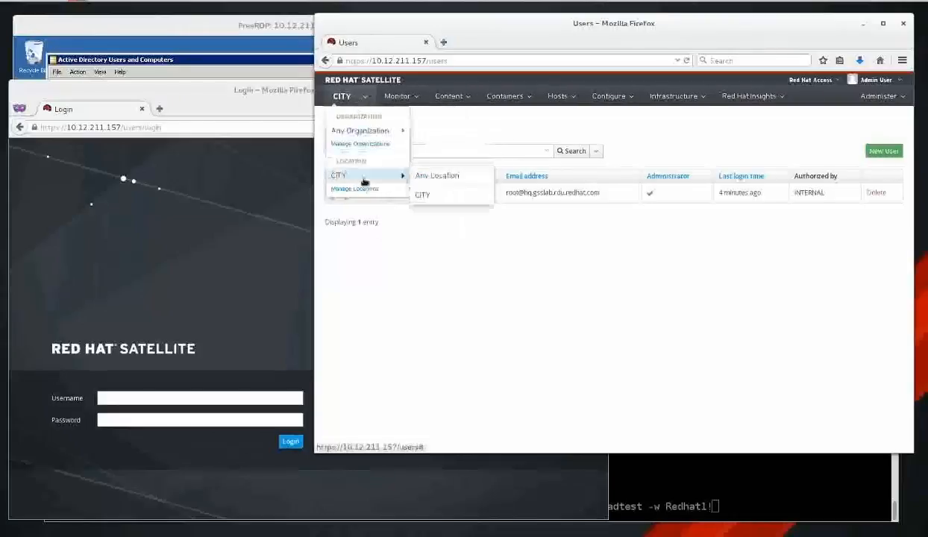
pyautogui.click(429, 179)
pyautogui.moveTo(358, 97)
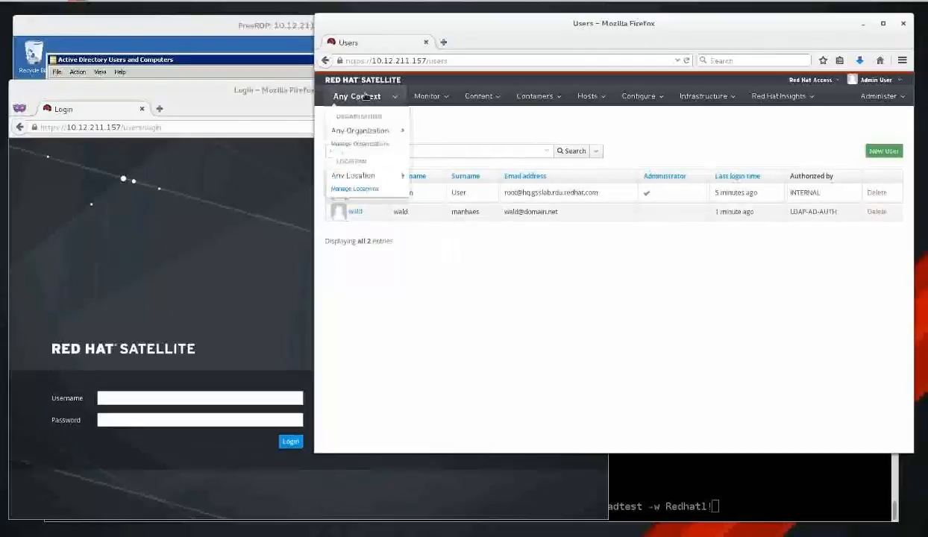
pyautogui.moveTo(364, 131)
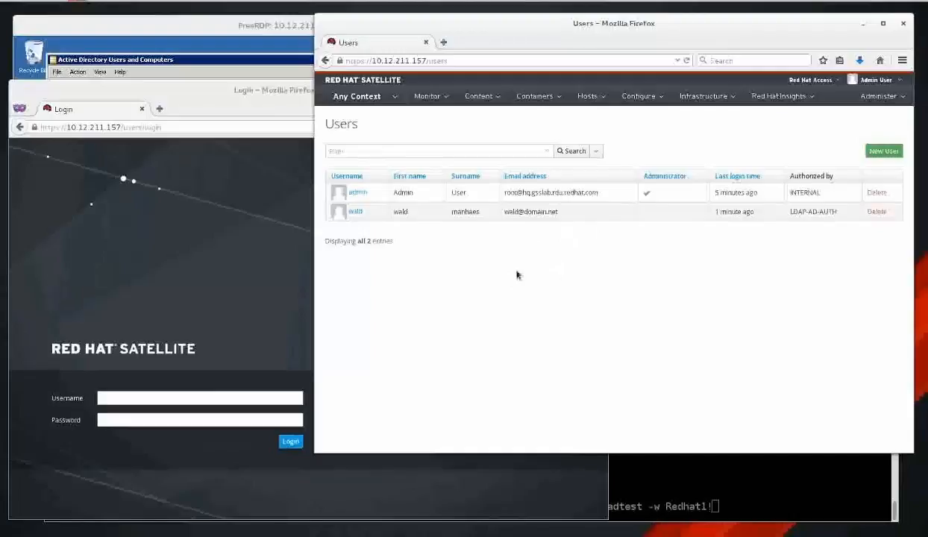
# Open the LDAP user's account and check its imported surname and e-mail.
pyautogui.click(356, 212)
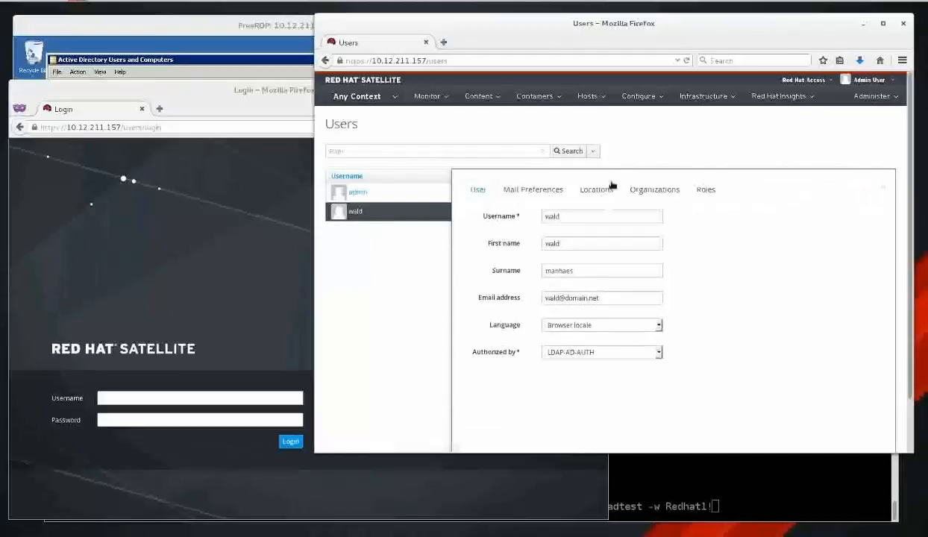
pyautogui.click(587, 270)
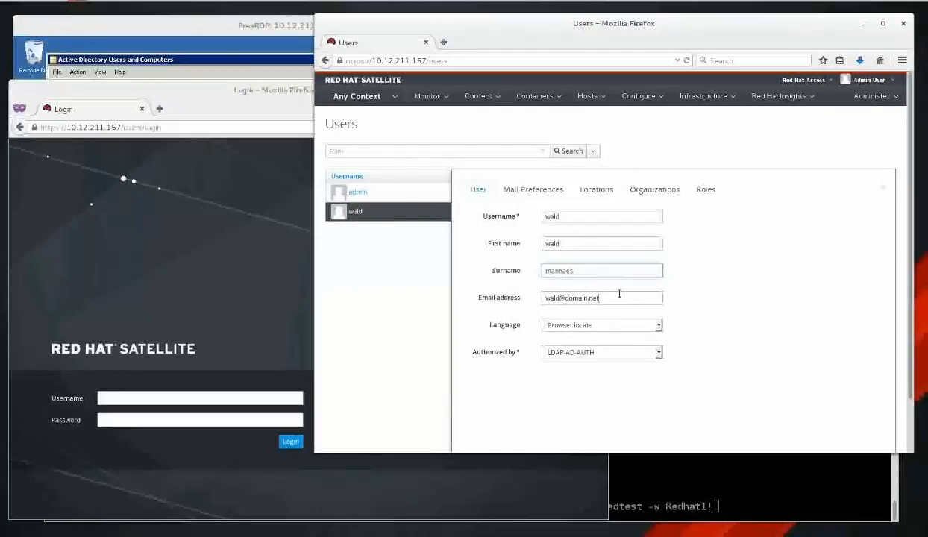
pyautogui.click(611, 294)
pyautogui.click(614, 272)
pyautogui.click(615, 297)
pyautogui.click(610, 271)
pyautogui.click(622, 302)
pyautogui.click(615, 270)
# Try assigning CITY as the user's default location, then remove it again.
pyautogui.click(549, 192)
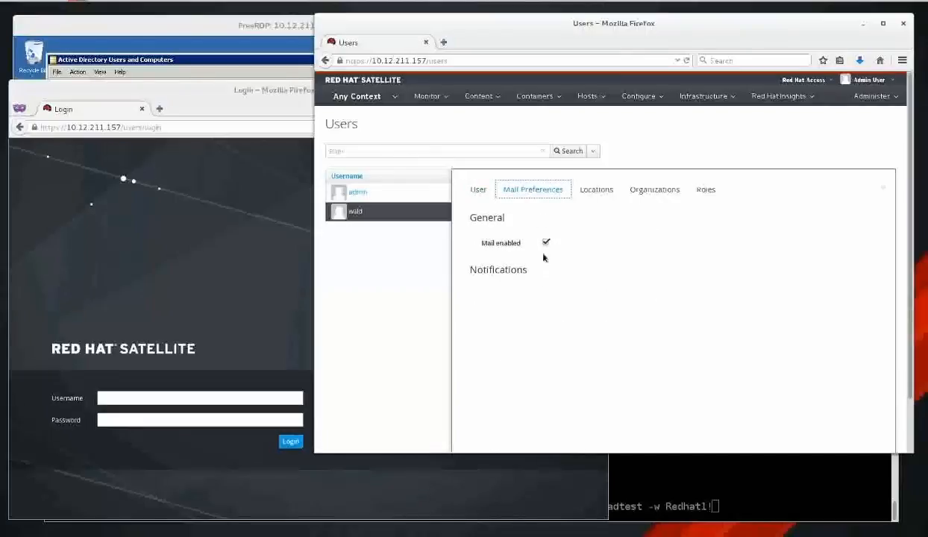
pyautogui.click(599, 189)
pyautogui.click(658, 193)
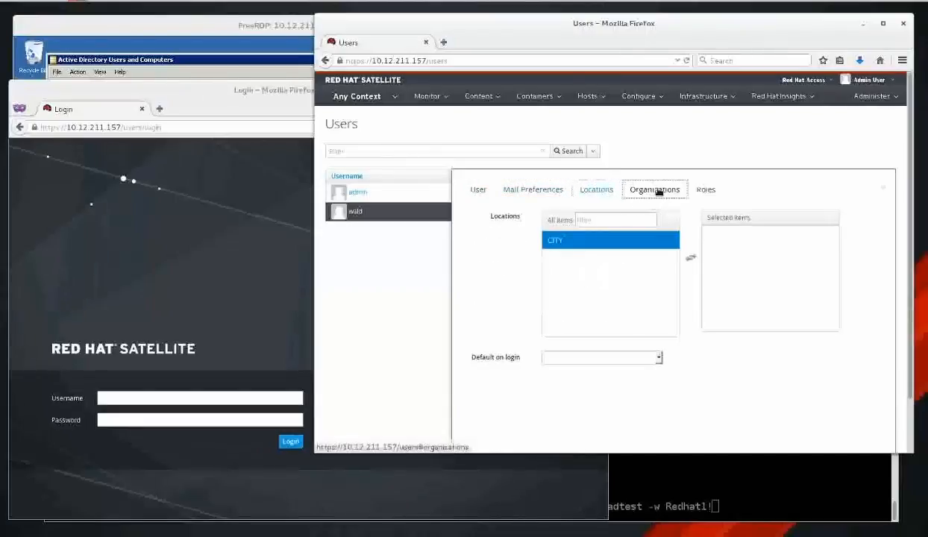
pyautogui.click(705, 190)
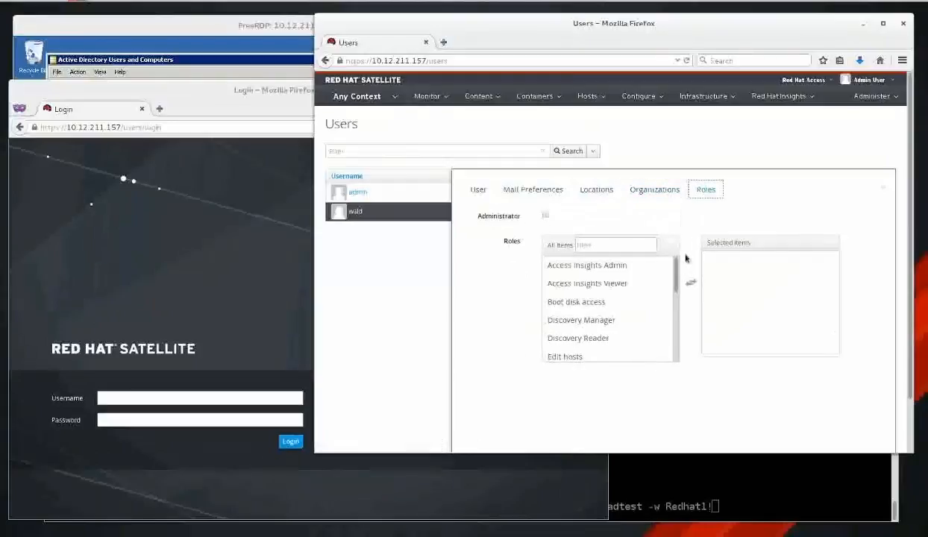
pyautogui.click(601, 192)
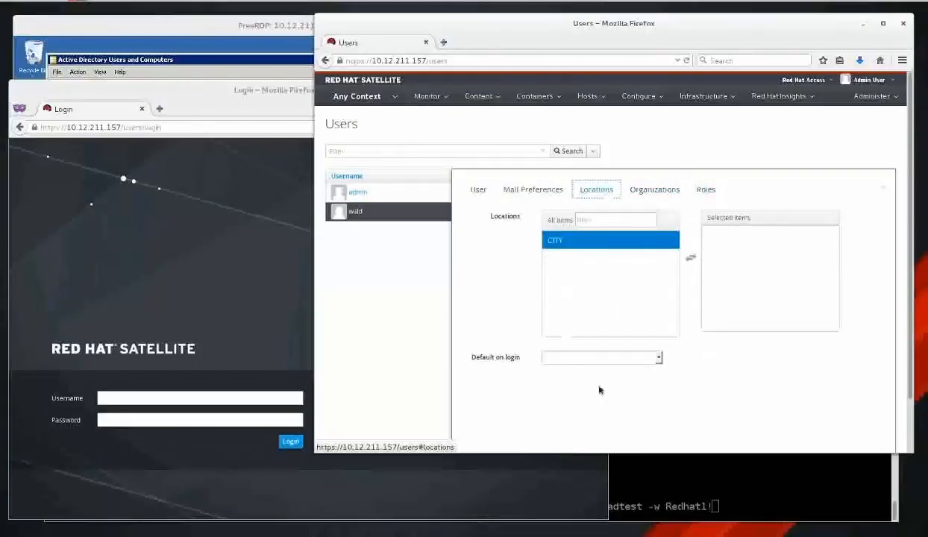
pyautogui.click(612, 242)
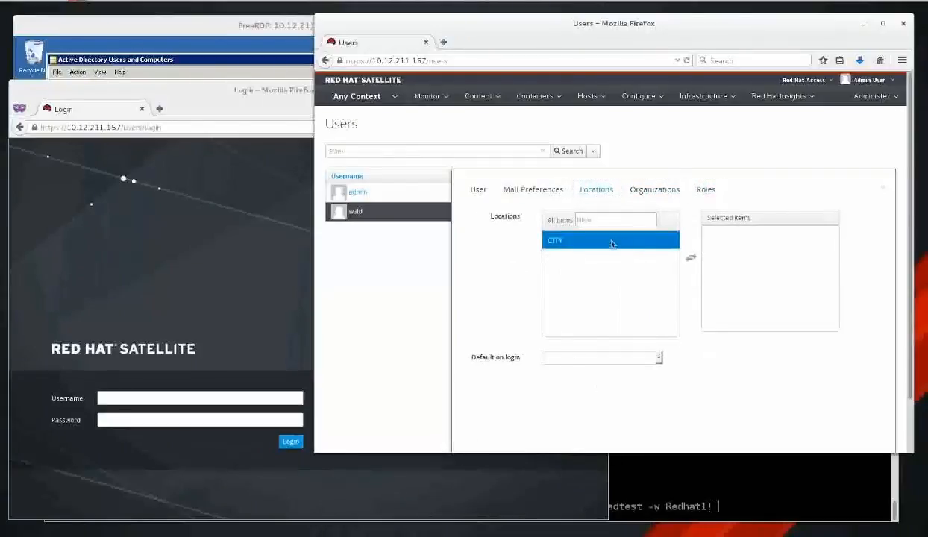
pyautogui.click(612, 243)
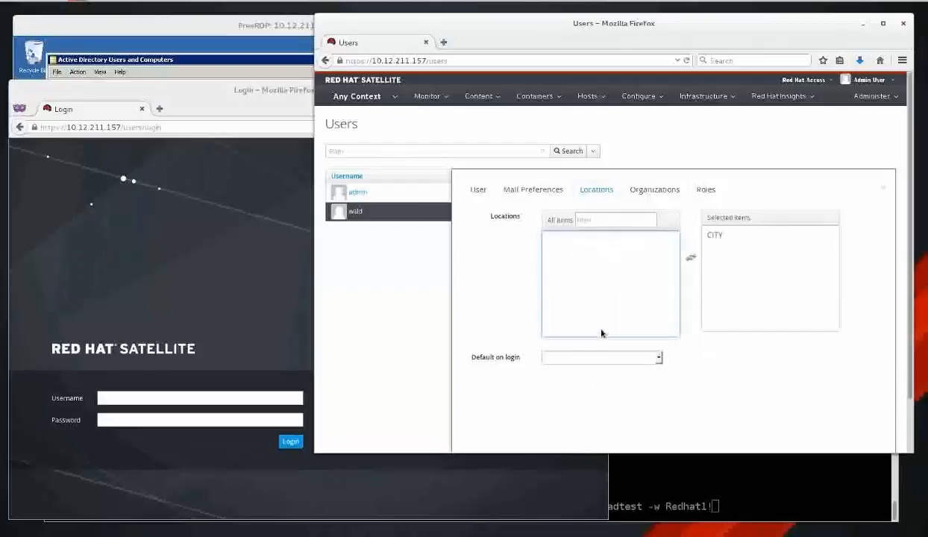
pyautogui.click(658, 358)
pyautogui.click(642, 375)
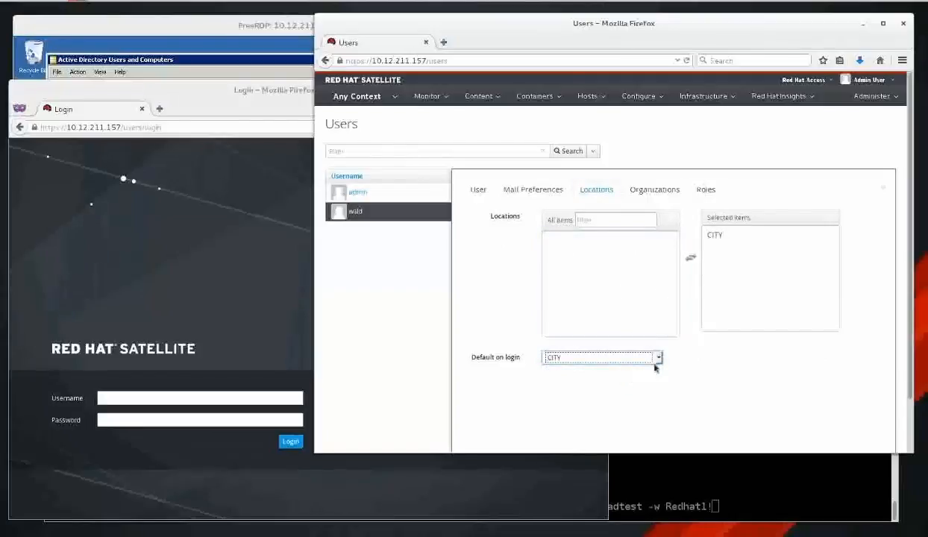
pyautogui.scroll(-2, 750, 362)
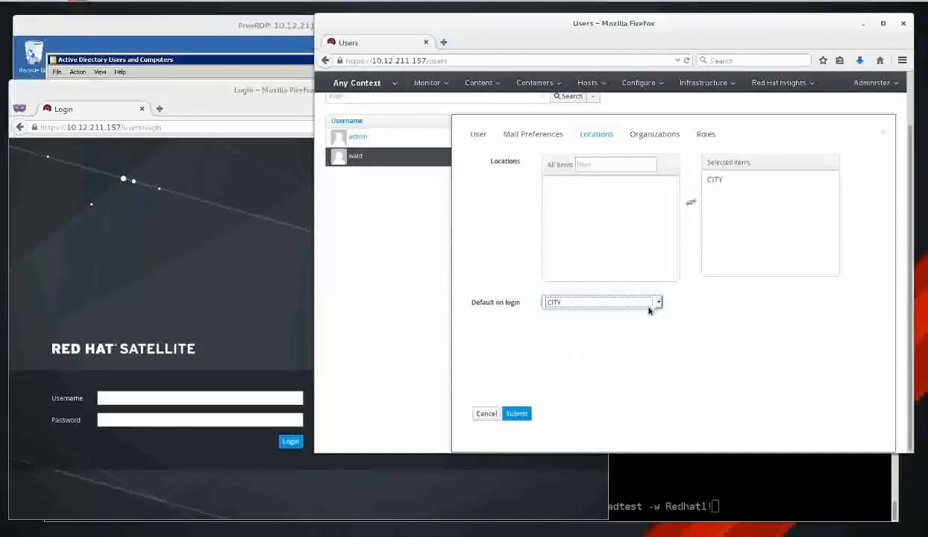
pyautogui.click(729, 182)
# Grant the user the Viewer role and save the account.
pyautogui.click(657, 138)
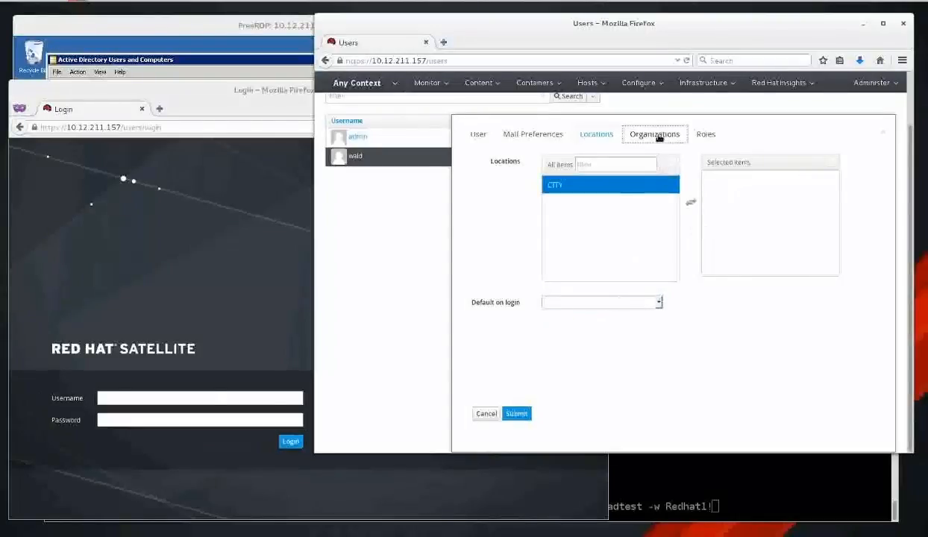
pyautogui.click(707, 135)
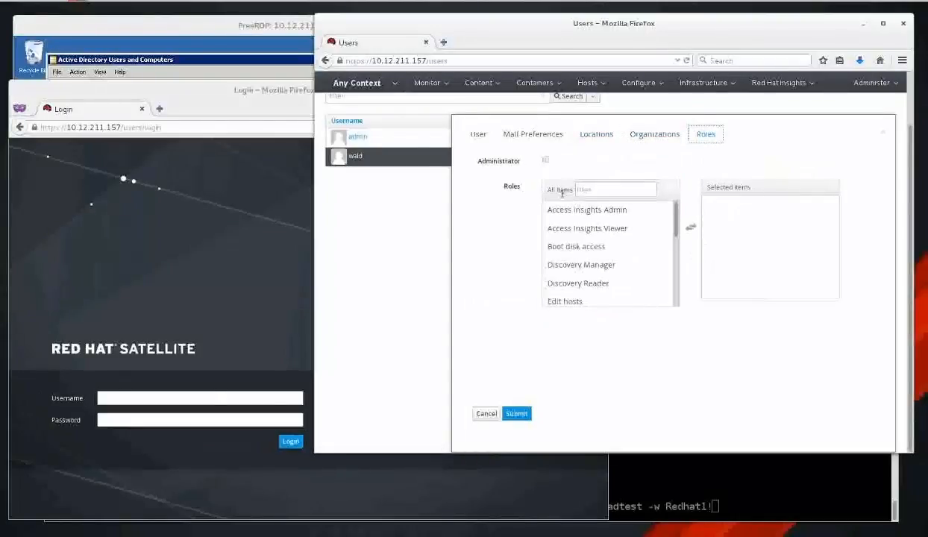
pyautogui.moveTo(677, 235); pyautogui.dragTo(675, 302)
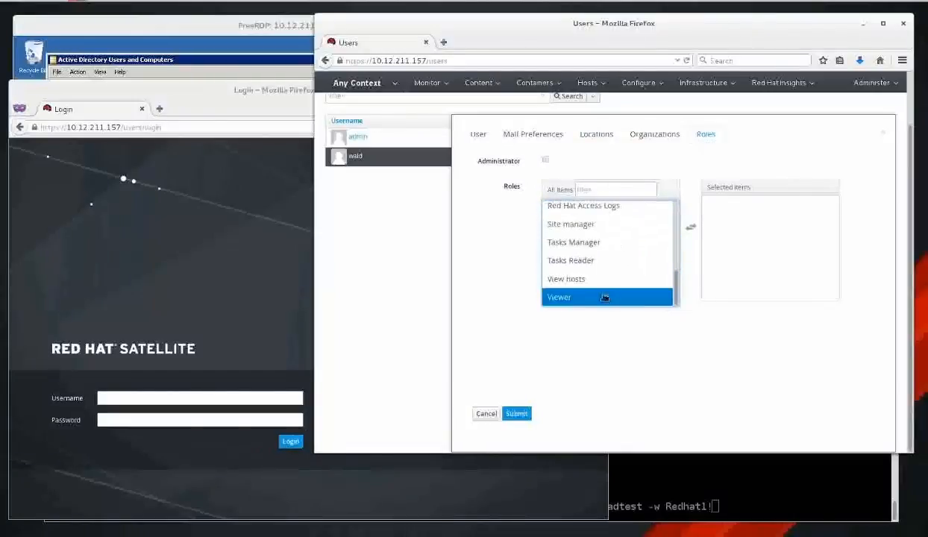
pyautogui.click(604, 297)
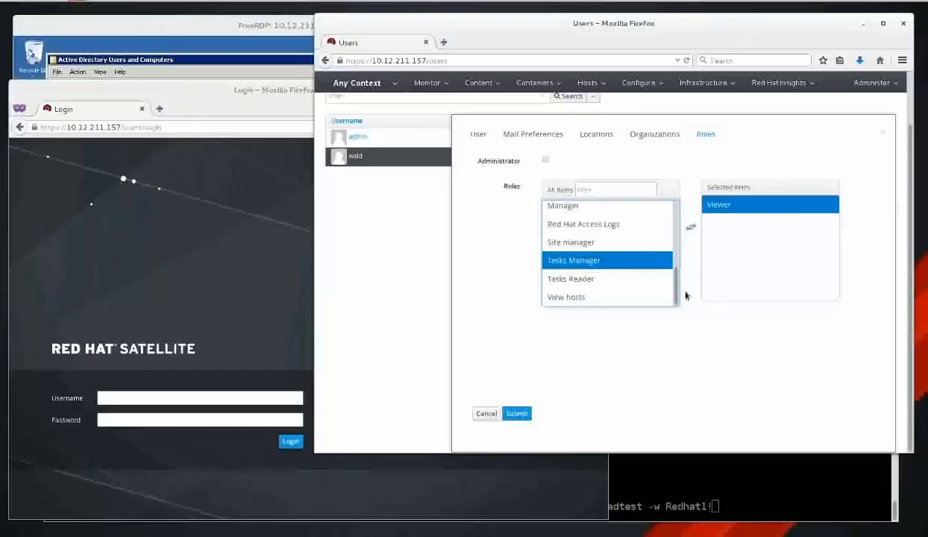
pyautogui.click(520, 416)
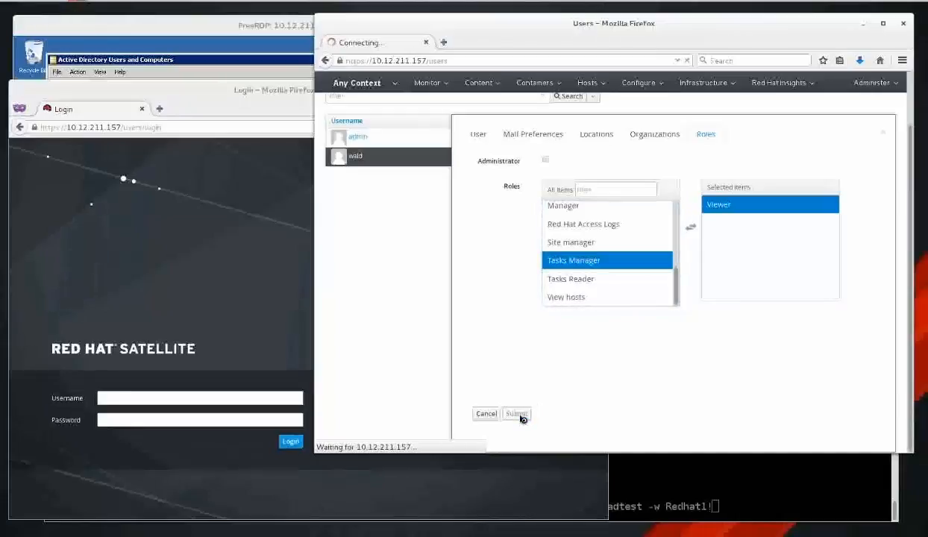
pyautogui.click(204, 402)
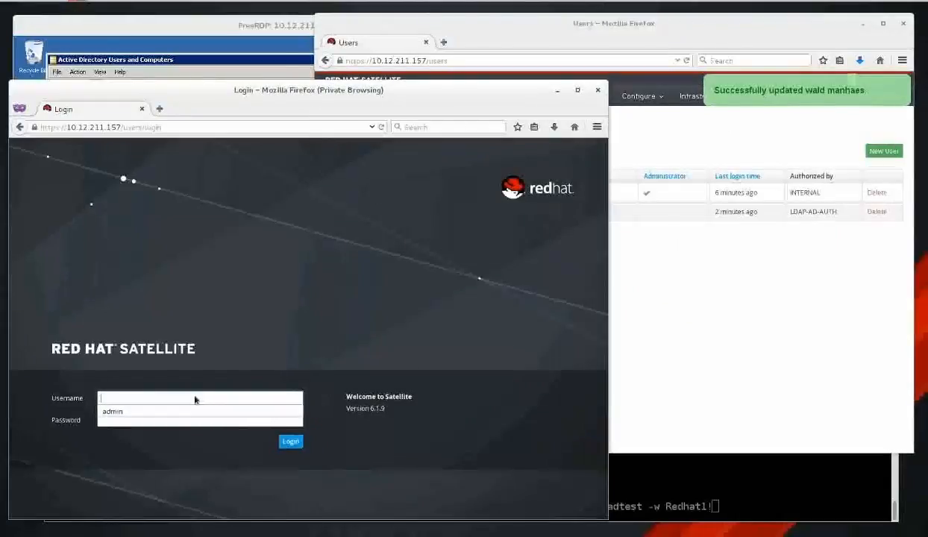
# Log in as the LDAP user with its password and check the organization and location context.
pyautogui.write('wald')
pyautogui.press('Tab')
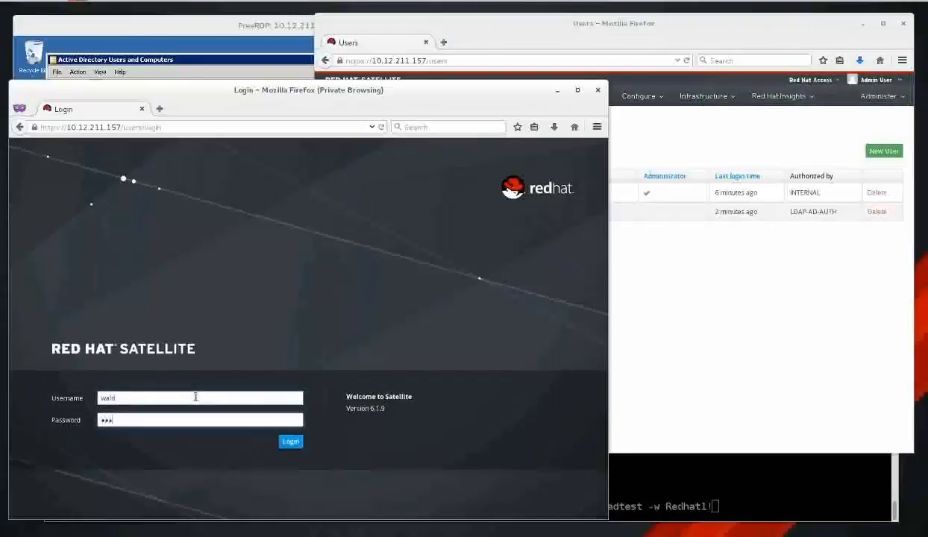
pyautogui.press('Return')
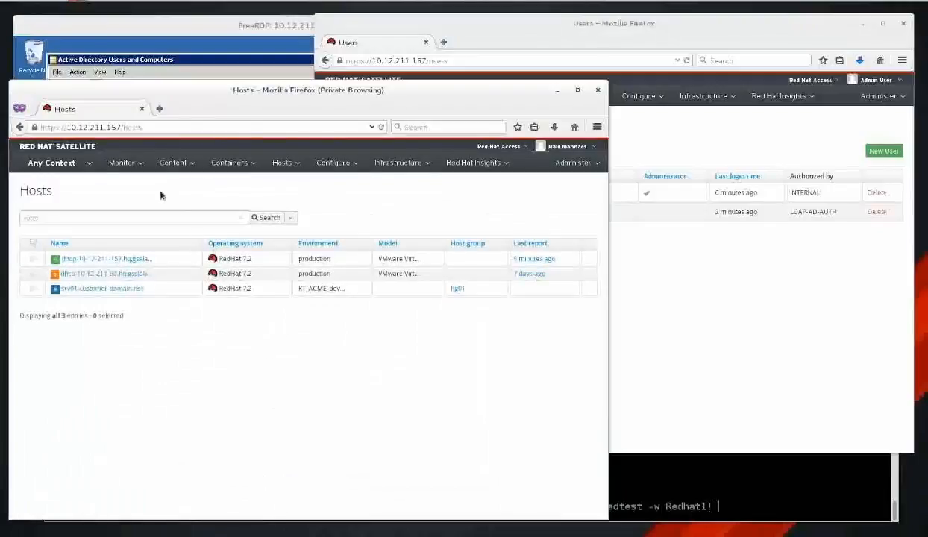
pyautogui.click(56, 163)
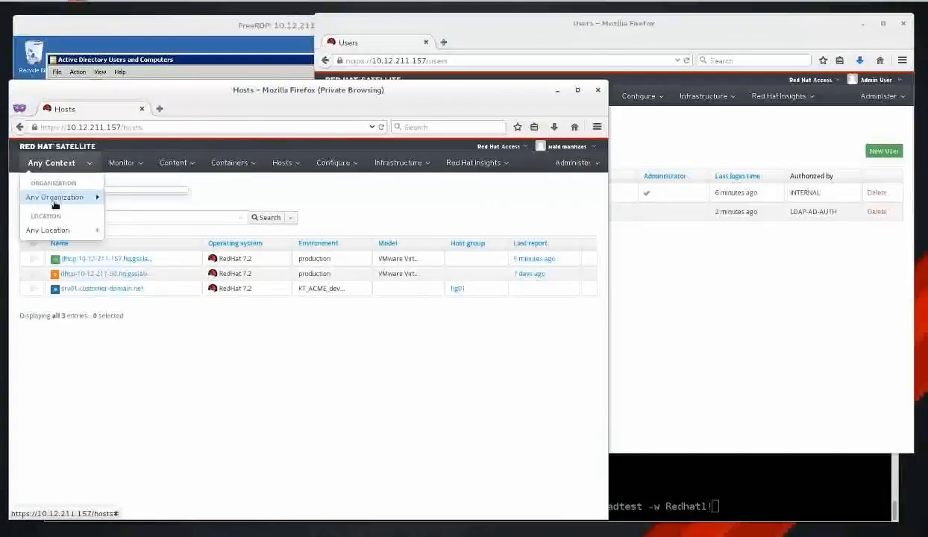
# In the admin window, edit the LDAP user and set CITY as the default location on login.
pyautogui.click(733, 276)
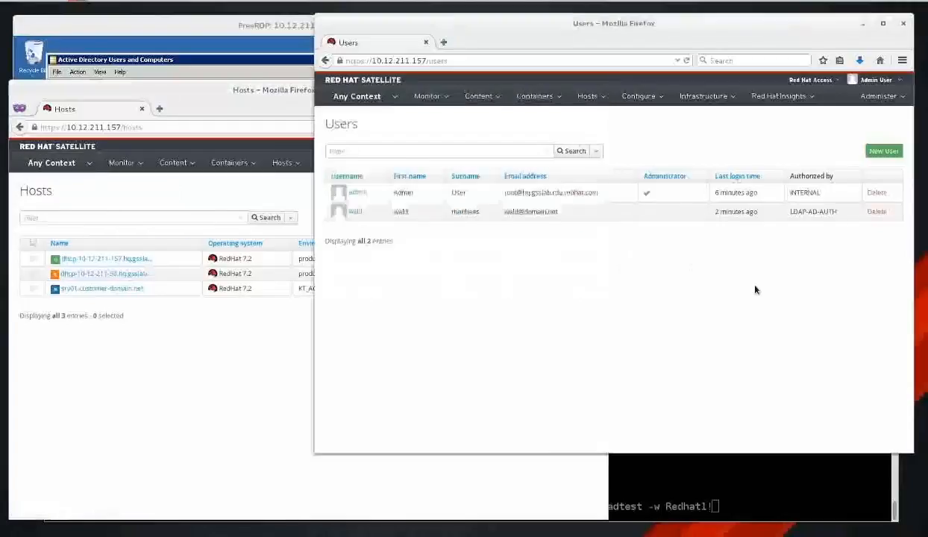
pyautogui.click(354, 212)
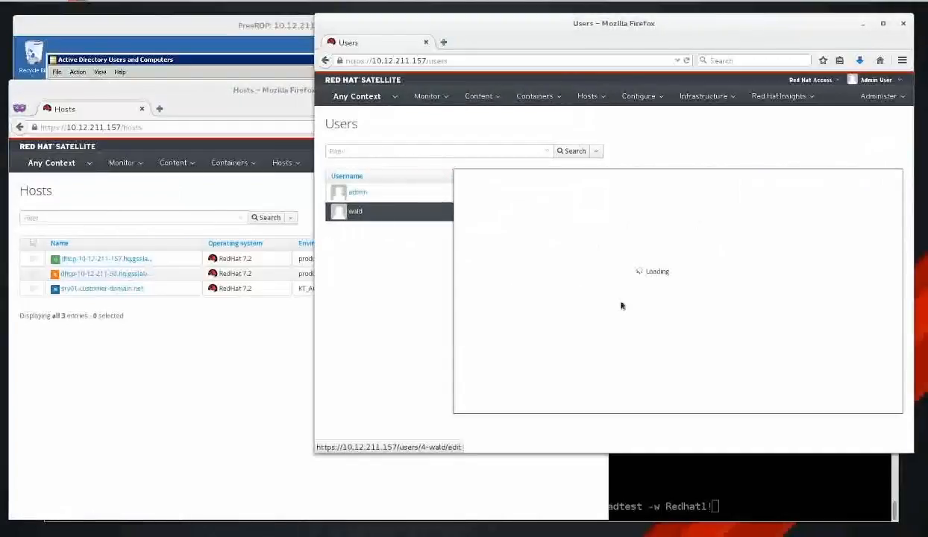
pyautogui.click(605, 191)
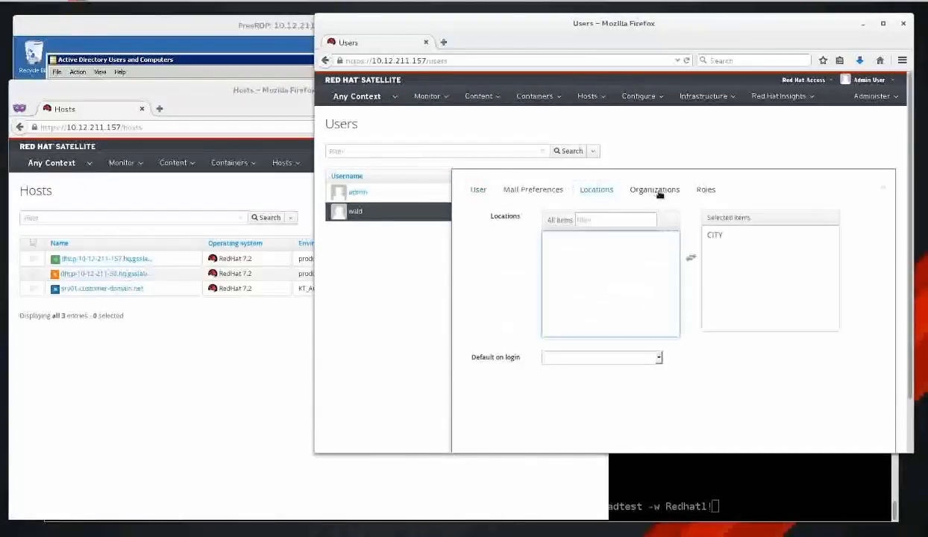
pyautogui.click(645, 359)
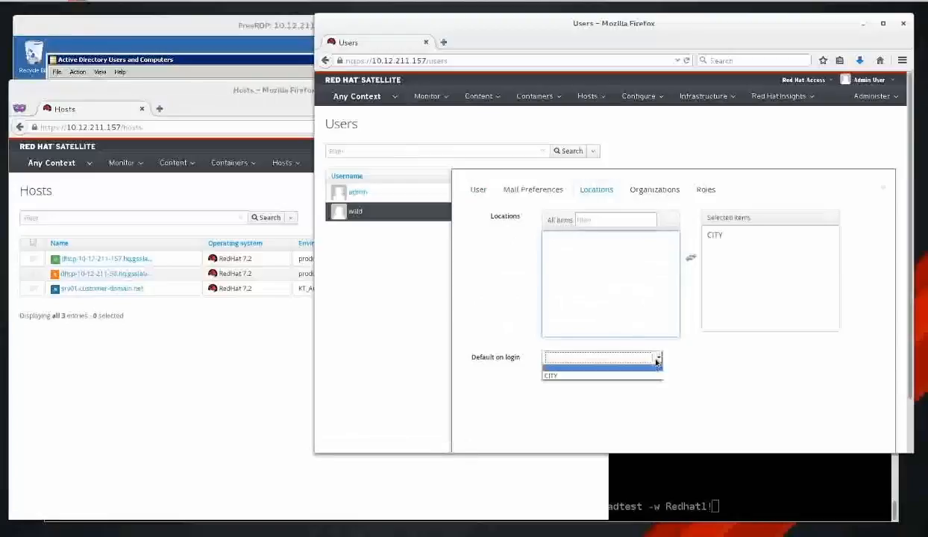
pyautogui.click(643, 376)
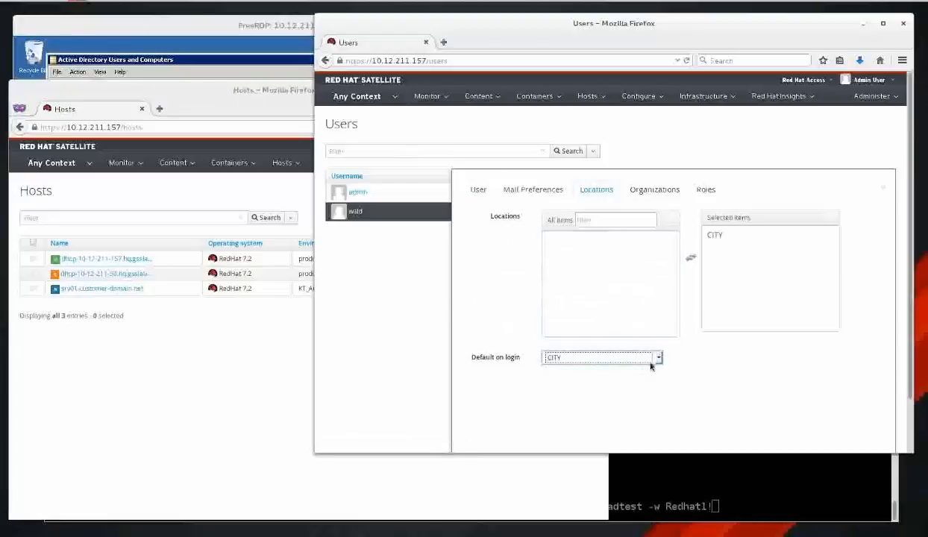
# Assign the ACME organization, make it the default on login, and save the user.
pyautogui.click(656, 189)
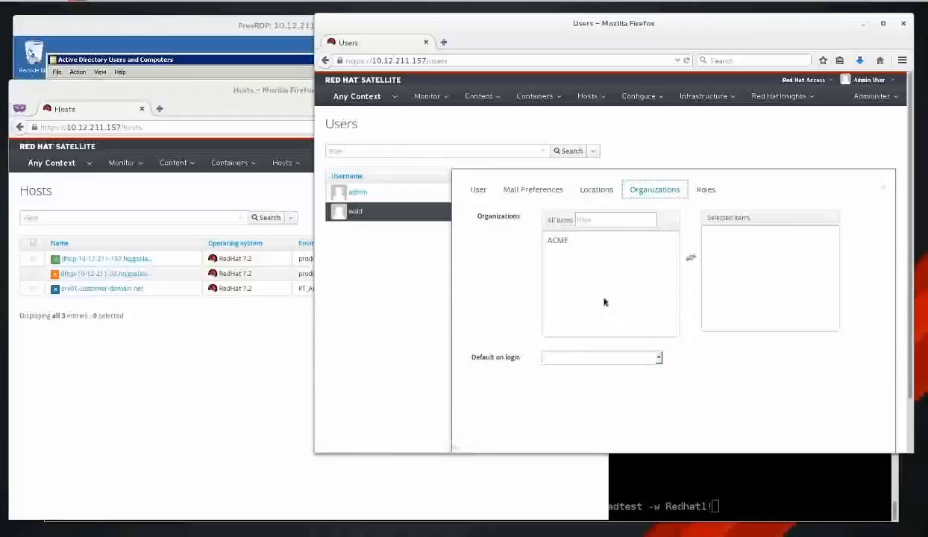
pyautogui.click(615, 241)
pyautogui.click(604, 358)
pyautogui.click(606, 374)
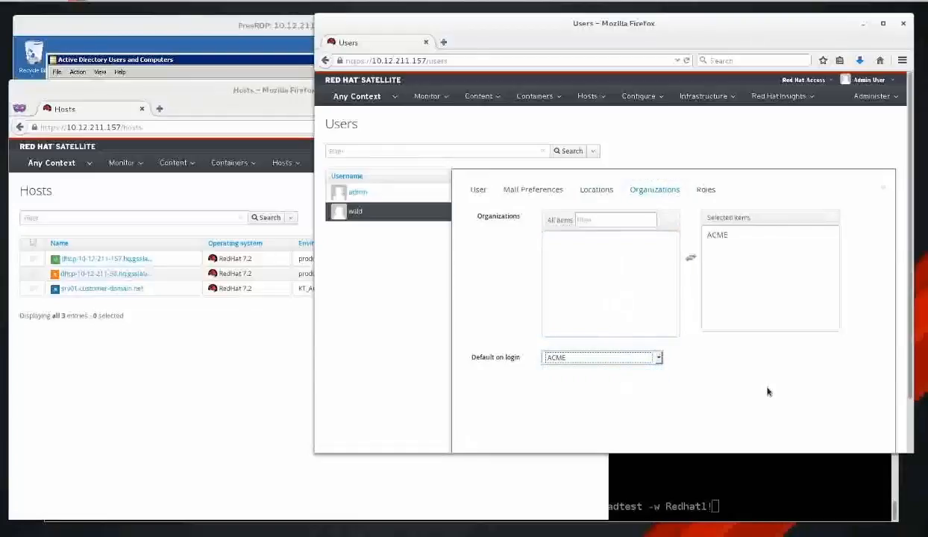
pyautogui.scroll(-2, 760, 389)
pyautogui.click(517, 413)
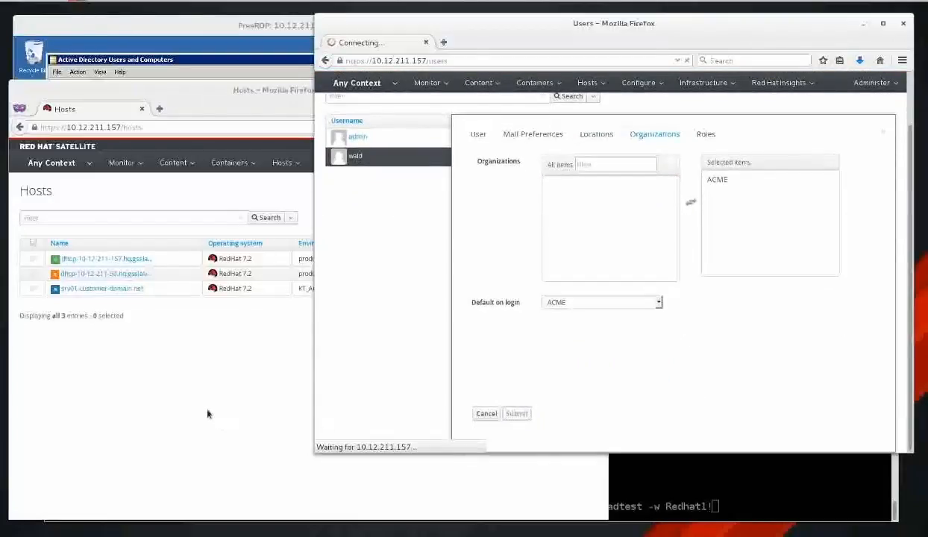
pyautogui.click(203, 393)
# Log the LDAP user out and back in, then confirm the ACME@CITY context shows one host.
pyautogui.moveTo(576, 147)
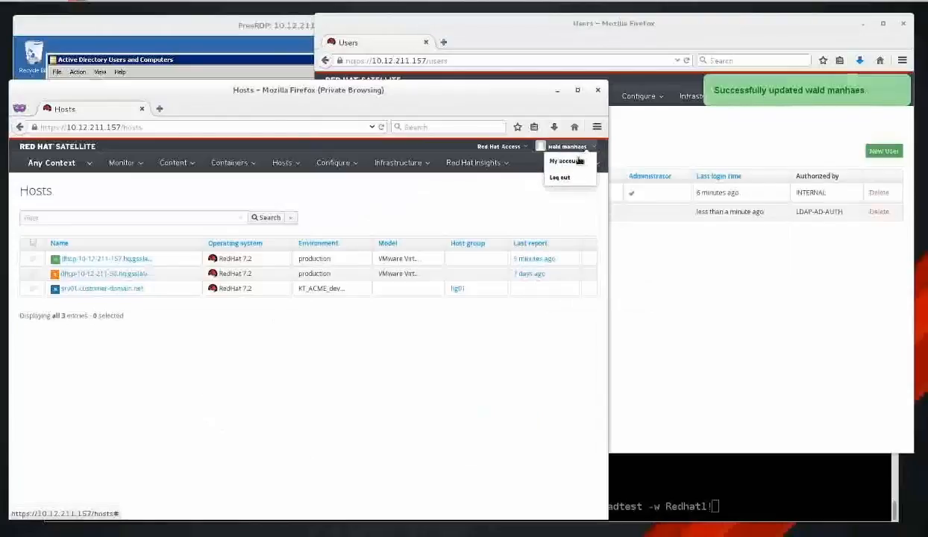
pyautogui.click(560, 177)
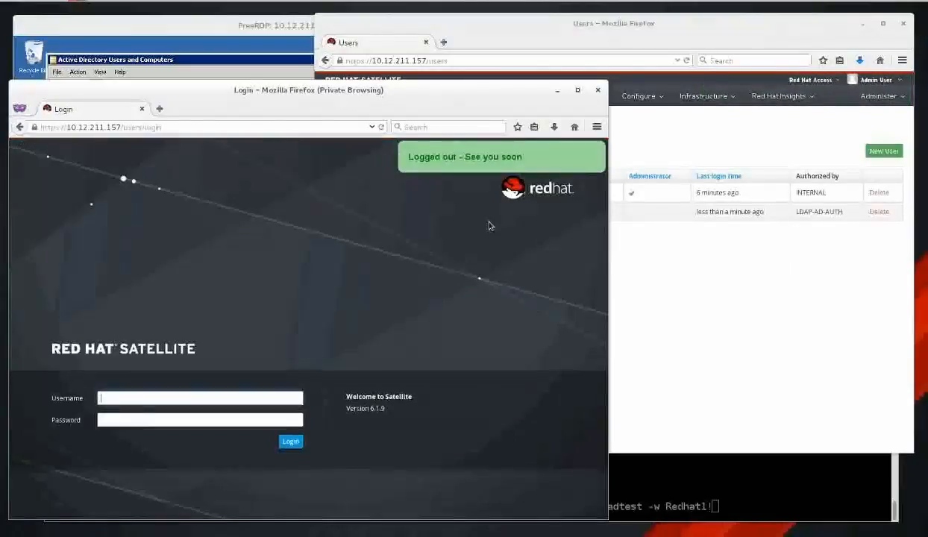
pyautogui.write('wald')
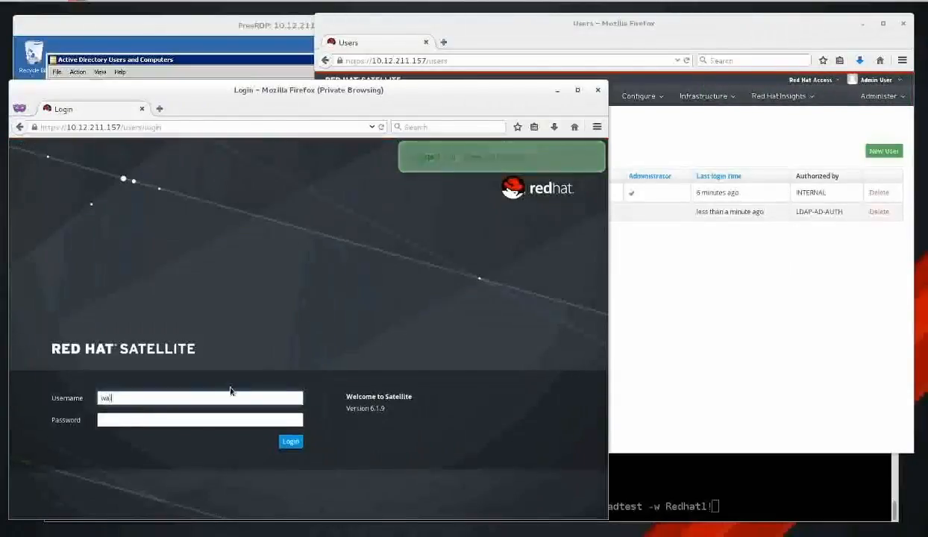
pyautogui.press('Tab')
pyautogui.press('Return')
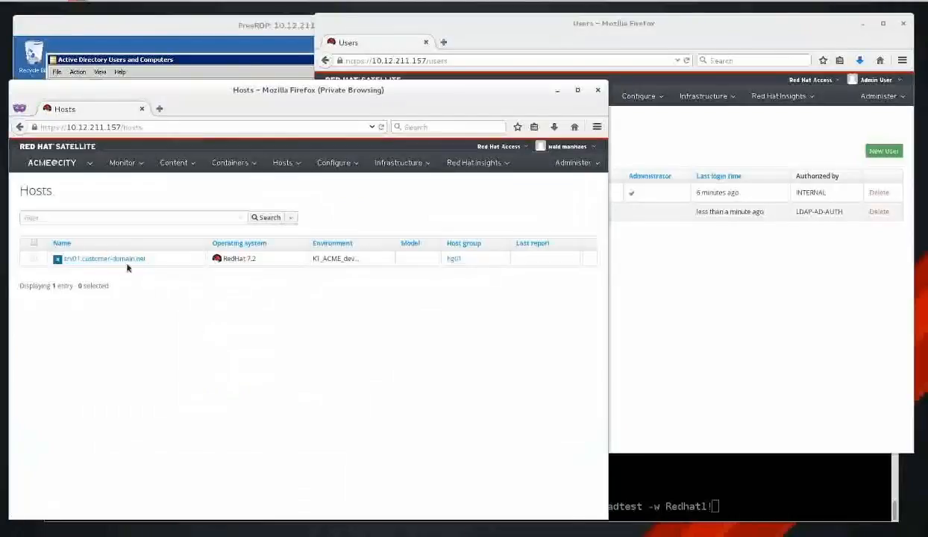
pyautogui.click(57, 164)
pyautogui.click(739, 321)
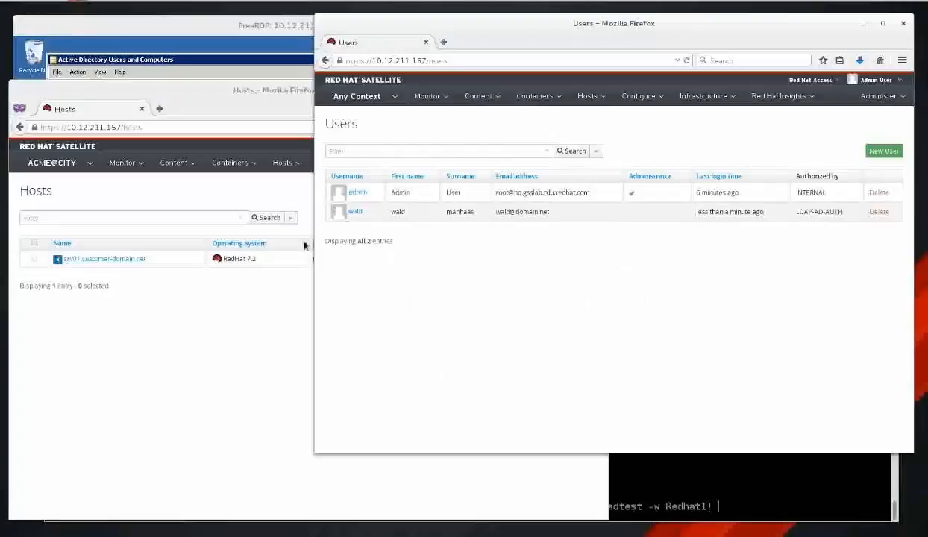
# Open Administer > User groups in the Satellite admin window, showing an empty list.
pyautogui.moveTo(173, 162)
pyautogui.moveTo(878, 96)
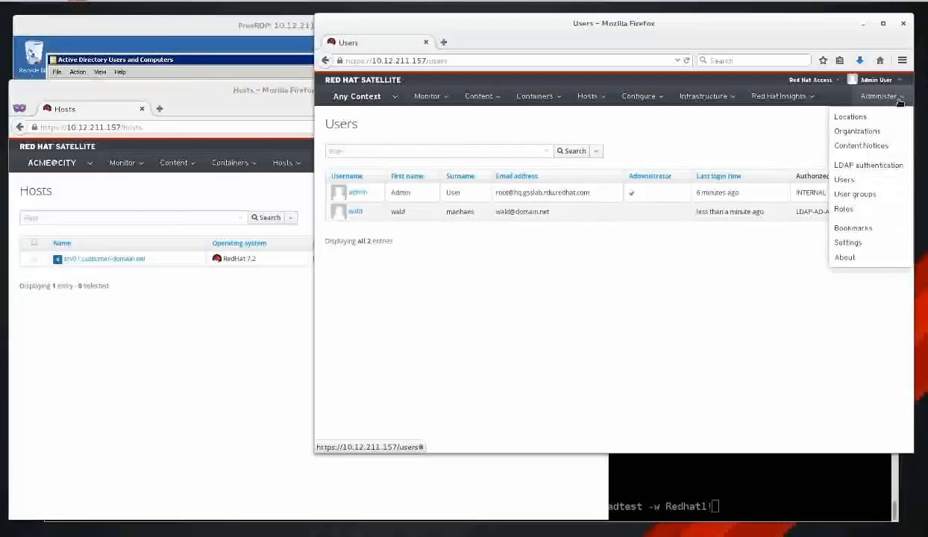
pyautogui.click(871, 195)
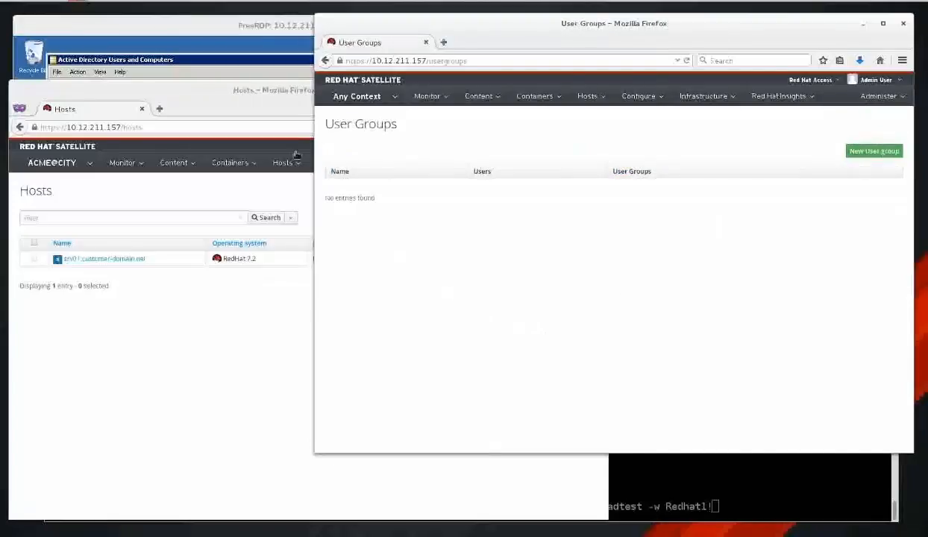
pyautogui.click(233, 30)
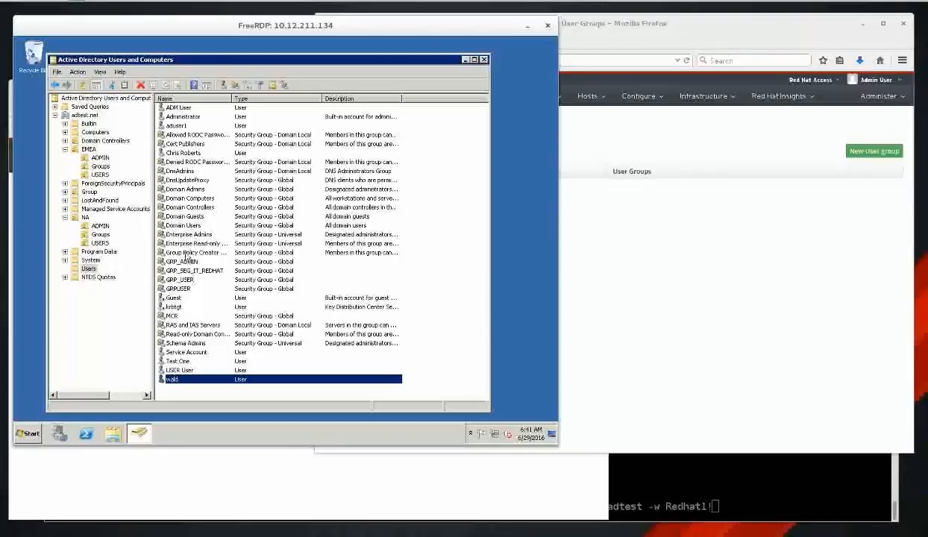
# Inspect the satellite6_emea group's members and the User EMEA account's logon details.
pyautogui.click(100, 166)
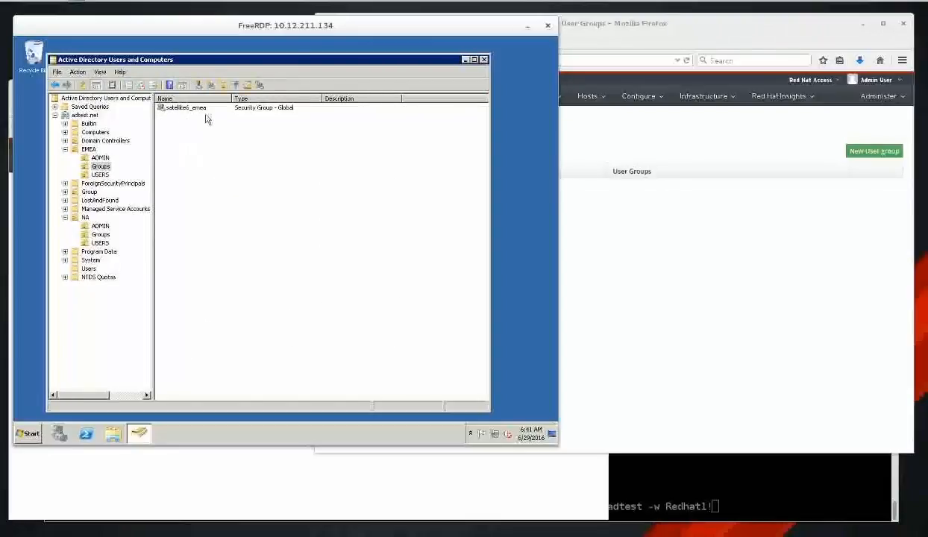
pyautogui.doubleClick(197, 108)
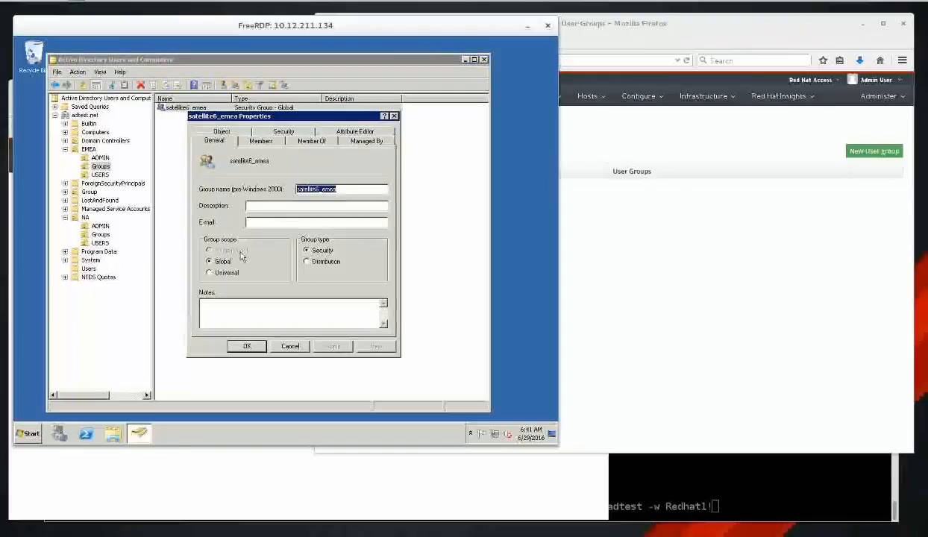
pyautogui.click(262, 141)
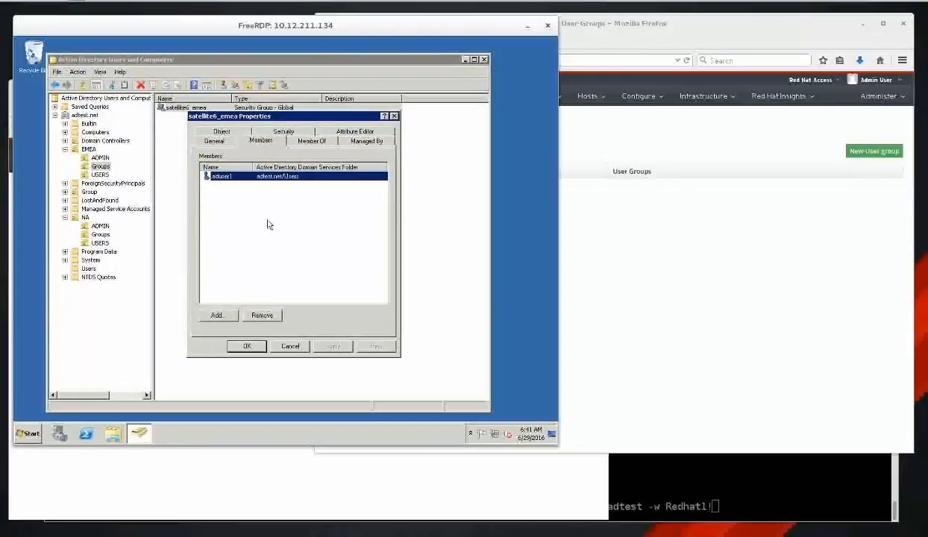
pyautogui.click(279, 342)
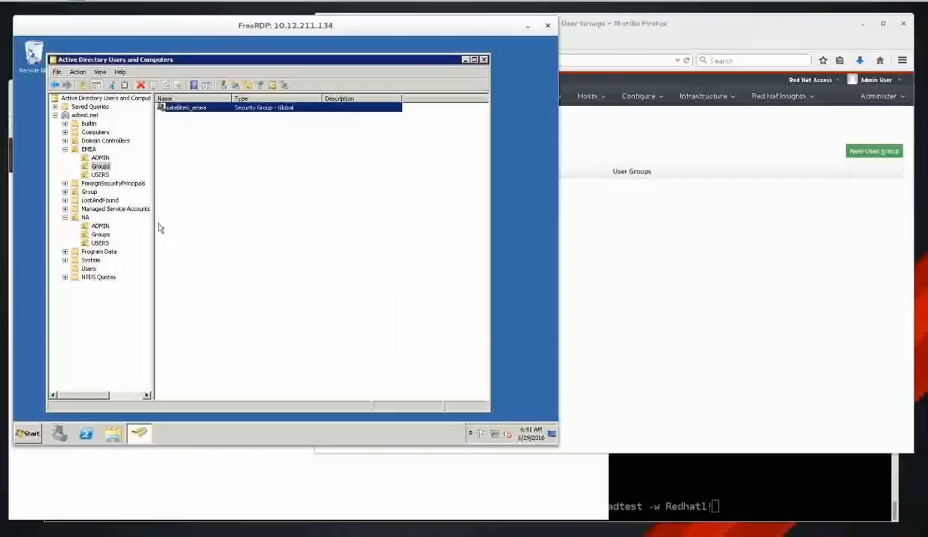
pyautogui.click(101, 158)
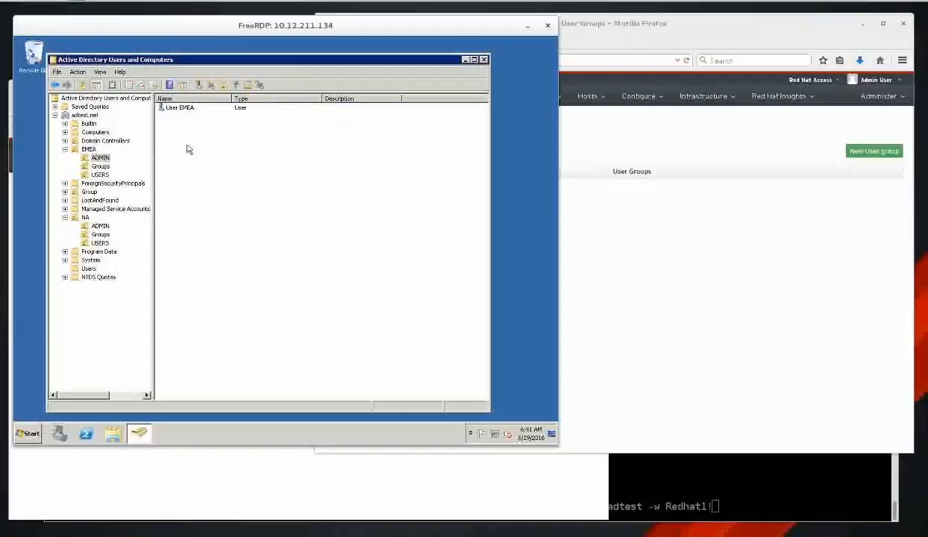
pyautogui.doubleClick(187, 106)
pyautogui.click(282, 165)
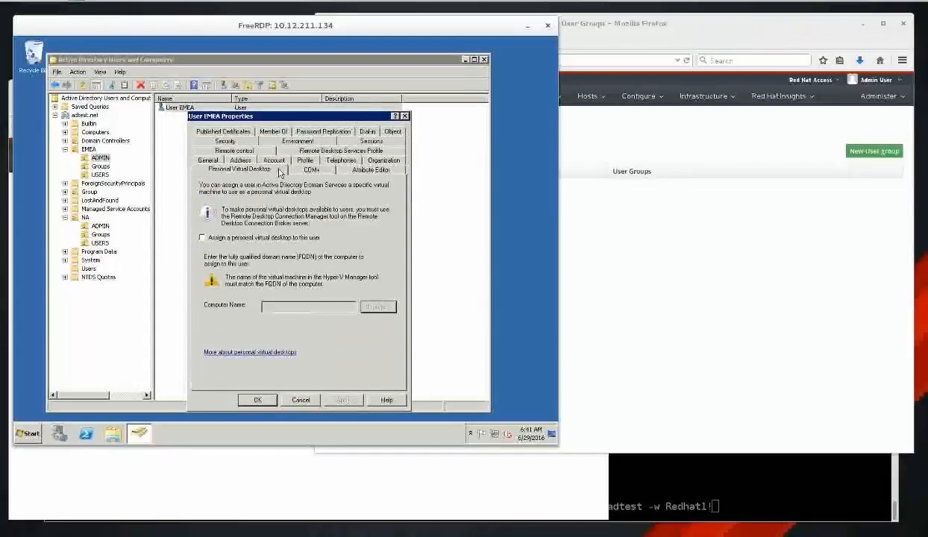
pyautogui.click(277, 161)
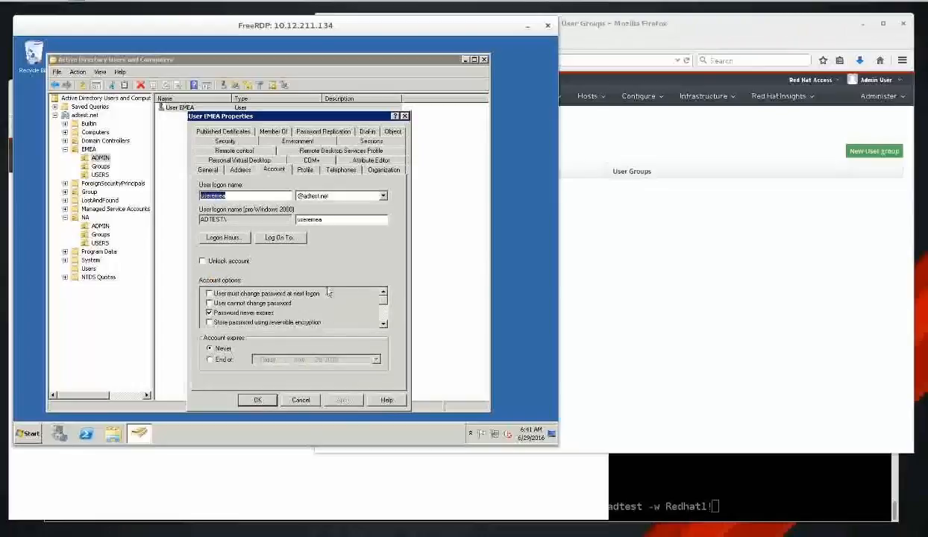
pyautogui.click(306, 400)
# Add User EMEA (usersemea) as a member of the satellite6_emea group and apply.
pyautogui.click(99, 165)
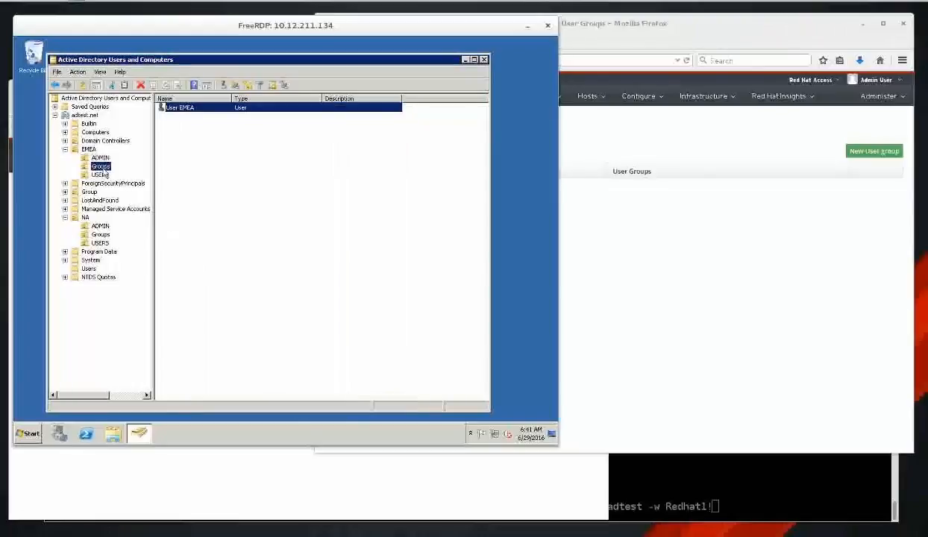
pyautogui.doubleClick(190, 109)
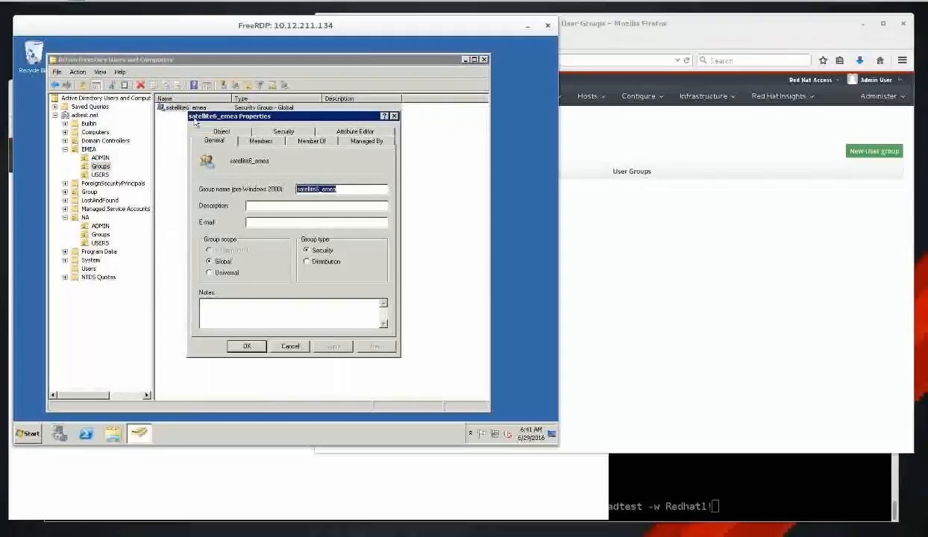
pyautogui.click(274, 144)
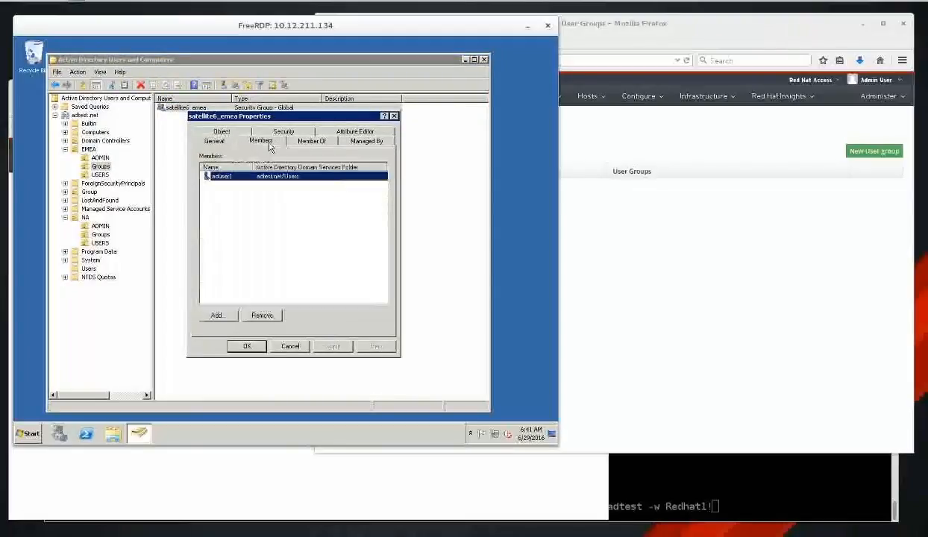
pyautogui.click(214, 314)
pyautogui.write('users')
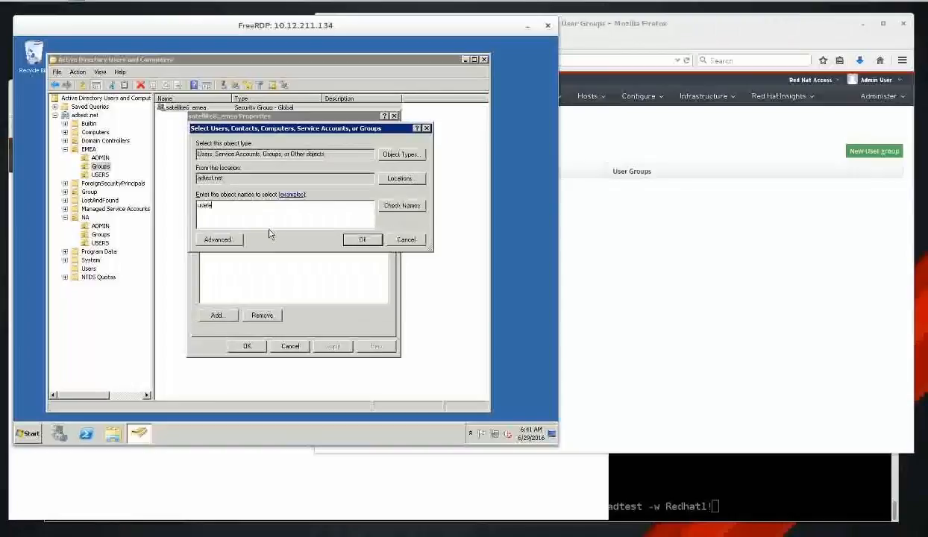
pyautogui.write('emea')
pyautogui.click(353, 240)
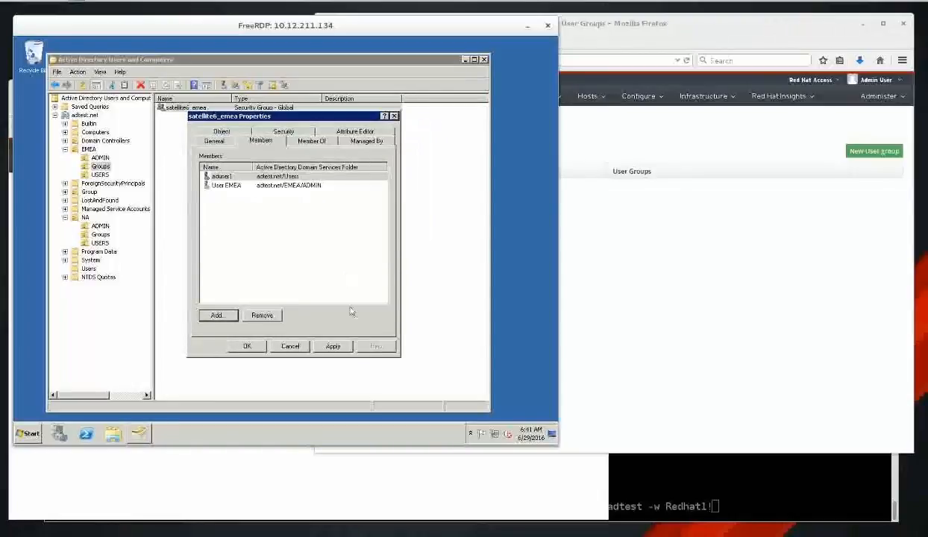
pyautogui.click(337, 347)
pyautogui.click(248, 346)
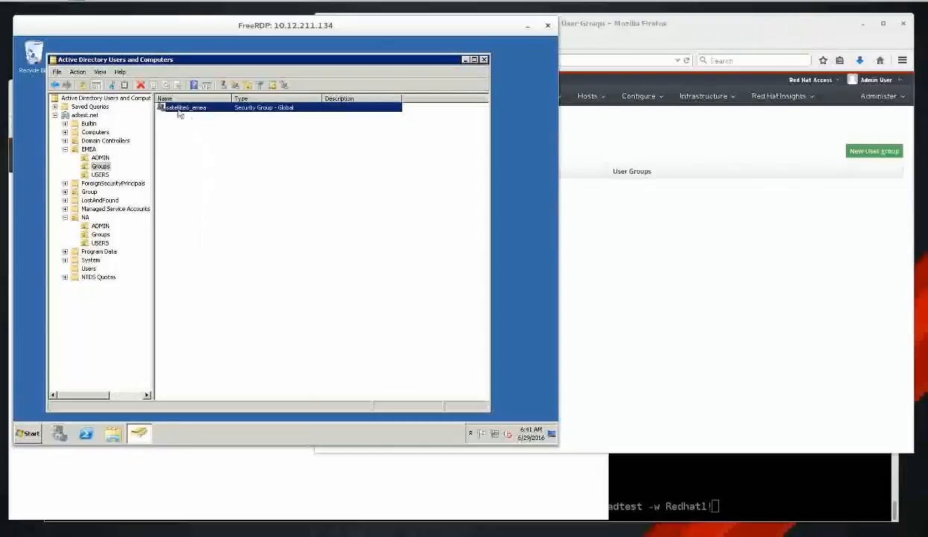
# Reset User EMEA's password to a new value and dismiss the confirmation.
pyautogui.click(103, 158)
pyautogui.click(188, 109)
pyautogui.rightClick(187, 108)
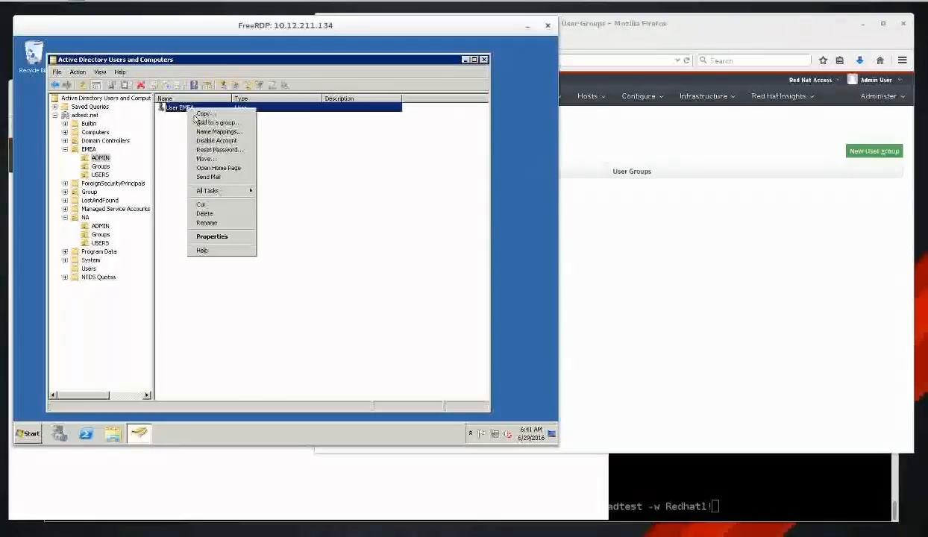
pyautogui.click(222, 149)
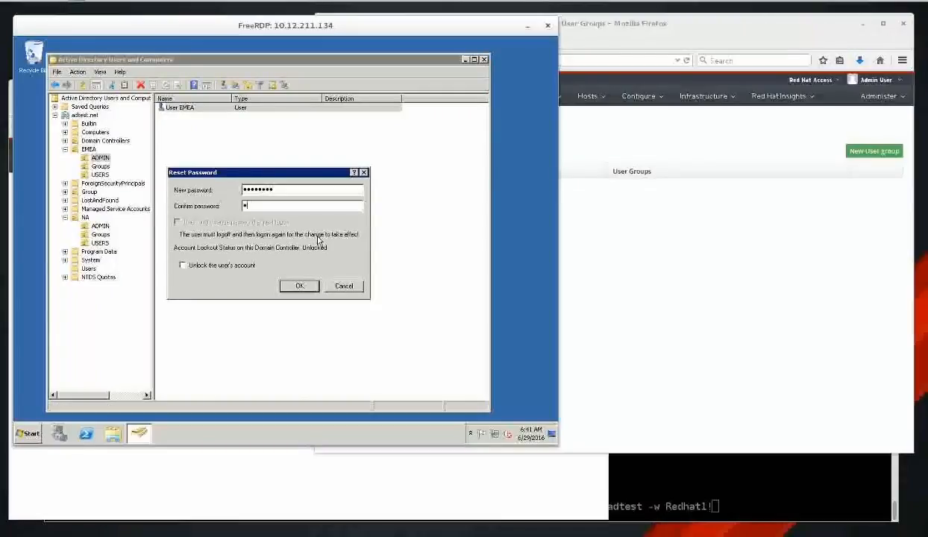
pyautogui.click(299, 290)
pyautogui.click(347, 267)
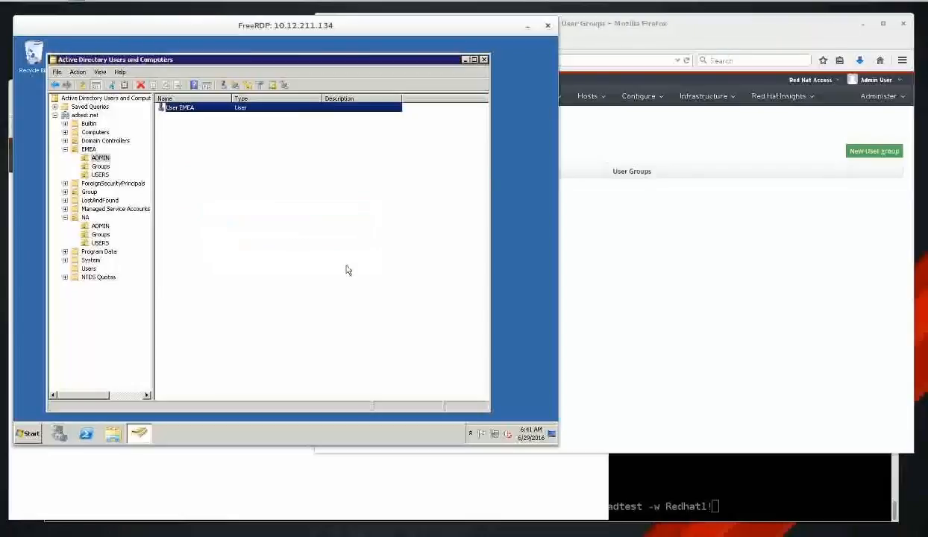
pyautogui.click(104, 166)
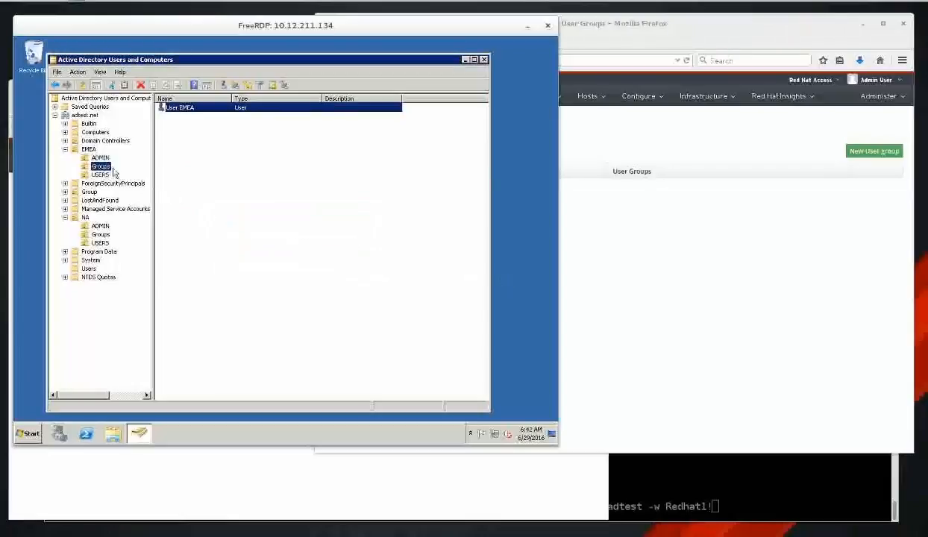
pyautogui.click(704, 281)
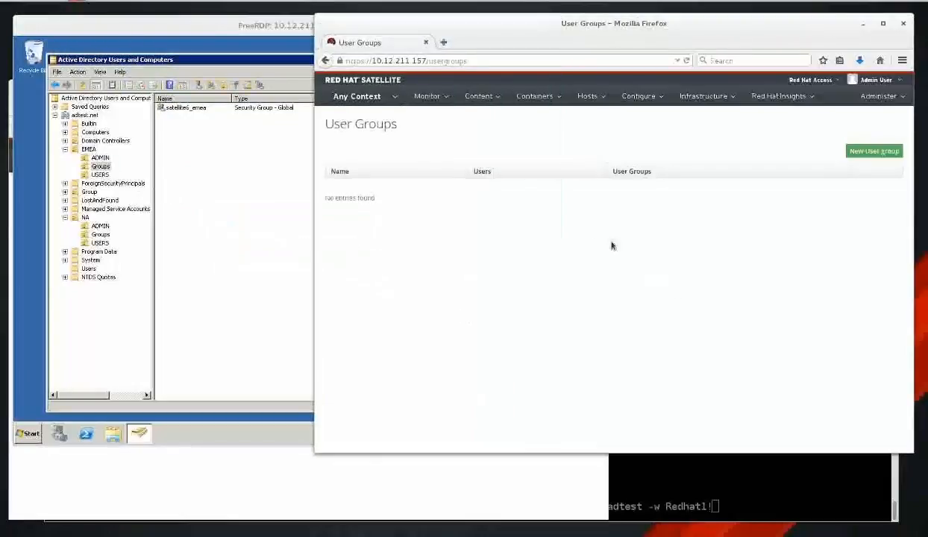
# Start a new satellite6_emea user group with Boot disk access, Discovery Manager, Access Insights Viewer, Edit partition tables, and Manager roles.
pyautogui.click(871, 153)
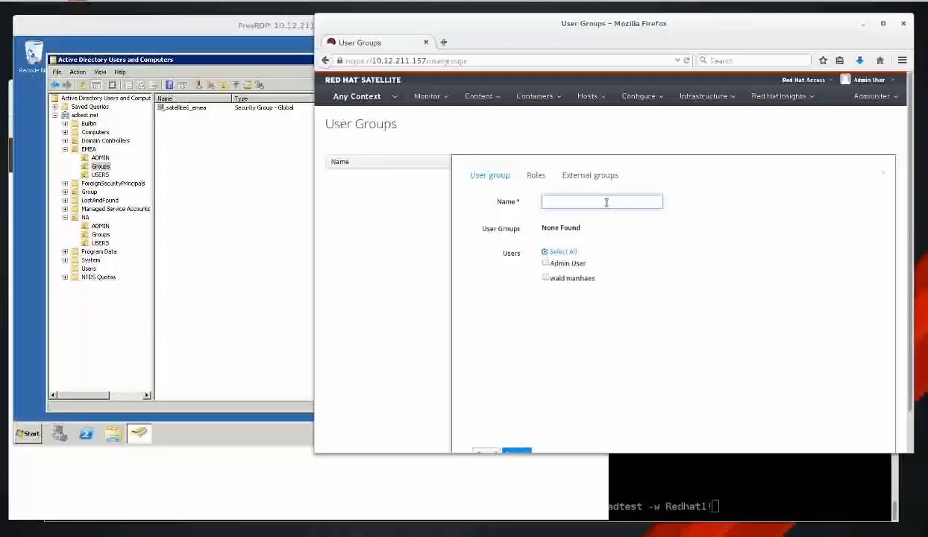
pyautogui.write('satellite6_emea')
pyautogui.hotkey('ctrl', 'a')
pyautogui.hotkey('ctrl', 'c')
pyautogui.click(537, 176)
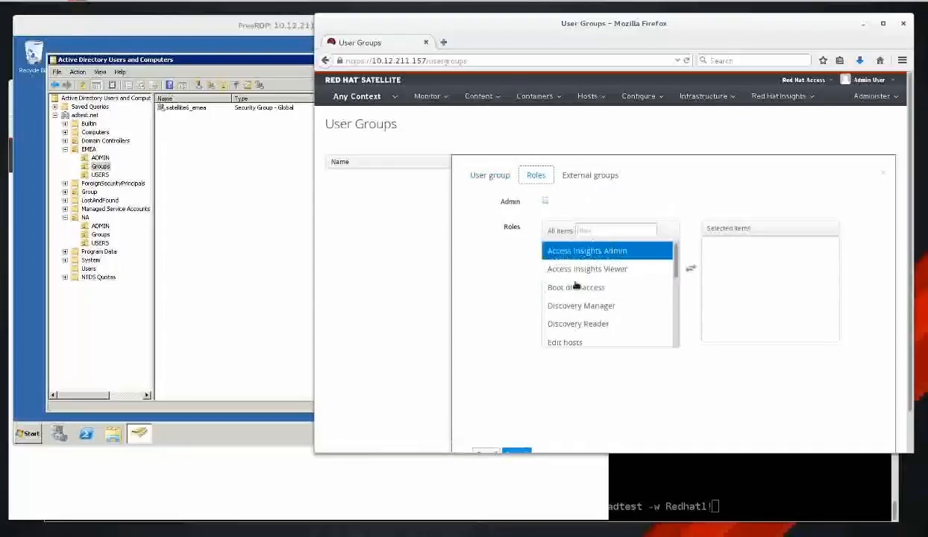
pyautogui.click(617, 306)
pyautogui.click(617, 288)
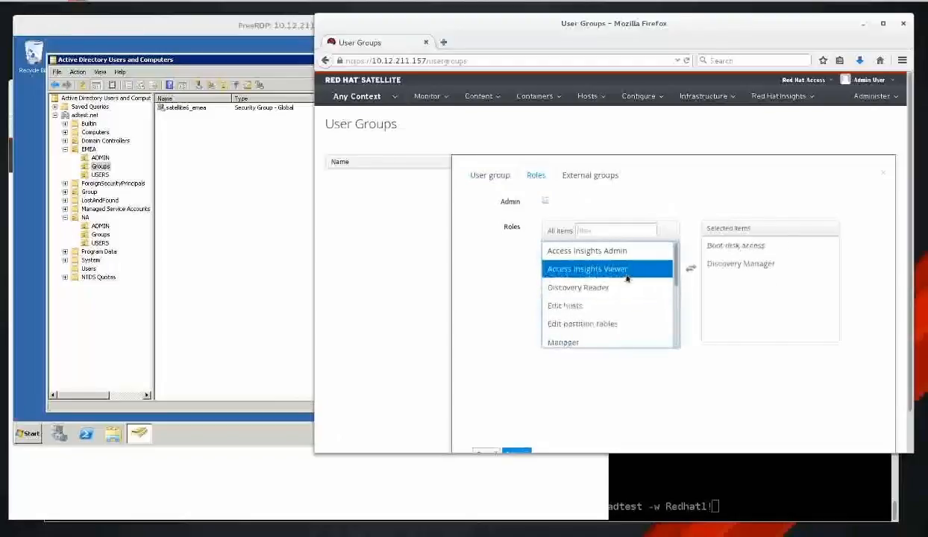
pyautogui.click(618, 269)
pyautogui.click(619, 306)
pyautogui.click(616, 306)
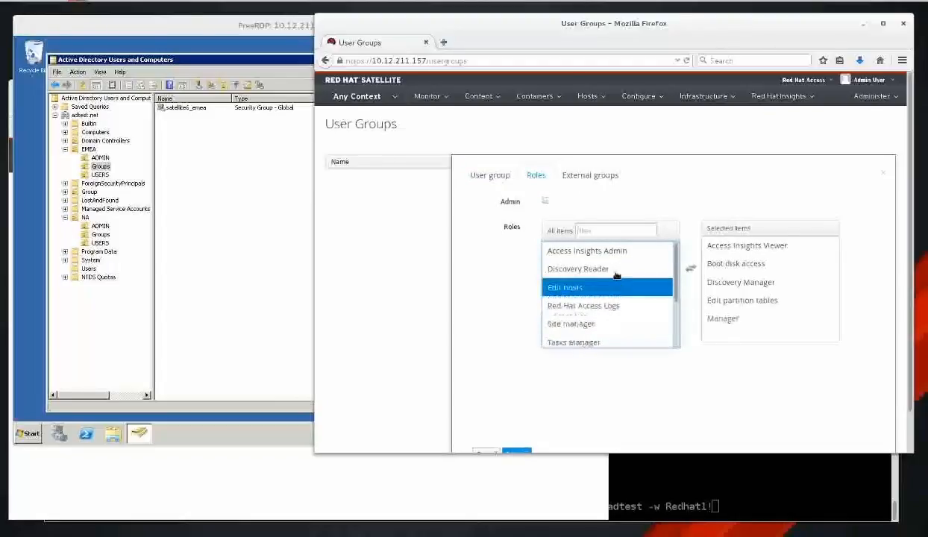
# Link external group satellite6_emea from LDAP-AD-AUTH and submit, which returns a not-found error.
pyautogui.click(597, 177)
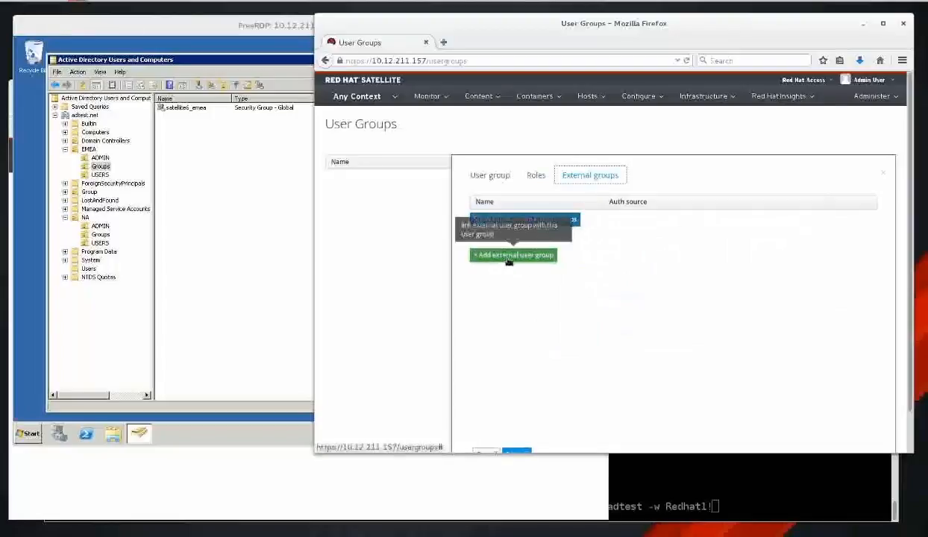
pyautogui.click(520, 256)
pyautogui.click(537, 282)
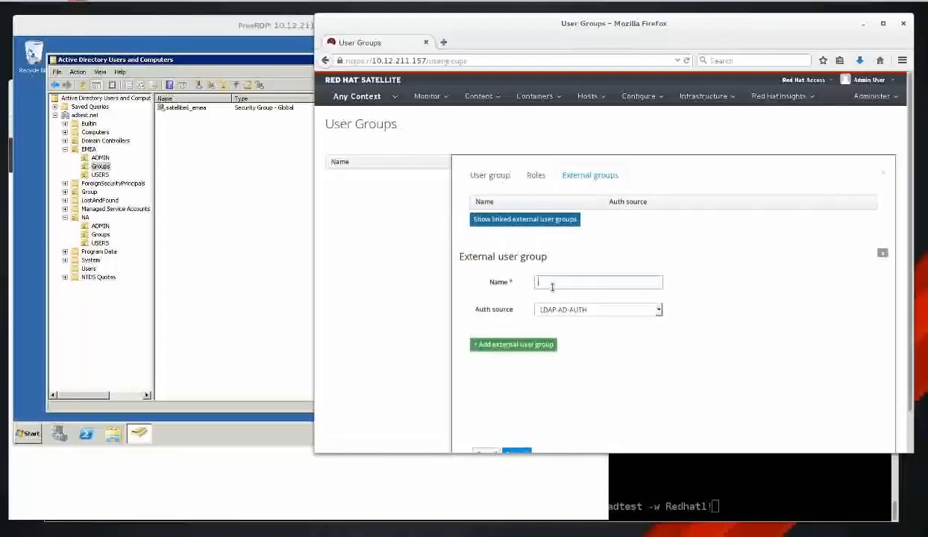
pyautogui.hotkey('ctrl', 'v')
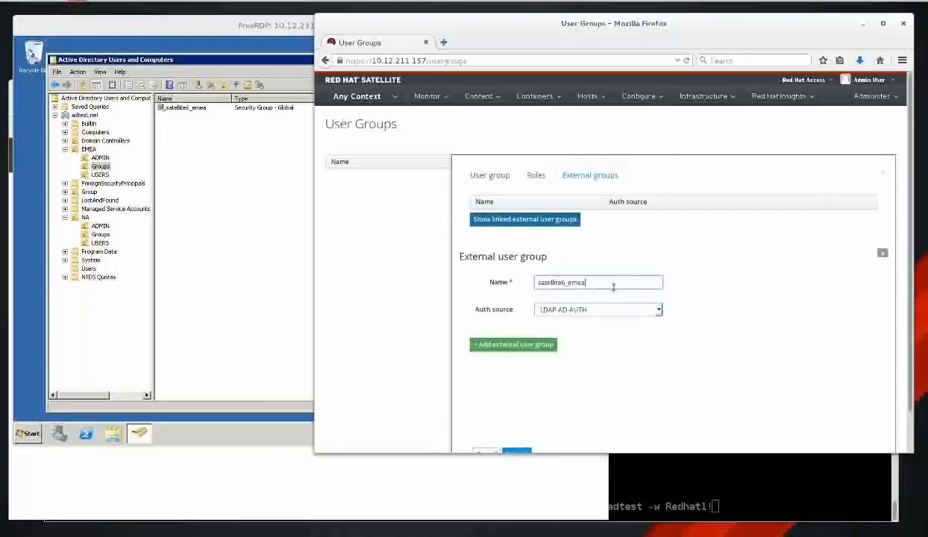
pyautogui.moveTo(597, 281); pyautogui.dragTo(526, 281)
pyautogui.click(658, 311)
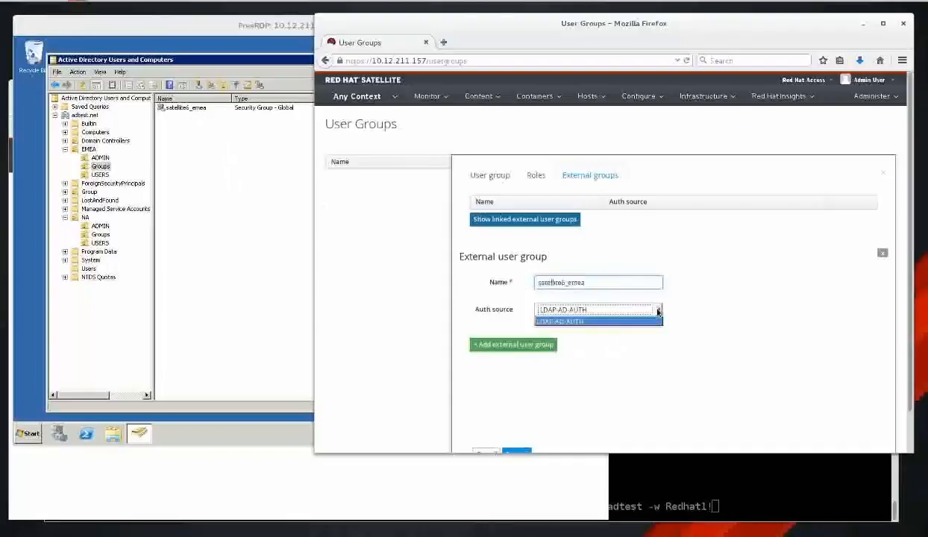
pyautogui.click(658, 312)
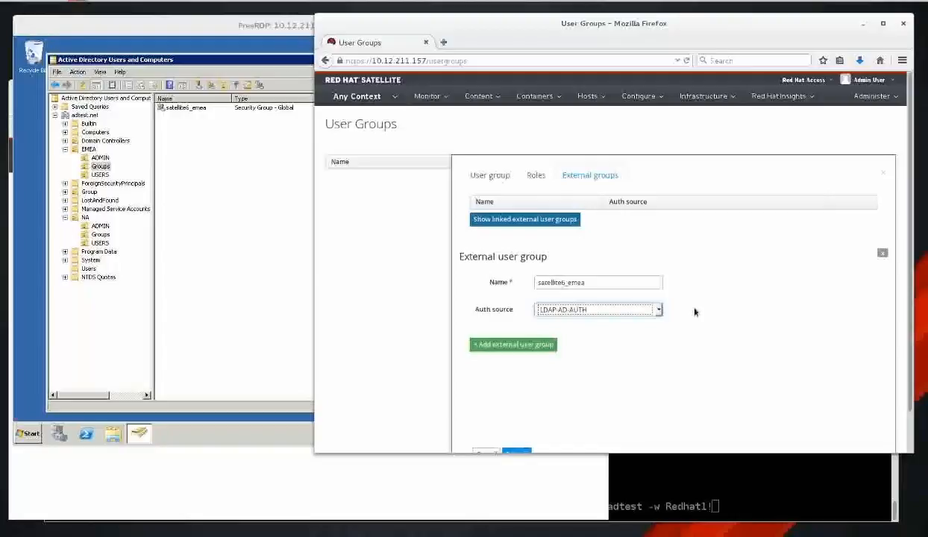
pyautogui.scroll(-1, 694, 312)
pyautogui.click(516, 413)
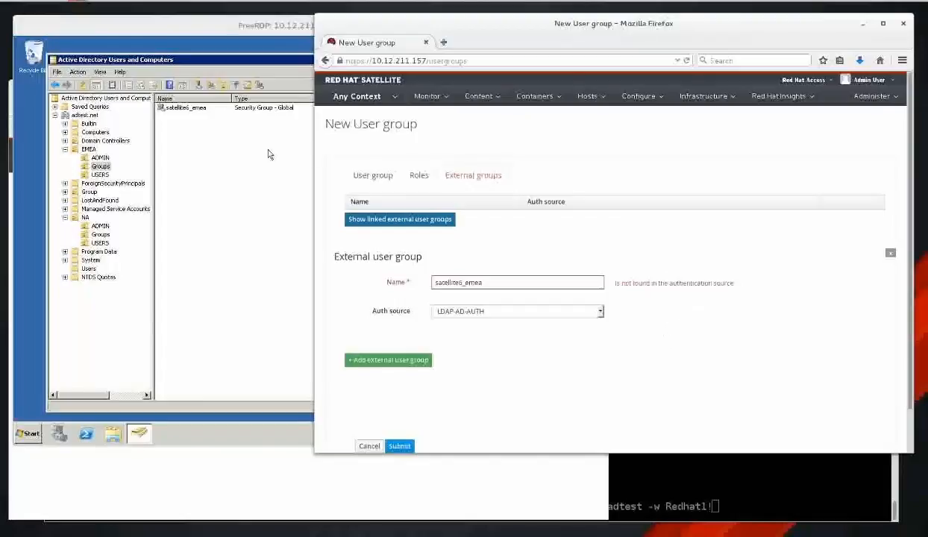
# In the AD console, browse from EMEA Groups up through EMEA to the adtest.net domain root.
pyautogui.click(239, 73)
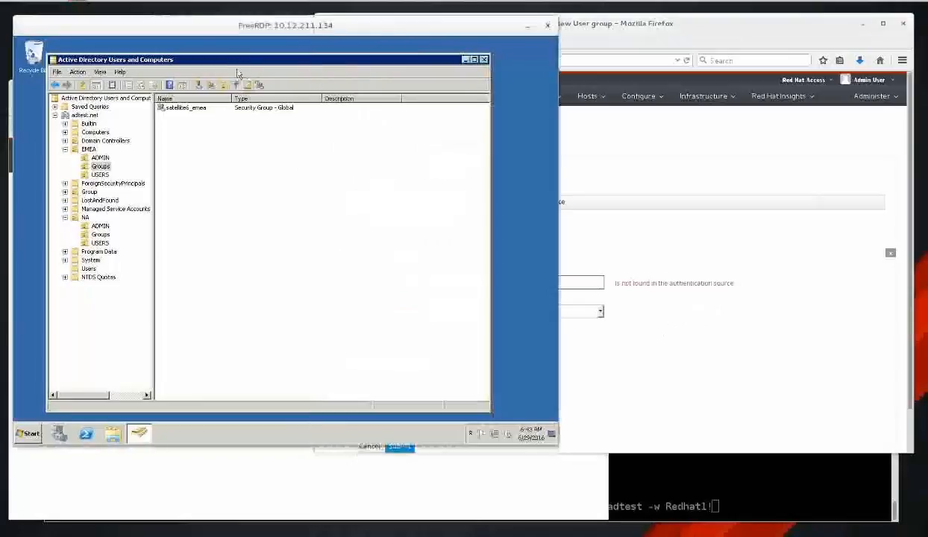
pyautogui.click(190, 113)
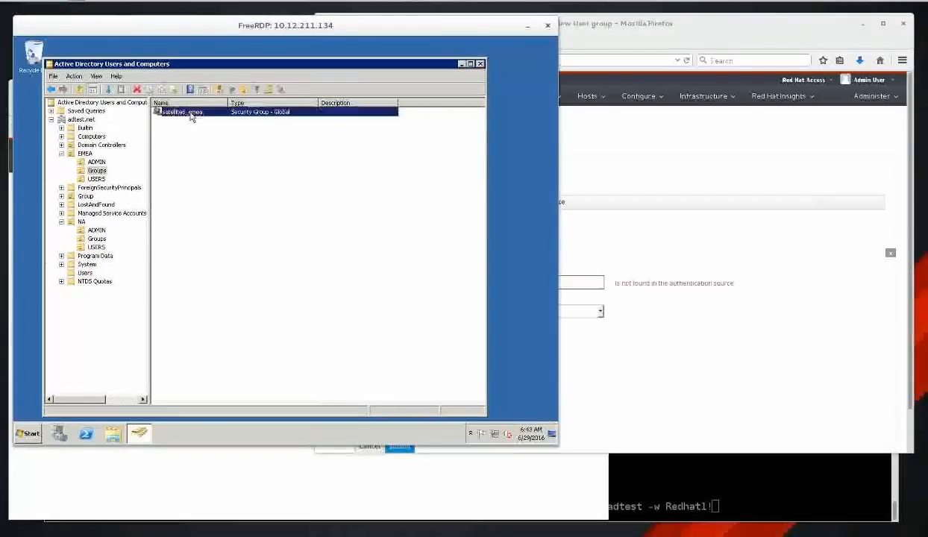
pyautogui.click(101, 171)
pyautogui.click(84, 153)
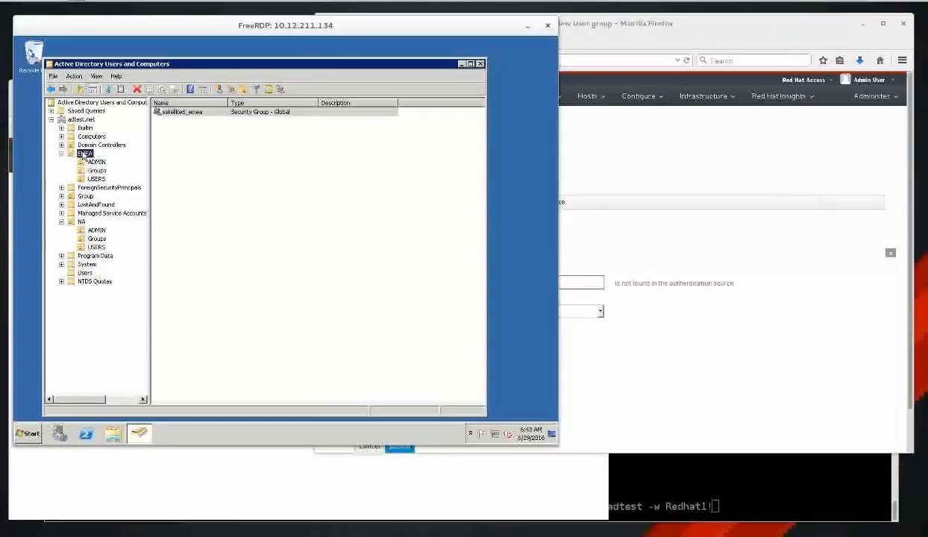
pyautogui.click(82, 120)
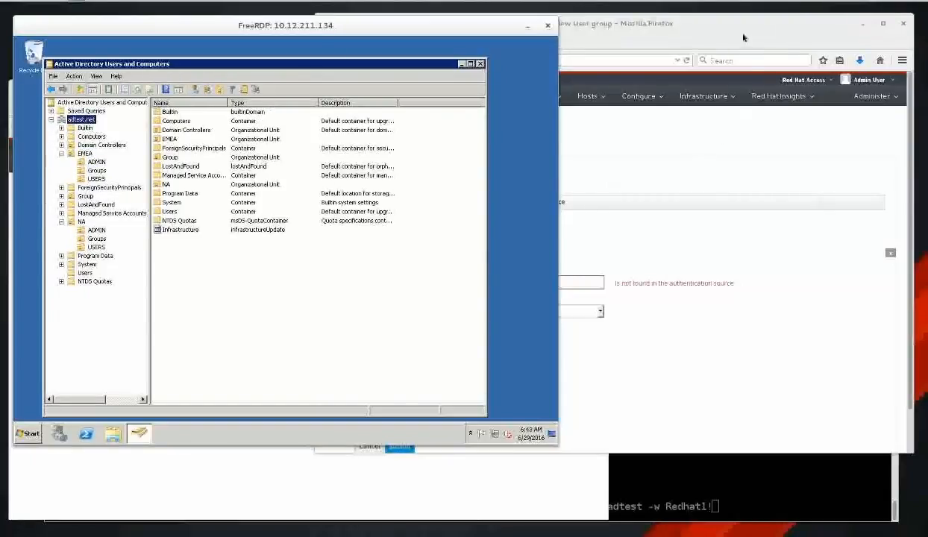
pyautogui.click(743, 37)
# Open the AD-AUTH LDAP source's account settings and compare with the AD Users container.
pyautogui.moveTo(872, 95)
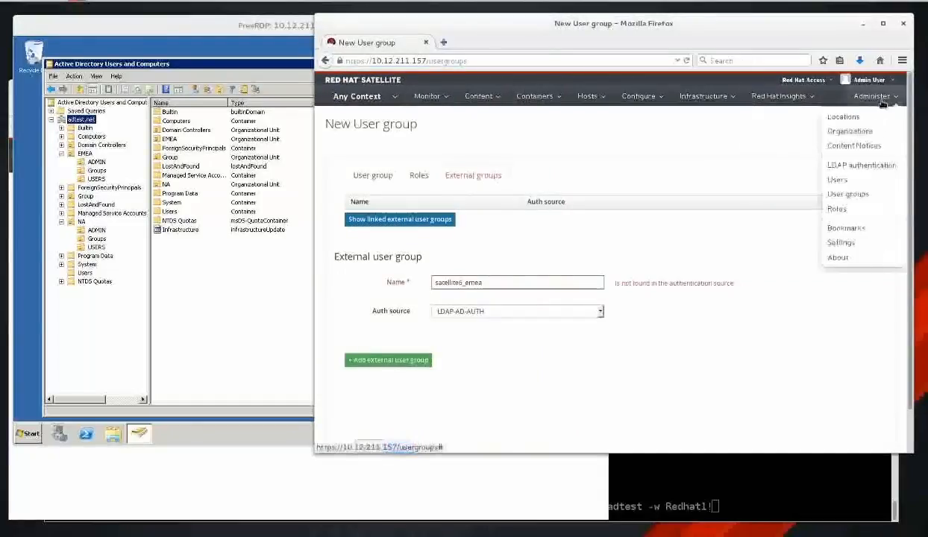
pyautogui.click(874, 167)
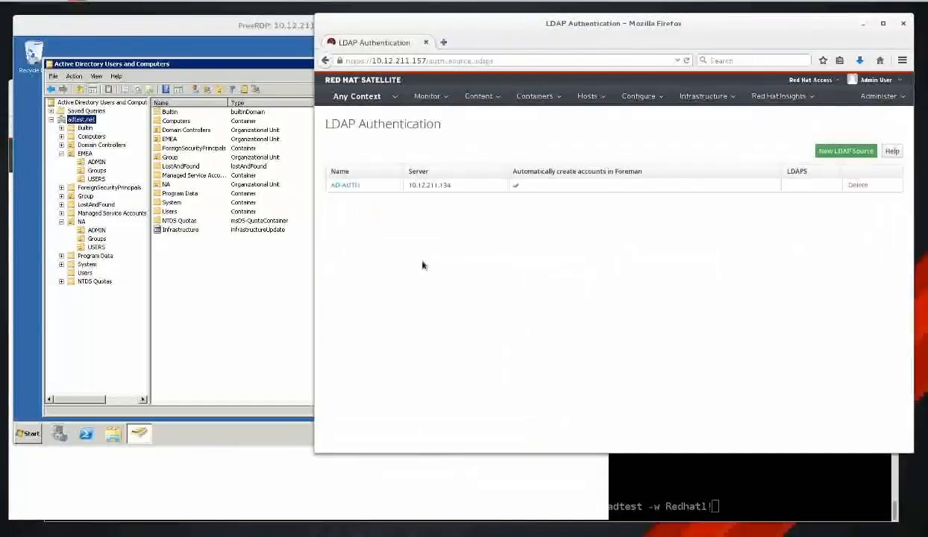
pyautogui.click(342, 185)
pyautogui.click(543, 175)
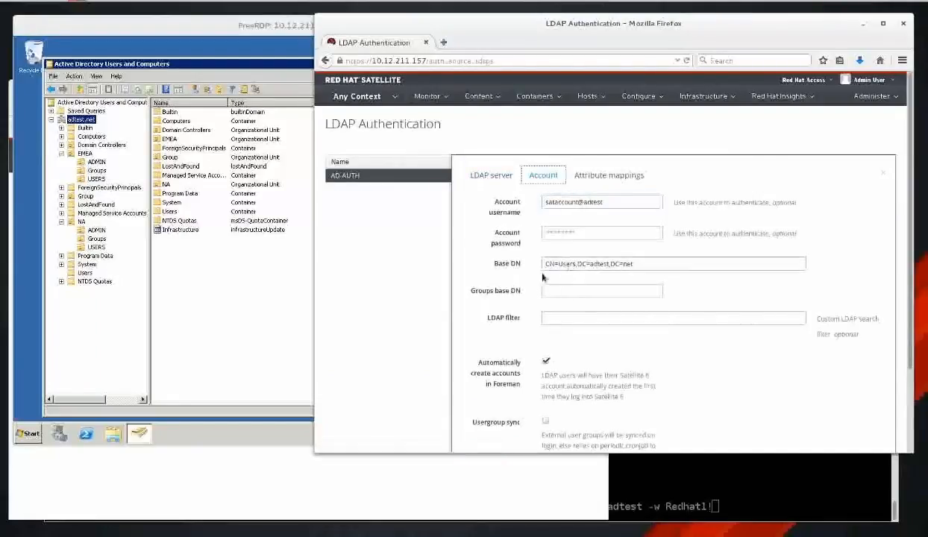
pyautogui.click(86, 273)
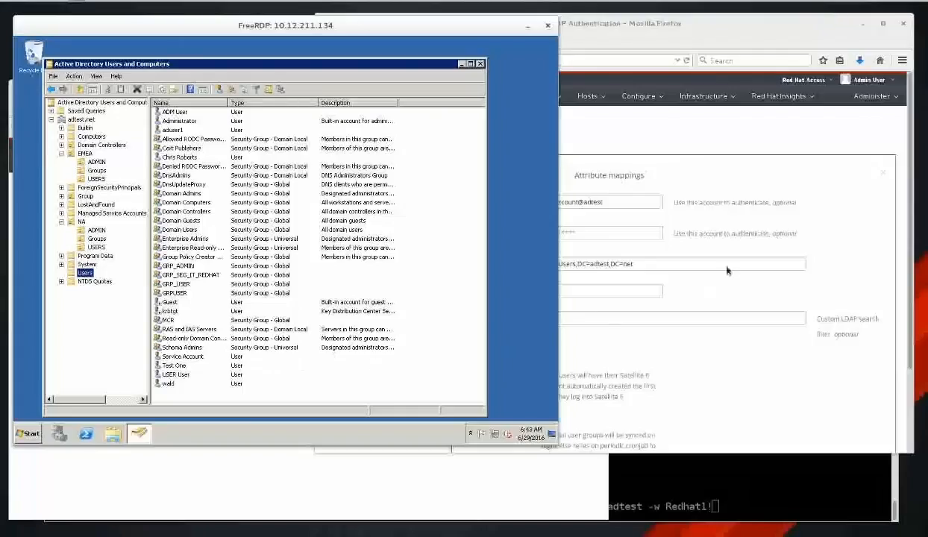
pyautogui.click(771, 176)
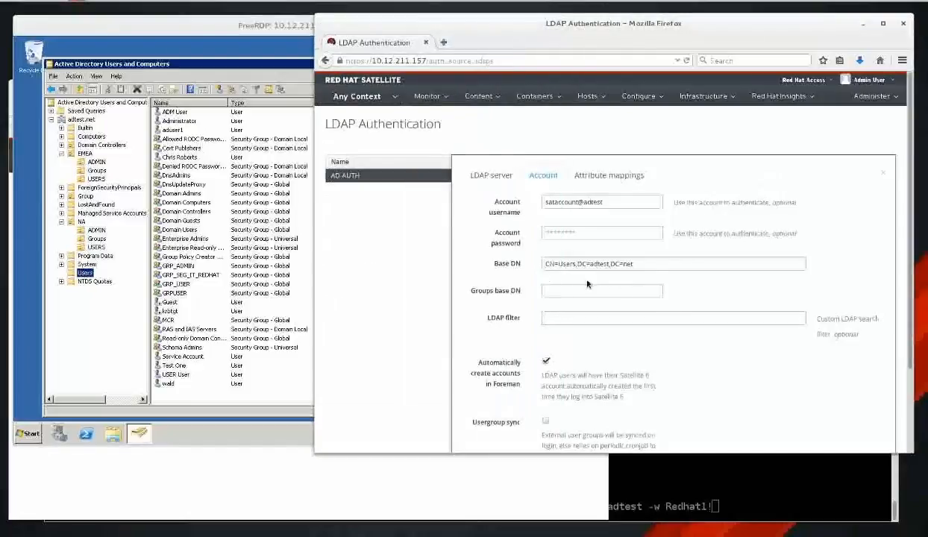
# Delete 'CN=Users,' from the Base DN, leaving DC=adtest,DC=net, and save the source.
pyautogui.moveTo(577, 264); pyautogui.dragTo(516, 268)
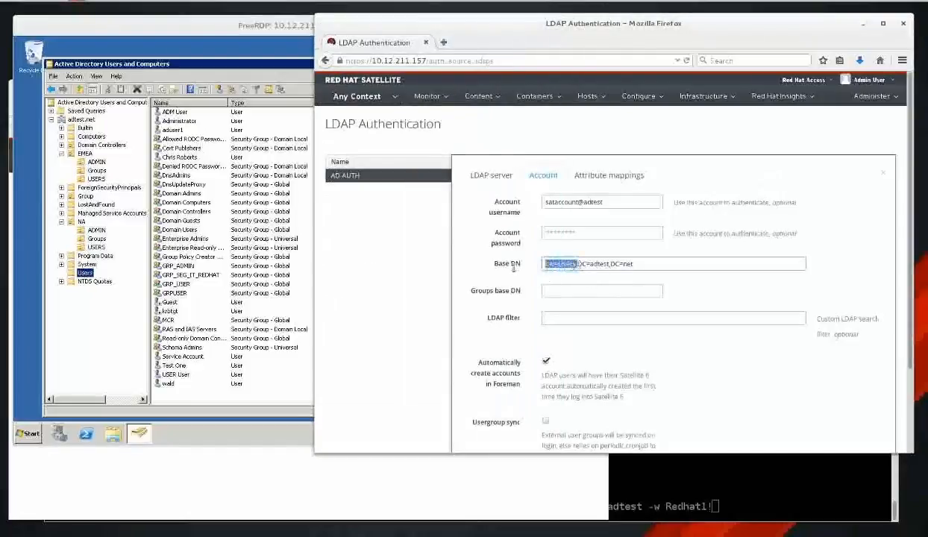
pyautogui.press('BackSpace')
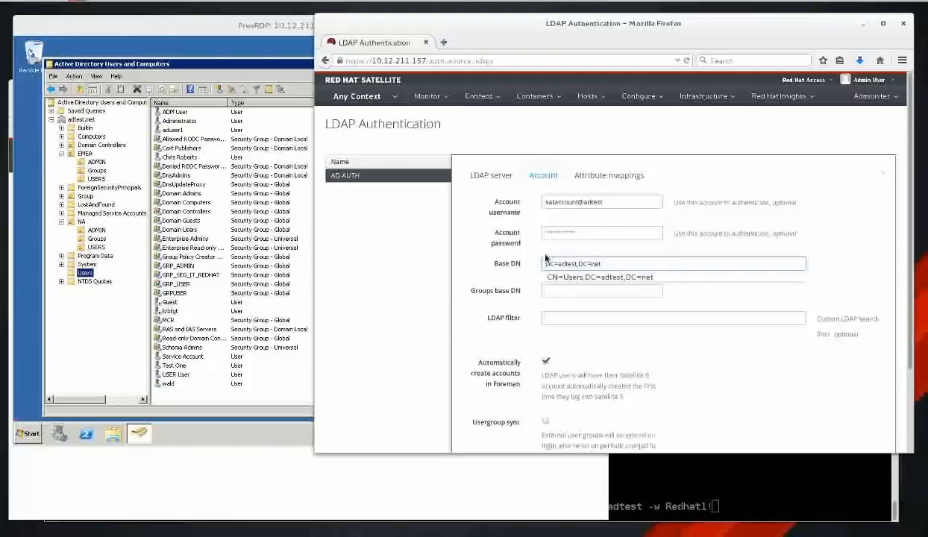
pyautogui.hotkey('ctrl', 'z')
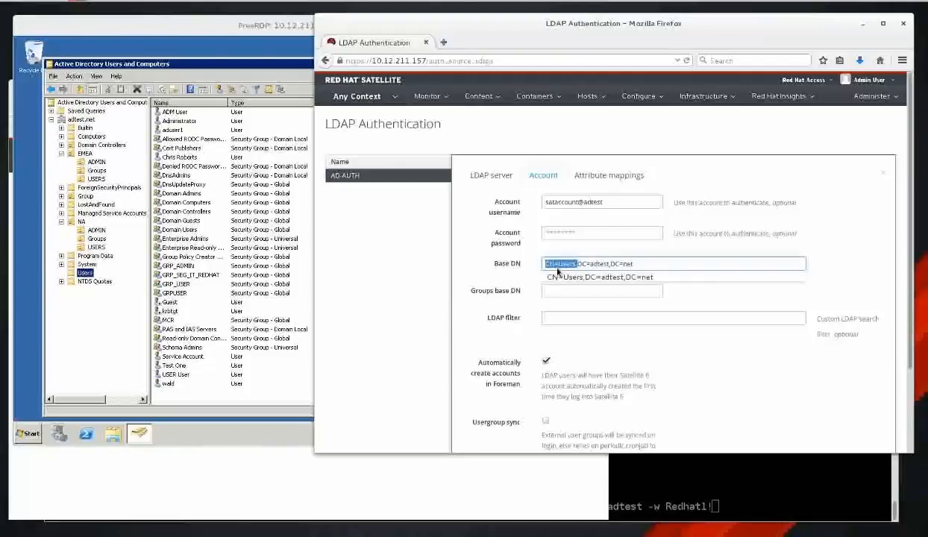
pyautogui.click(693, 278)
pyautogui.click(601, 291)
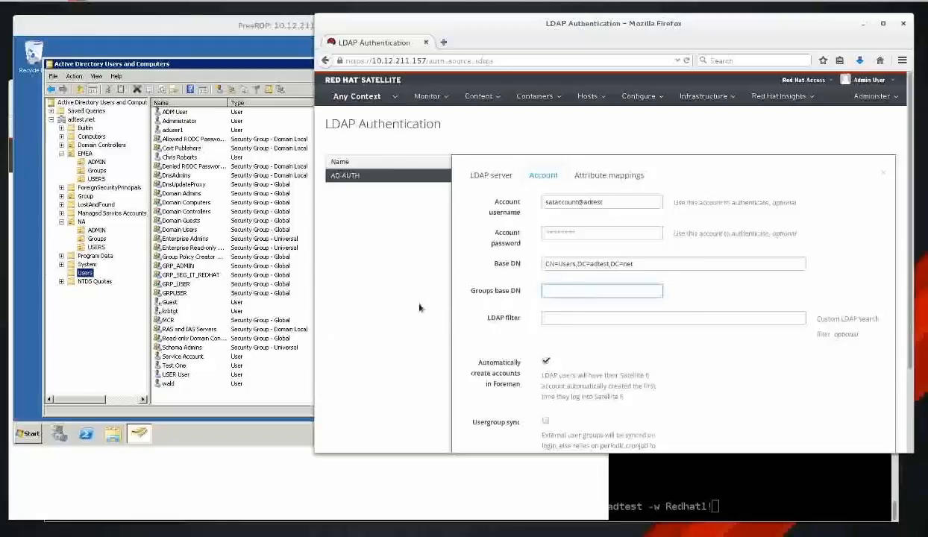
pyautogui.click(571, 294)
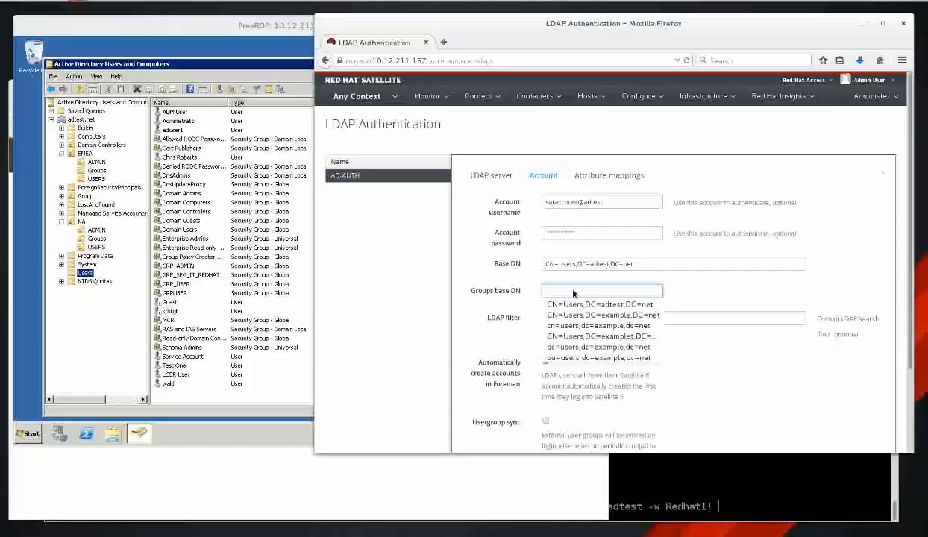
pyautogui.moveTo(578, 264); pyautogui.dragTo(528, 265)
pyautogui.click(576, 264)
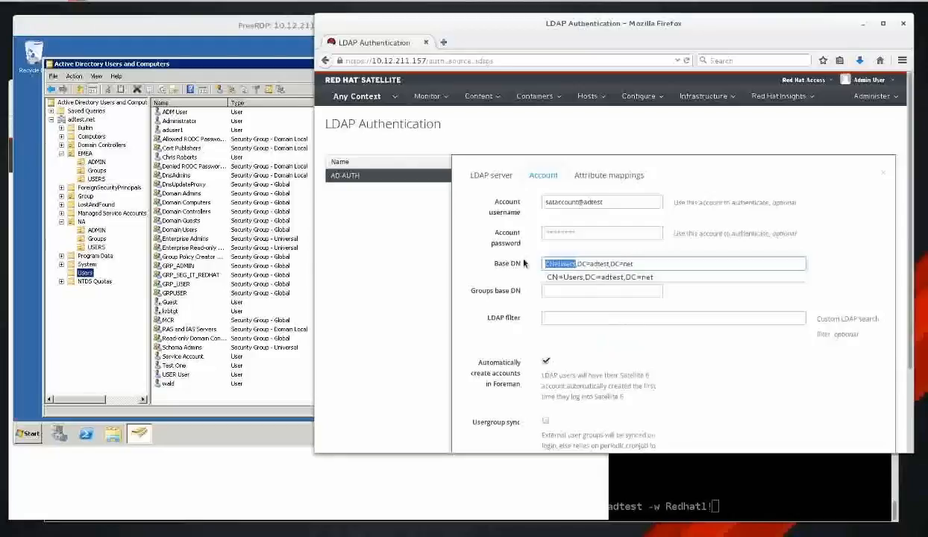
pyautogui.press('Delete')
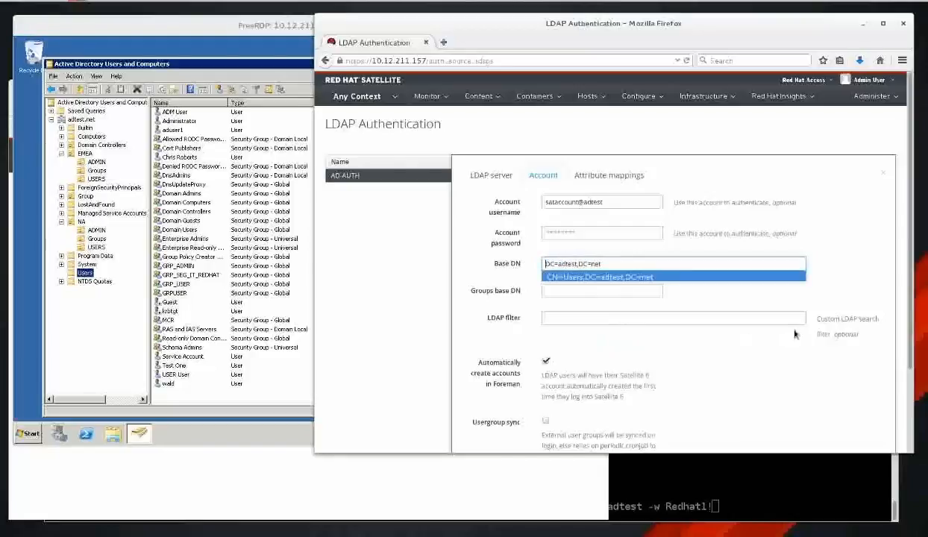
pyautogui.click(790, 295)
pyautogui.scroll(-3, 837, 286)
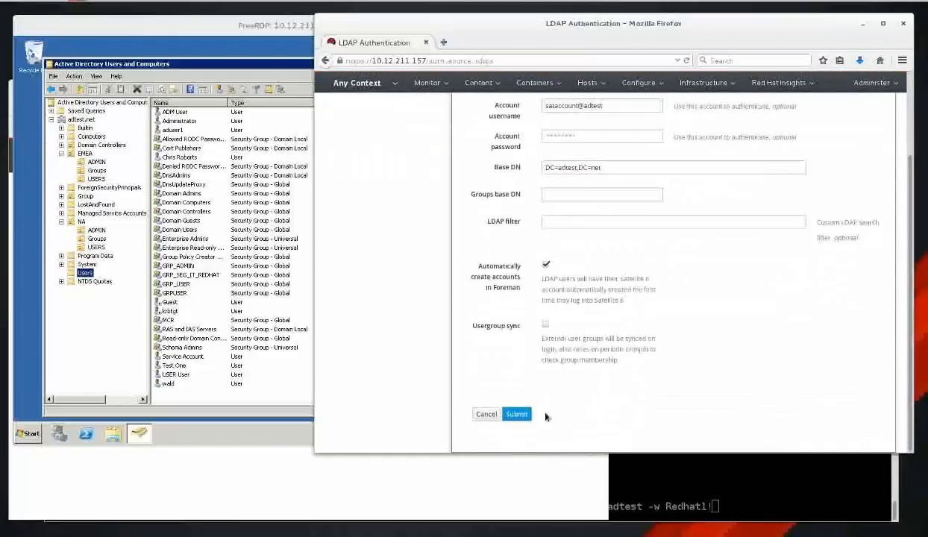
pyautogui.click(517, 415)
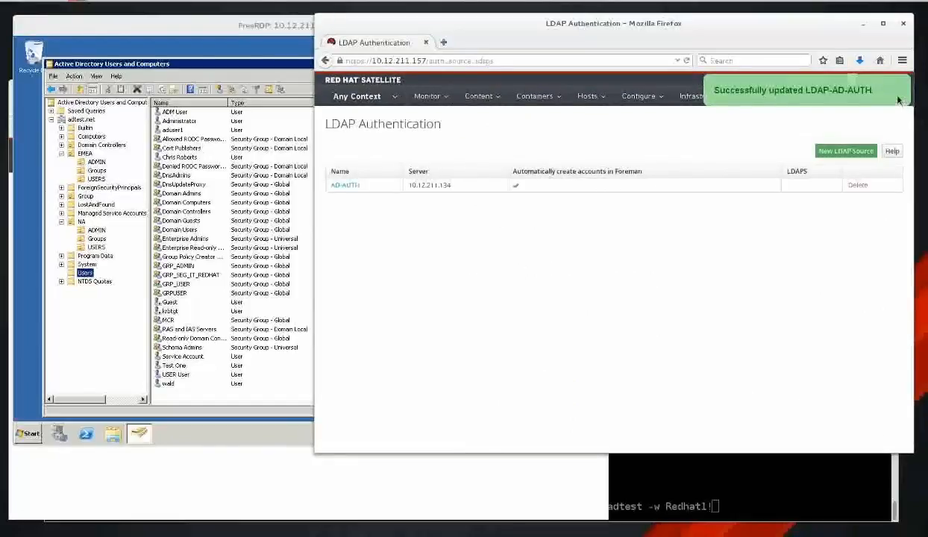
# Start a new satellite6_emea user group from Administer > User groups and assign its roles.
pyautogui.click(878, 81)
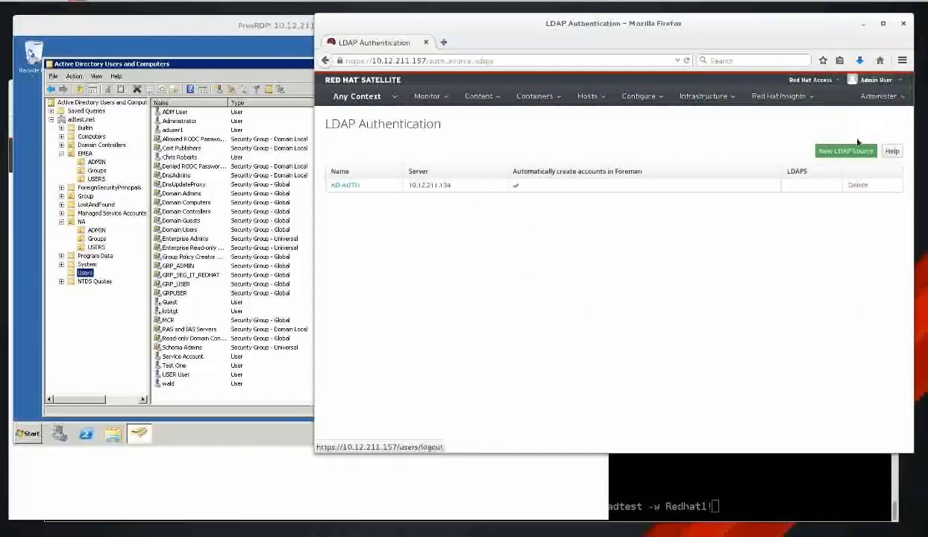
pyautogui.click(878, 96)
pyautogui.click(855, 194)
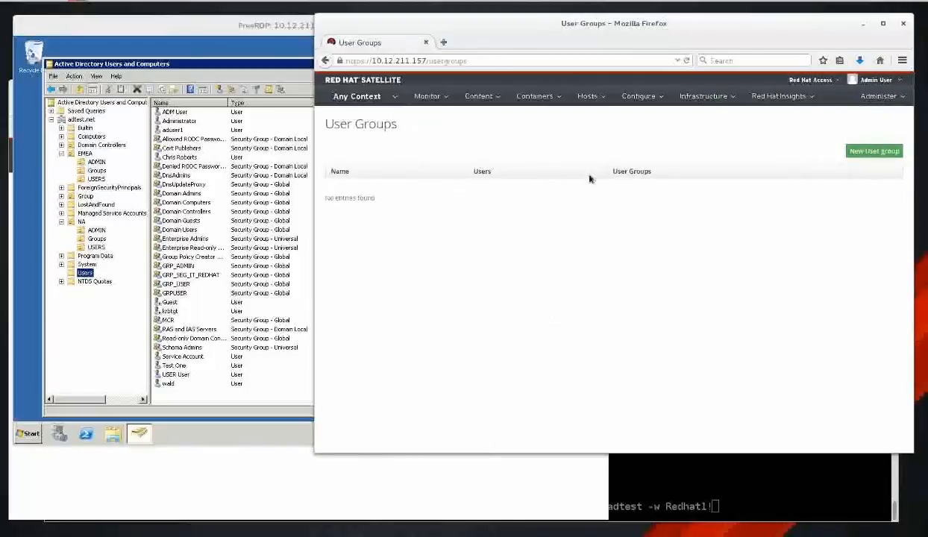
pyautogui.click(873, 150)
pyautogui.write('satellite_emea')
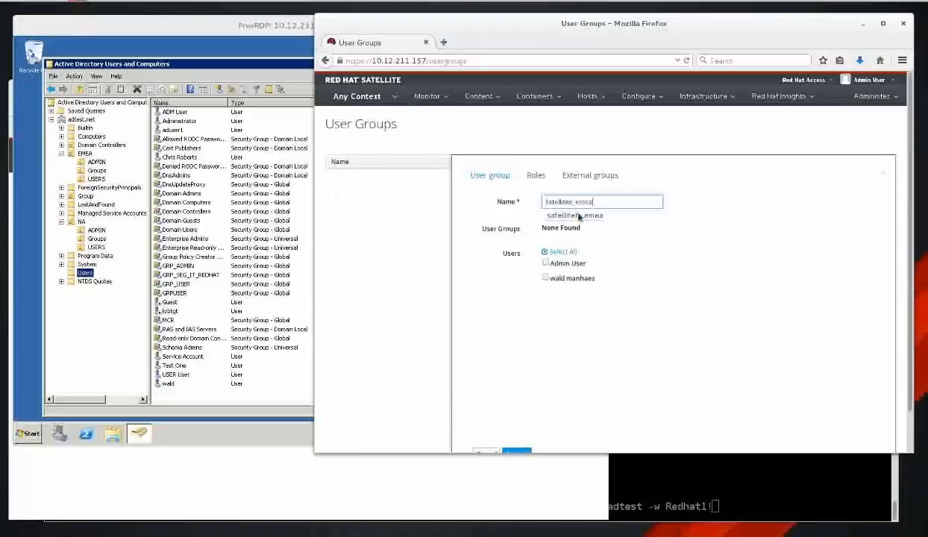
pyautogui.click(536, 174)
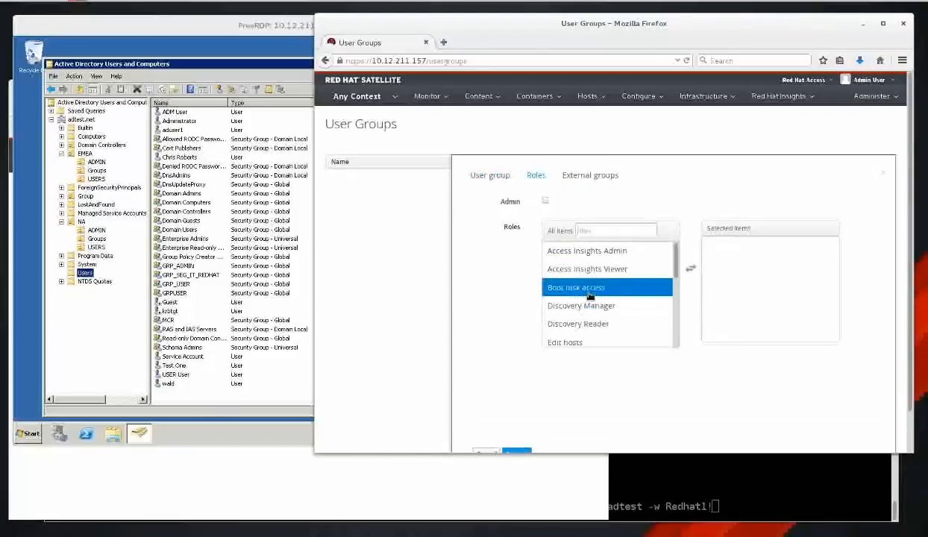
pyautogui.click(567, 288)
pyautogui.click(567, 288)
pyautogui.click(567, 288)
pyautogui.click(567, 288)
pyautogui.click(567, 287)
# Link the pasted external group name from LDAP-AD-AUTH and submit the group.
pyautogui.click(601, 175)
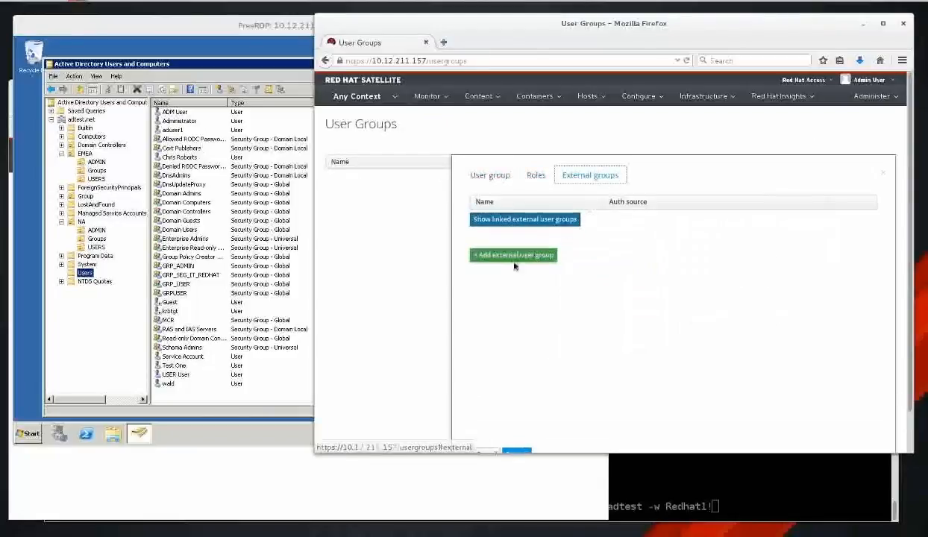
pyautogui.click(513, 254)
pyautogui.click(579, 283)
pyautogui.write('satellite6_emea')
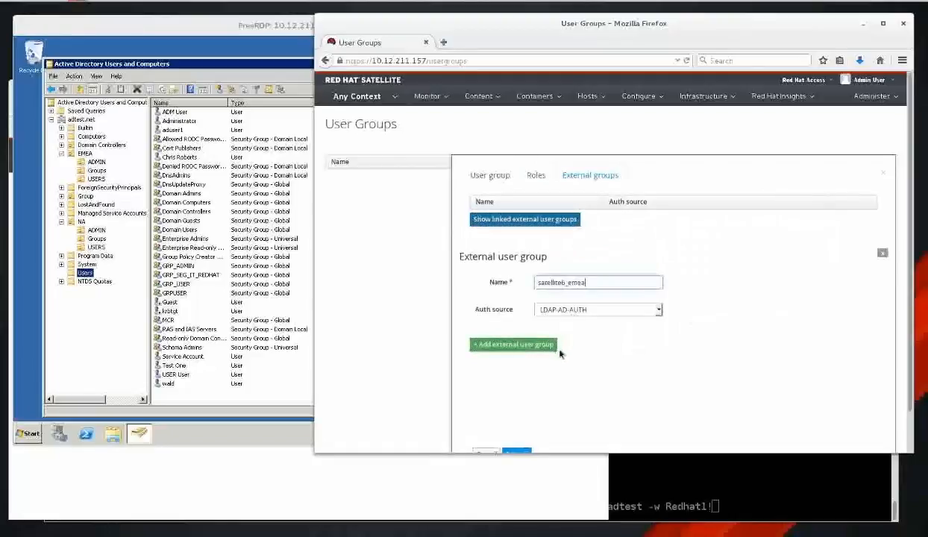
pyautogui.scroll(-1, 548, 409)
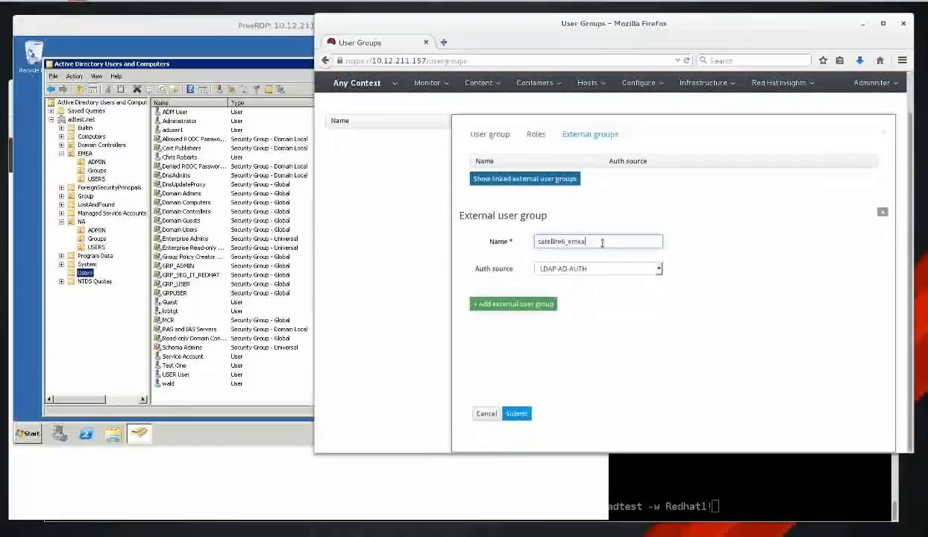
pyautogui.click(522, 414)
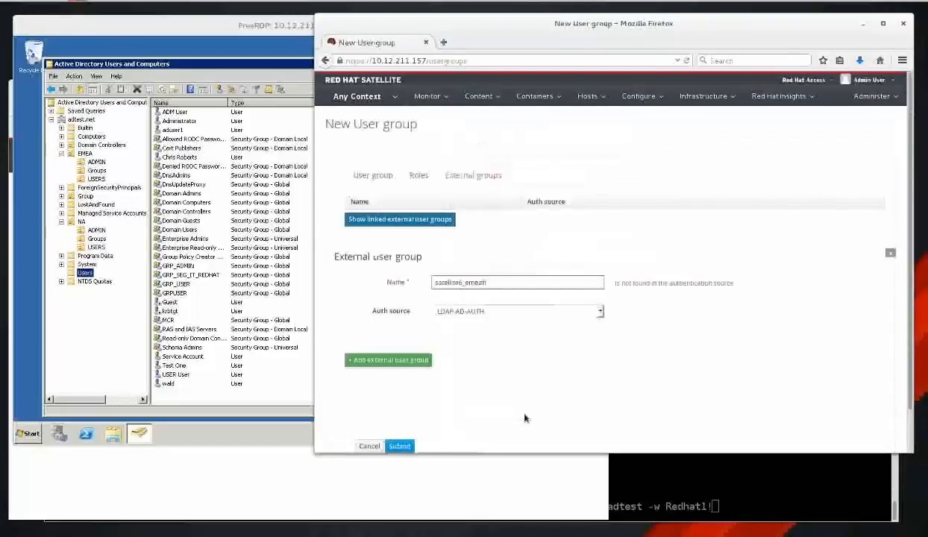
# Remove the stray characters from the external group name, resubmit, and open satellite6_emea.
pyautogui.click(540, 280)
pyautogui.press('BackSpace')
pyautogui.press('BackSpace')
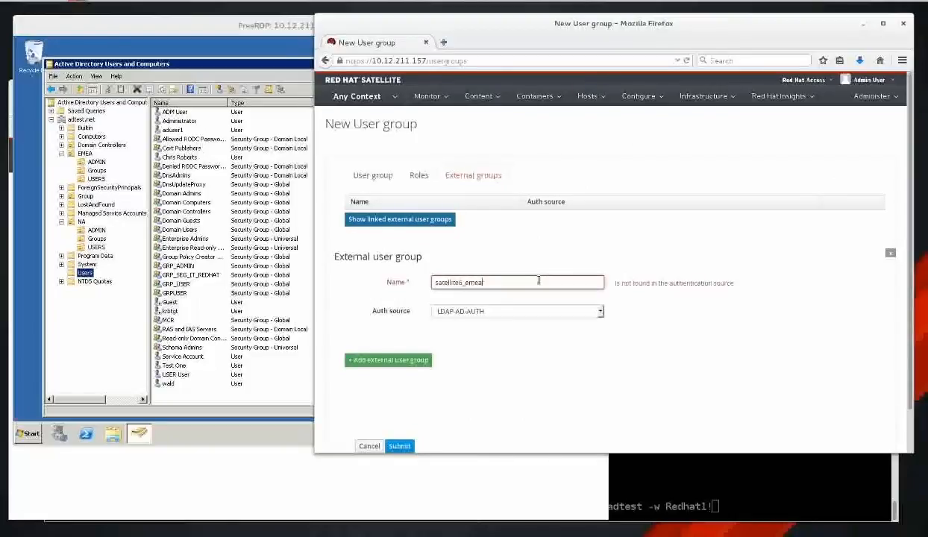
pyautogui.click(398, 446)
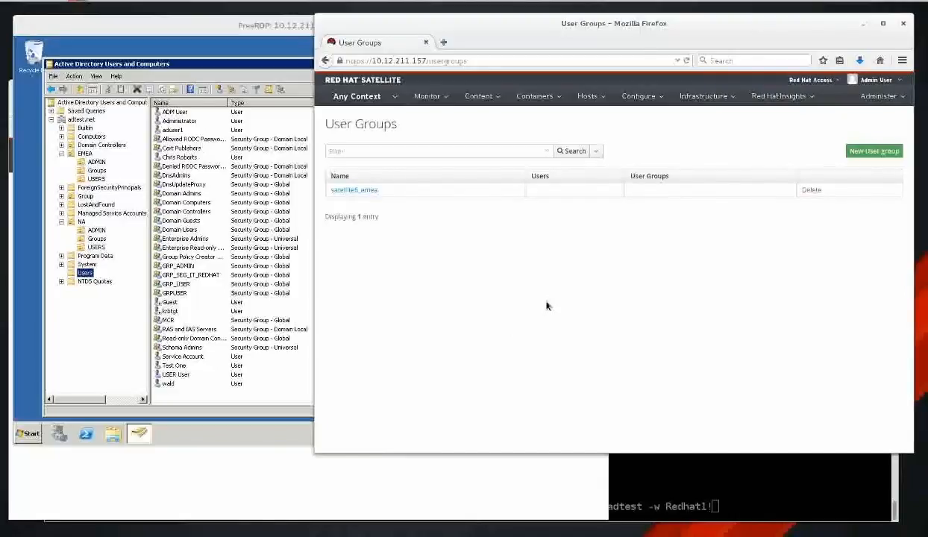
pyautogui.click(364, 194)
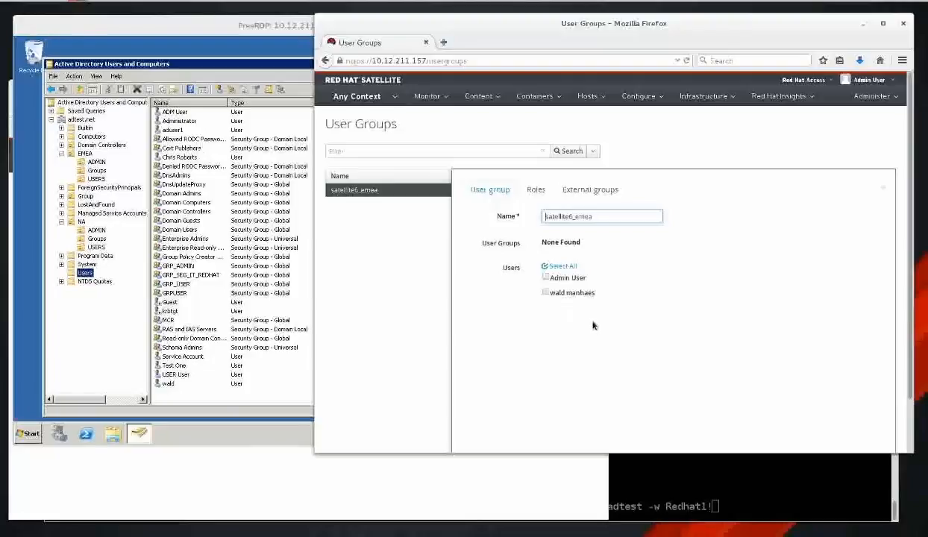
# Cancel the pending ldapsearch, clear the terminal, and run less /etc/cron.d/foreman.
pyautogui.click(738, 475)
pyautogui.hotkey('ctrl', 'c')
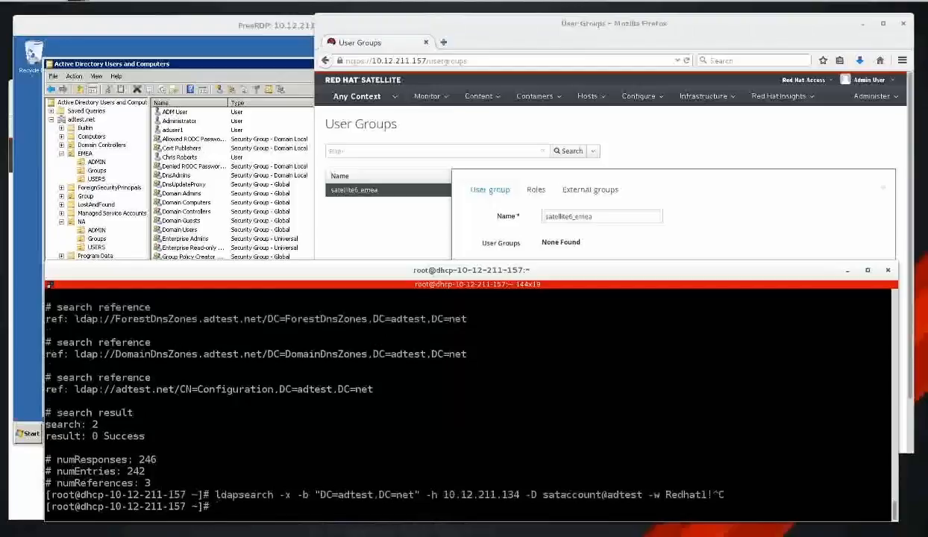
pyautogui.hotkey('ctrl', 'l')
pyautogui.write('mote')
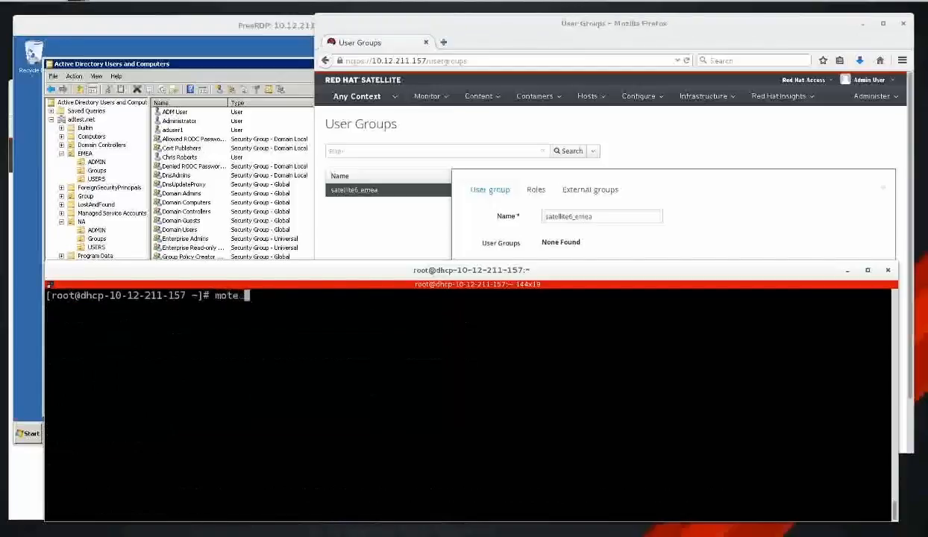
pyautogui.press('BackSpace')
pyautogui.press('BackSpace')
pyautogui.write('re')
pyautogui.hotkey('ctrl', 'c')
pyautogui.write('less /etc/')
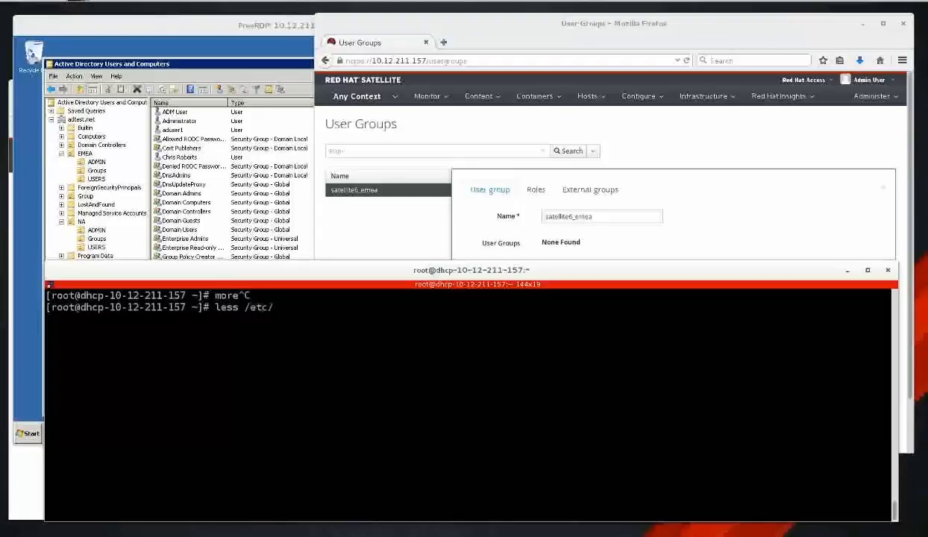
pyautogui.write('cron.d/foreman')
pyautogui.press('Return')
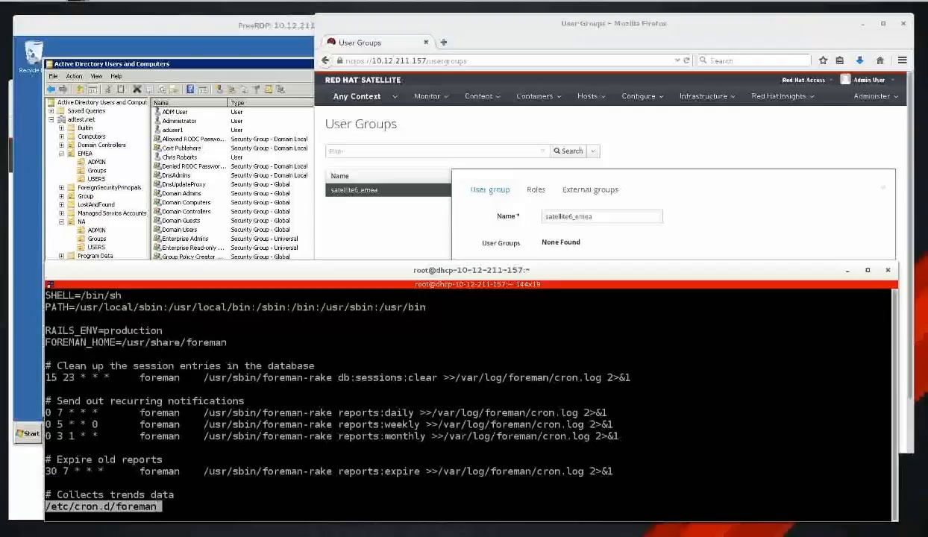
# Find and highlight the 30-minute foreman-rake ldap:refresh_usergroups cron entry.
pyautogui.press('Down')
pyautogui.press('Down')
pyautogui.press('Down')
pyautogui.press('Down')
pyautogui.press('Down')
pyautogui.press('Down')
pyautogui.press('Down')
pyautogui.press('Down')
pyautogui.press('Down')
pyautogui.press('Down')
pyautogui.press('Down')
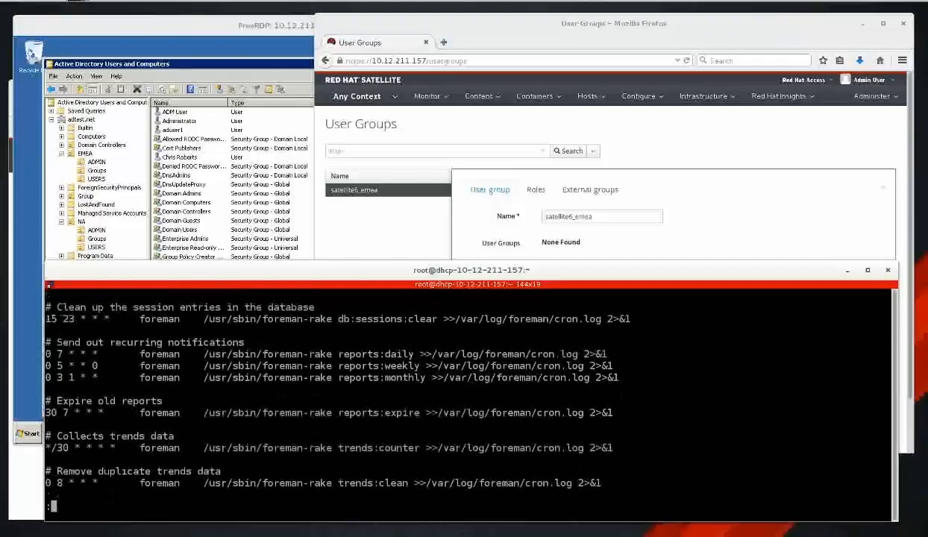
pyautogui.press('Down')
pyautogui.press('Down')
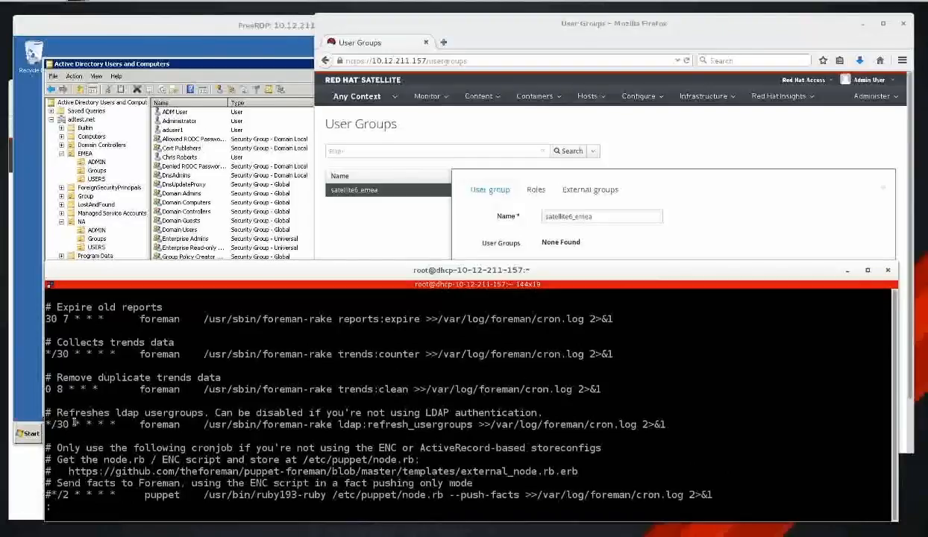
pyautogui.moveTo(47, 412); pyautogui.dragTo(666, 424)
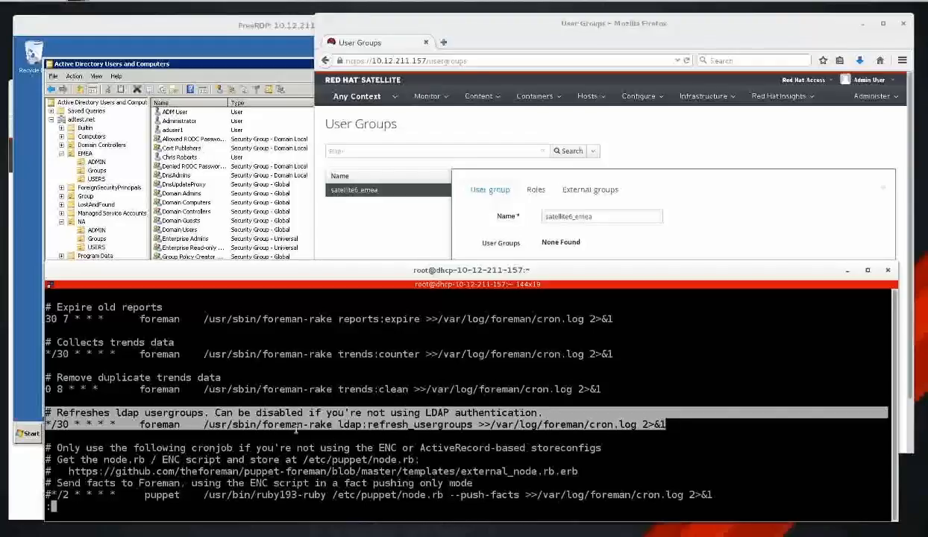
pyautogui.click(310, 410)
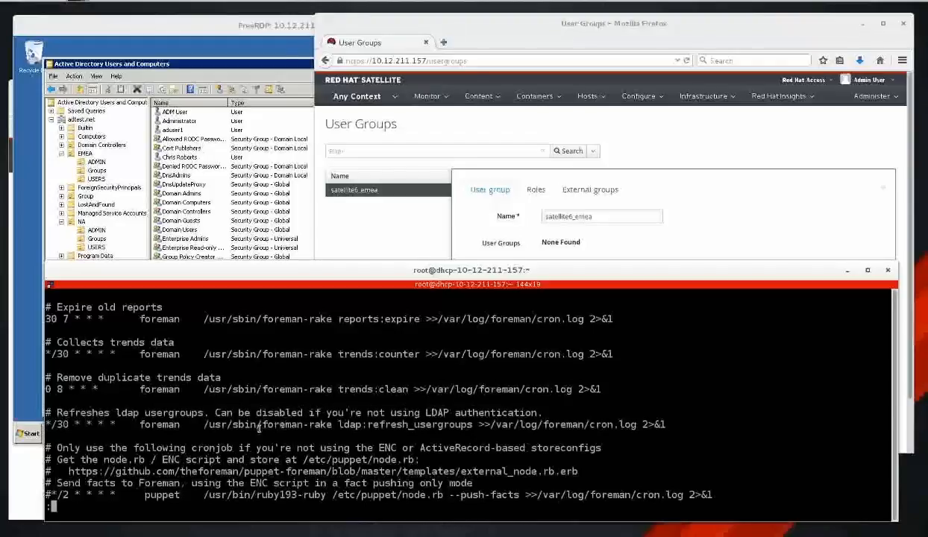
pyautogui.moveTo(264, 422); pyautogui.dragTo(473, 430)
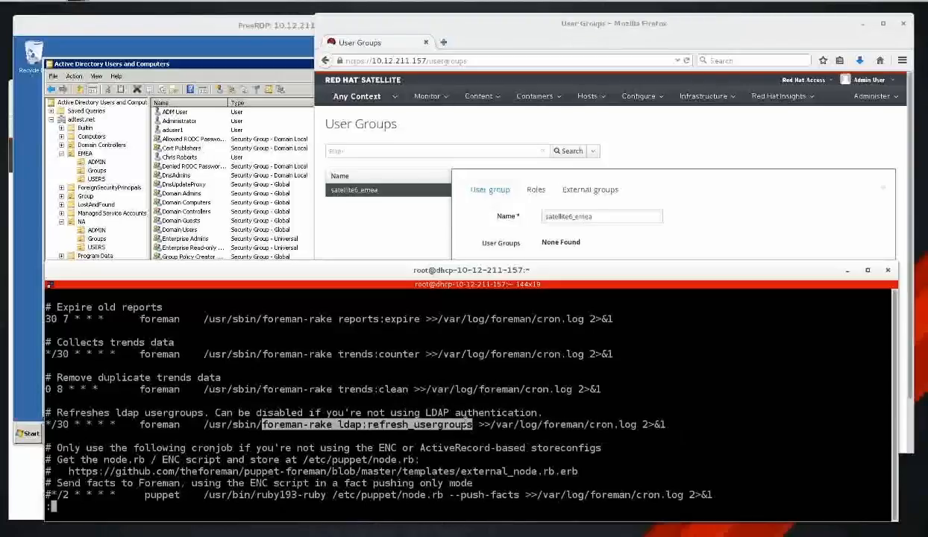
pyautogui.click(704, 210)
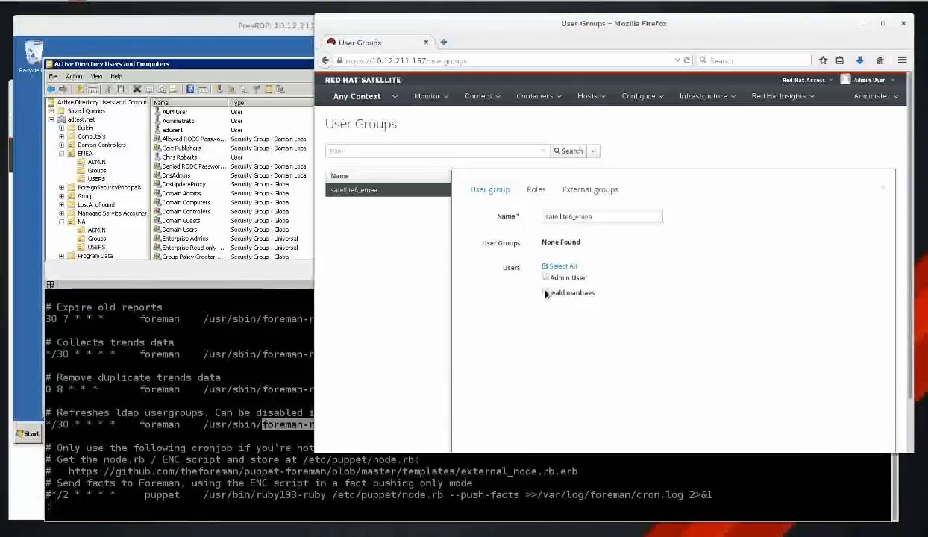
# Tick the AD user under Users, save satellite6_emea, and reopen the group to check members.
pyautogui.click(545, 294)
pyautogui.scroll(-2, 724, 297)
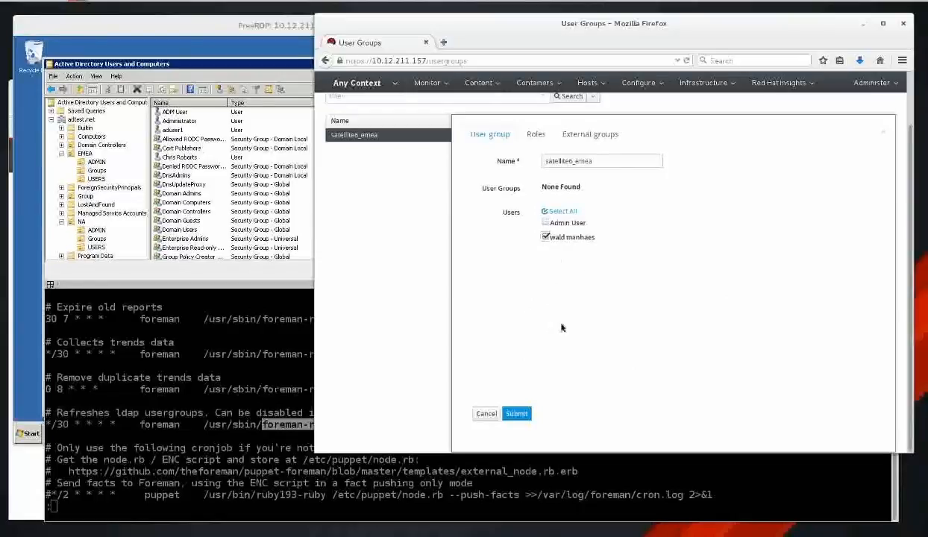
pyautogui.click(515, 413)
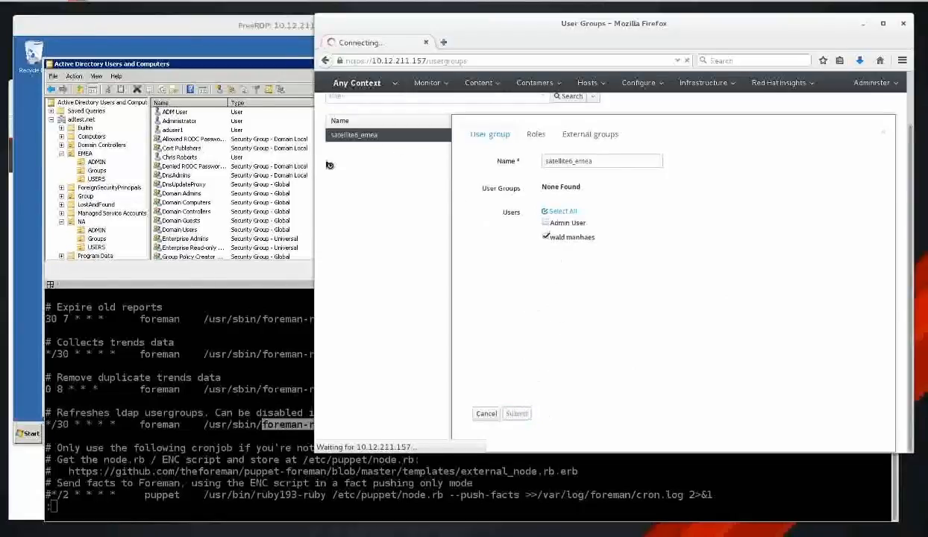
pyautogui.click(354, 190)
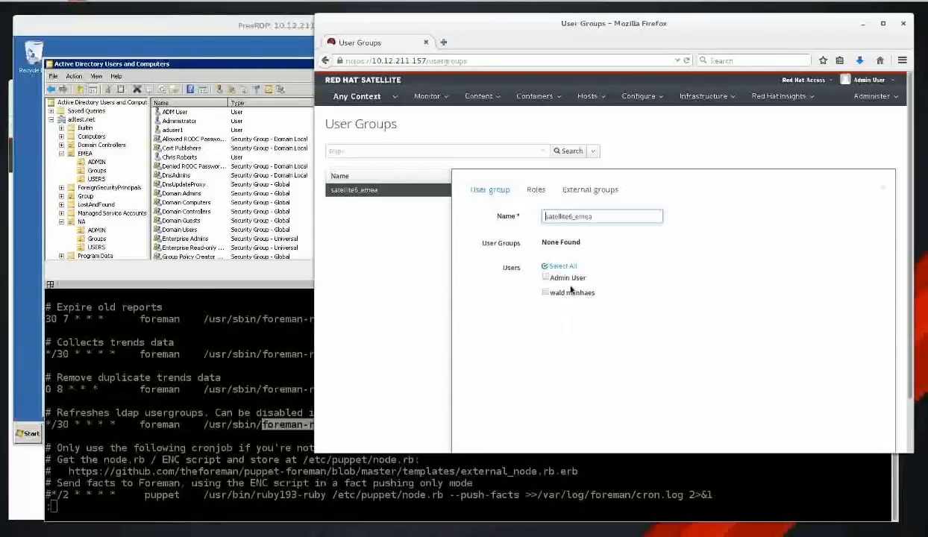
# Copy foreman-rake ldap:refresh_usergroups from the Foreman cron file and run it manually in the terminal.
pyautogui.click(294, 461)
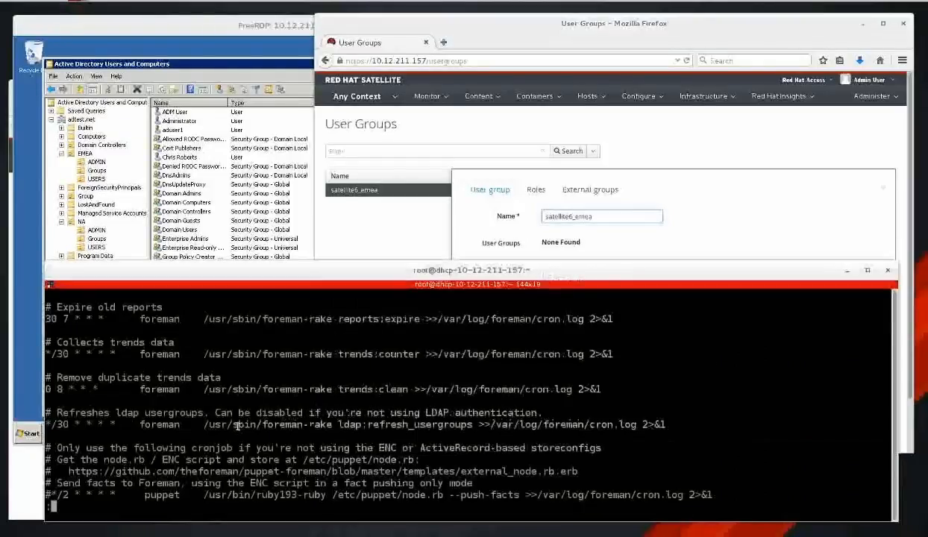
pyautogui.moveTo(310, 424); pyautogui.dragTo(472, 423)
pyautogui.press('q')
pyautogui.middleClick(461, 425)
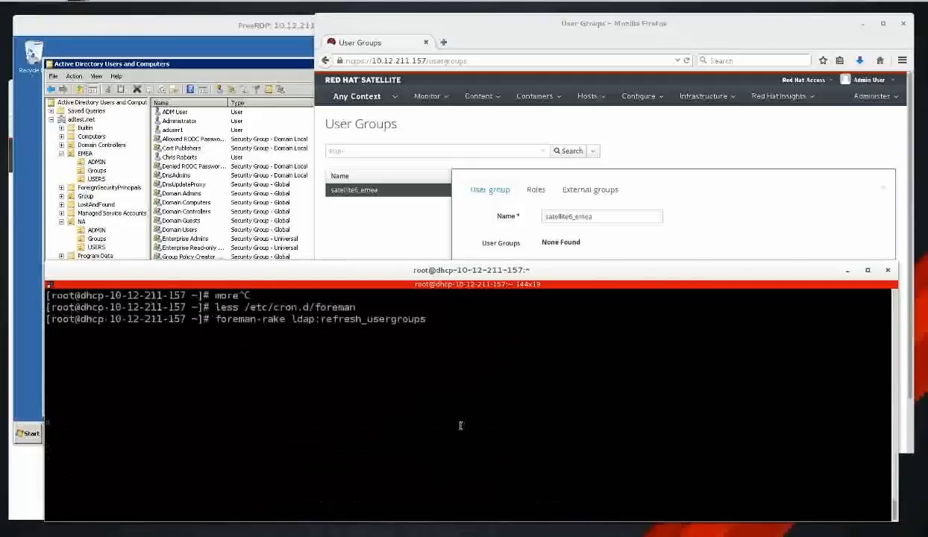
pyautogui.press('Return')
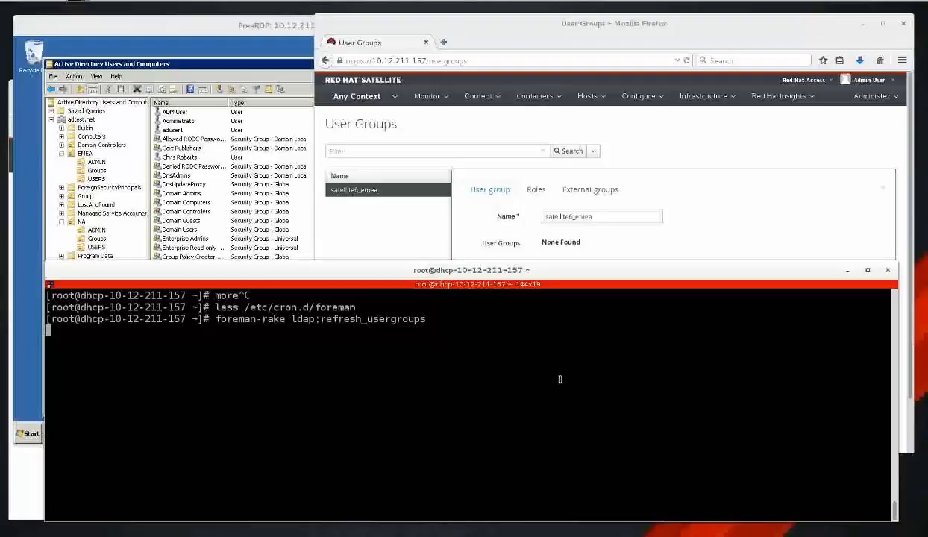
# Review satellite6_emea's linked LDAP external group, then cancel its edit form without saving.
pyautogui.click(679, 208)
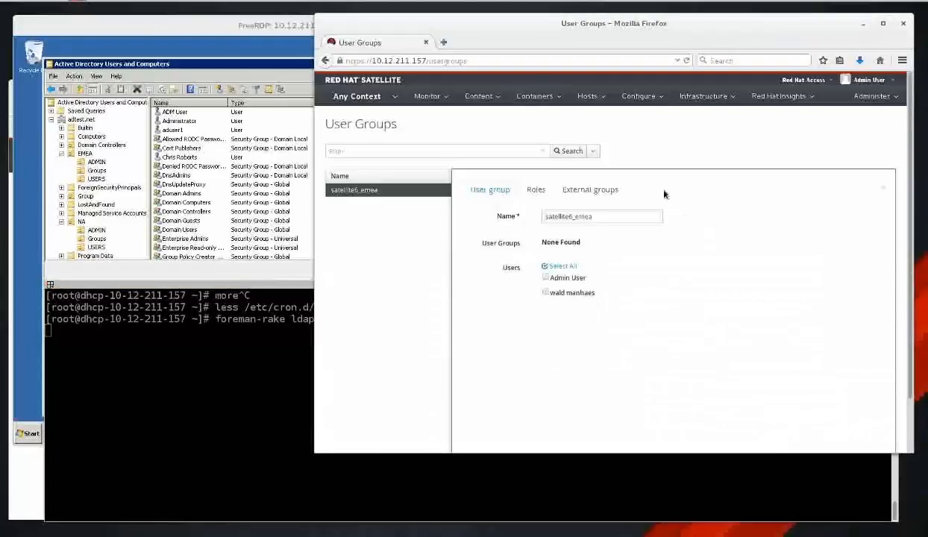
pyautogui.click(592, 191)
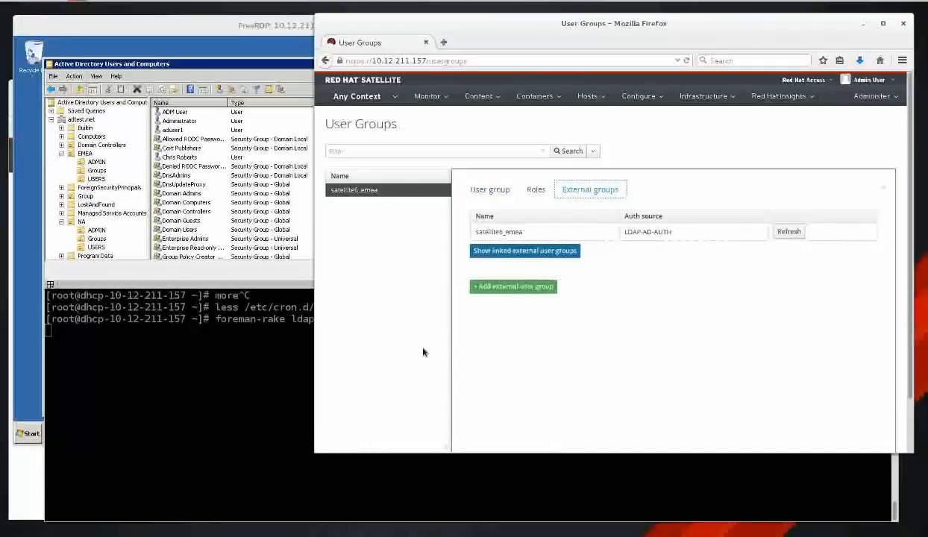
pyautogui.click(489, 190)
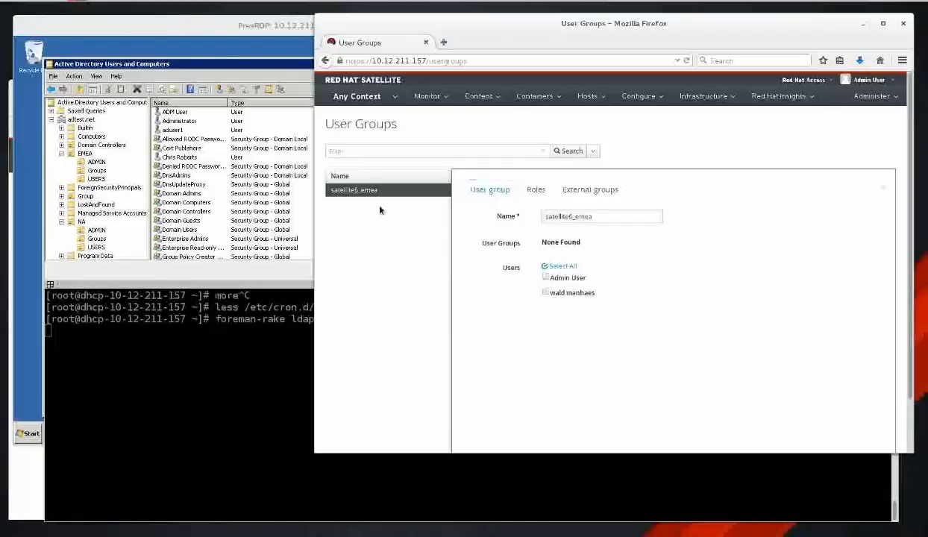
pyautogui.click(344, 188)
pyautogui.scroll(-2, 677, 395)
pyautogui.click(485, 413)
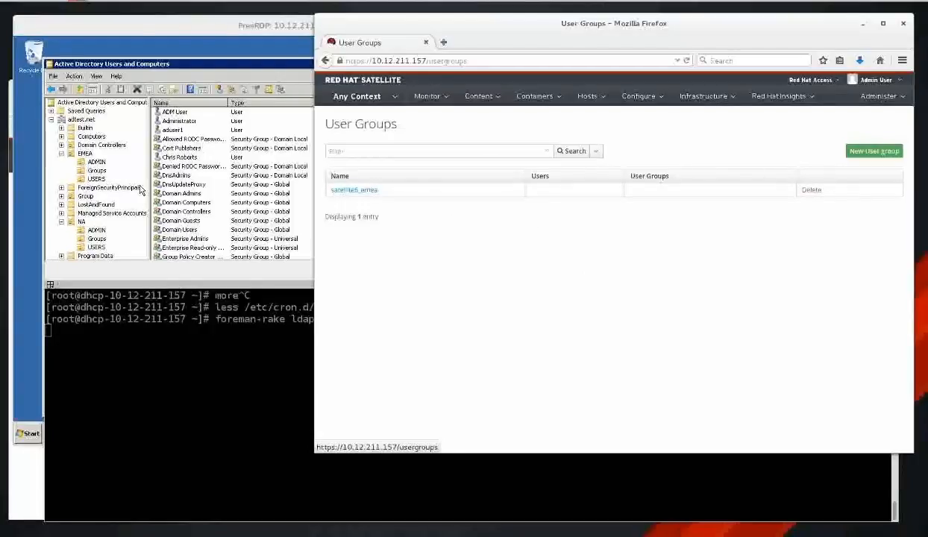
# Inspect User EMEA's Account tab under EMEA > ADMIN, cancel, and return to the private Satellite window.
pyautogui.click(97, 162)
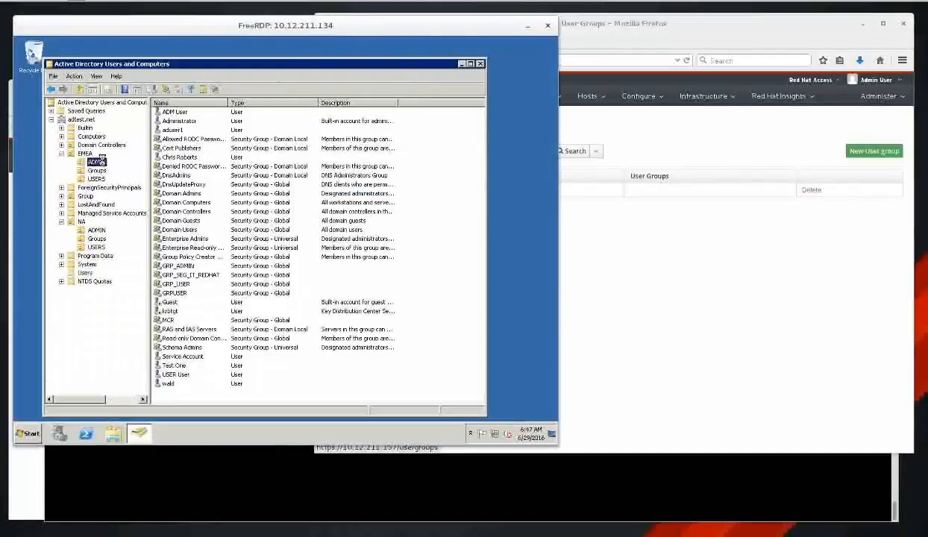
pyautogui.doubleClick(180, 112)
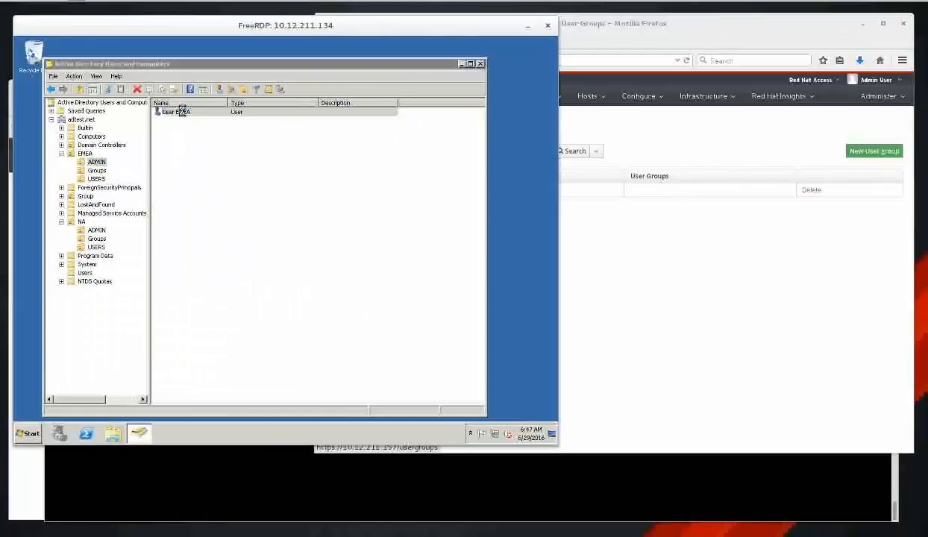
pyautogui.click(274, 170)
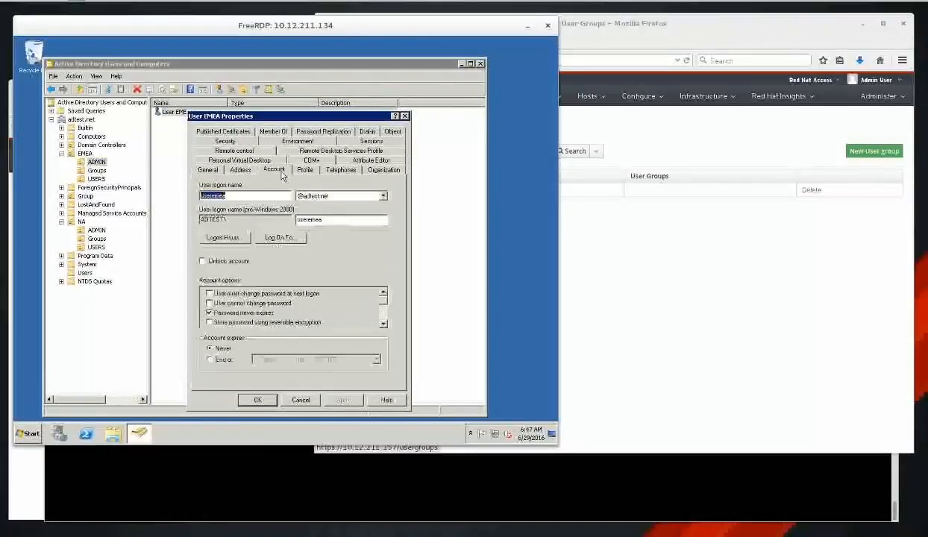
pyautogui.click(301, 400)
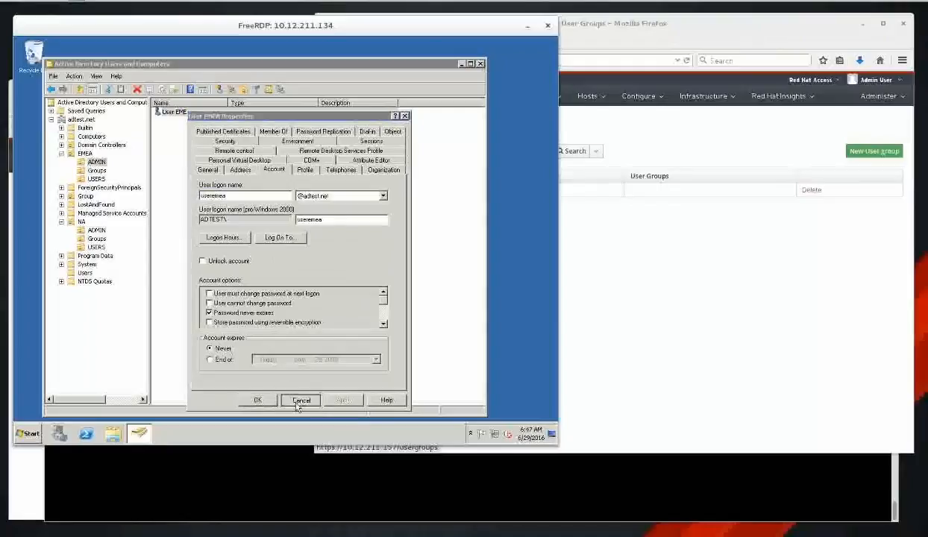
pyautogui.click(269, 485)
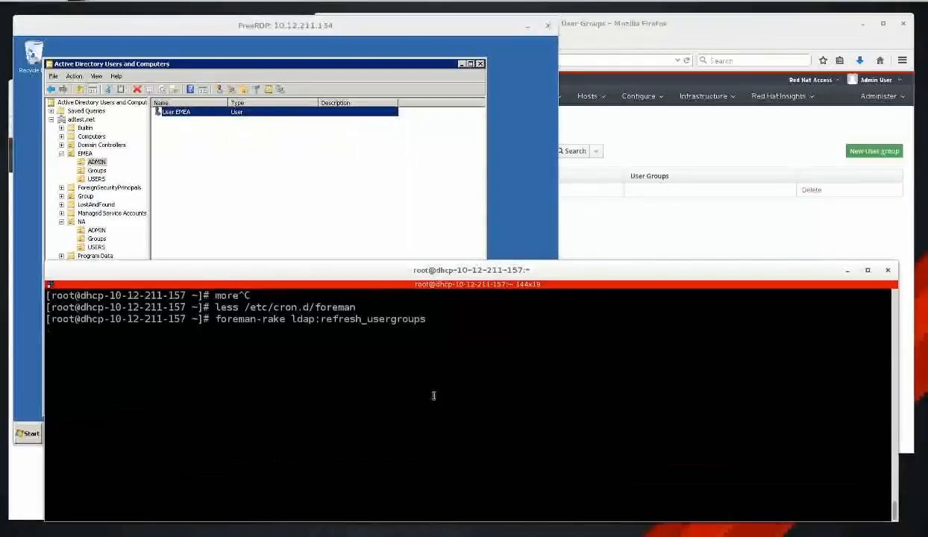
pyautogui.click(661, 246)
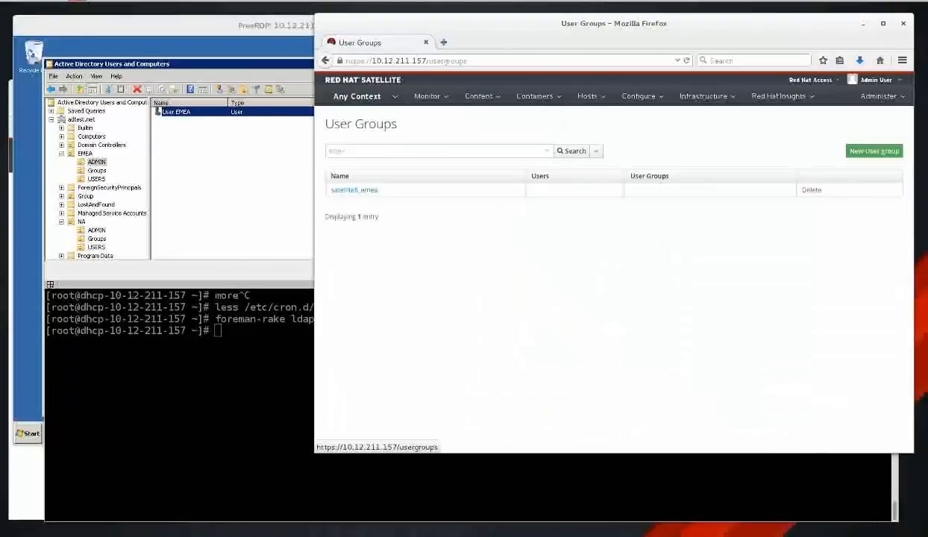
pyautogui.click(26, 485)
# Log the AD test user out of the private Satellite window.
pyautogui.moveTo(583, 151)
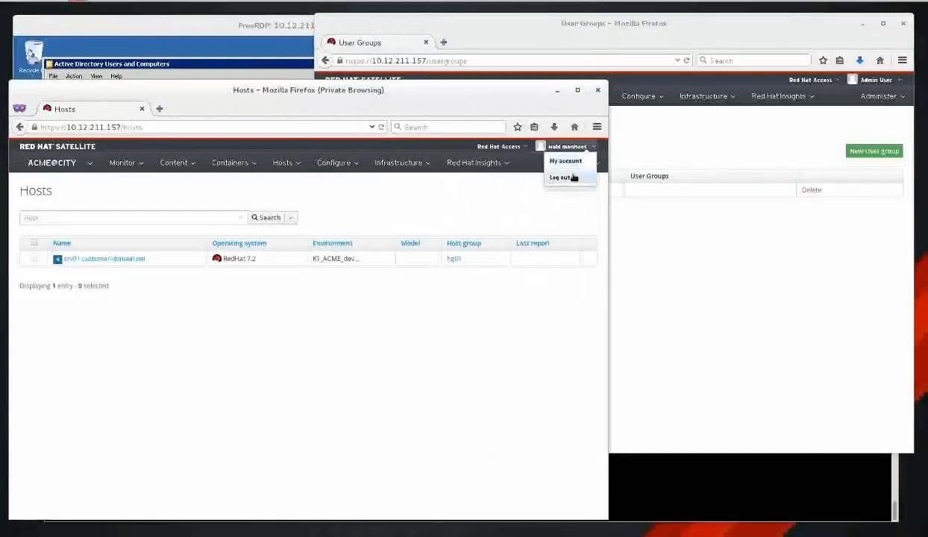
pyautogui.click(574, 178)
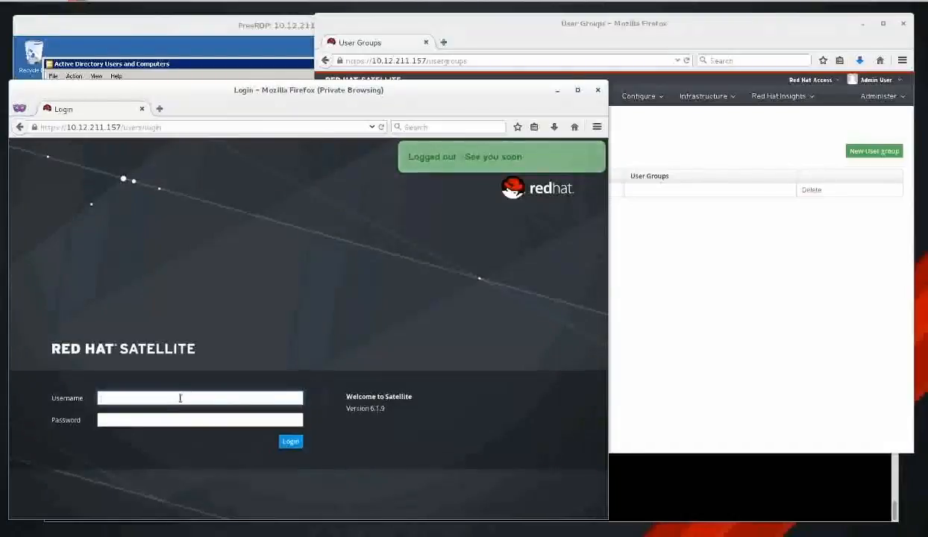
pyautogui.hotkey('alt', 'Tab')
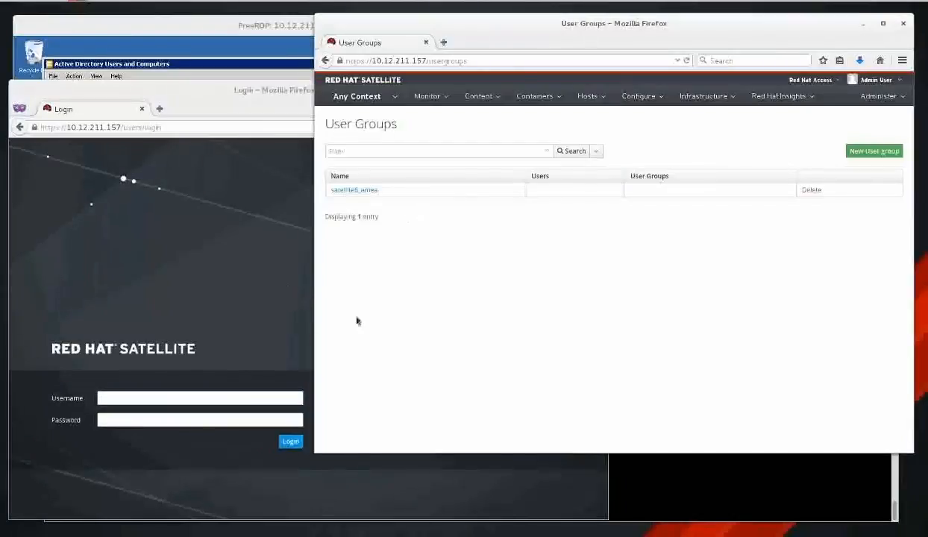
# Sign in on the login page with the EMEA user's username and password.
pyautogui.click(209, 396)
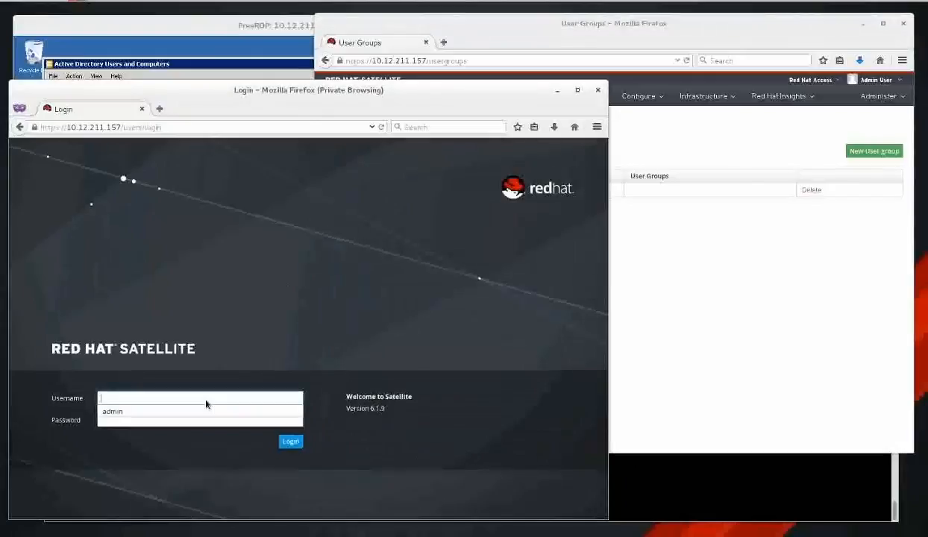
pyautogui.write('use')
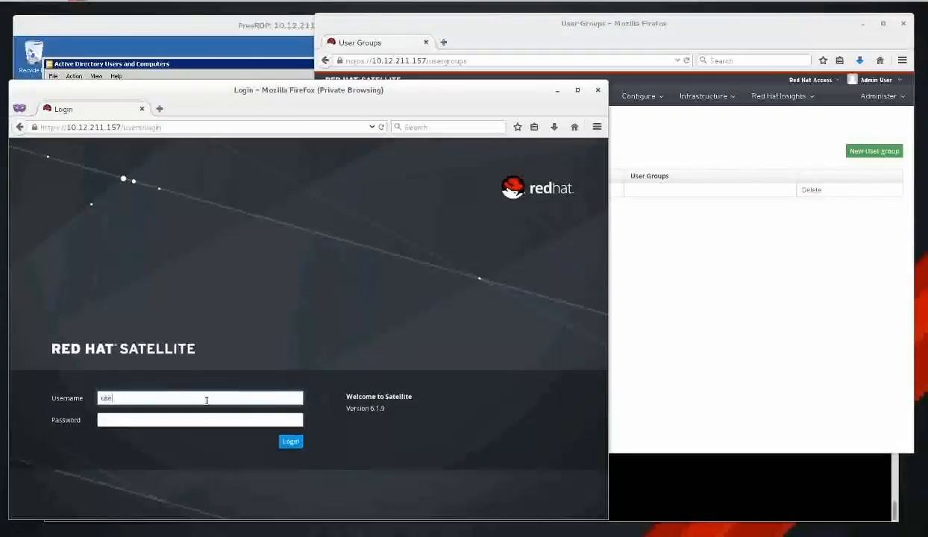
pyautogui.write('remea')
pyautogui.press('Tab')
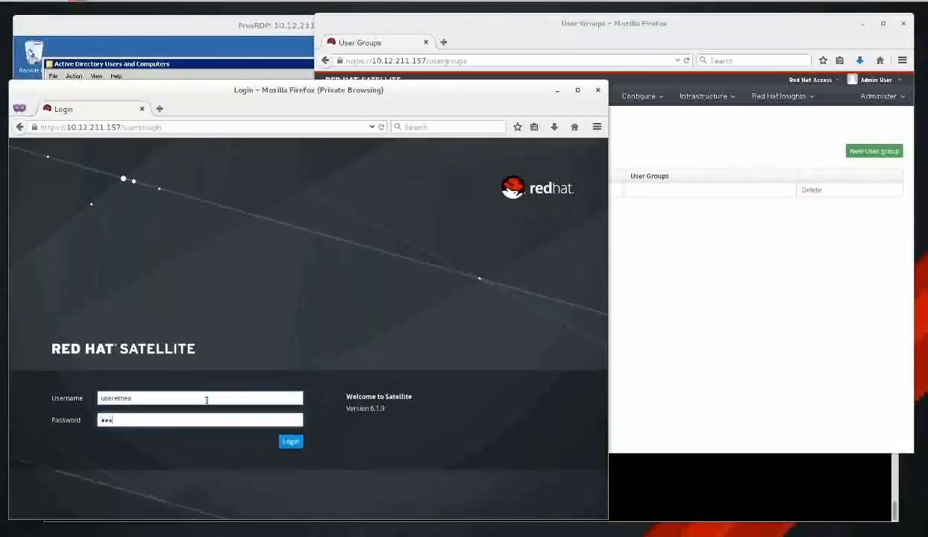
pyautogui.press('Return')
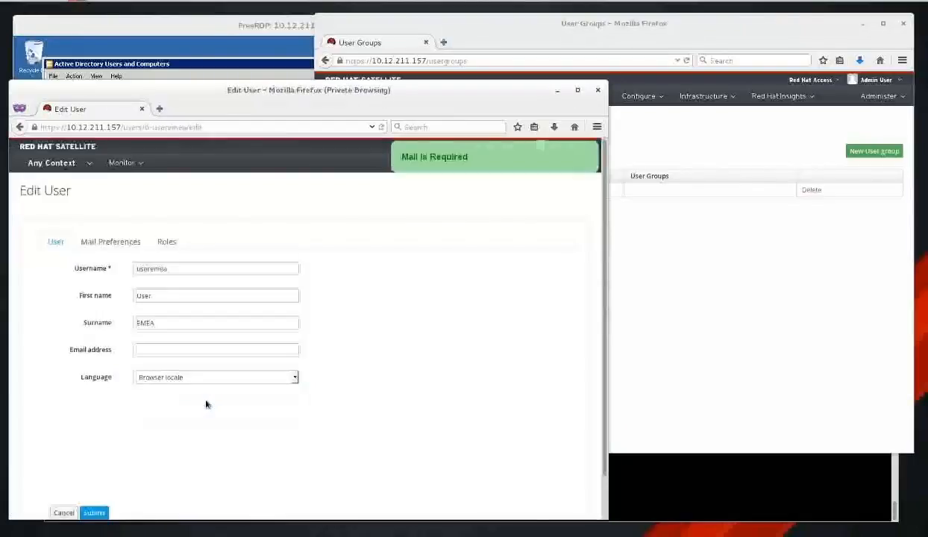
# Fill in the EMEA user's e-mail address and submit the profile.
pyautogui.click(224, 348)
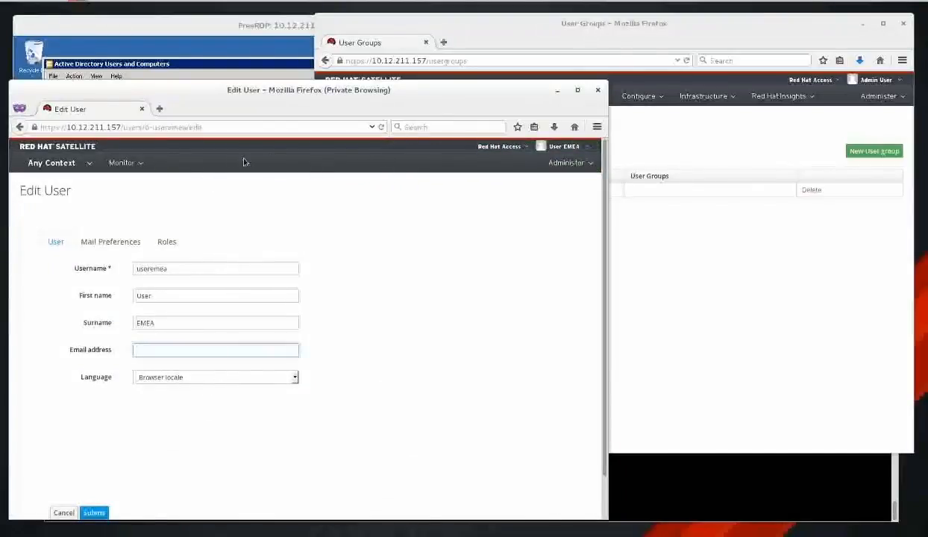
pyautogui.click(199, 351)
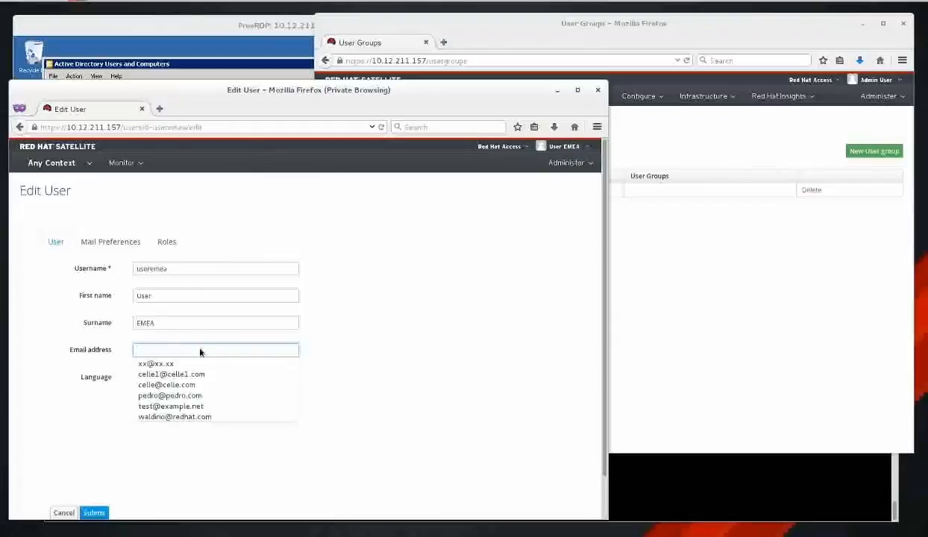
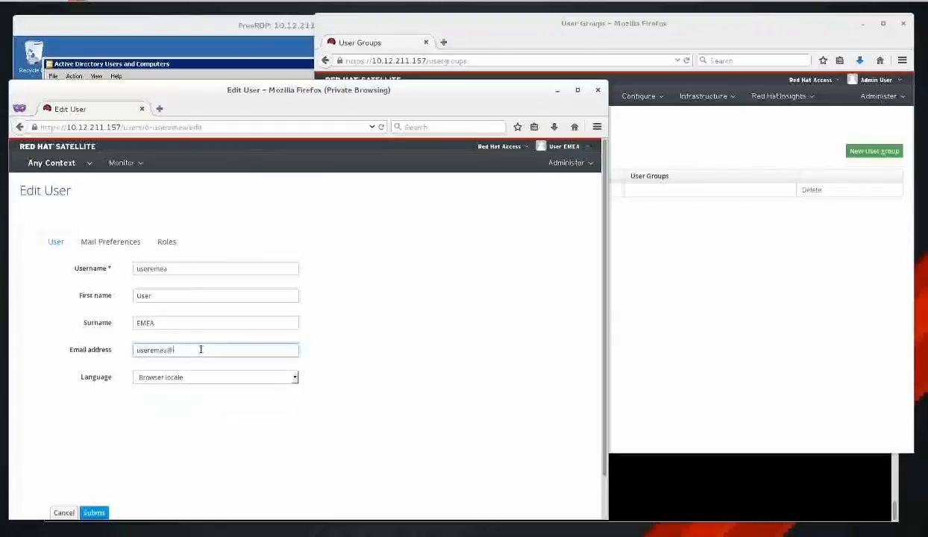
pyautogui.click(96, 512)
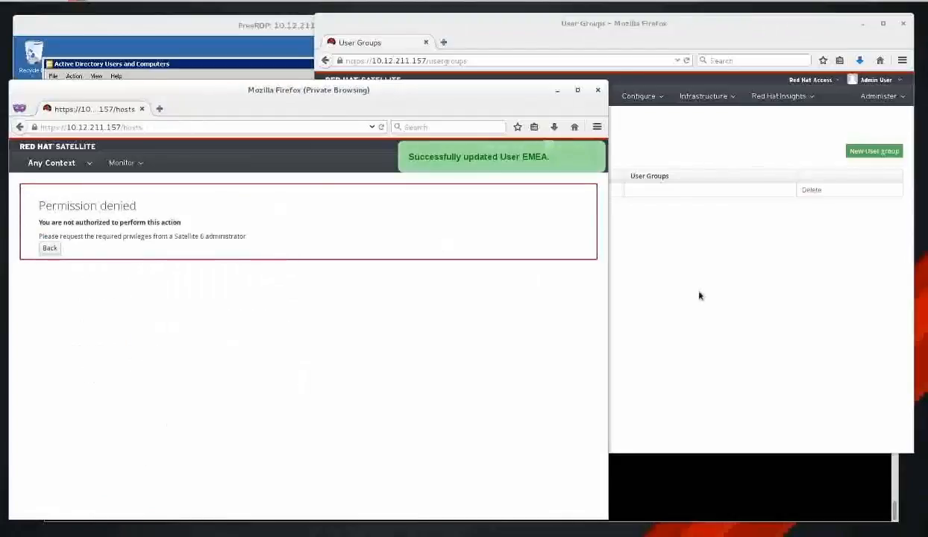
pyautogui.click(678, 282)
pyautogui.rightClick(545, 248)
# Reload User Groups and review satellite6_emea's External groups tab before closing the form.
pyautogui.click(609, 257)
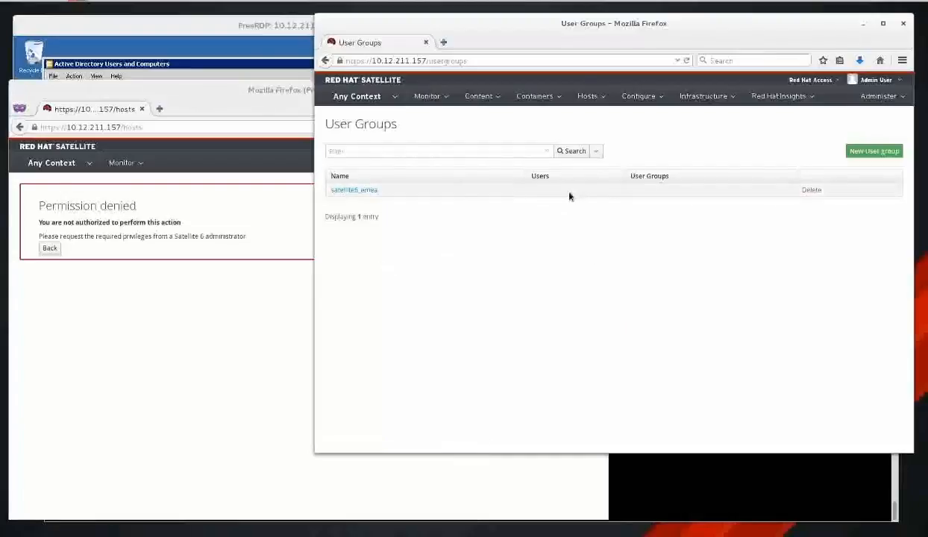
pyautogui.click(364, 190)
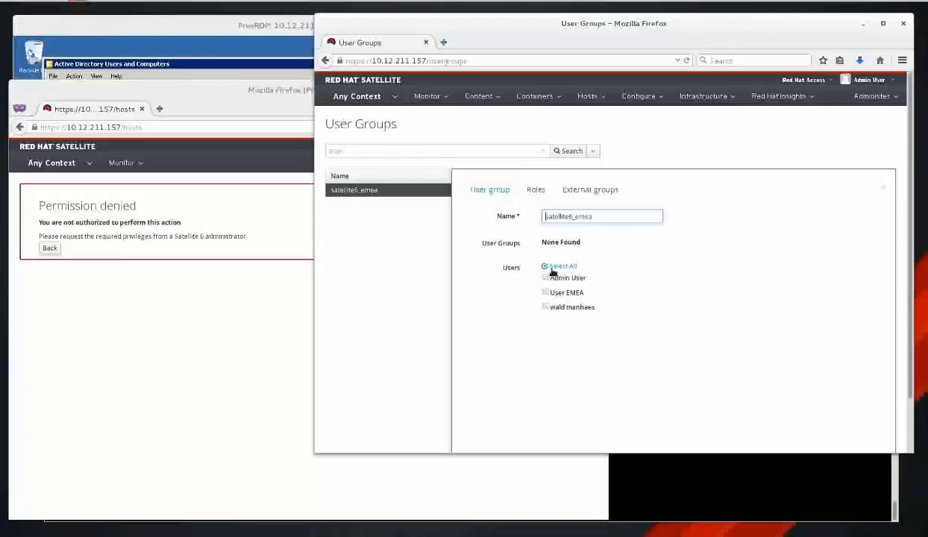
pyautogui.click(595, 190)
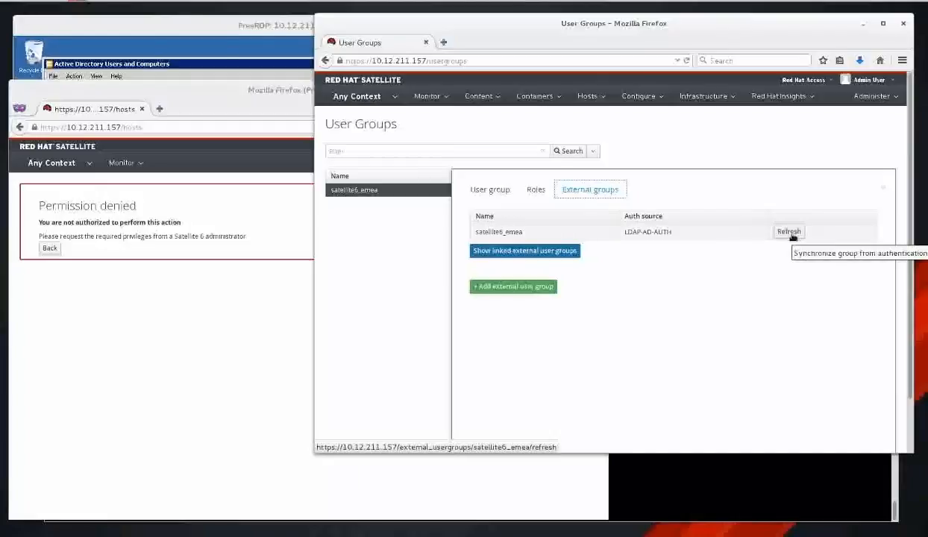
pyautogui.click(491, 191)
pyautogui.click(856, 178)
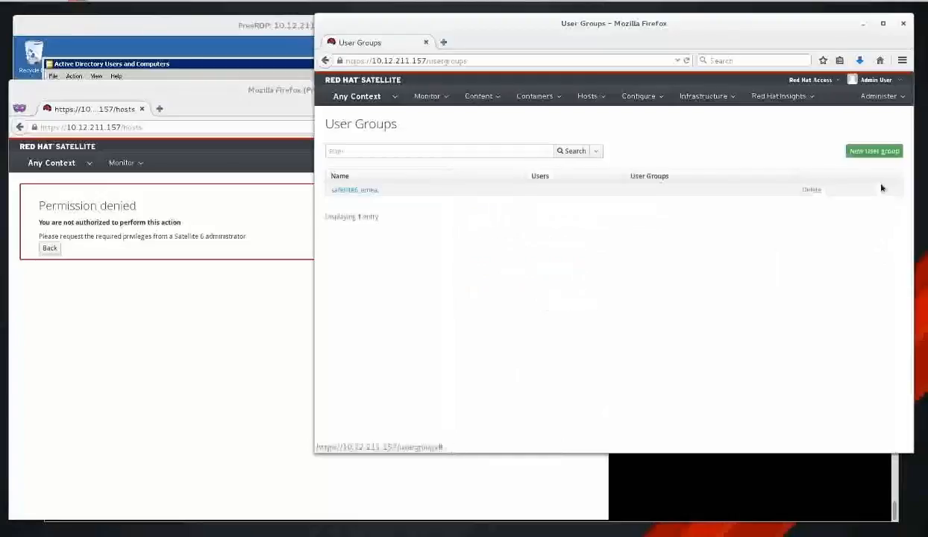
# Refresh satellite6_emea's LDAP-AD-AUTH external group and confirm the EMEA user now appears as a member.
pyautogui.click(748, 504)
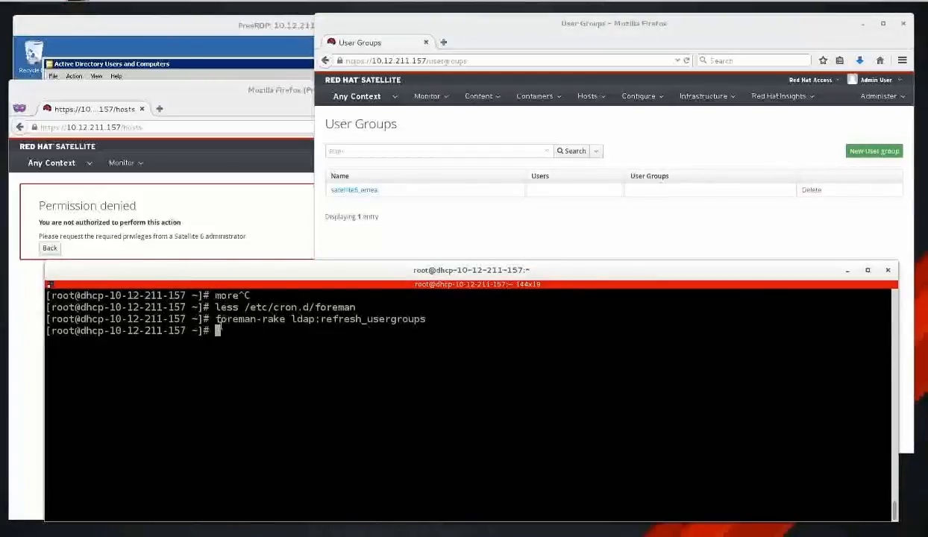
pyautogui.click(283, 244)
pyautogui.click(634, 242)
pyautogui.click(364, 191)
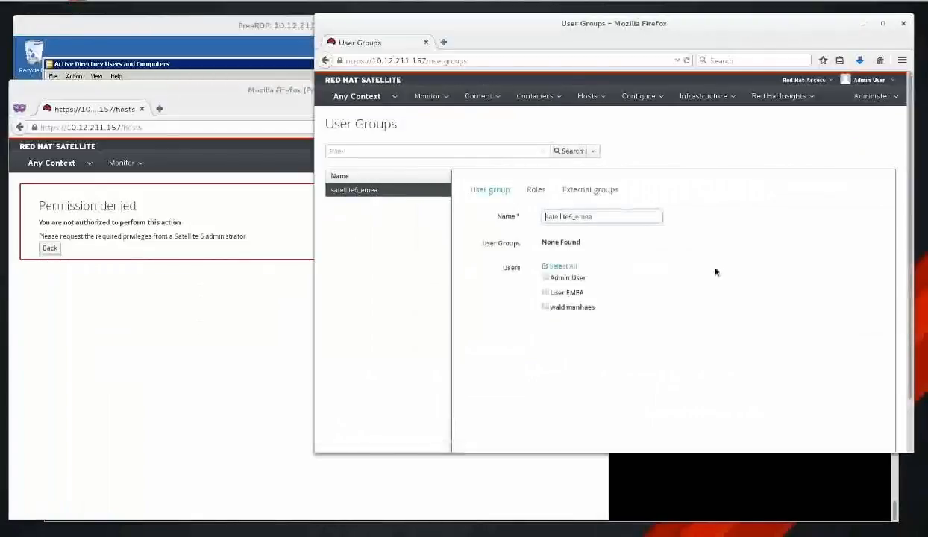
pyautogui.click(590, 189)
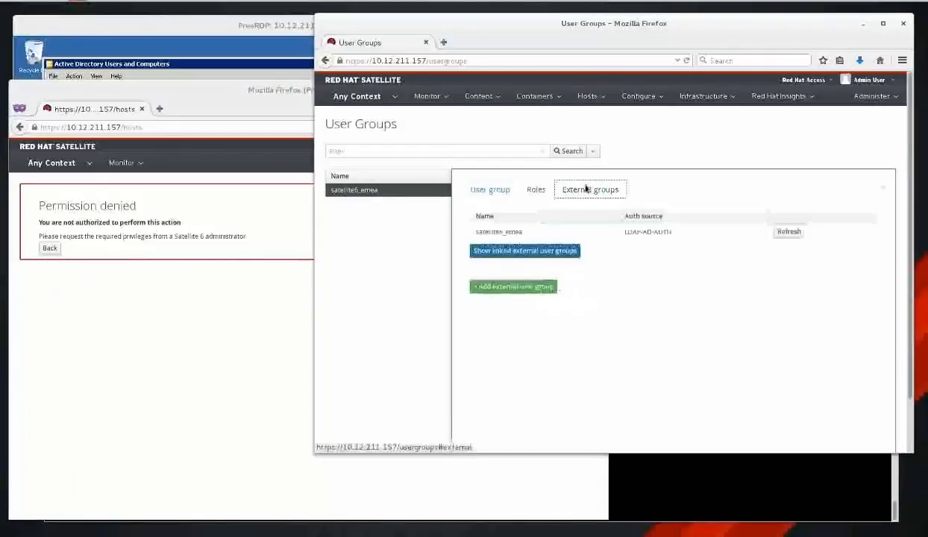
pyautogui.click(789, 232)
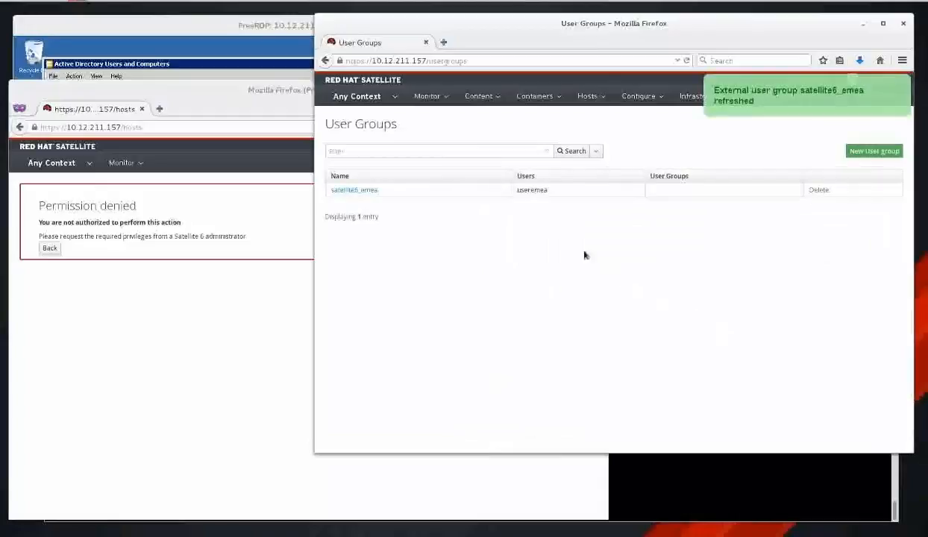
pyautogui.doubleClick(537, 190)
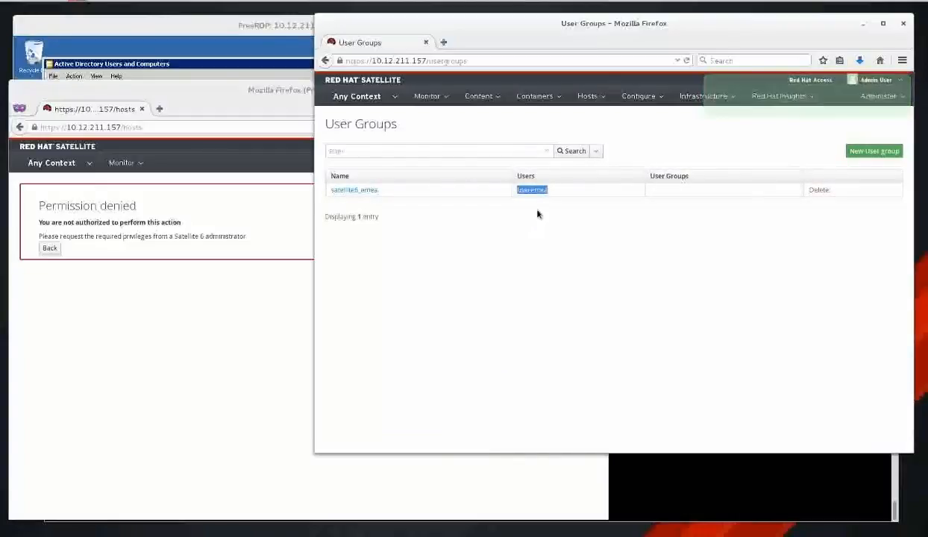
# Reload the EMEA user's hosts page and log that user out.
pyautogui.click(187, 306)
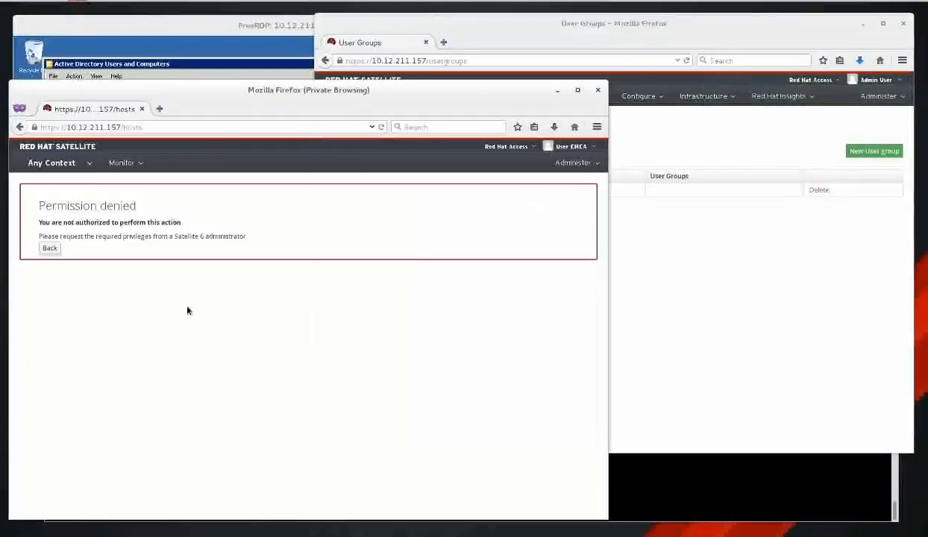
pyautogui.rightClick(362, 291)
pyautogui.click(419, 304)
pyautogui.moveTo(567, 148)
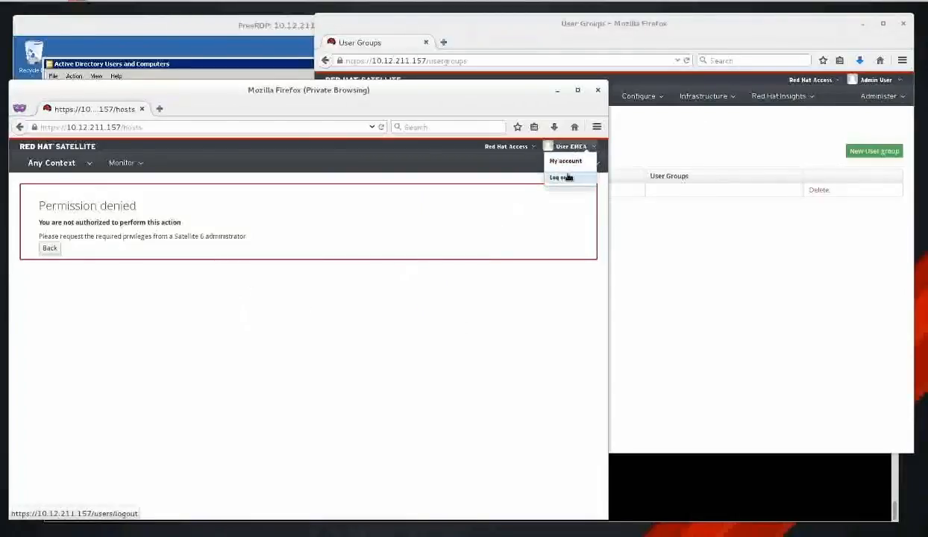
pyautogui.click(565, 177)
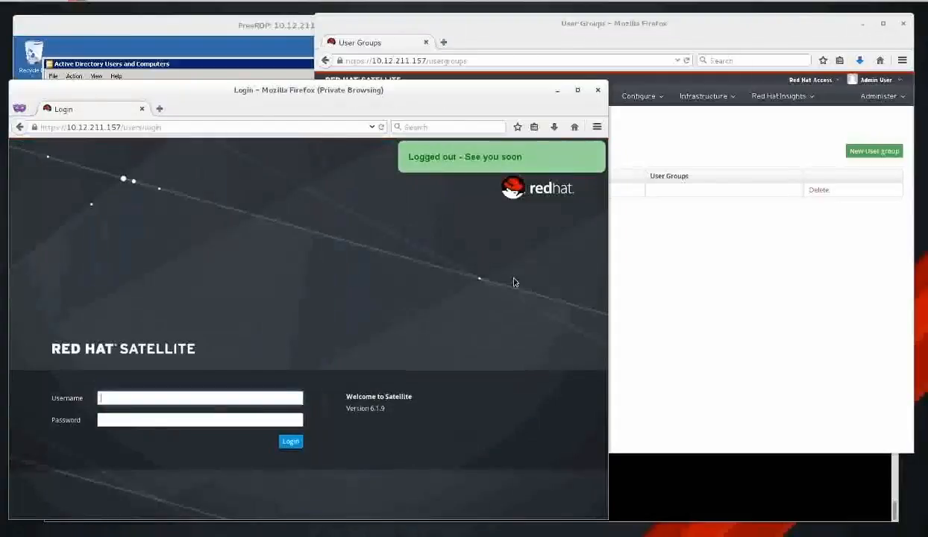
# Log back in as the EMEA user with its username and password.
pyautogui.write('user')
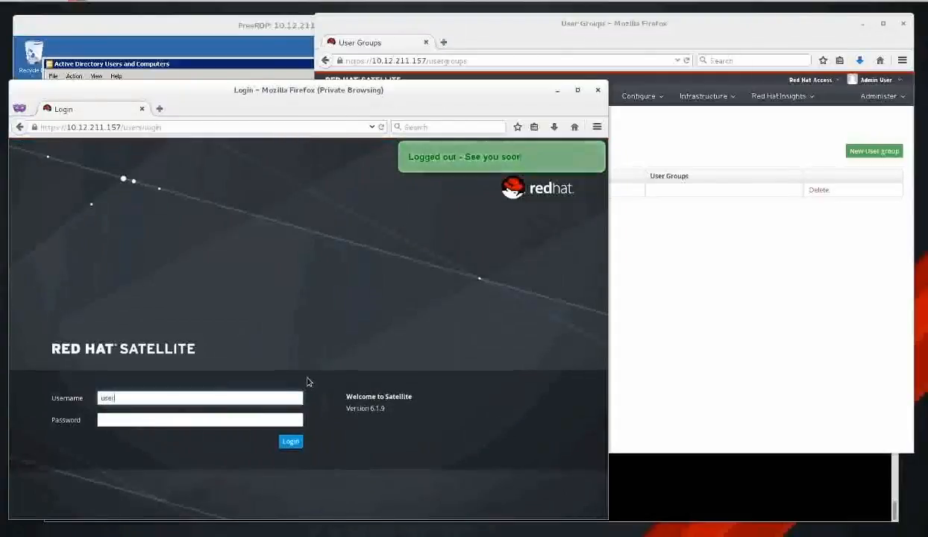
pyautogui.write('emea')
pyautogui.press('Tab')
pyautogui.write('•••••')
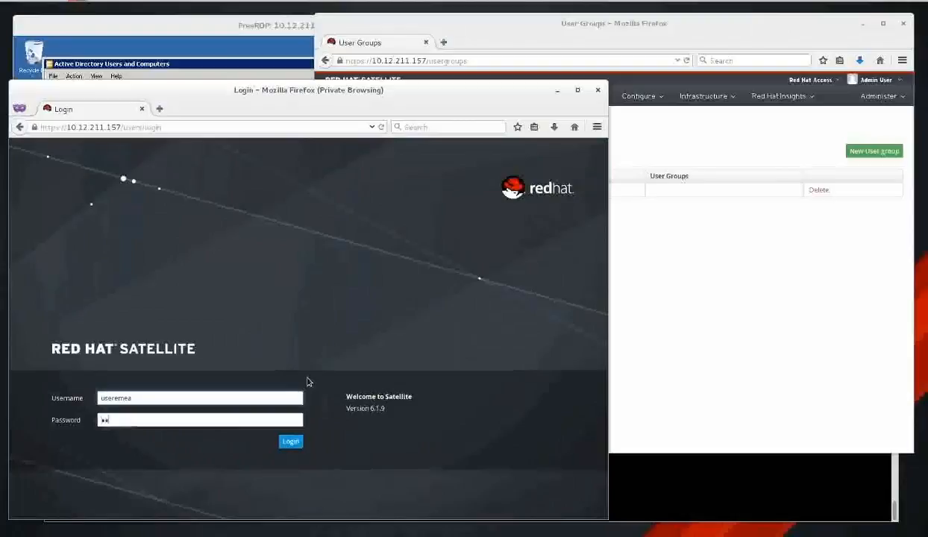
pyautogui.write('•••')
pyautogui.press('Return')
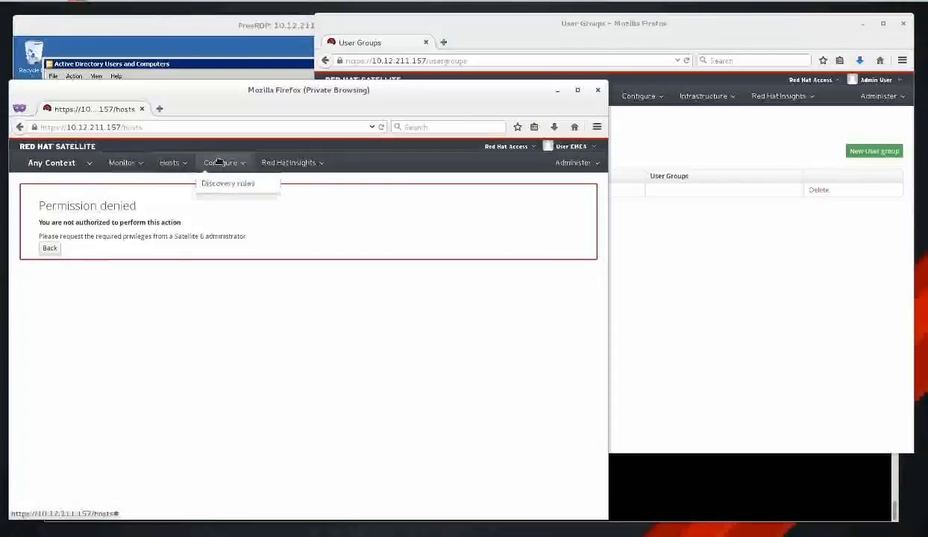
pyautogui.moveTo(264, 163)
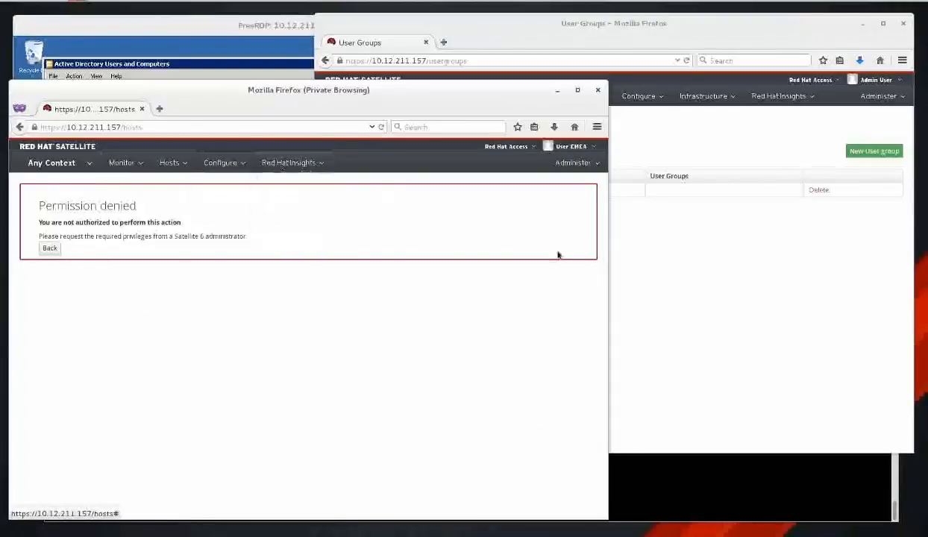
pyautogui.click(778, 258)
# Add the Manager, Edit partition tables and Red Hat Access Logs roles to satellite6_emea and submit.
pyautogui.click(365, 191)
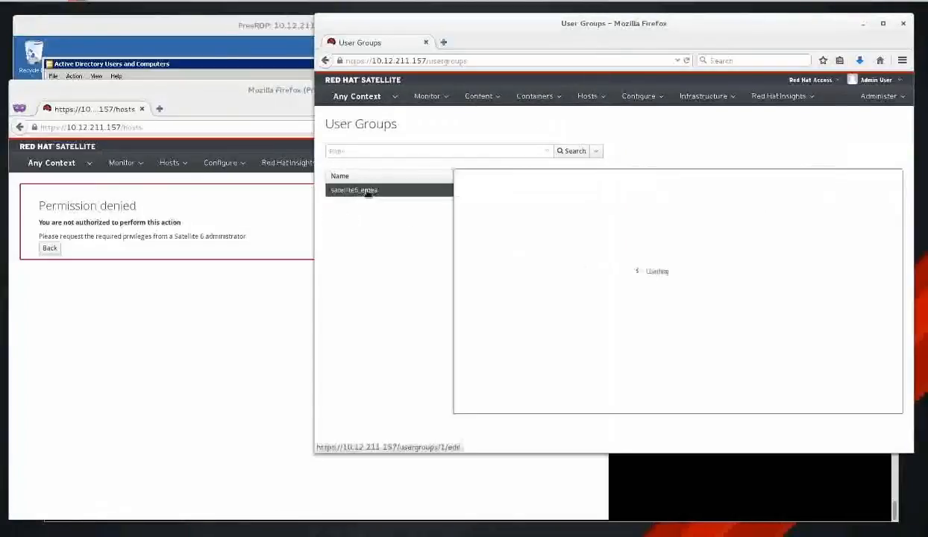
pyautogui.click(536, 190)
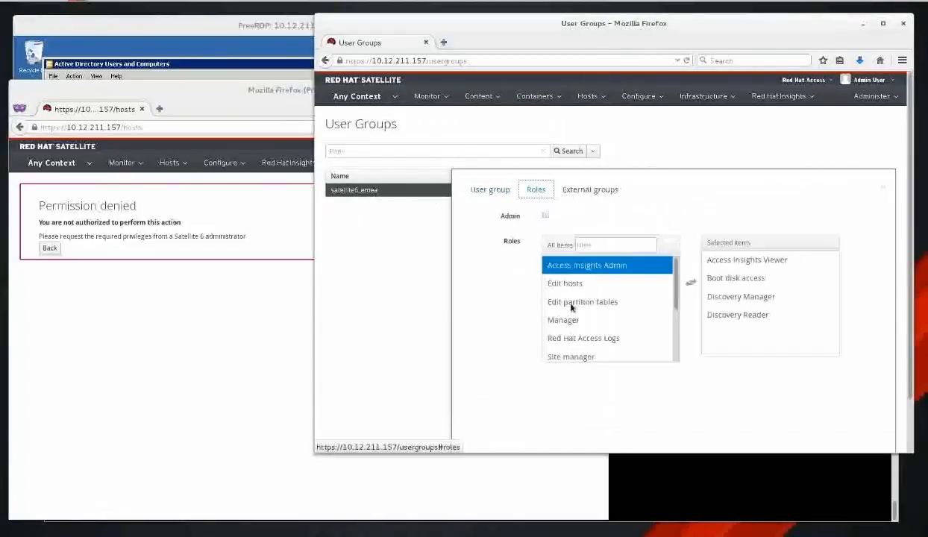
pyautogui.click(596, 321)
pyautogui.click(593, 303)
pyautogui.click(593, 303)
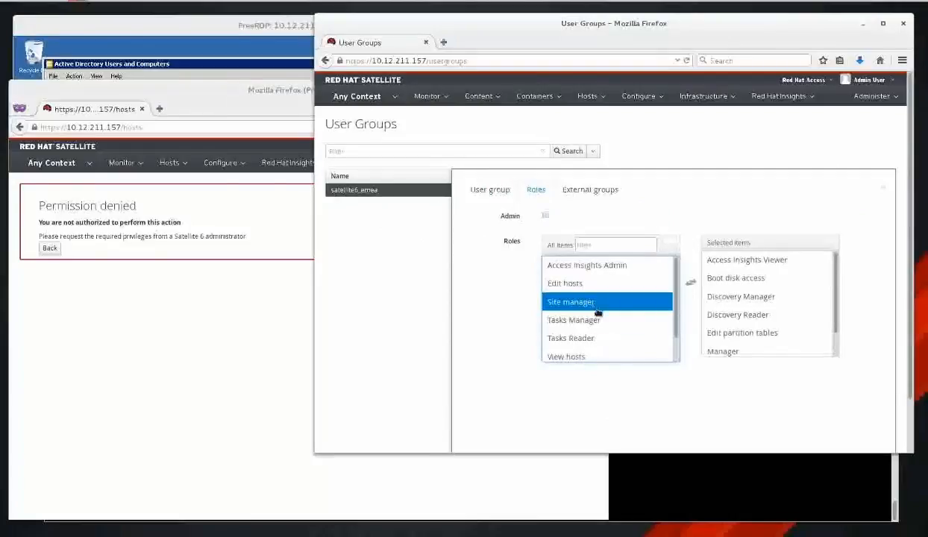
pyautogui.scroll(-2, 648, 296)
pyautogui.scroll(-1, 489, 405)
pyautogui.click(516, 413)
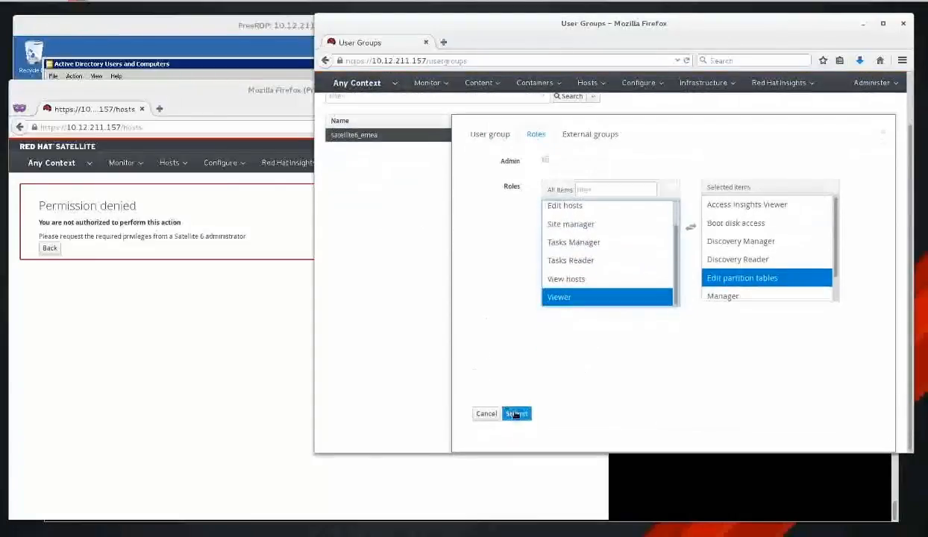
# Reload the EMEA user's Hosts page with F5 and review the newly available infrastructure menu.
pyautogui.click(215, 305)
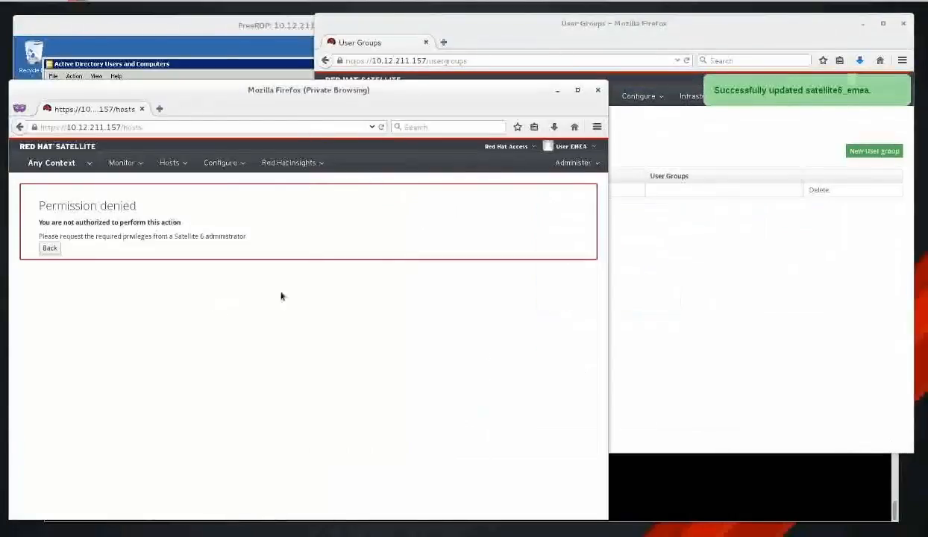
pyautogui.press('F5')
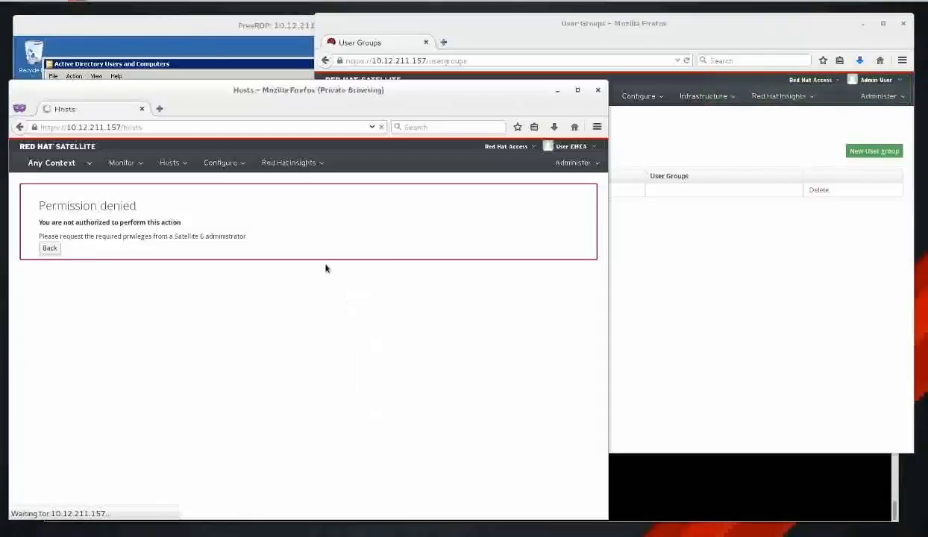
pyautogui.click(286, 163)
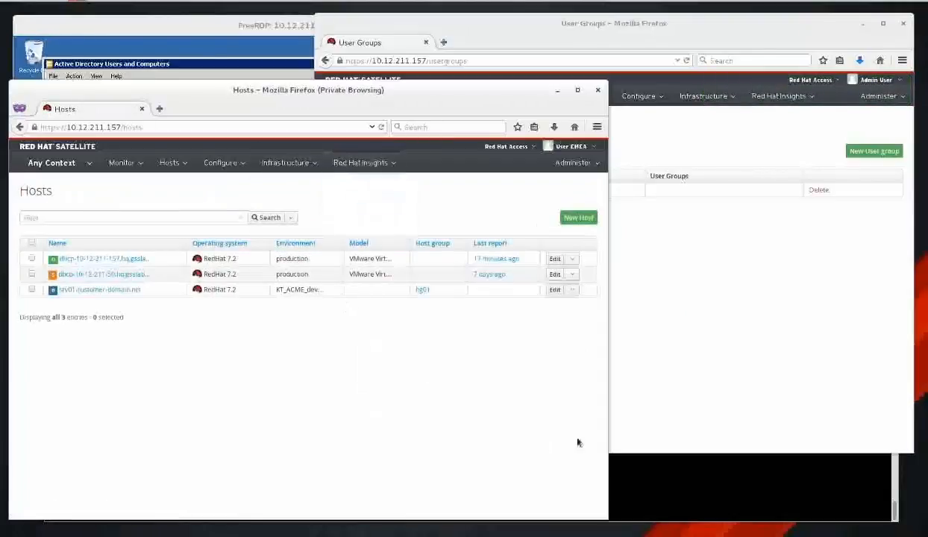
pyautogui.click(733, 282)
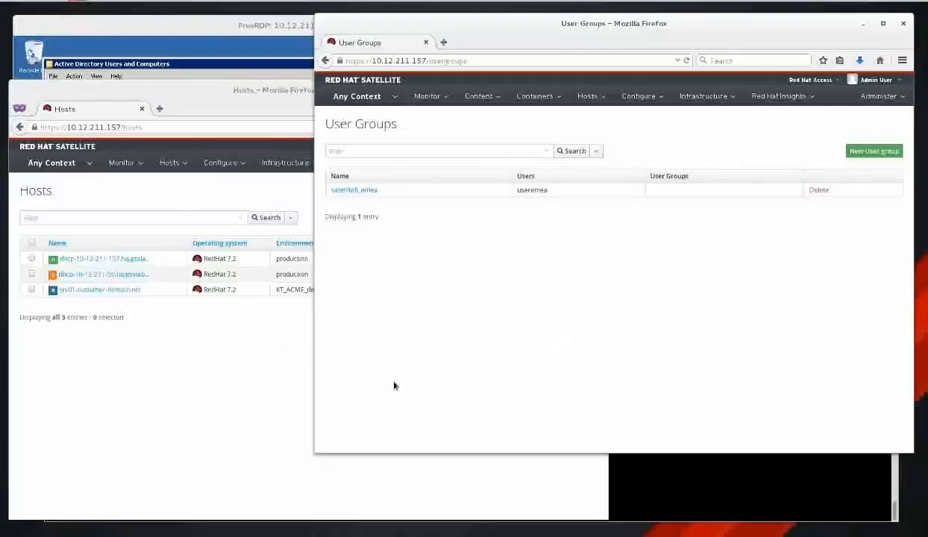
# Log the EMEA user out of the private window via the User EMEA menu.
pyautogui.click(206, 369)
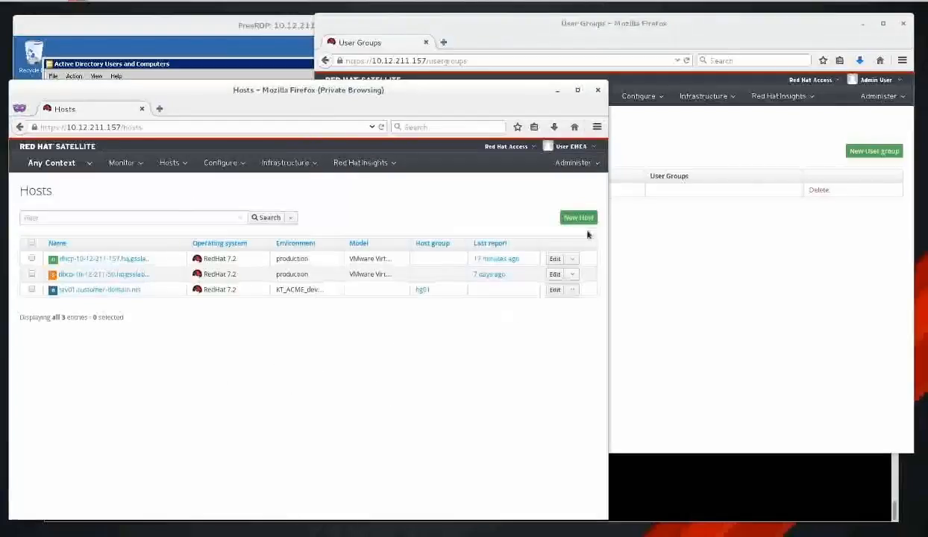
pyautogui.click(569, 147)
pyautogui.click(556, 178)
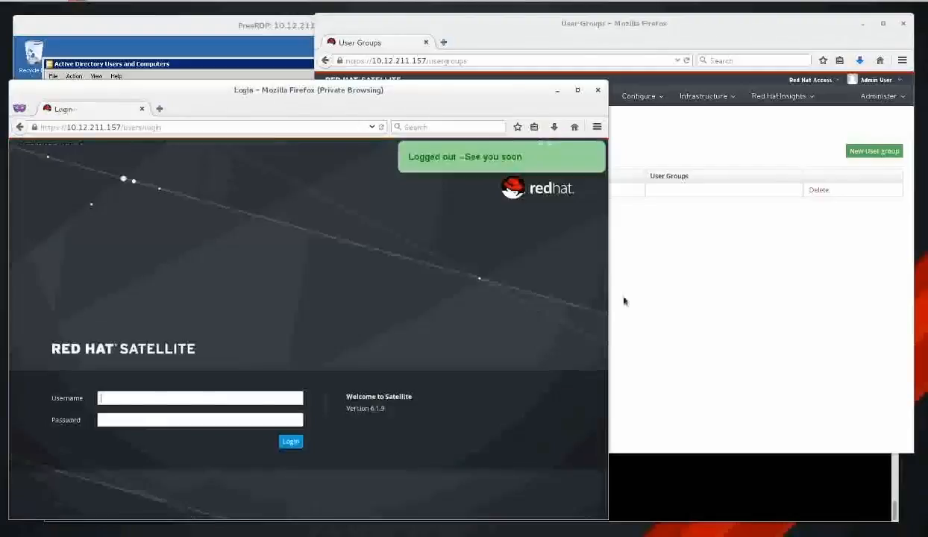
pyautogui.click(878, 95)
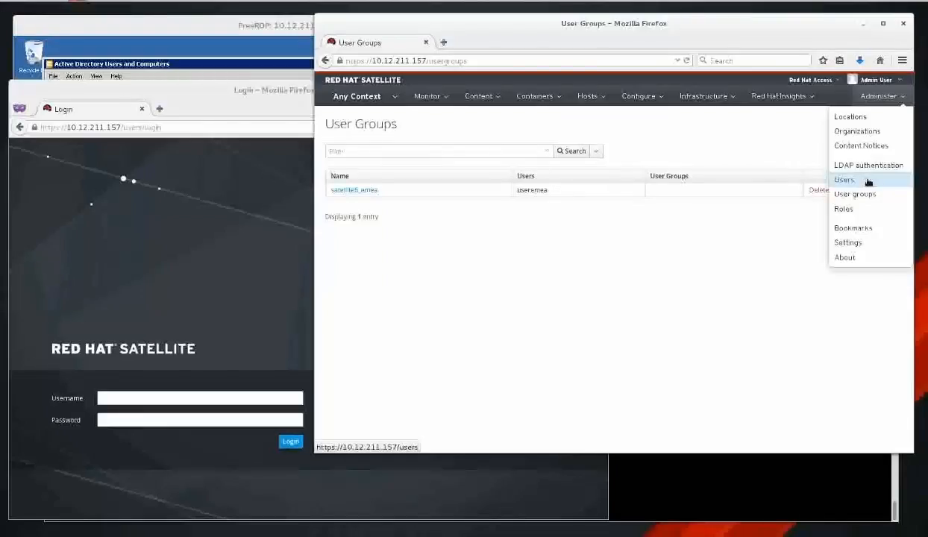
# Delete the User EMEA account from Administer > Users and confirm the deletion.
pyautogui.click(868, 181)
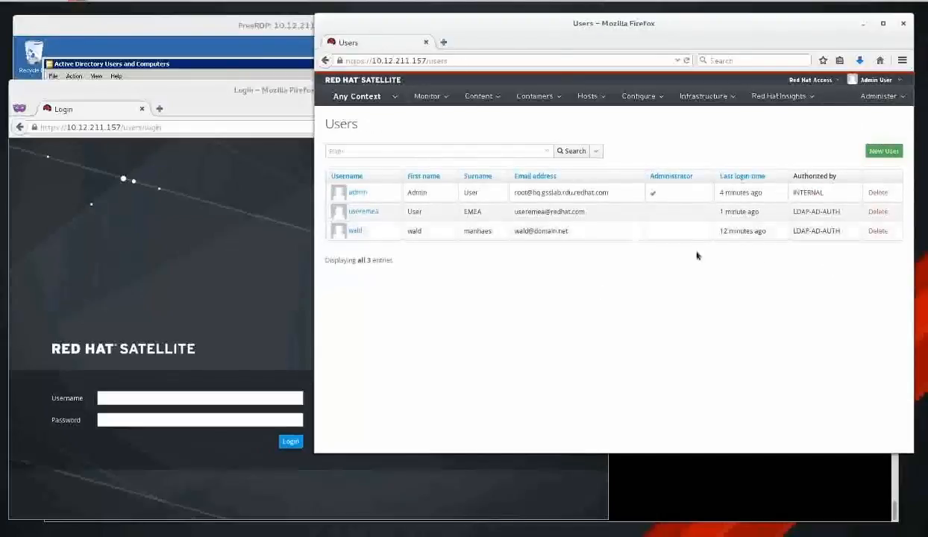
pyautogui.click(879, 212)
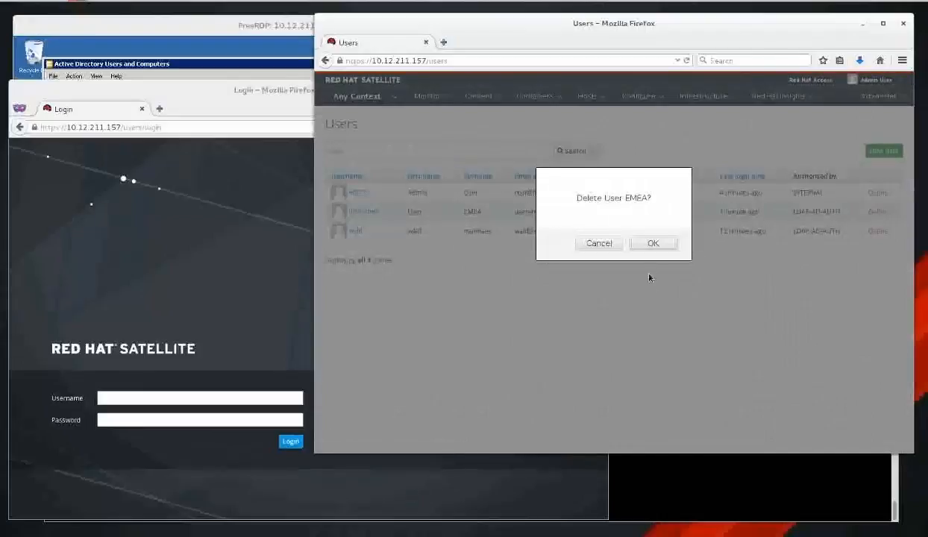
pyautogui.click(653, 243)
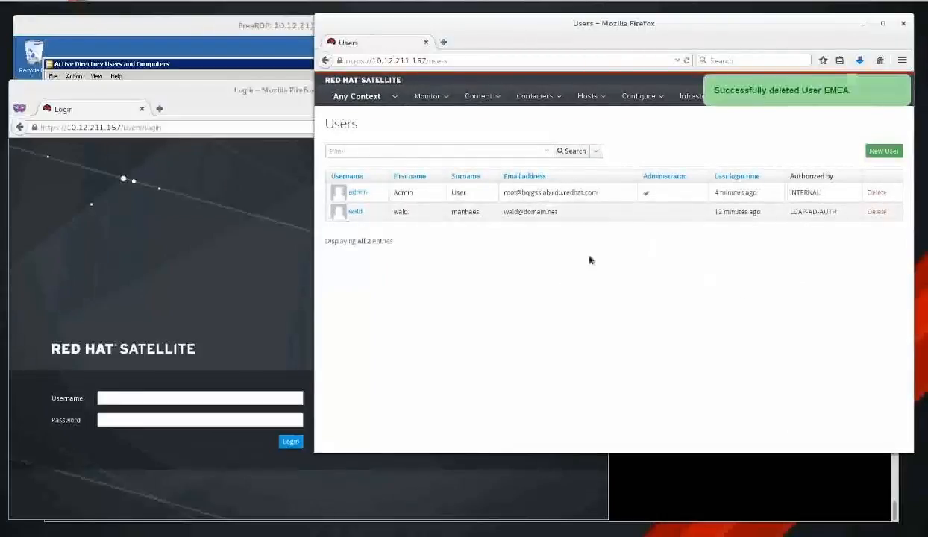
pyautogui.click(880, 95)
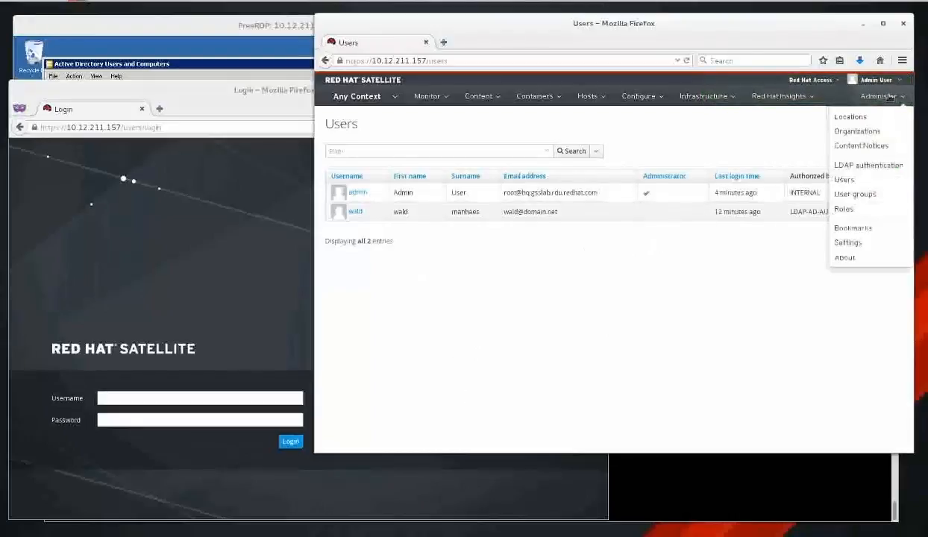
# Enable Usergroup sync on the AD-AUTH LDAP source's Account settings and save it.
pyautogui.click(882, 168)
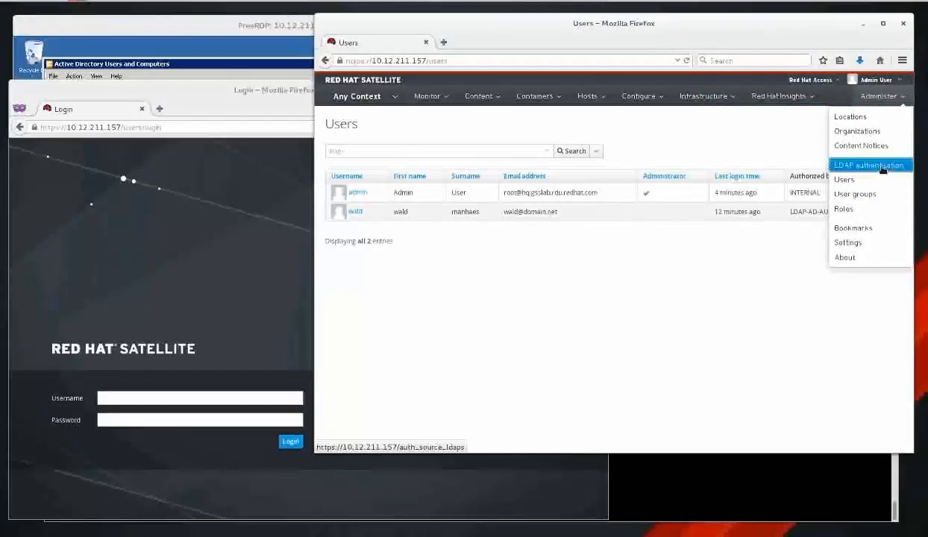
pyautogui.click(346, 177)
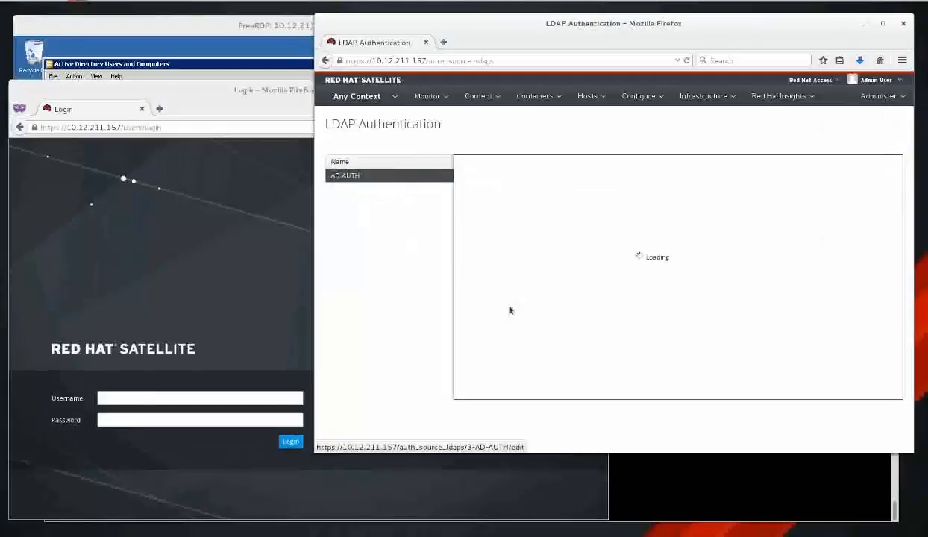
pyautogui.click(543, 175)
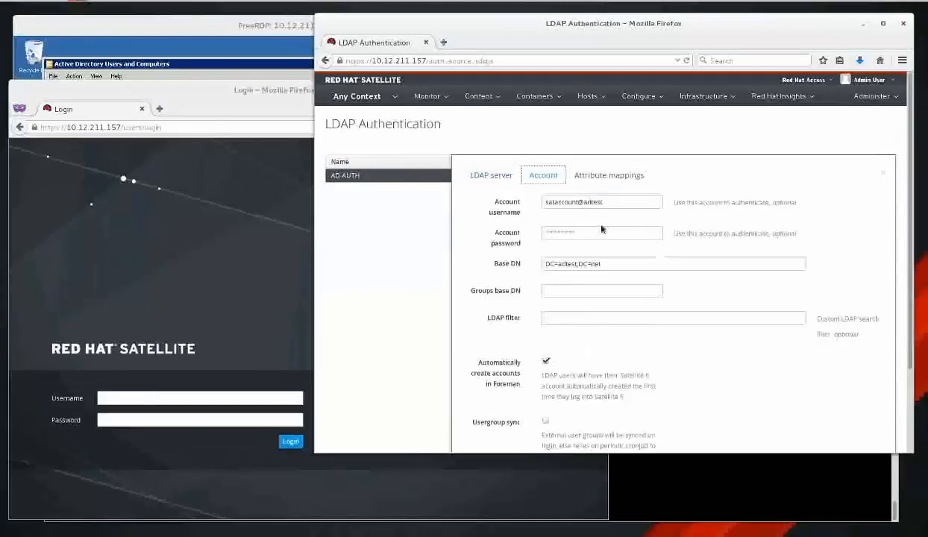
pyautogui.scroll(-3, 757, 328)
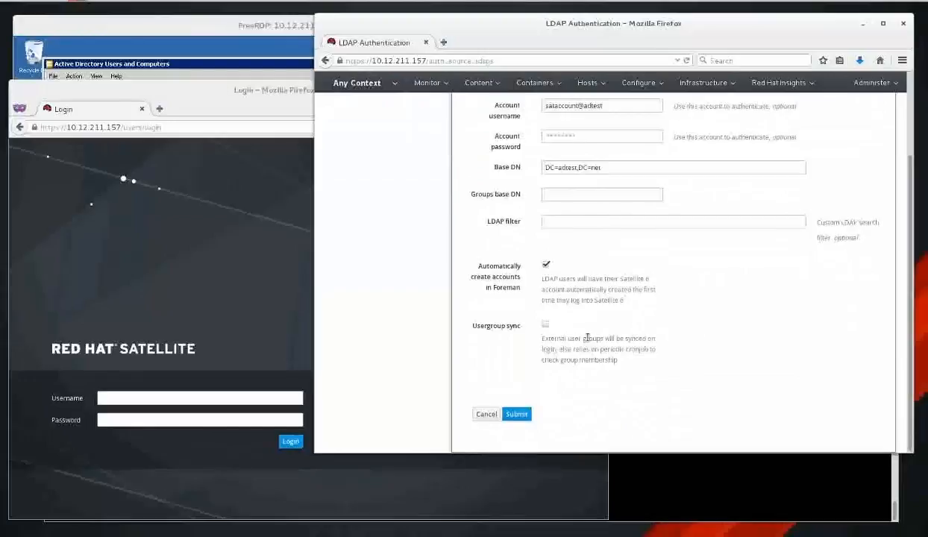
pyautogui.click(545, 325)
pyautogui.click(516, 415)
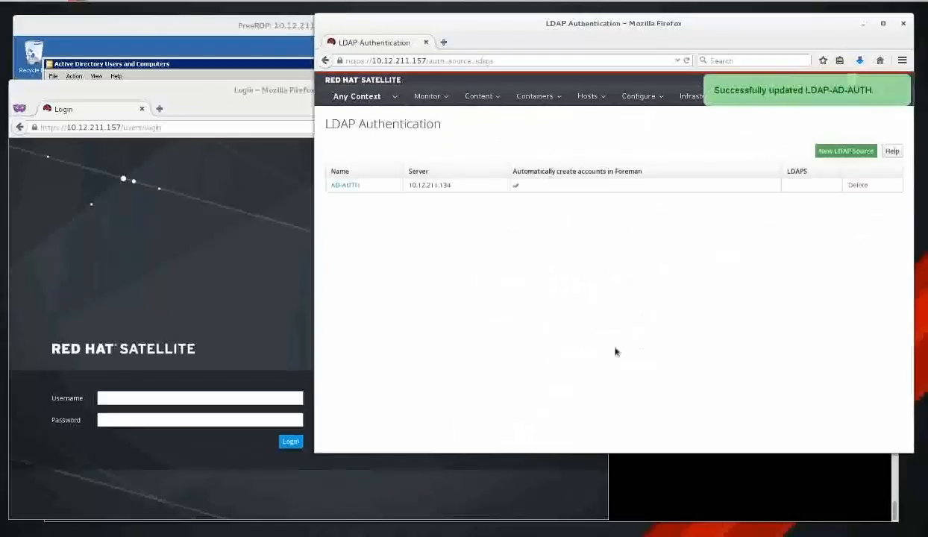
# Go to Administer > Users, then to the User Groups list.
pyautogui.click(878, 96)
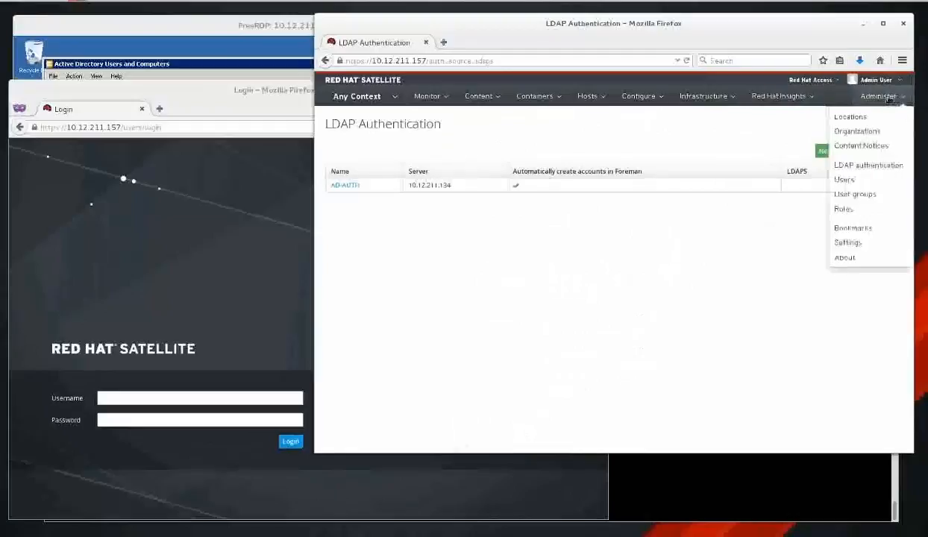
pyautogui.click(850, 180)
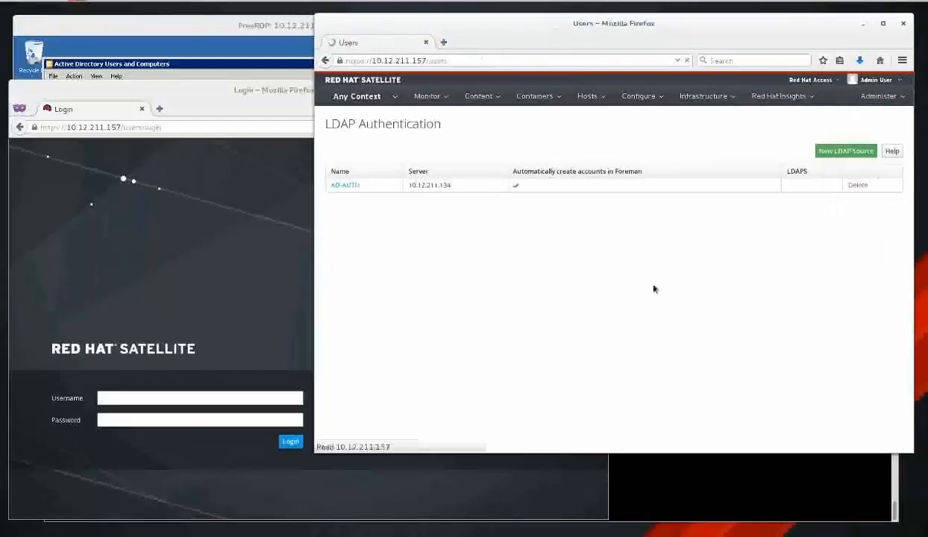
pyautogui.click(878, 96)
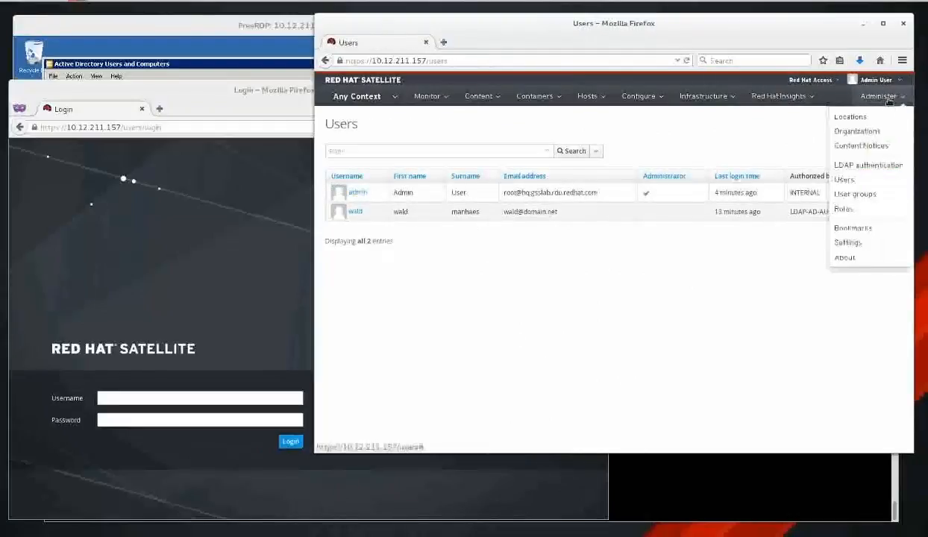
pyautogui.click(884, 195)
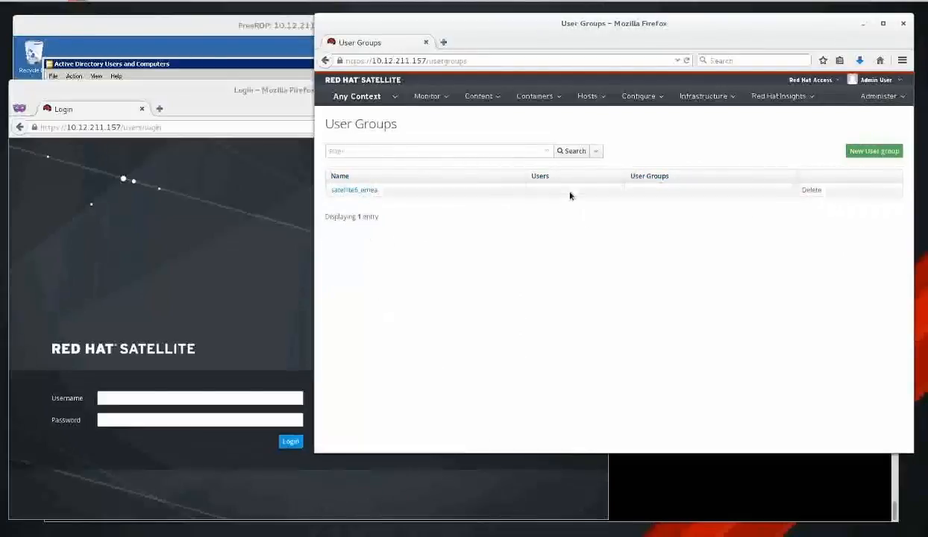
# Check the roles assigned to satellite6_emea, then close its edit panel.
pyautogui.click(354, 189)
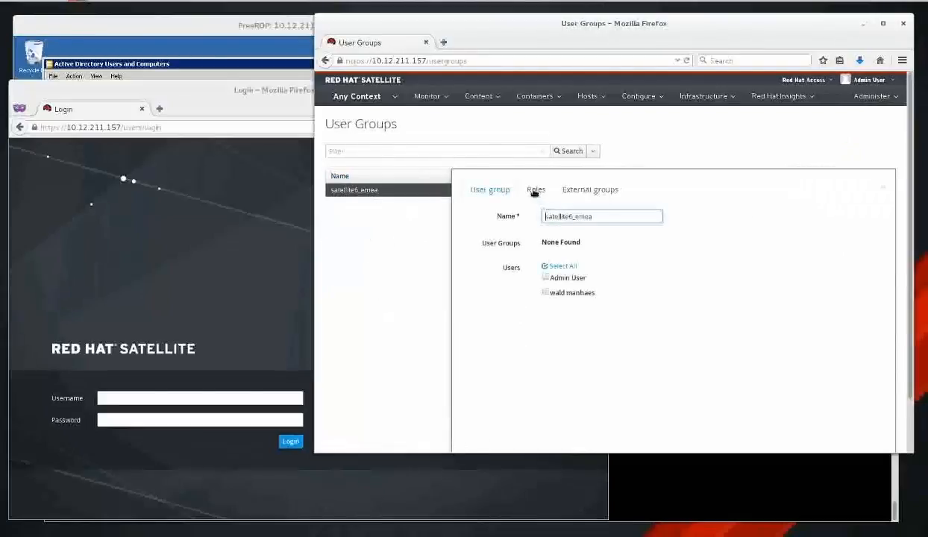
pyautogui.click(536, 189)
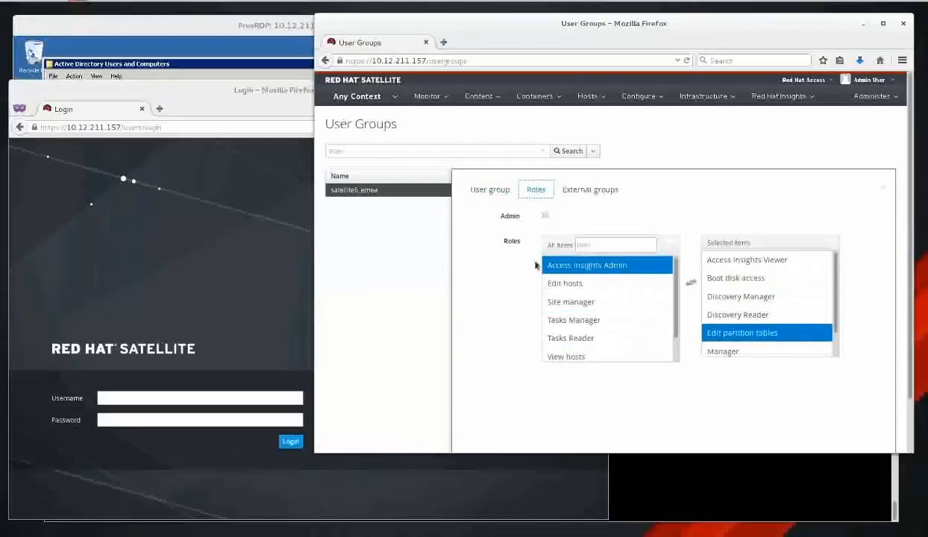
pyautogui.click(881, 187)
pyautogui.click(208, 397)
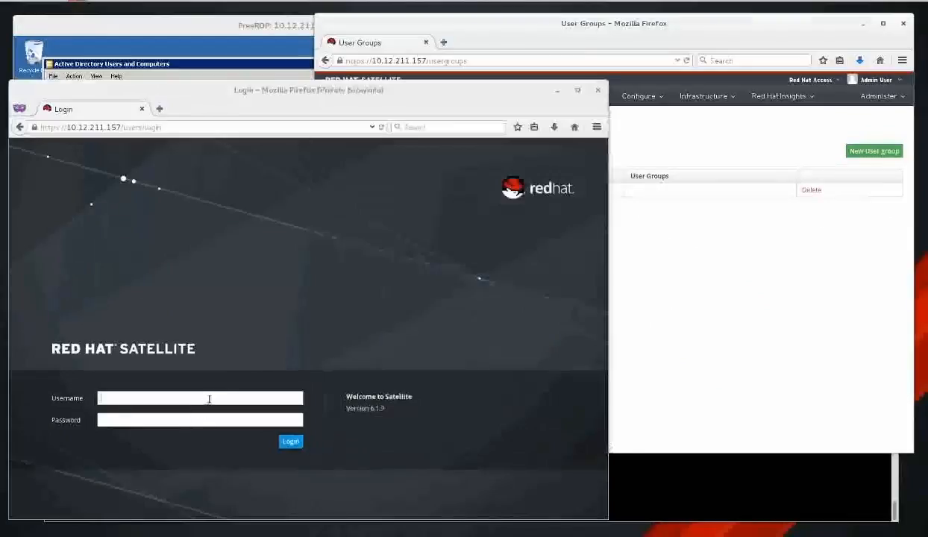
# Log in as the EMEA user in the private window with its username and password.
pyautogui.write('username')
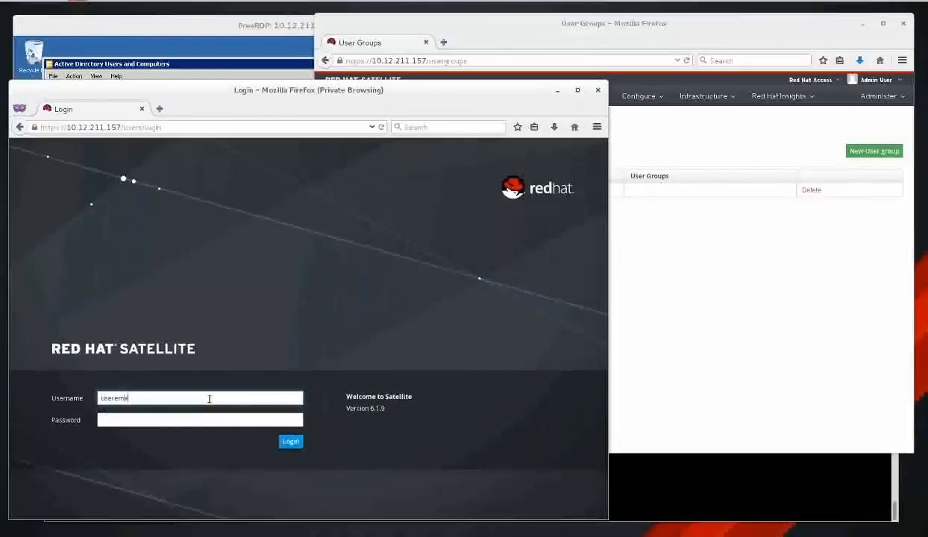
pyautogui.press('Tab')
pyautogui.write('********')
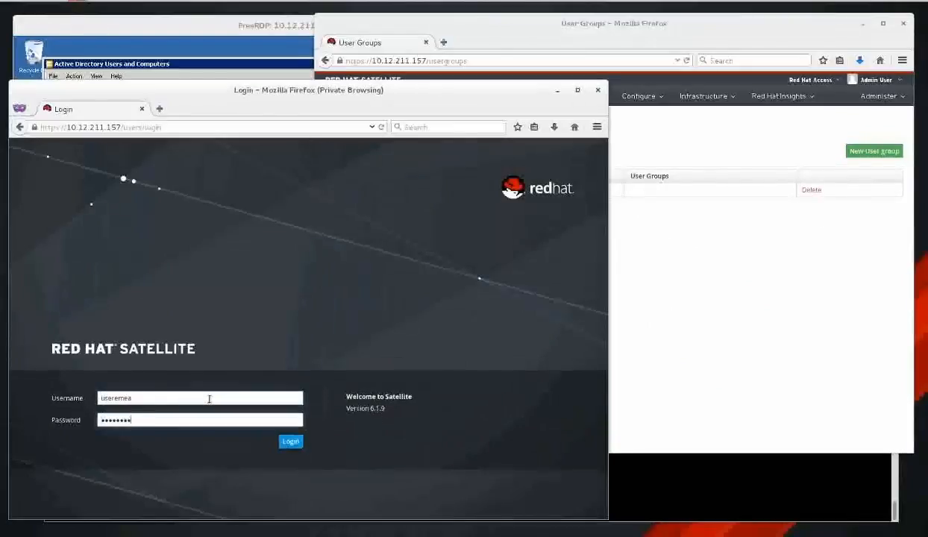
pyautogui.press('Return')
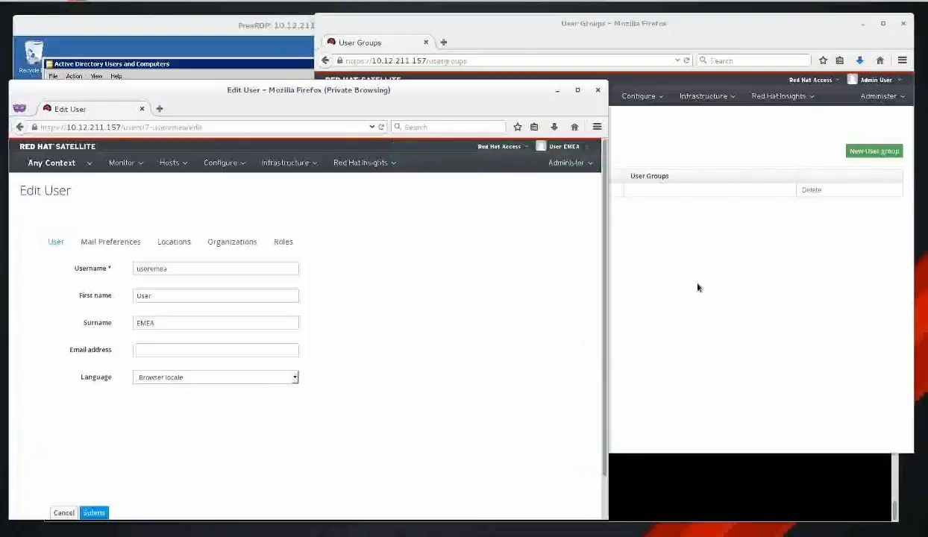
# Reload the User Groups list to see the EMEA user listed as a new member.
pyautogui.rightClick(622, 235)
pyautogui.click(694, 247)
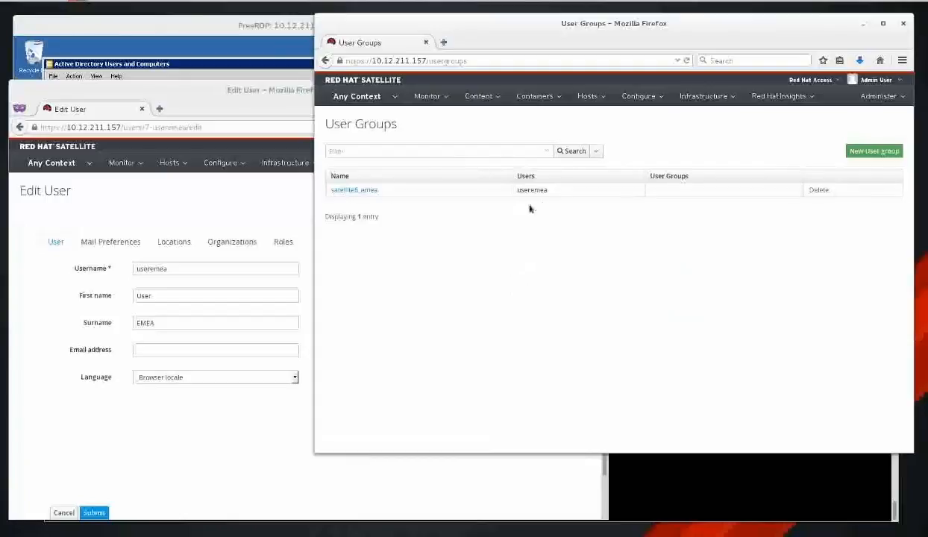
pyautogui.doubleClick(537, 191)
# Fill in the EMEA user's email address on its profile and save it.
pyautogui.click(187, 214)
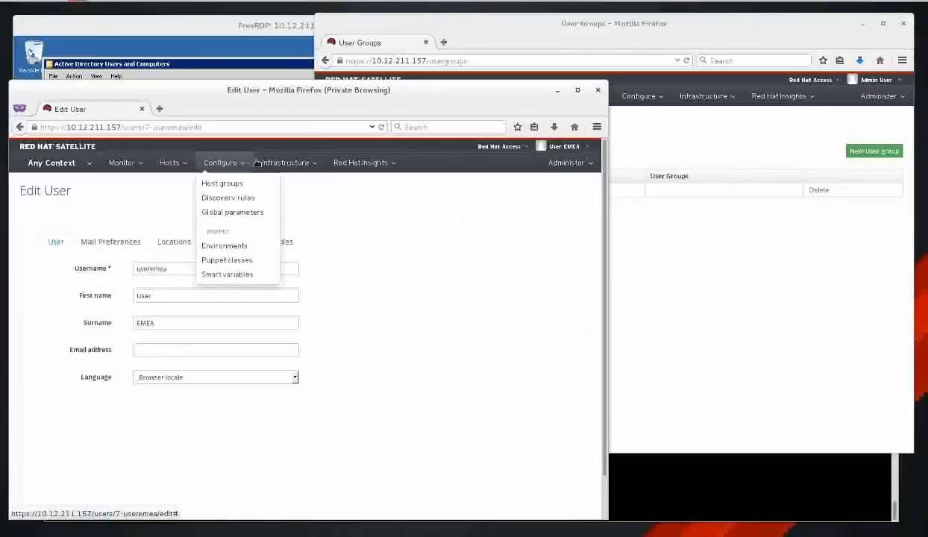
pyautogui.moveTo(273, 169)
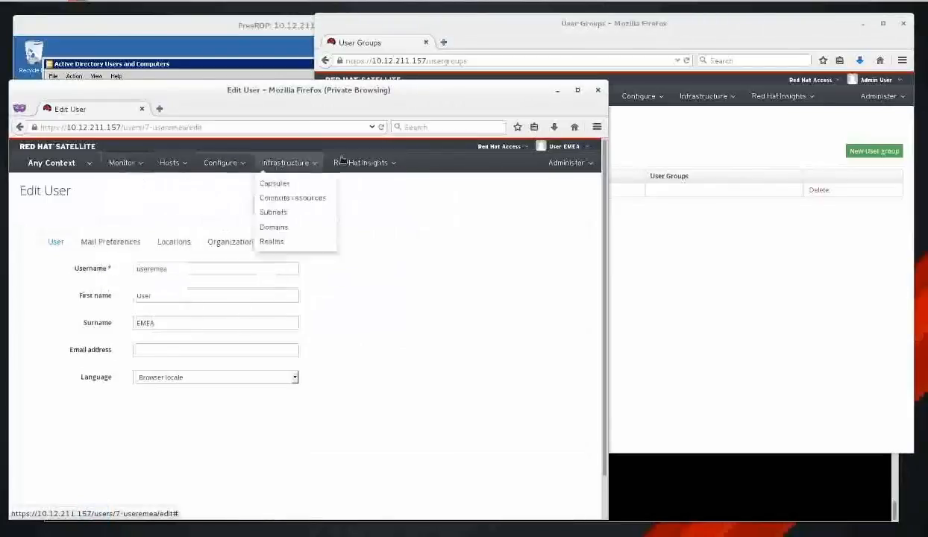
pyautogui.click(201, 349)
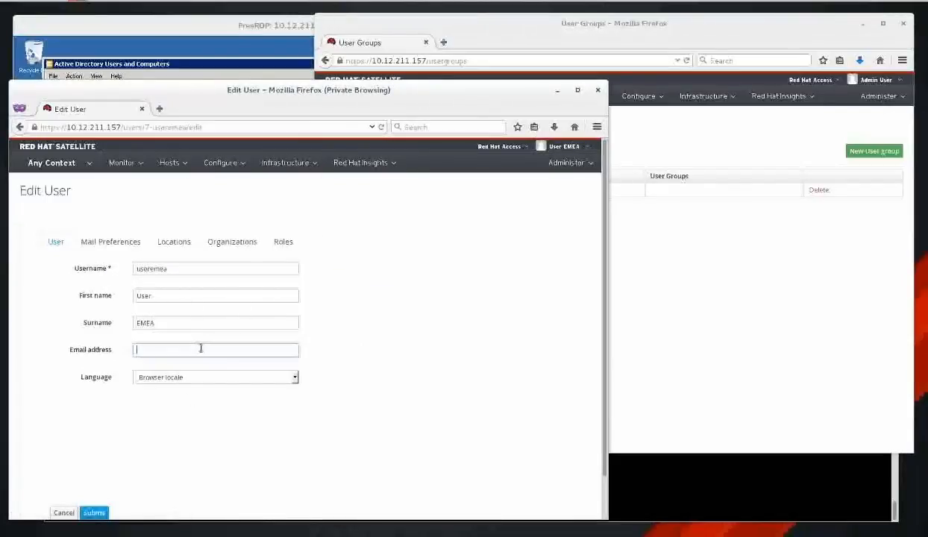
pyautogui.click(97, 513)
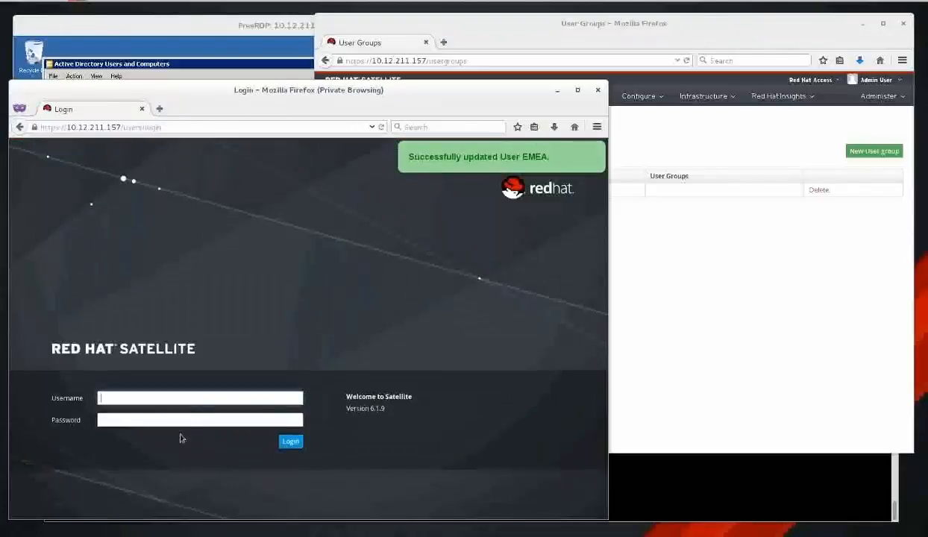
# Log back in as the EMEA user to view its Hosts list of 3 entries.
pyautogui.write('user')
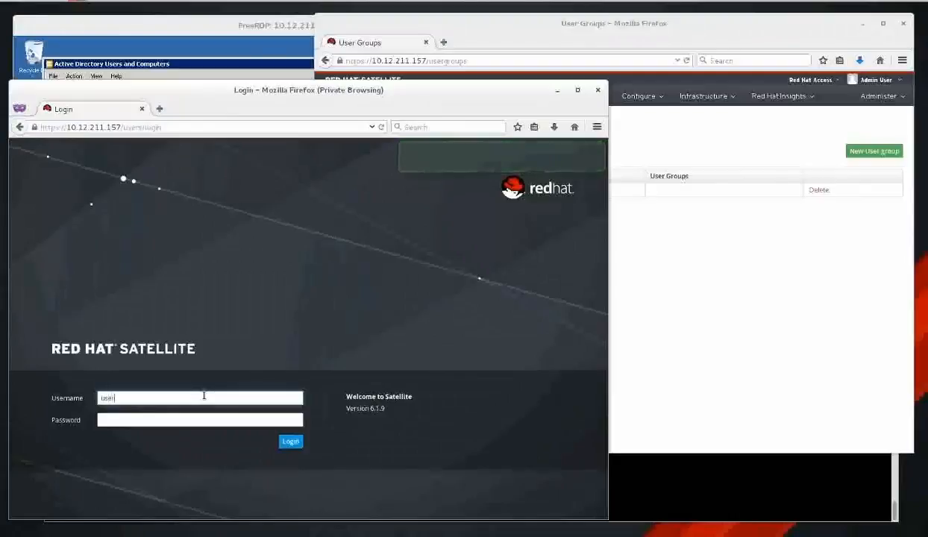
pyautogui.write('emea')
pyautogui.press('Tab')
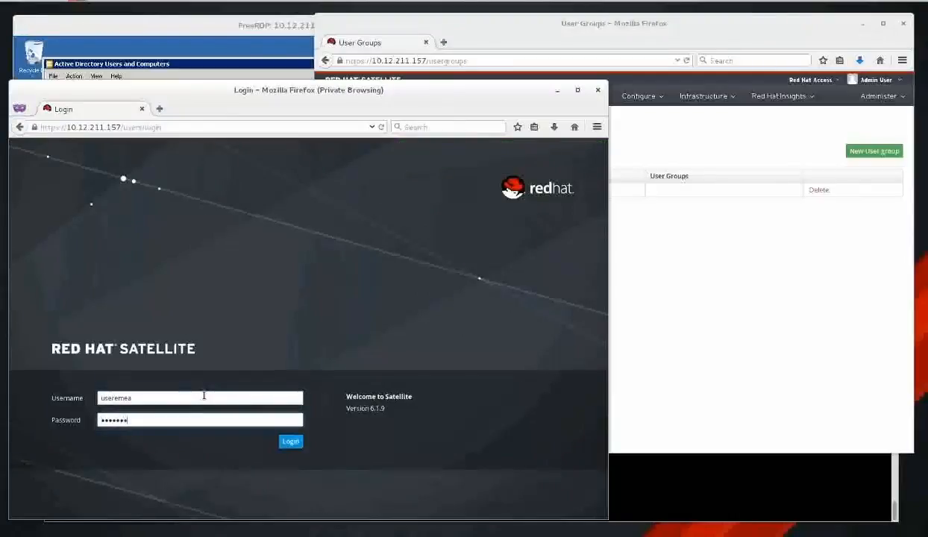
pyautogui.press('Return')
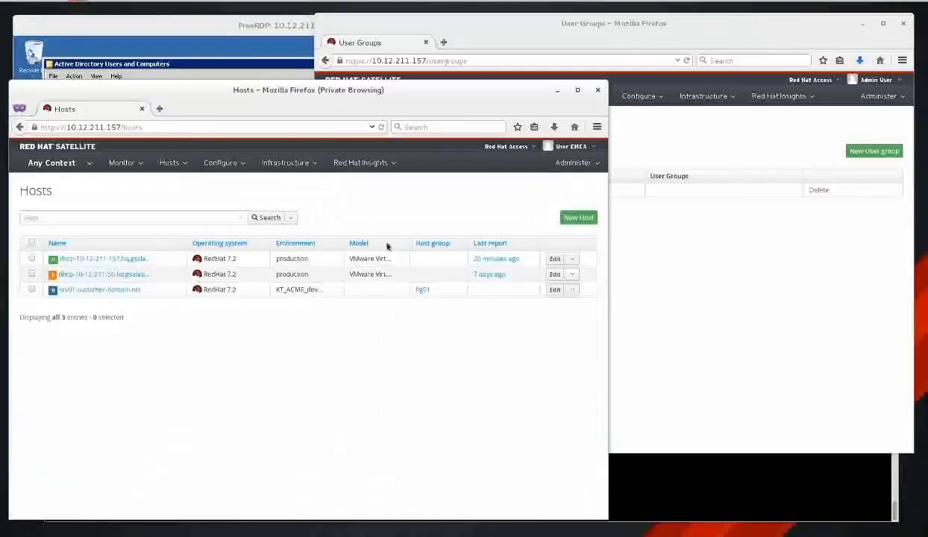
pyautogui.click(649, 281)
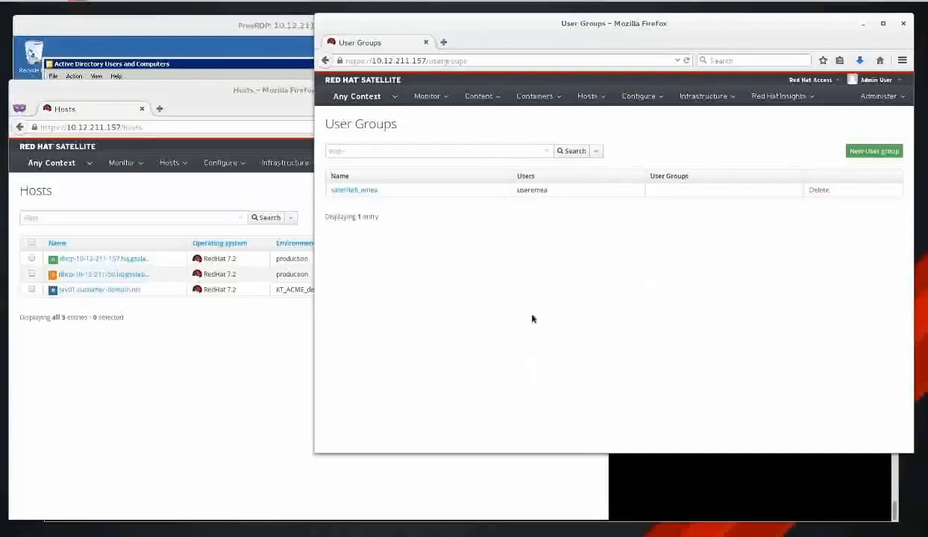
# Confirm Usergroup sync is enabled in the AD-AUTH LDAP source's Account settings.
pyautogui.click(888, 98)
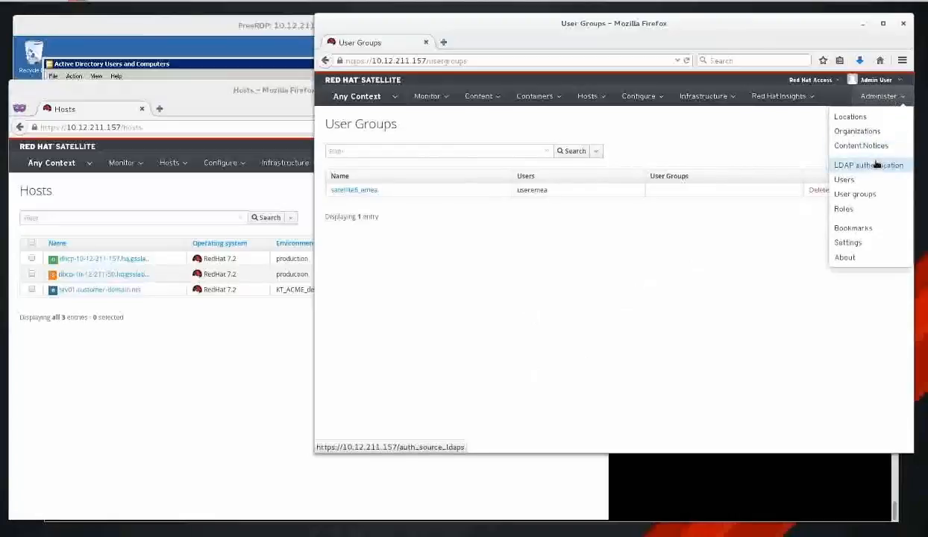
pyautogui.click(848, 164)
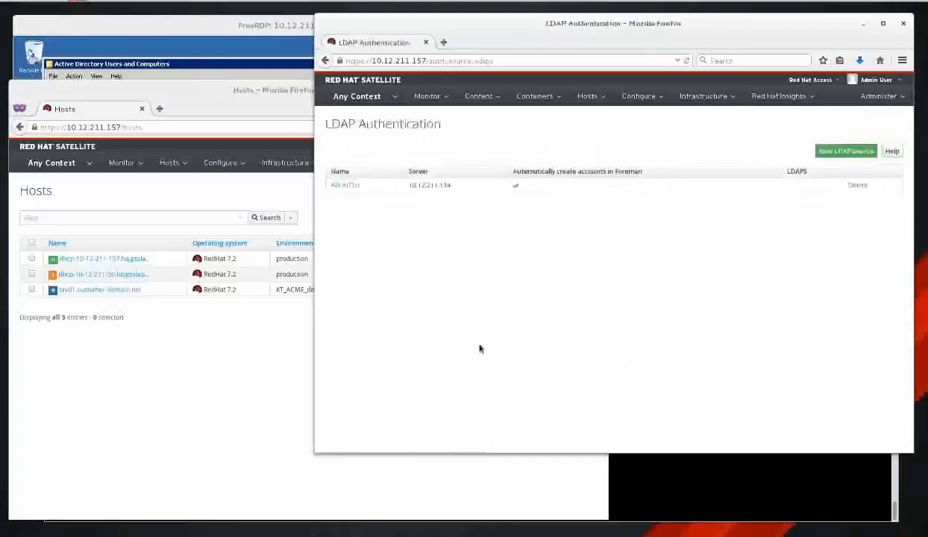
pyautogui.click(345, 185)
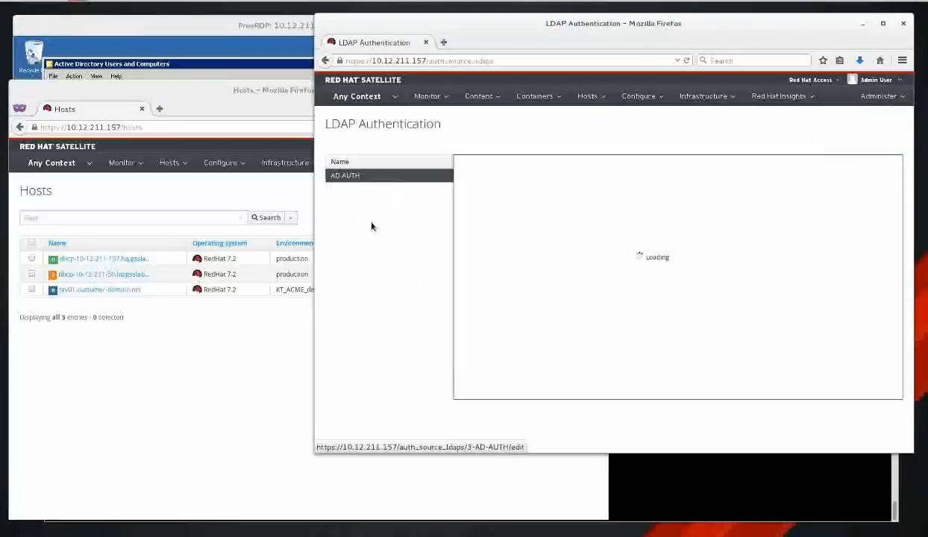
pyautogui.click(543, 176)
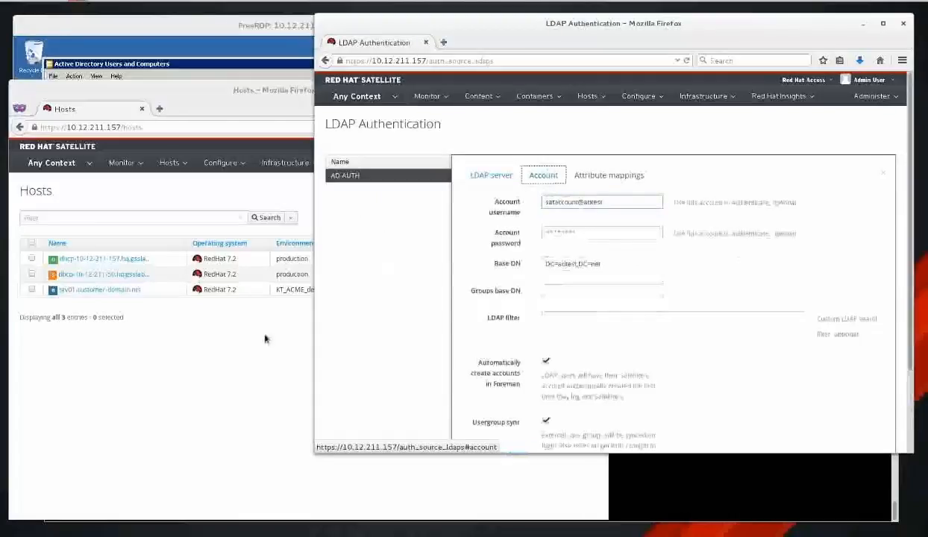
# Log the EMEA user out from its account menu in the private window.
pyautogui.click(243, 352)
pyautogui.click(580, 145)
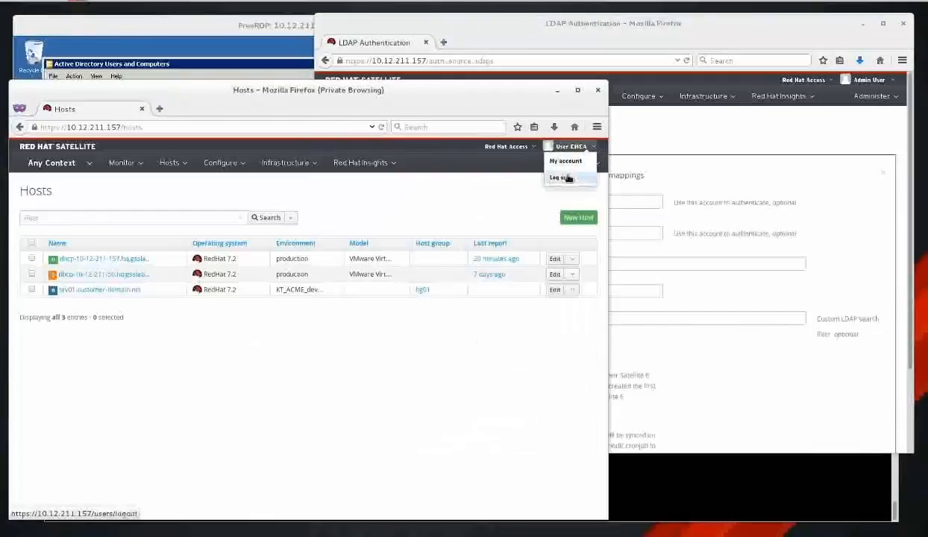
pyautogui.click(576, 177)
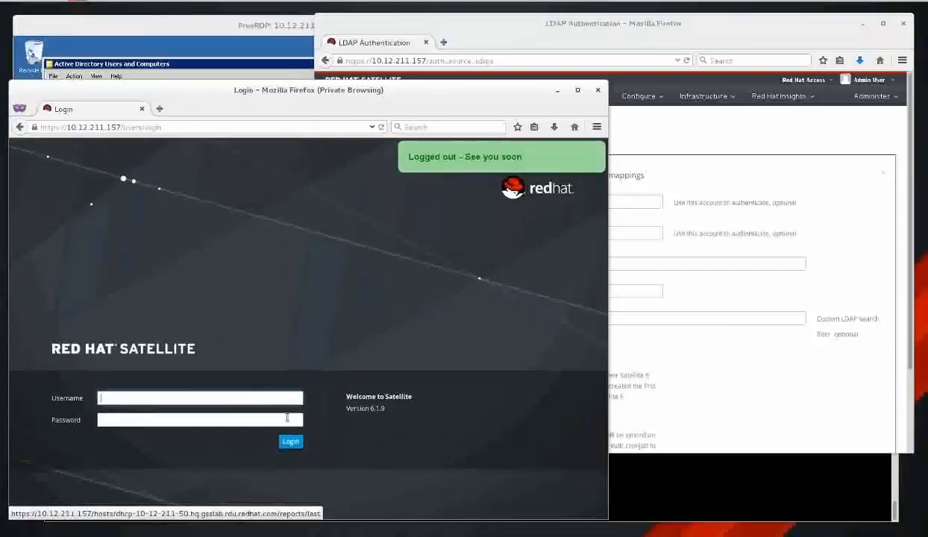
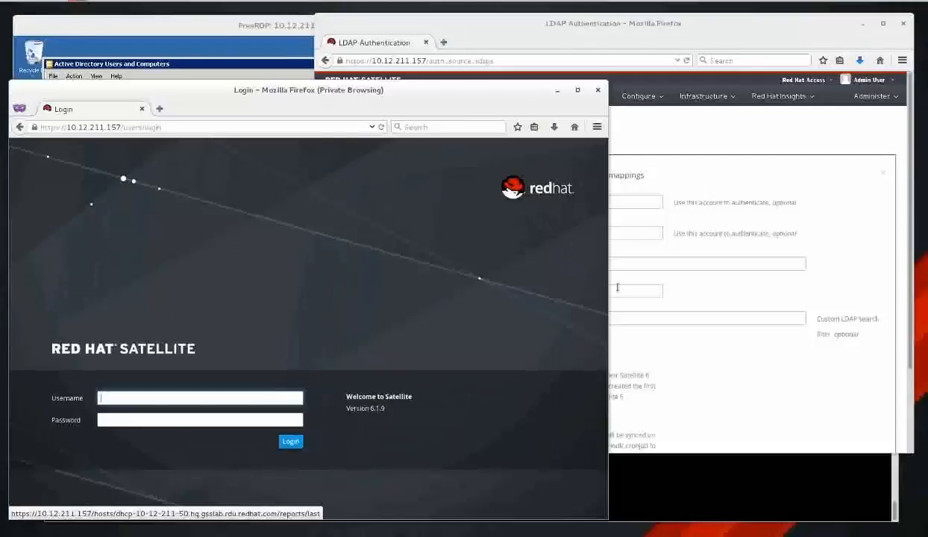
# Uncheck Usergroup sync on the AD-AUTH LDAP source's Account tab and submit the change.
pyautogui.click(816, 30)
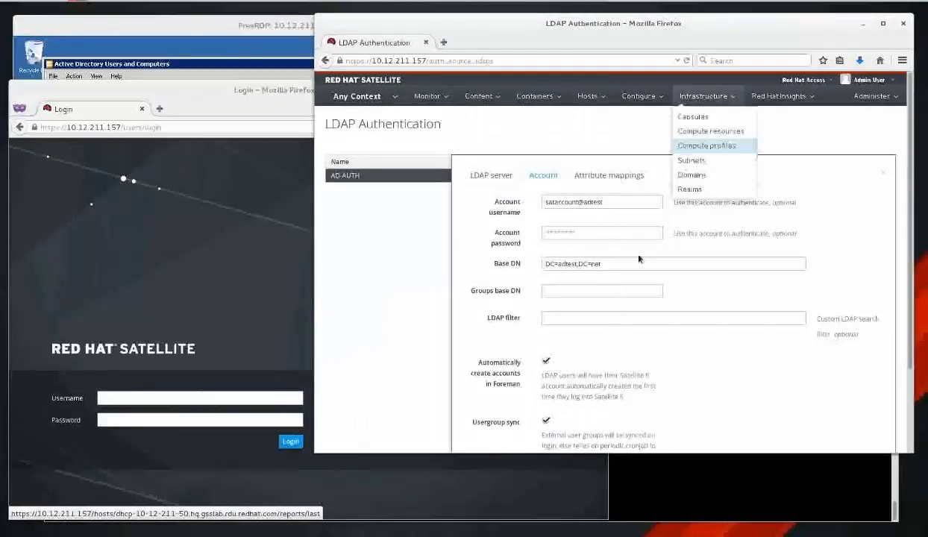
pyautogui.scroll(-3, 627, 381)
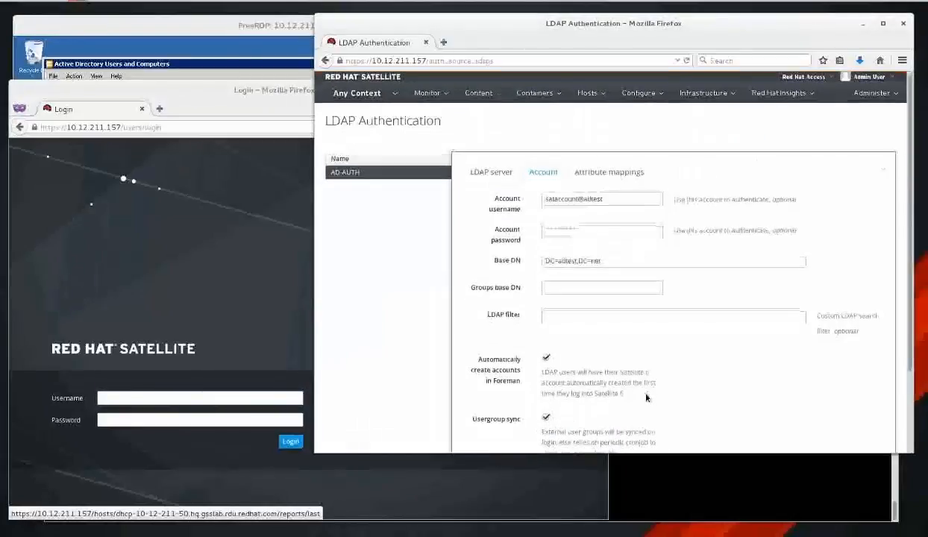
pyautogui.click(546, 326)
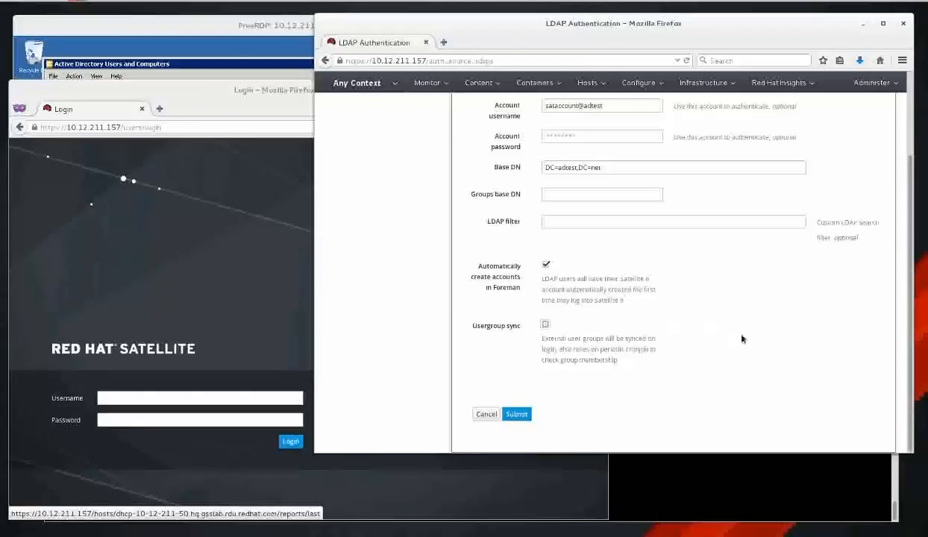
pyautogui.scroll(3, 682, 358)
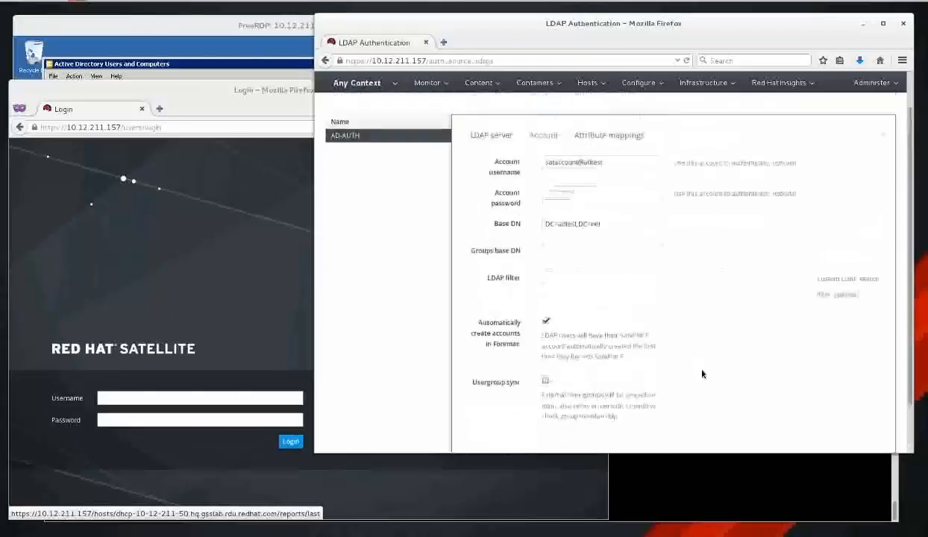
pyautogui.scroll(-3, 601, 447)
pyautogui.click(516, 413)
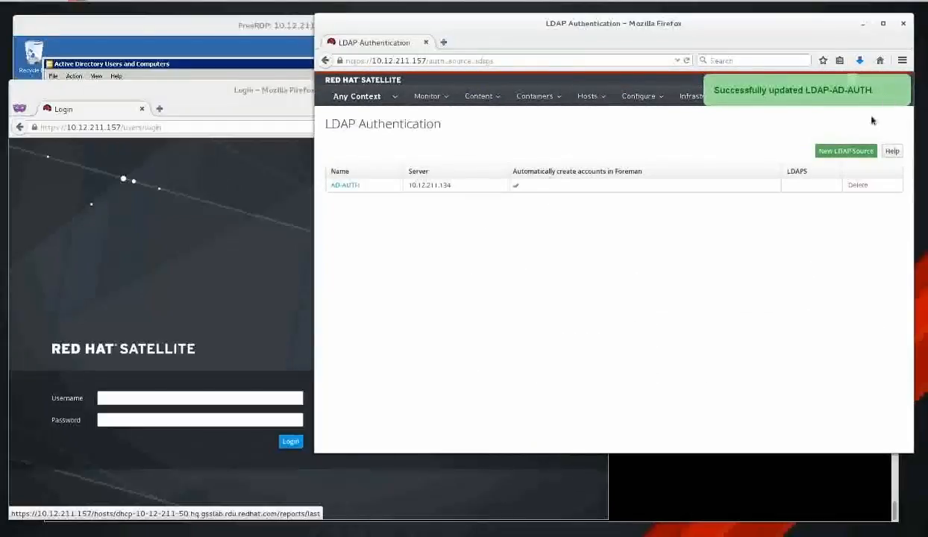
# Refresh the satellite6_emea user group's linked external AD group from its External groups tab.
pyautogui.moveTo(886, 82)
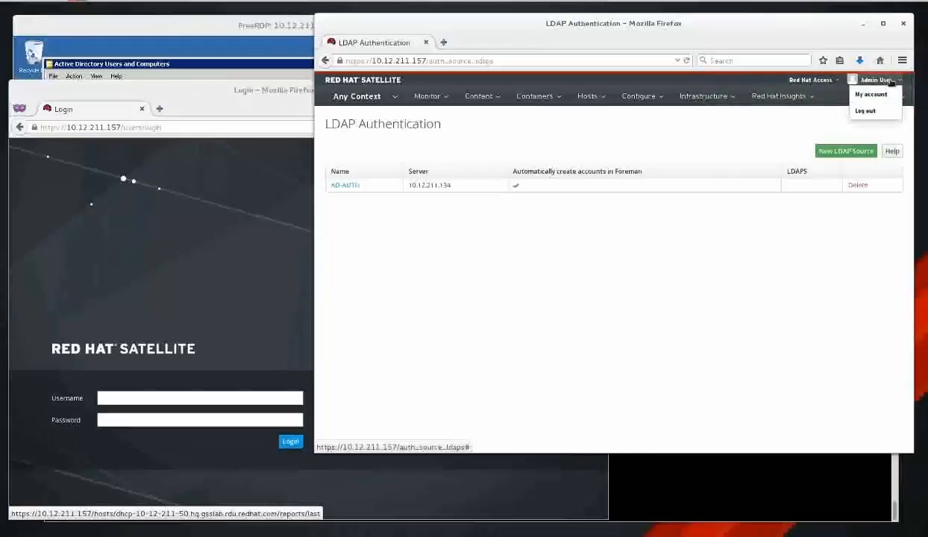
pyautogui.click(887, 112)
pyautogui.click(822, 199)
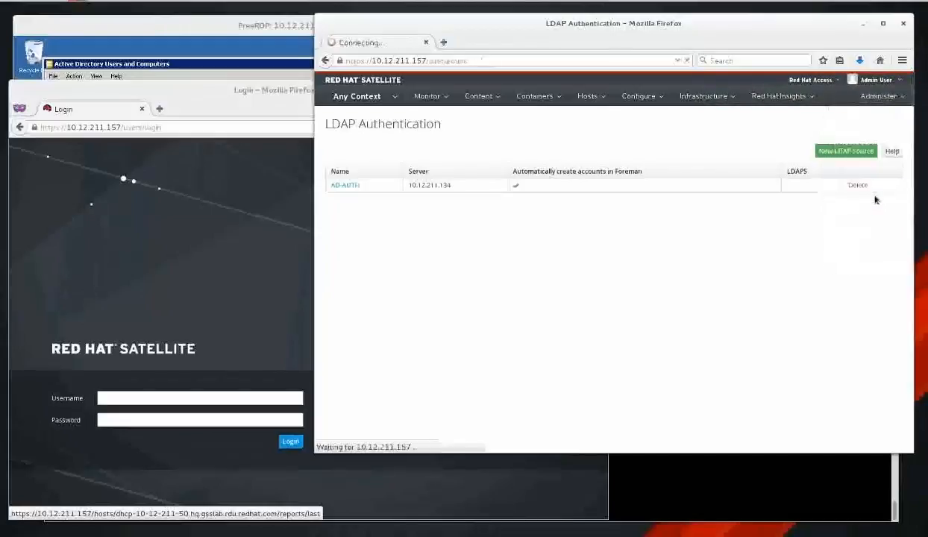
pyautogui.click(363, 191)
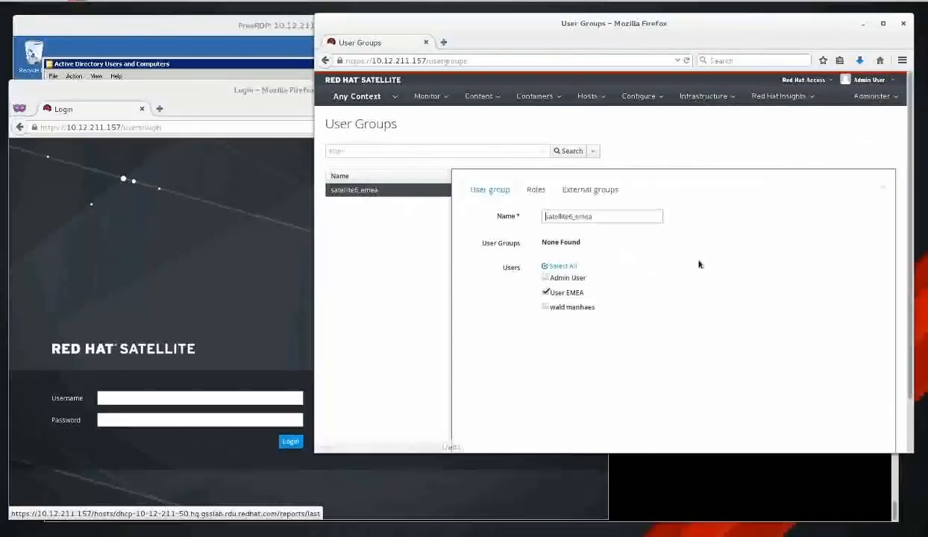
pyautogui.click(586, 190)
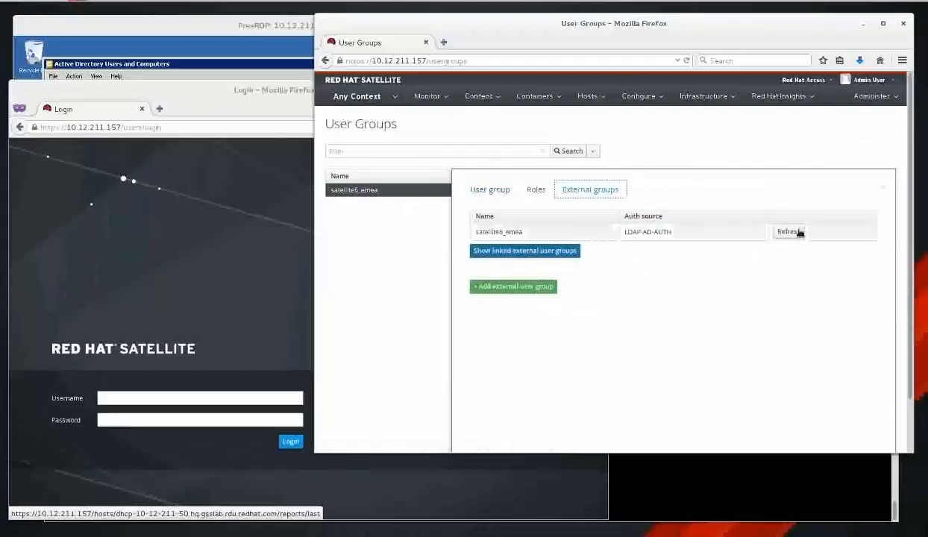
pyautogui.click(780, 231)
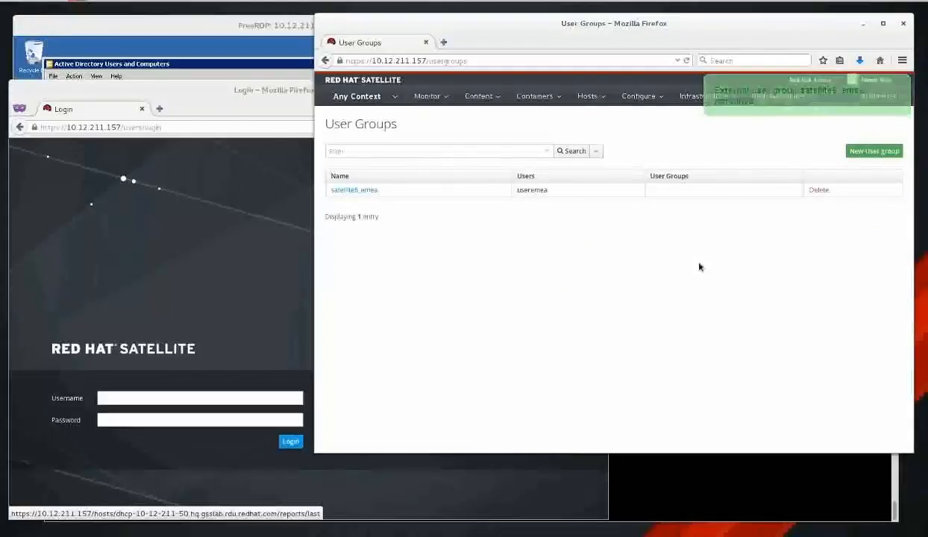
pyautogui.click(274, 399)
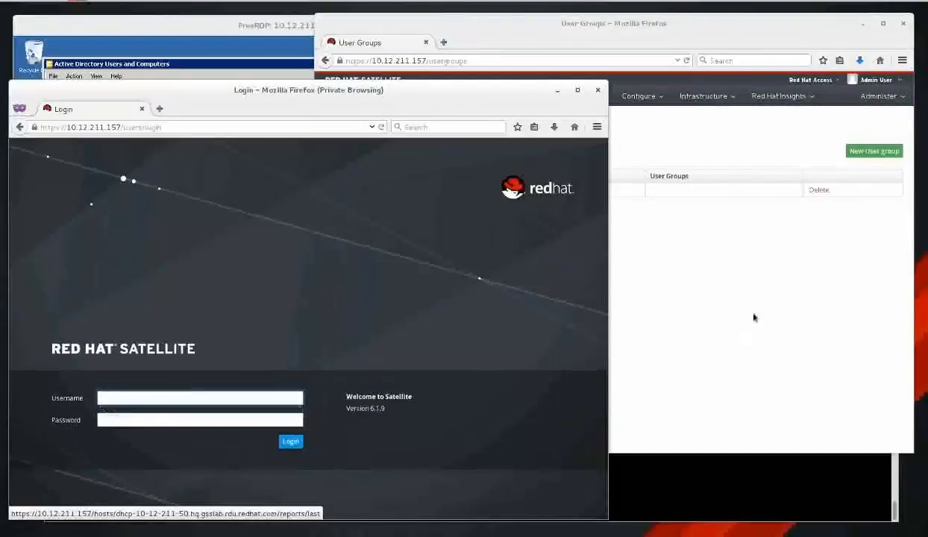
pyautogui.click(731, 302)
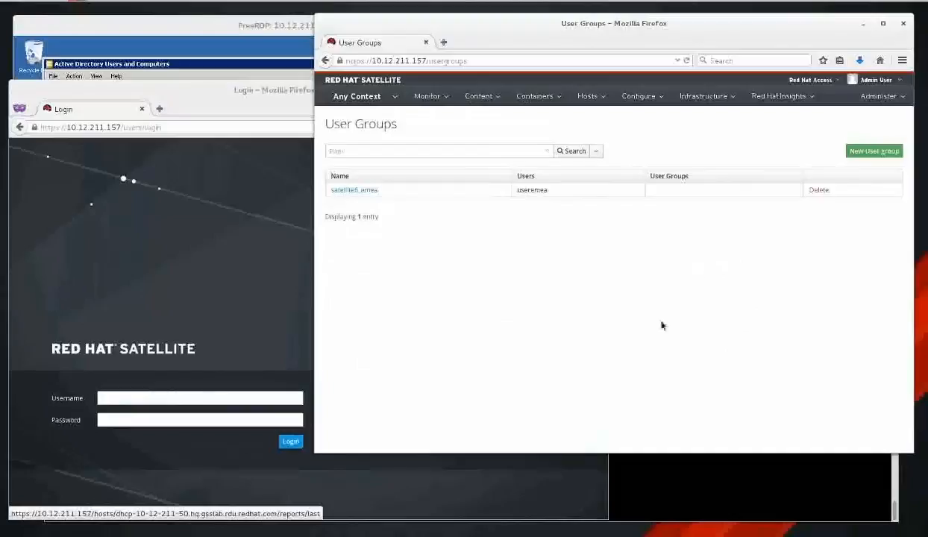
pyautogui.moveTo(880, 95)
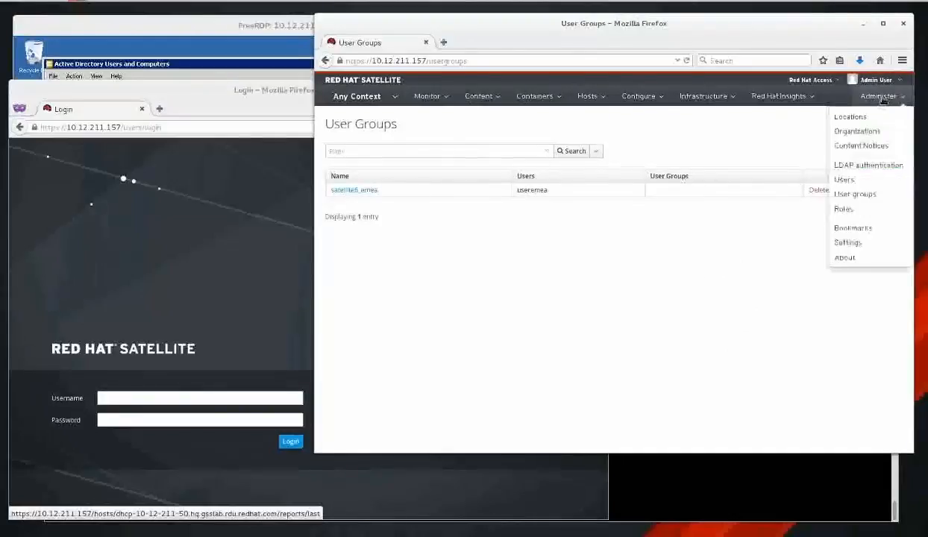
# Open the AD-AUTH source's Account settings and select its Base DN value for reference.
pyautogui.click(885, 170)
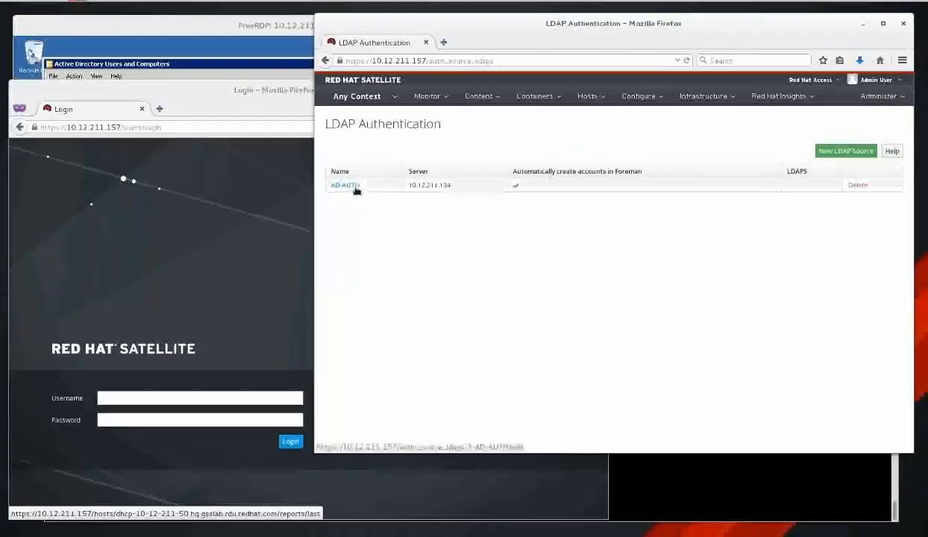
pyautogui.click(354, 186)
pyautogui.click(544, 176)
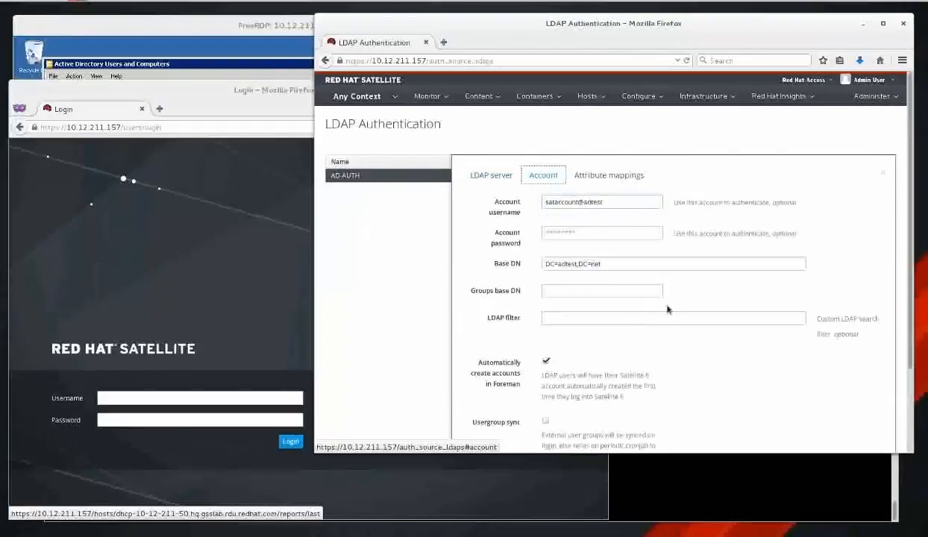
pyautogui.click(568, 317)
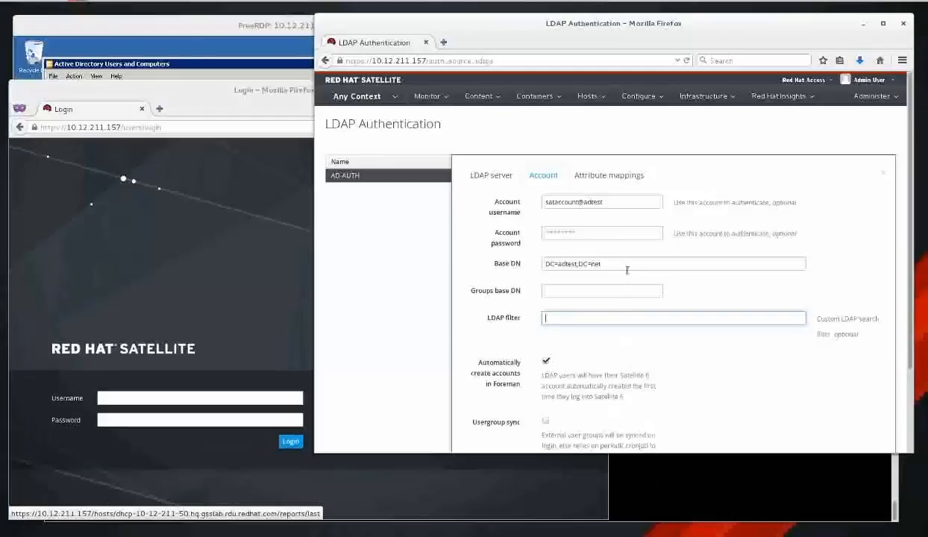
pyautogui.moveTo(627, 270); pyautogui.dragTo(543, 264)
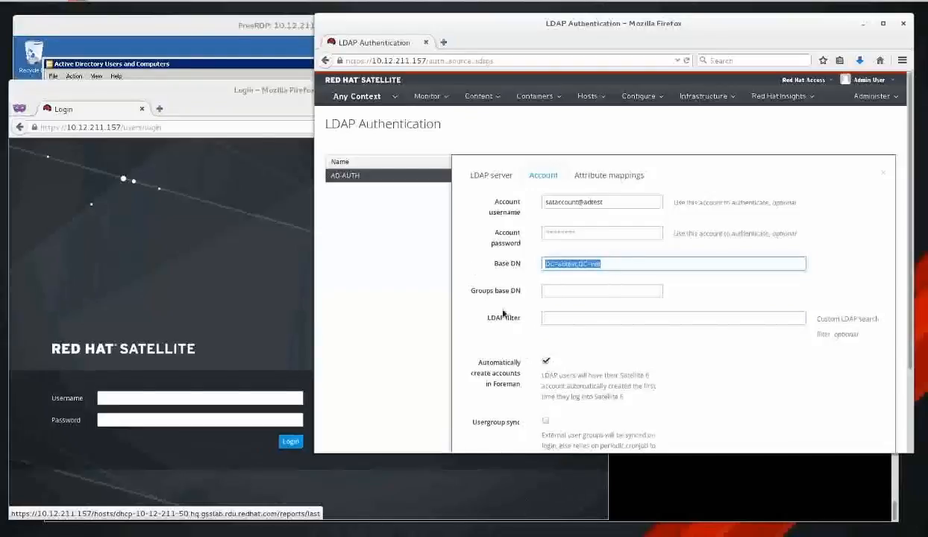
pyautogui.click(239, 71)
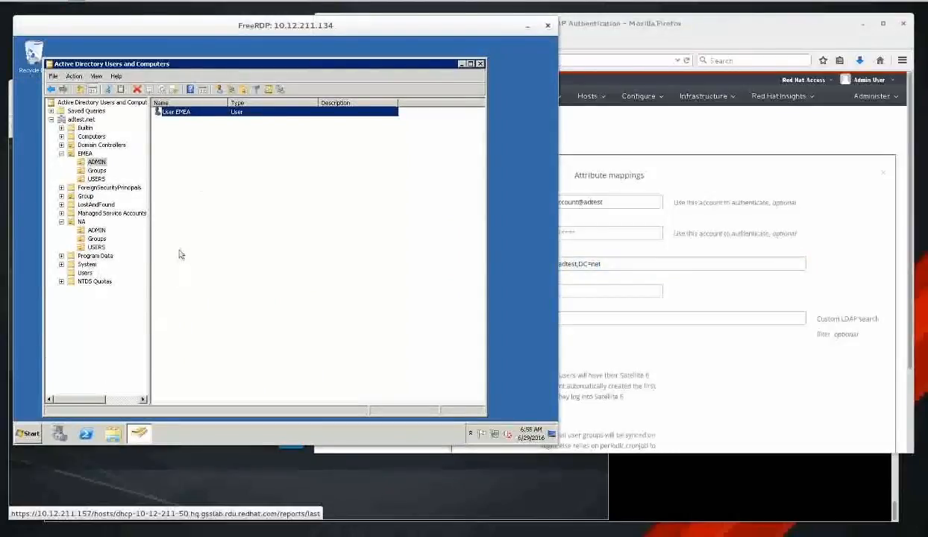
# Browse the domain's Users, NA ADMIN, EMEA ADMIN and EMEA Groups containers in Active Directory.
pyautogui.click(85, 274)
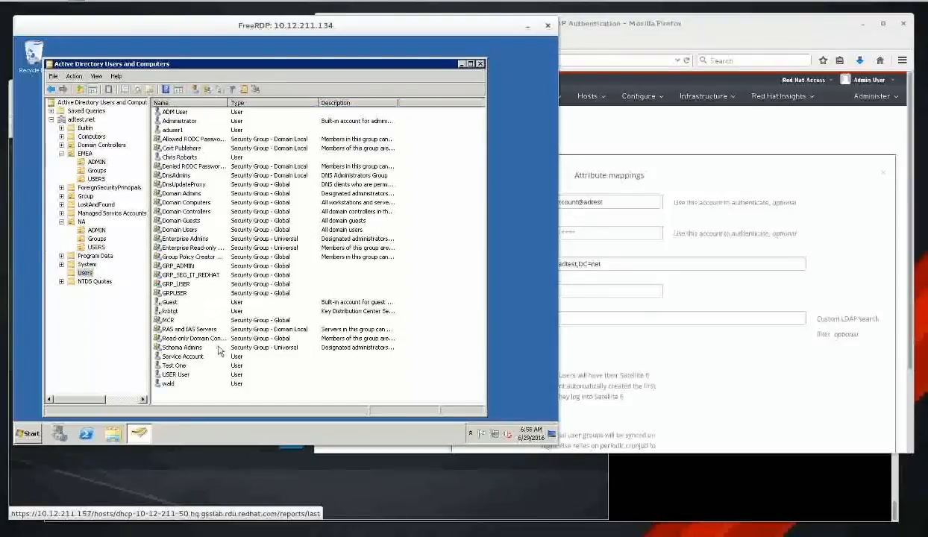
pyautogui.click(97, 230)
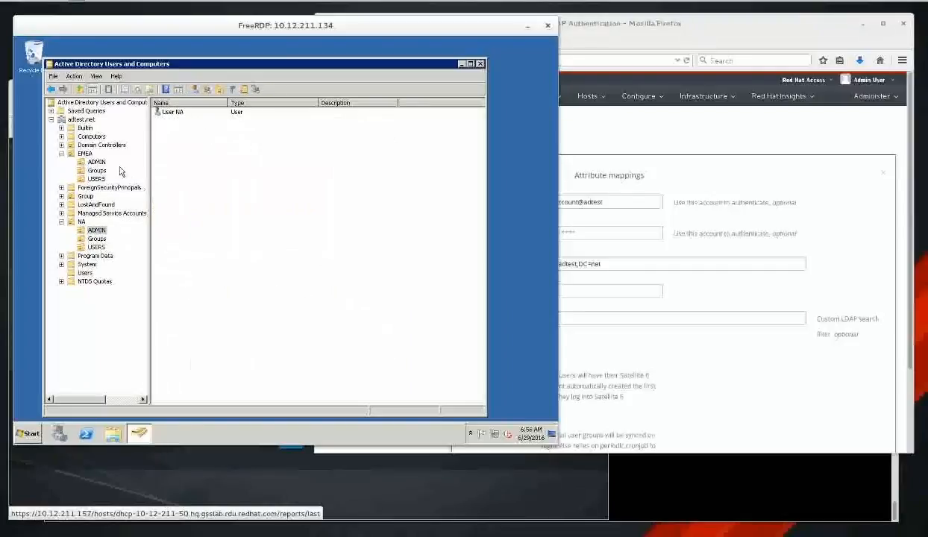
pyautogui.click(97, 161)
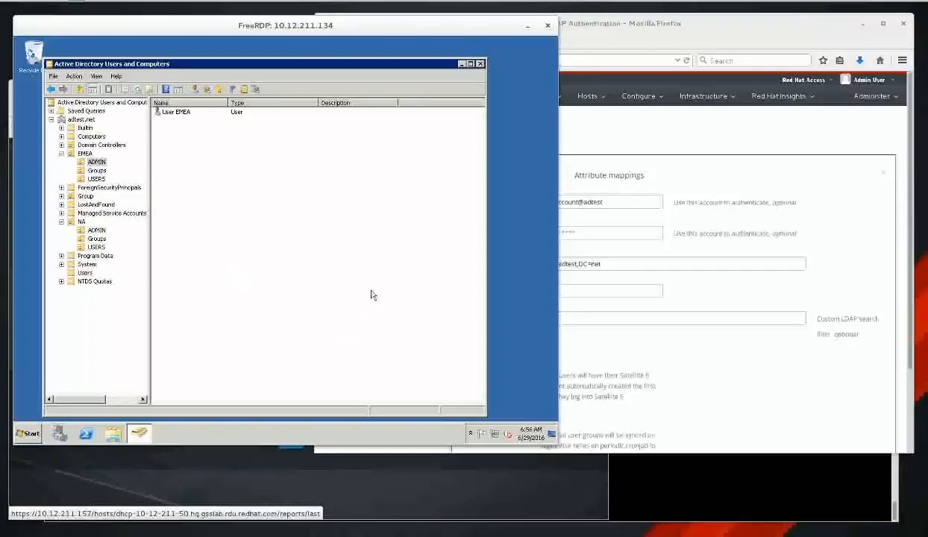
pyautogui.click(86, 273)
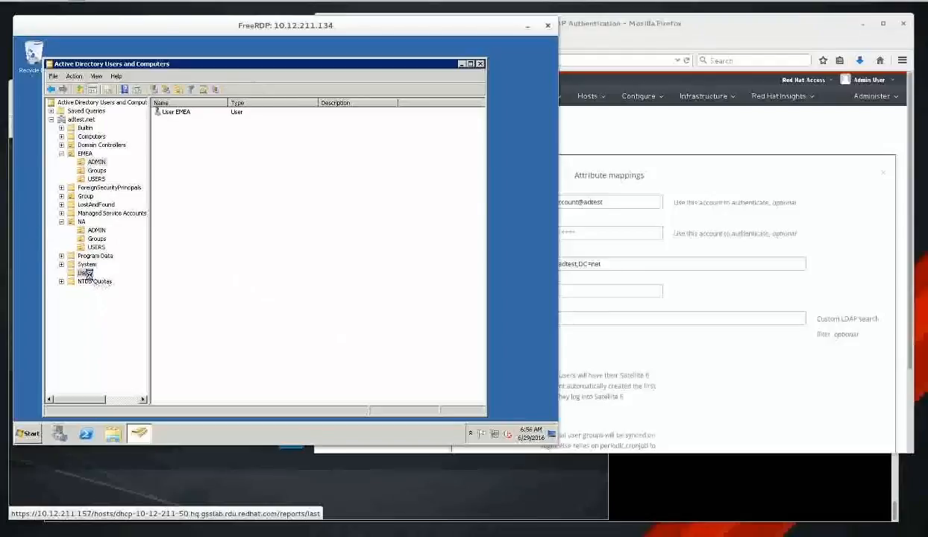
pyautogui.click(98, 170)
# Check satellite6_emea's members, including the User EMEA account, then cancel its properties.
pyautogui.click(198, 114)
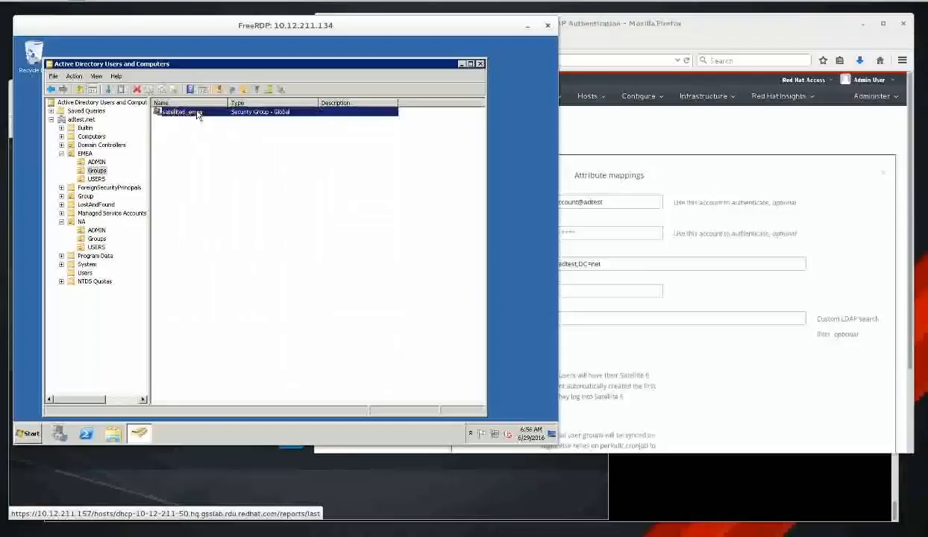
pyautogui.doubleClick(197, 114)
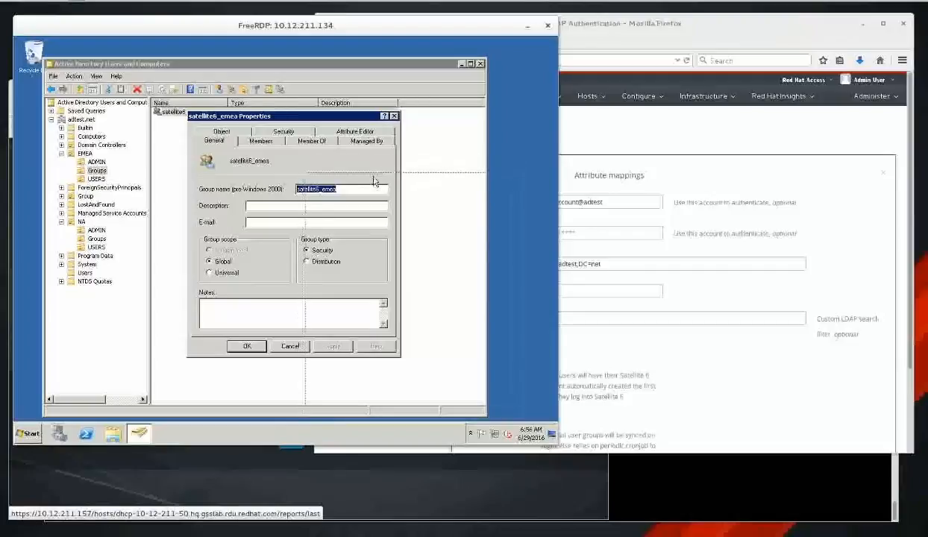
pyautogui.moveTo(375, 181); pyautogui.dragTo(373, 182)
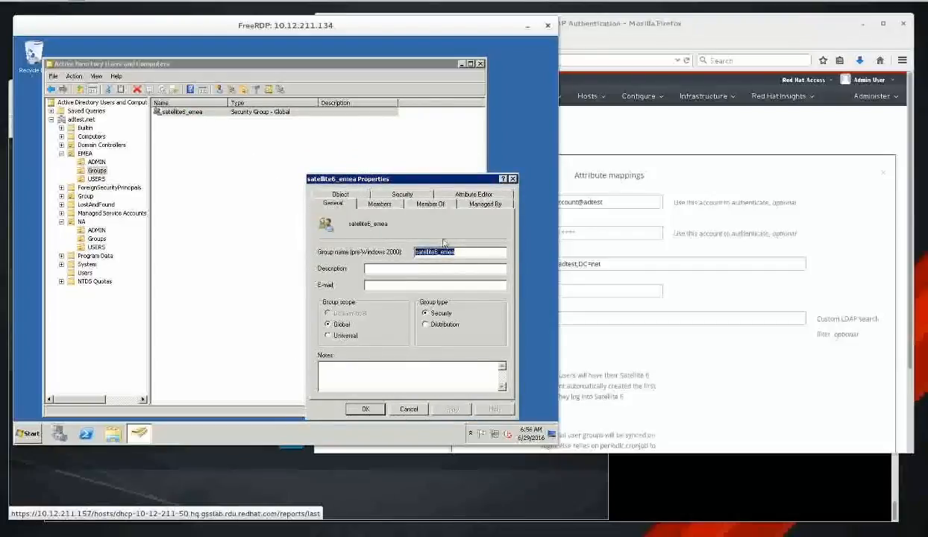
pyautogui.click(378, 203)
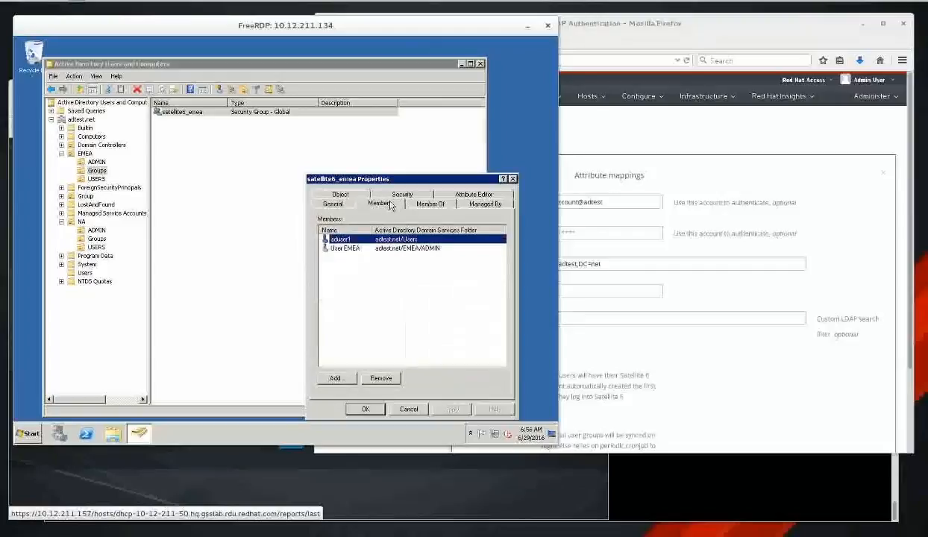
pyautogui.doubleClick(387, 250)
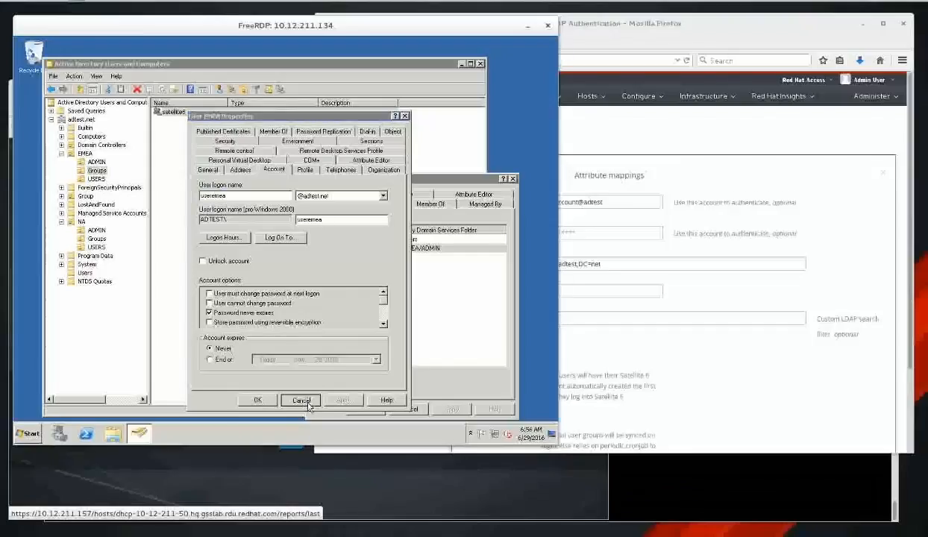
pyautogui.click(301, 396)
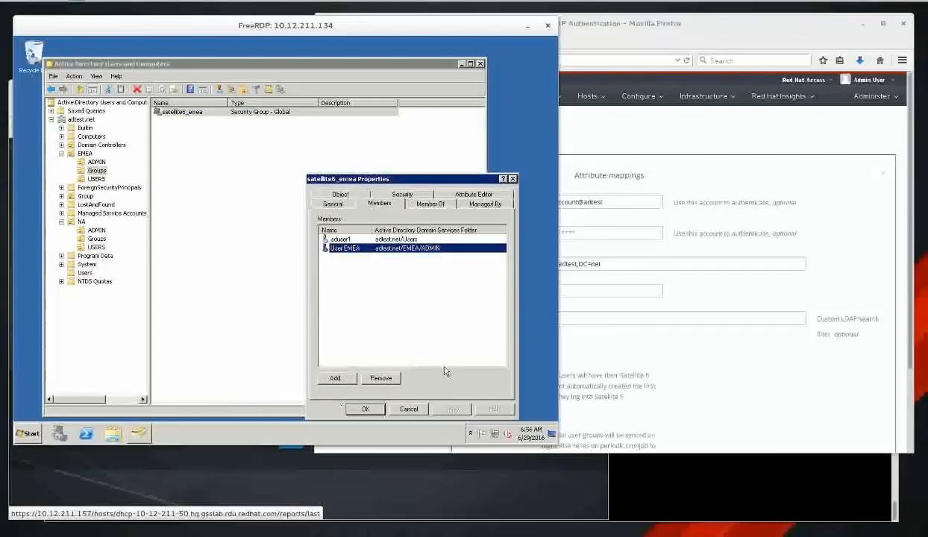
pyautogui.click(362, 239)
pyautogui.click(411, 409)
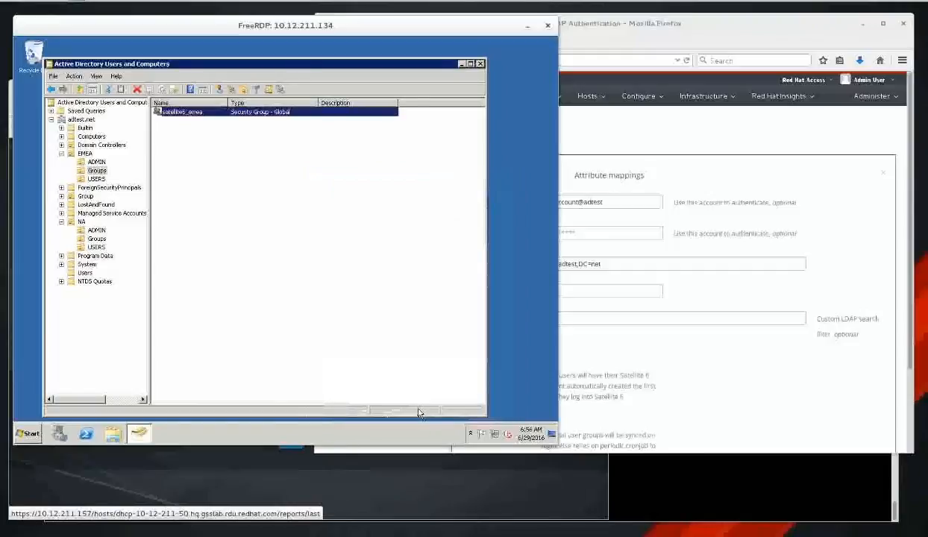
pyautogui.click(641, 483)
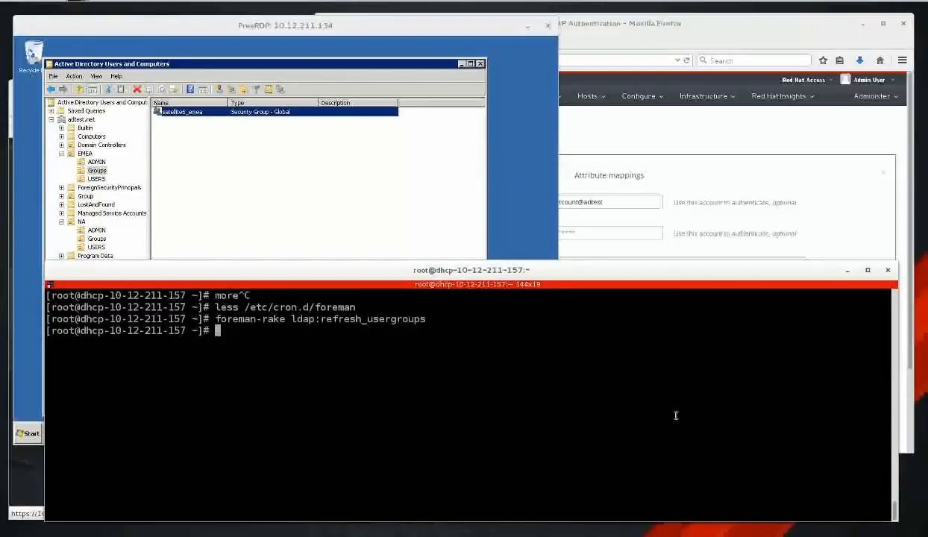
# In Geany, delete the empty lines 29–30 after the line 28 memberOf ldapsearch command.
pyautogui.hotkey('alt', 'Tab')
pyautogui.scroll(-5, 534, 197)
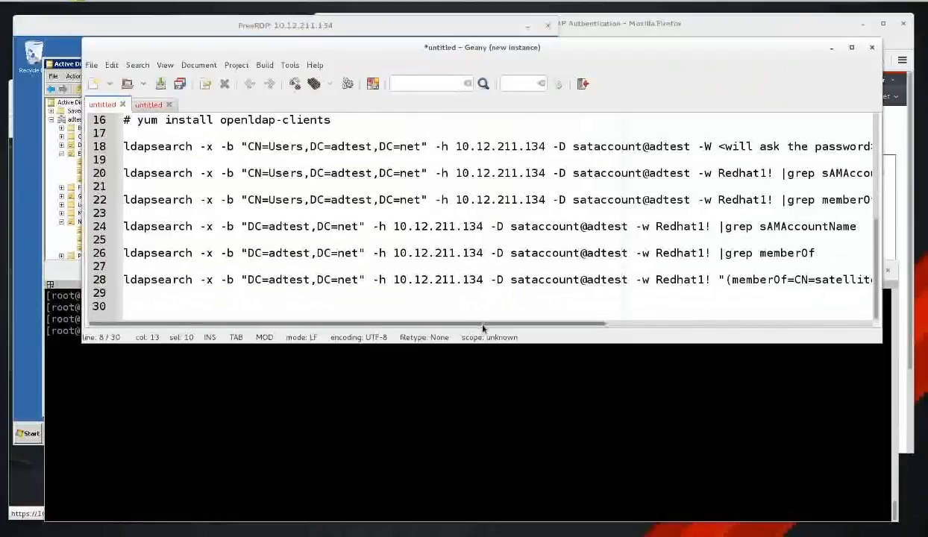
pyautogui.moveTo(484, 327); pyautogui.dragTo(789, 326)
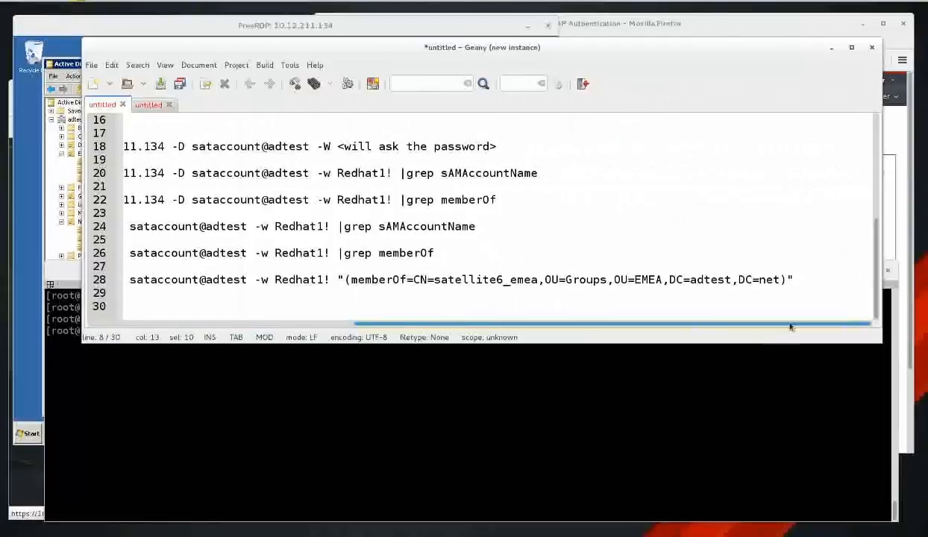
pyautogui.click(802, 278)
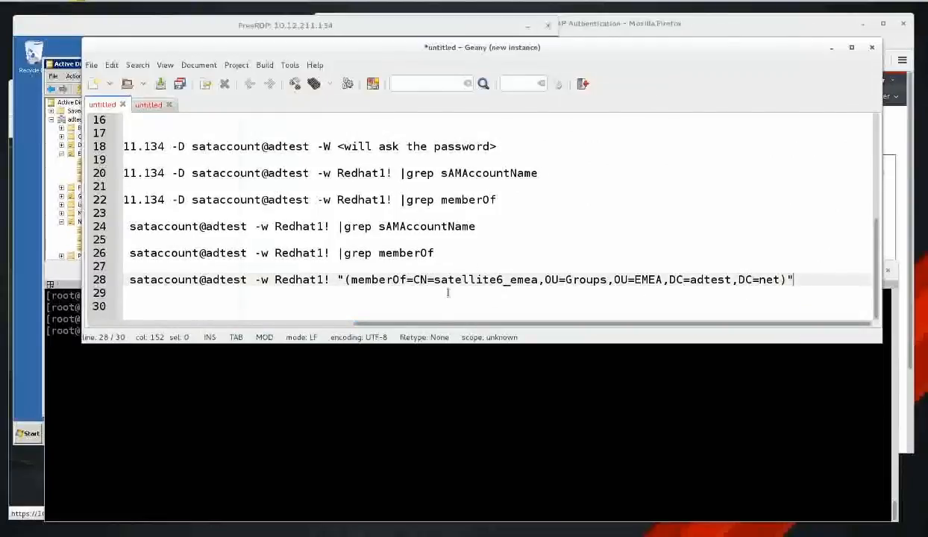
pyautogui.moveTo(560, 325); pyautogui.dragTo(239, 327)
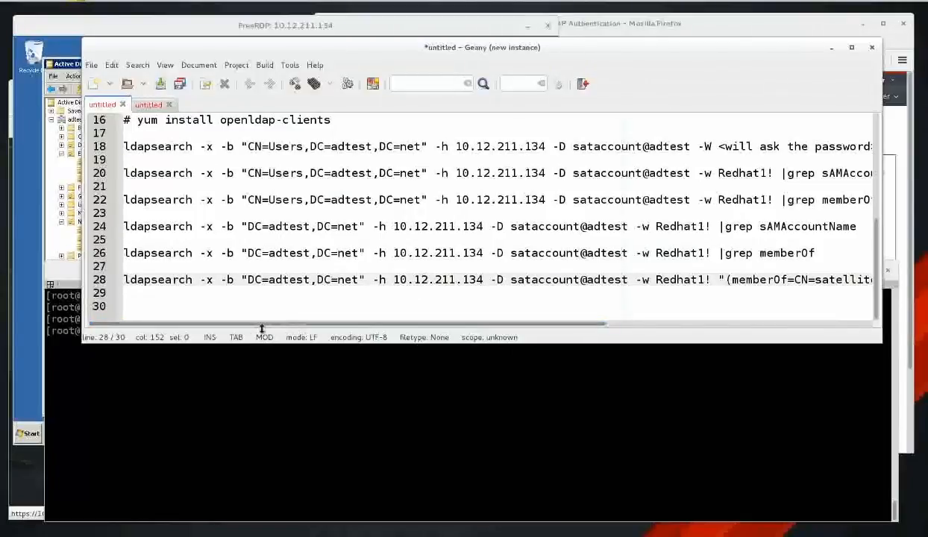
pyautogui.click(238, 306)
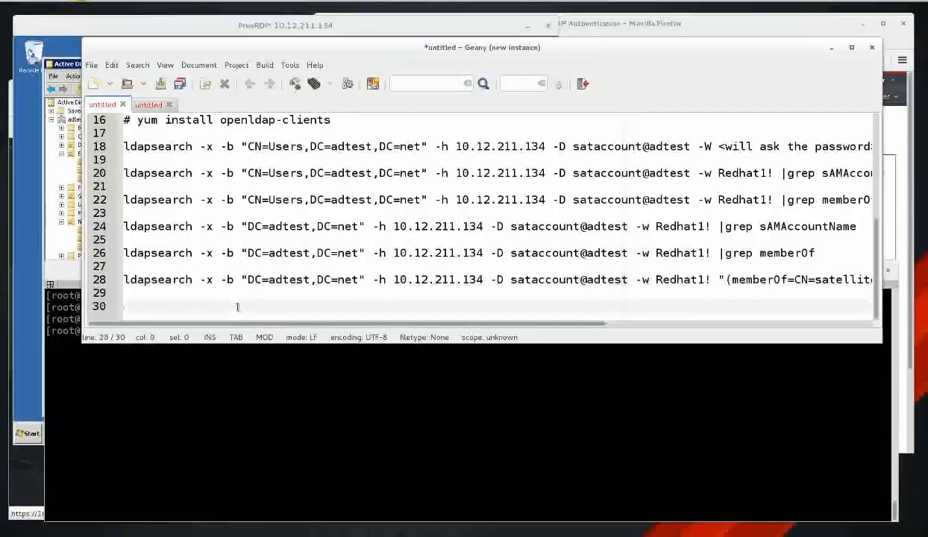
pyautogui.press('BackSpace')
pyautogui.press('BackSpace')
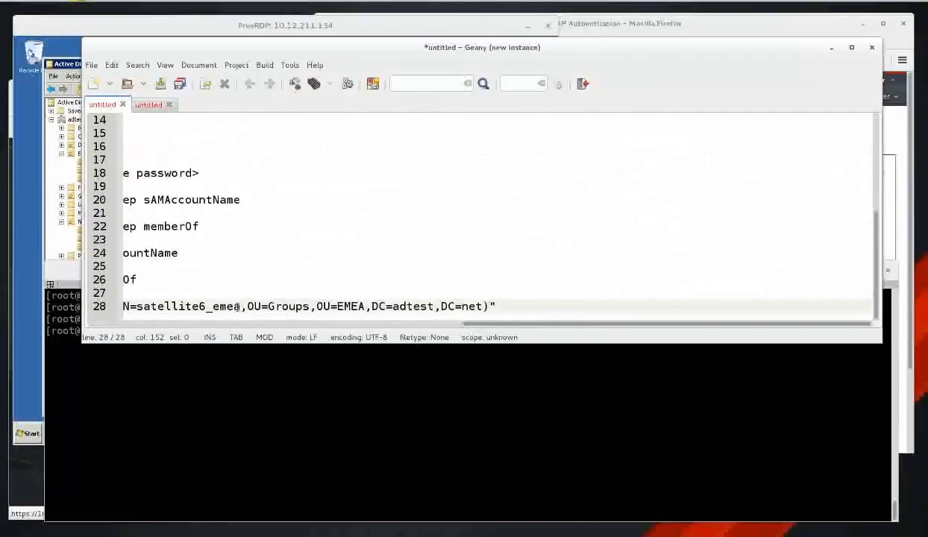
# Examine line 28's group path, search base, server address, bind account and password options.
pyautogui.press('Home')
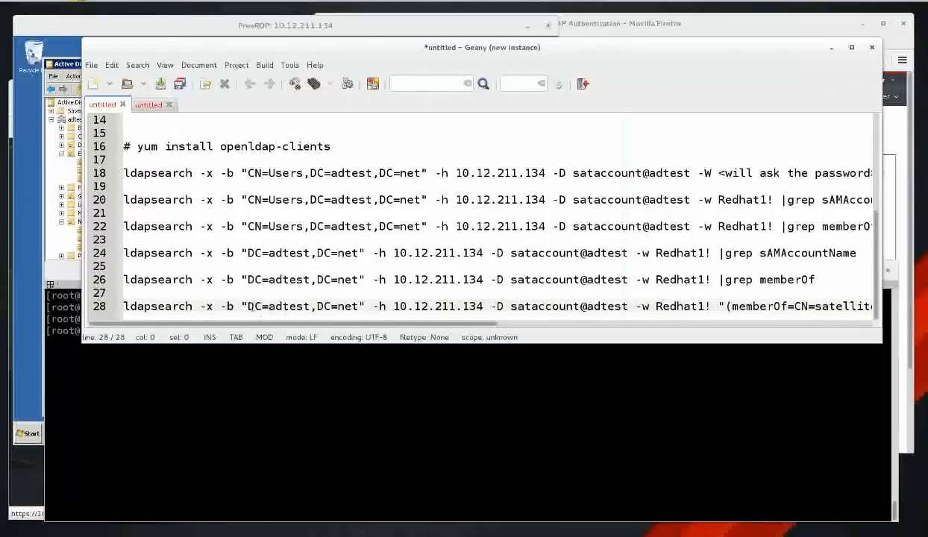
pyautogui.moveTo(250, 307); pyautogui.dragTo(349, 307)
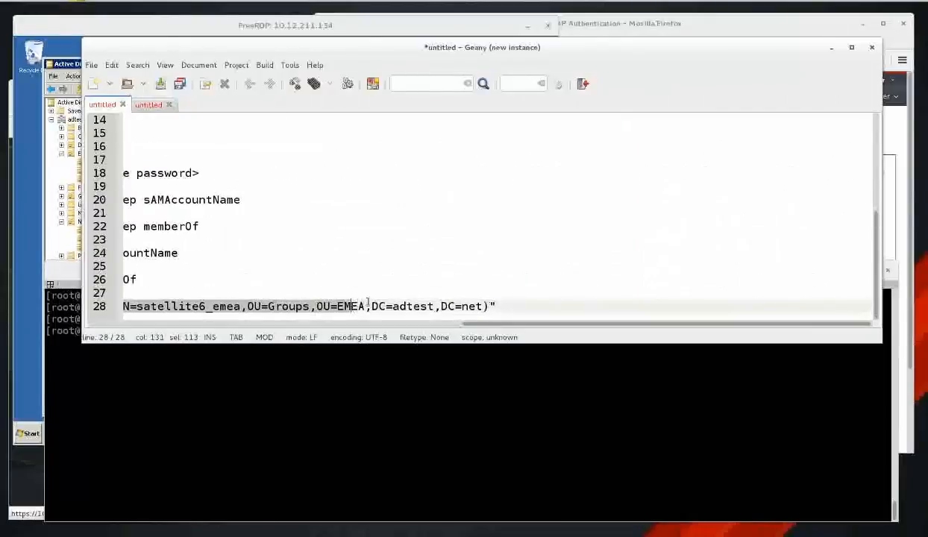
pyautogui.press('Home')
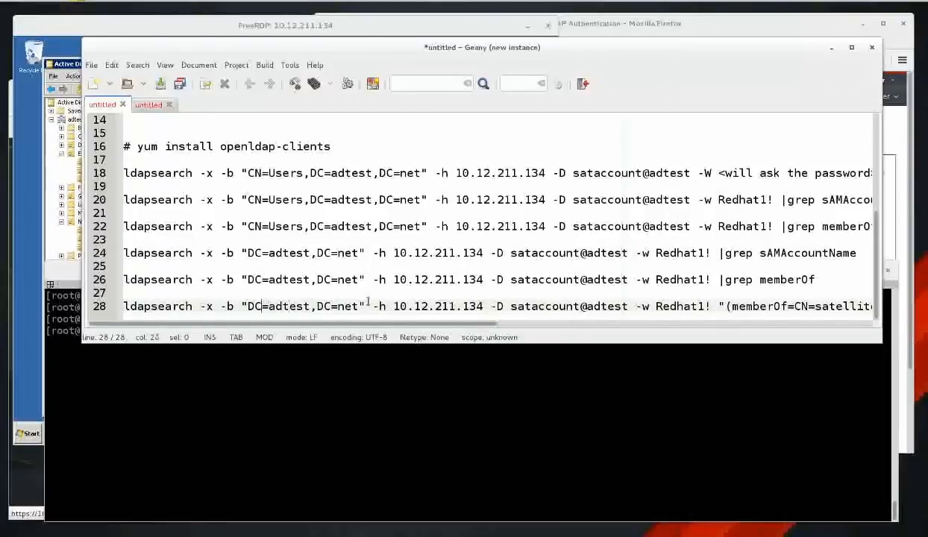
pyautogui.click(368, 300)
pyautogui.press('Right')
pyautogui.press('Right')
pyautogui.press('Right')
pyautogui.press('Right')
pyautogui.hotkey('shift', 'Right')
pyautogui.hotkey('shift', 'Right')
pyautogui.hotkey('shift', 'Right')
pyautogui.hotkey('shift', 'Right')
pyautogui.hotkey('shift', 'Right')
pyautogui.hotkey('shift', 'Right')
pyautogui.hotkey('shift', 'Right')
pyautogui.hotkey('shift', 'Right')
pyautogui.hotkey('shift', 'Right')
pyautogui.hotkey('shift', 'Right')
pyautogui.hotkey('shift', 'Right')
pyautogui.hotkey('shift', 'Right')
pyautogui.hotkey('shift', 'Right')
pyautogui.hotkey('shift', 'Right')
pyautogui.hotkey('shift', 'Right')
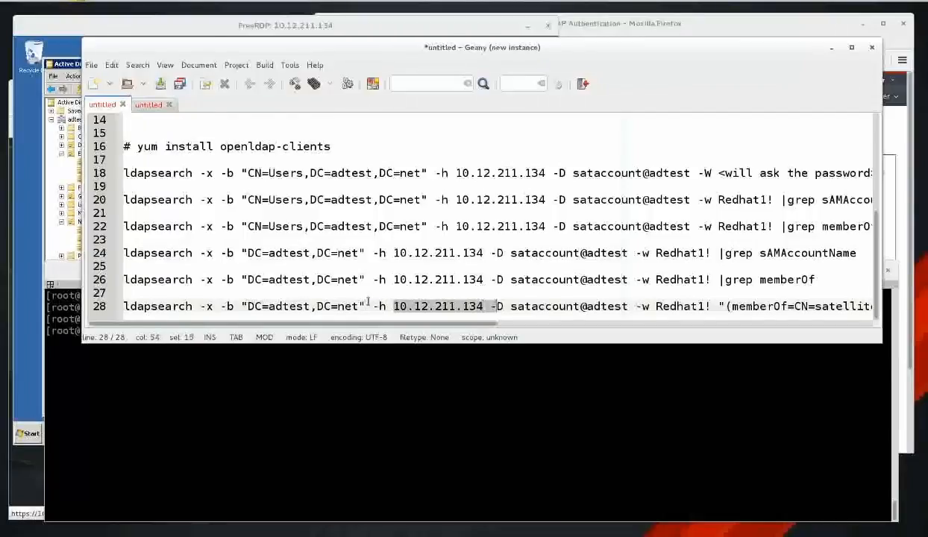
pyautogui.press('Right')
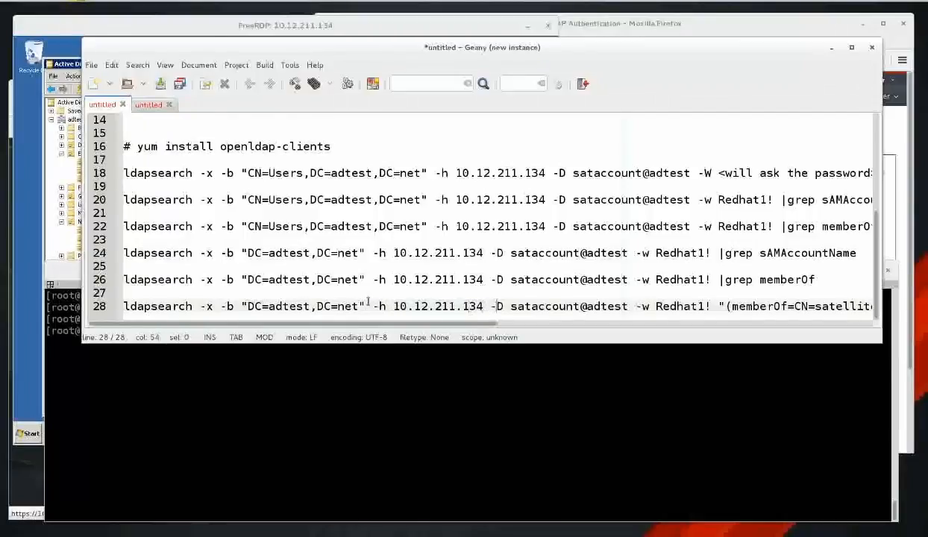
pyautogui.hotkey('shift', 'Right')
pyautogui.hotkey('shift', 'Right')
pyautogui.hotkey('shift', 'Right')
pyautogui.hotkey('shift', 'Right')
pyautogui.hotkey('shift', 'Right')
pyautogui.hotkey('shift', 'Right')
pyautogui.hotkey('shift', 'Right')
pyautogui.hotkey('shift', 'Right')
pyautogui.hotkey('shift', 'Right')
pyautogui.hotkey('shift', 'Right')
pyautogui.hotkey('shift', 'Right')
pyautogui.hotkey('shift', 'Right')
pyautogui.hotkey('shift', 'Right')
pyautogui.hotkey('shift', 'Right')
pyautogui.hotkey('shift', 'Right')
pyautogui.hotkey('shift', 'Right')
pyautogui.hotkey('shift', 'Right')
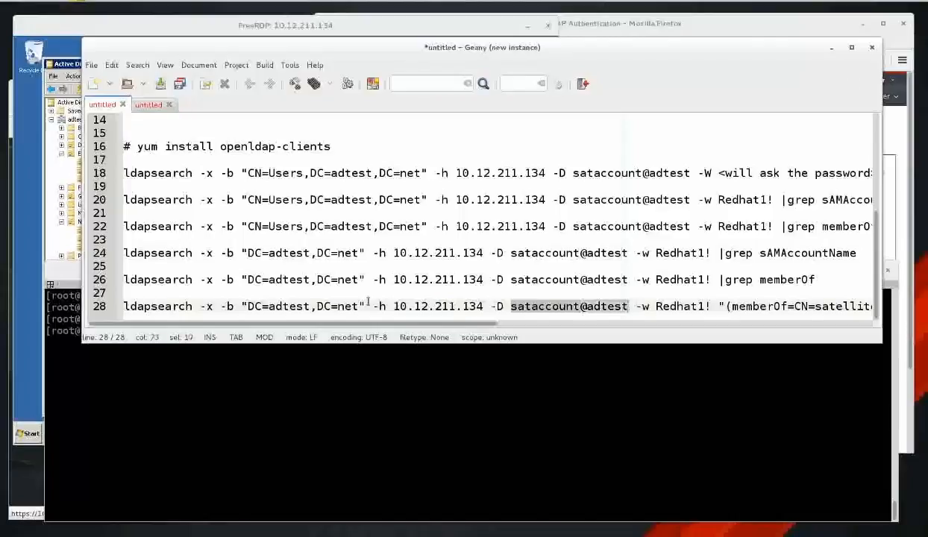
pyautogui.press('Right')
pyautogui.press('Right')
pyautogui.press('Right')
pyautogui.press('Right')
pyautogui.press('Right')
pyautogui.press('Right')
pyautogui.press('Right')
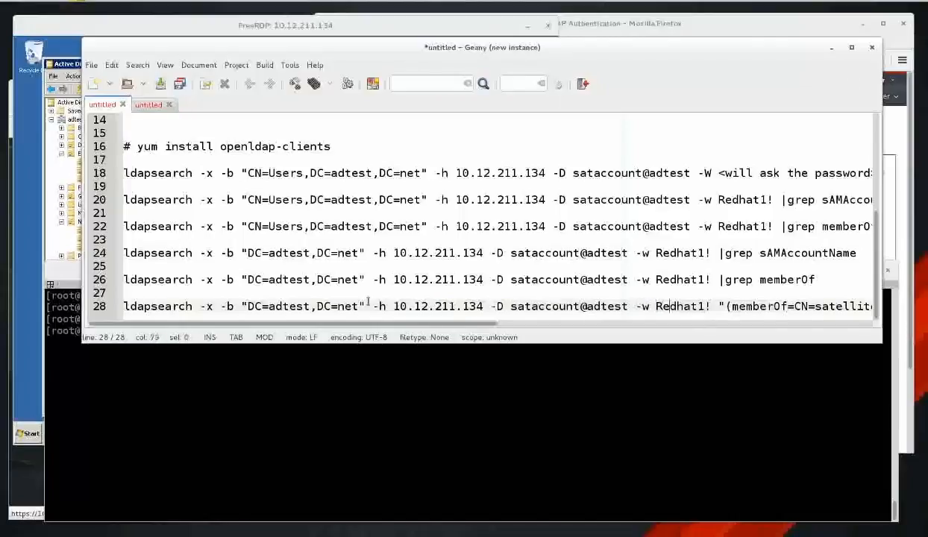
pyautogui.press('Right')
pyautogui.press('Right')
pyautogui.press('Right')
pyautogui.press('Right')
pyautogui.press('Right')
pyautogui.press('Right')
pyautogui.press('Right')
pyautogui.press('Right')
pyautogui.press('Right')
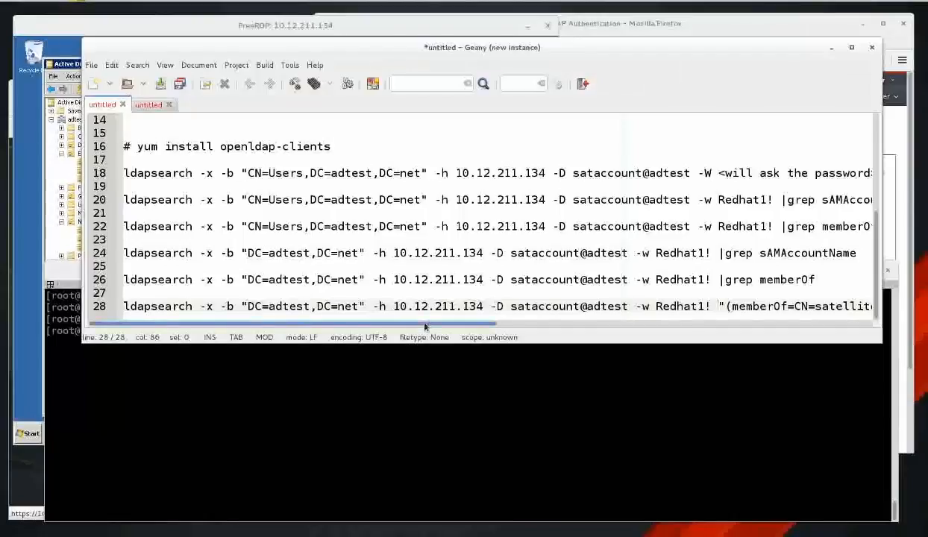
# Select the whole line 28 ldapsearch command with the satellite6_emea memberOf filter for copying.
pyautogui.moveTo(425, 327); pyautogui.dragTo(677, 314)
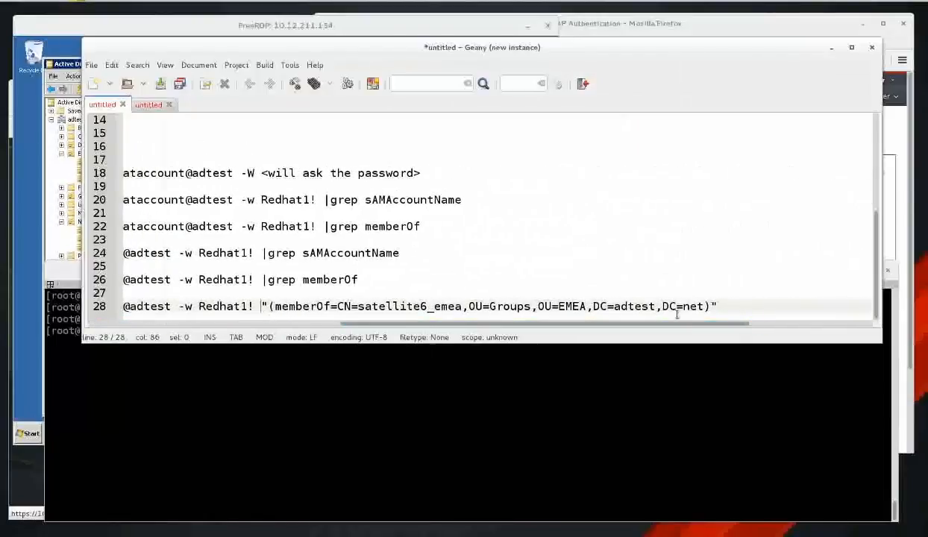
pyautogui.keyDown('shift'); pyautogui.click(722, 304); pyautogui.keyUp('shift')
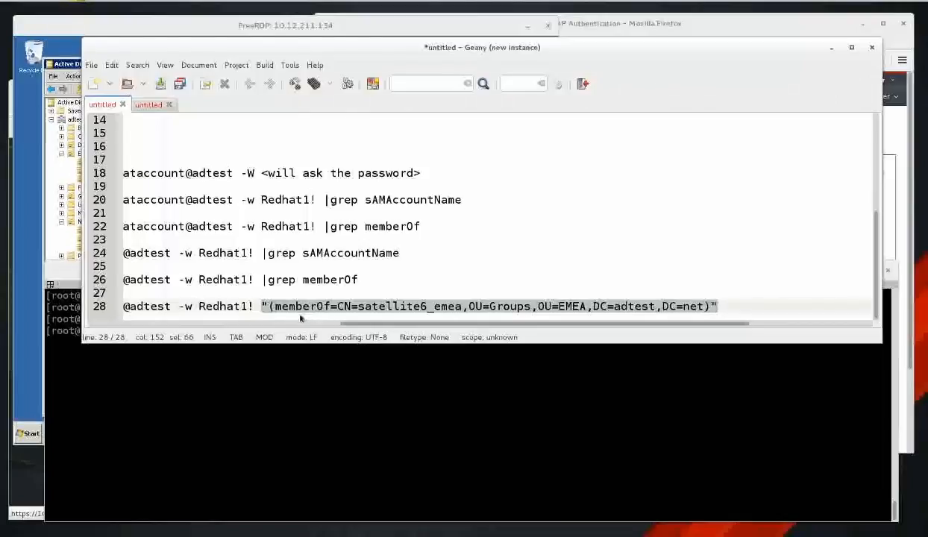
pyautogui.click(338, 307)
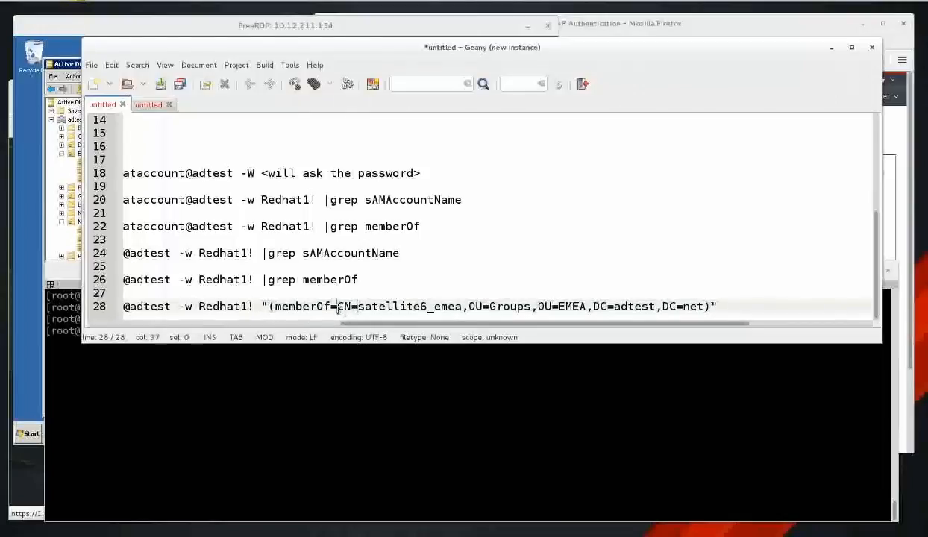
pyautogui.moveTo(338, 307); pyautogui.dragTo(803, 311)
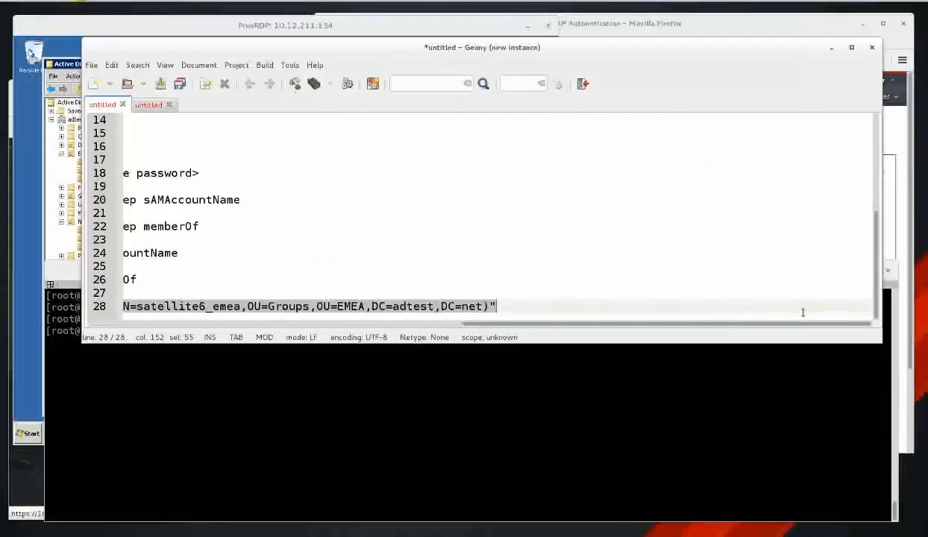
pyautogui.moveTo(471, 321); pyautogui.dragTo(418, 334)
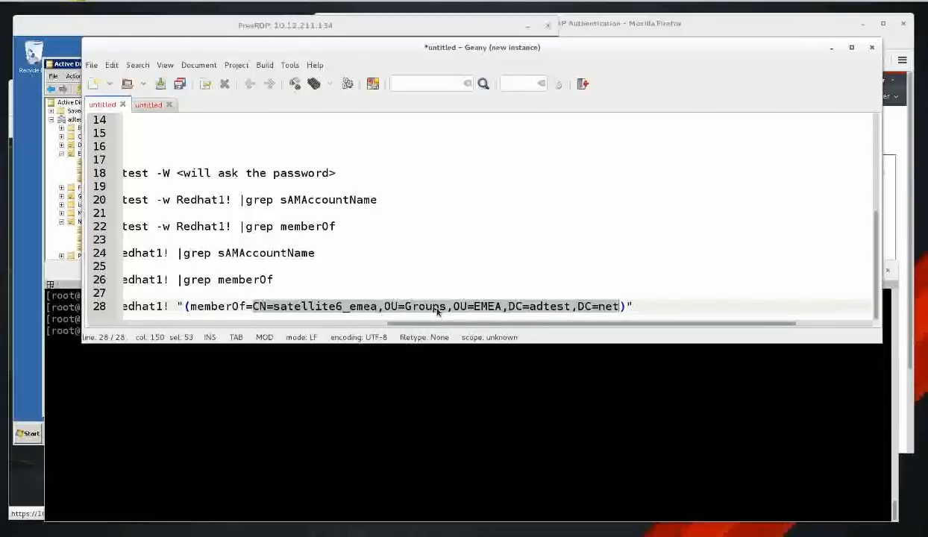
pyautogui.click(653, 303)
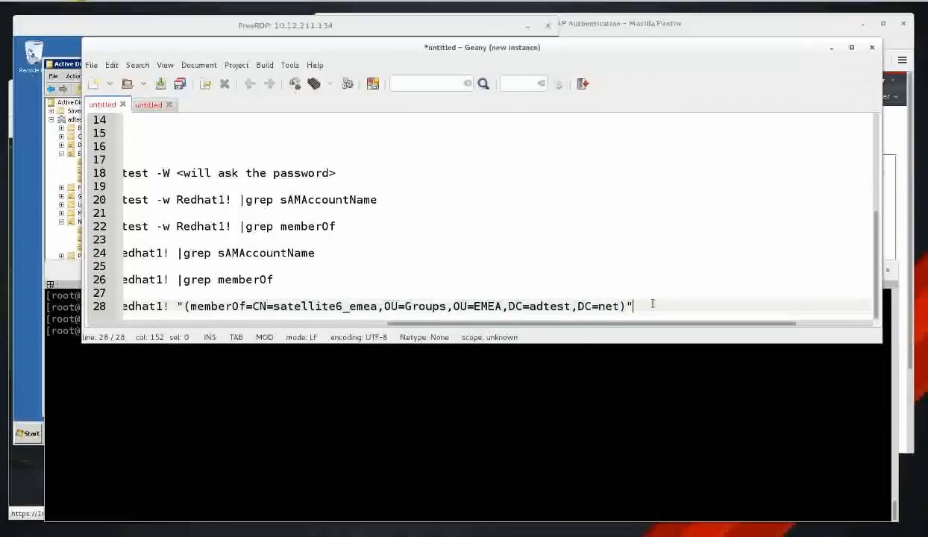
pyautogui.hotkey('shift', 'Home')
pyautogui.hotkey('ctrl', 'c')
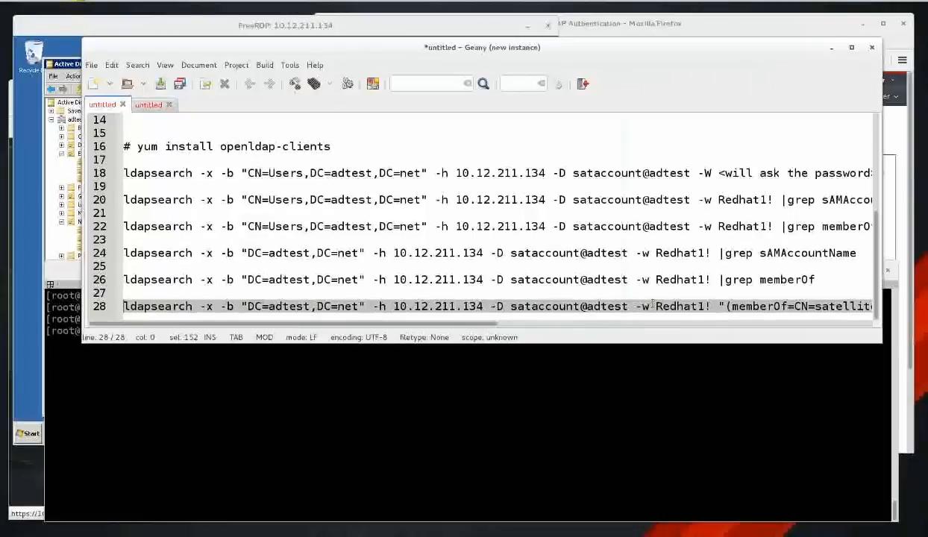
pyautogui.click(546, 422)
pyautogui.hotkey('ctrl', 'l')
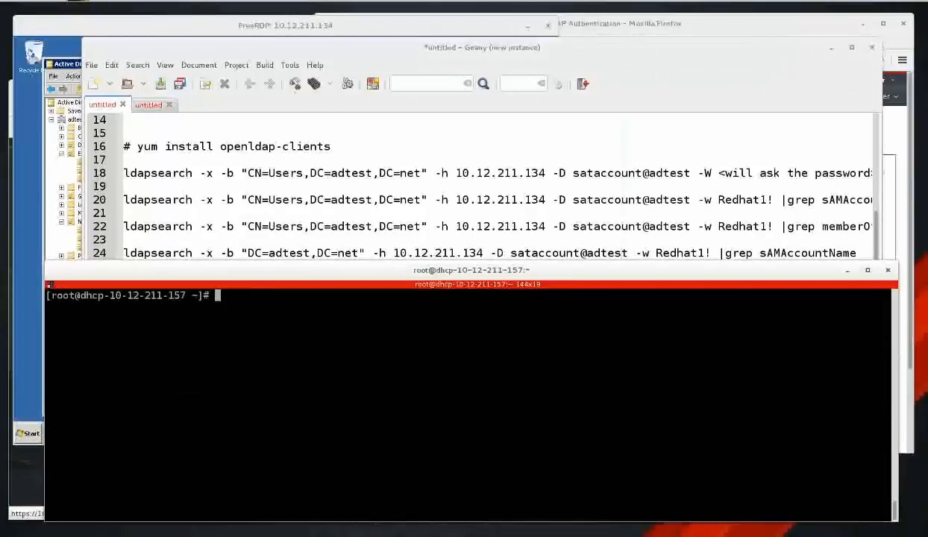
pyautogui.hotkey('ctrl', 'shift', 'v')
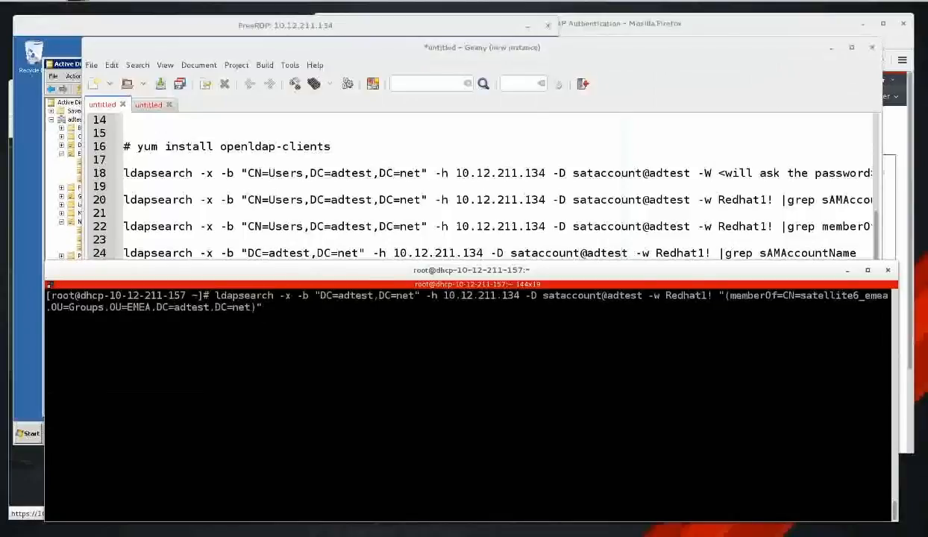
pyautogui.press('Return')
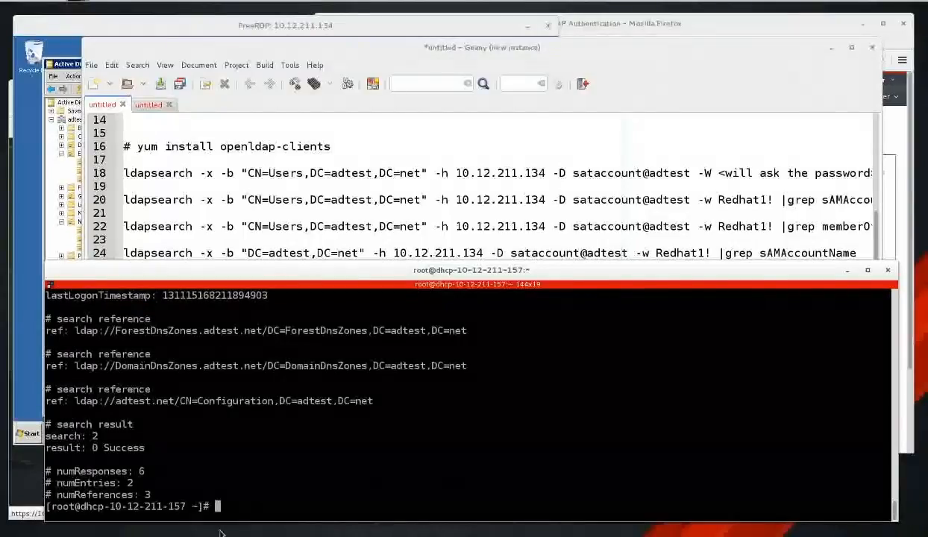
pyautogui.moveTo(138, 484); pyautogui.dragTo(47, 485)
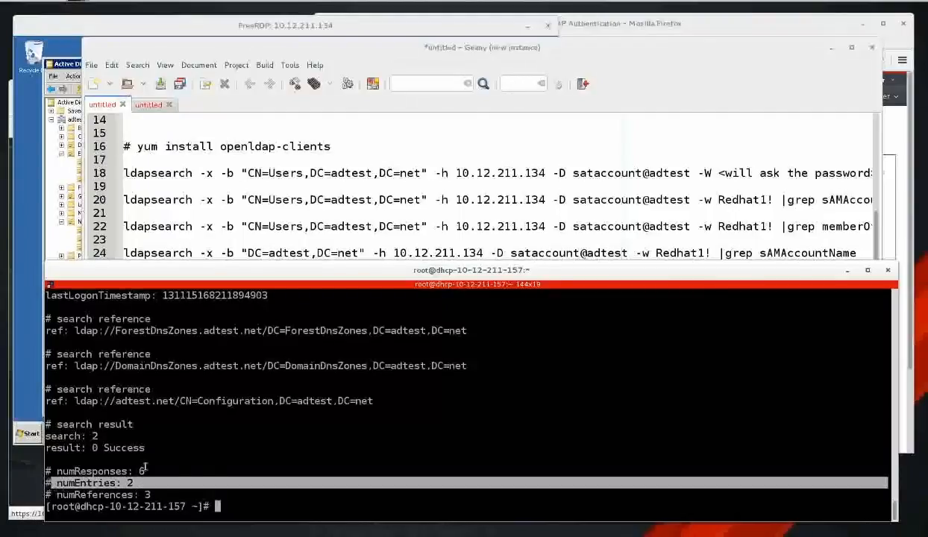
pyautogui.scroll(5, 210, 485)
pyautogui.scroll(8, 208, 472)
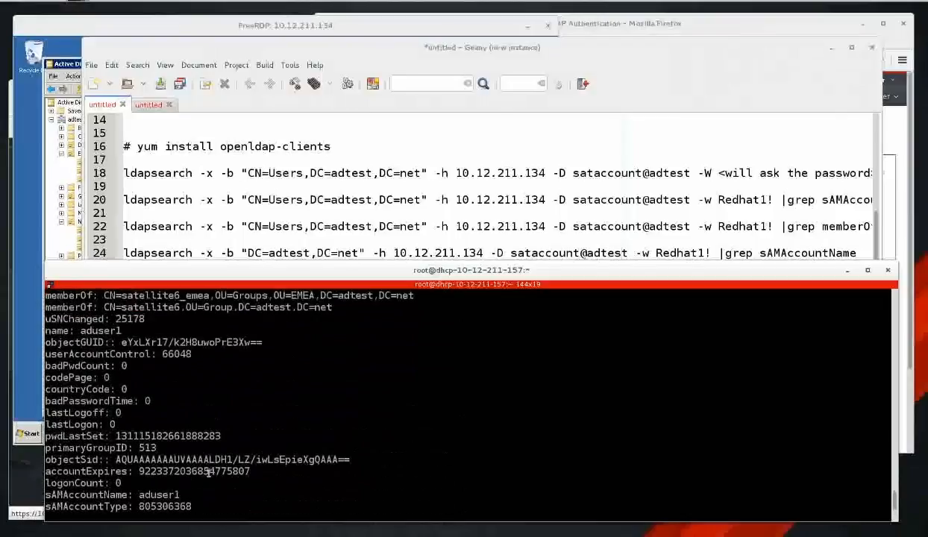
pyautogui.scroll(1, 208, 472)
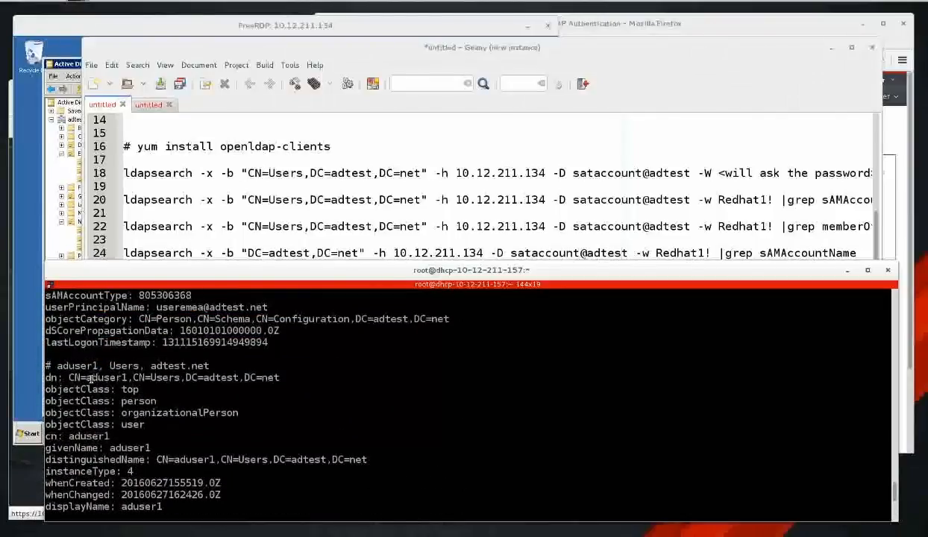
pyautogui.moveTo(91, 377); pyautogui.dragTo(125, 377)
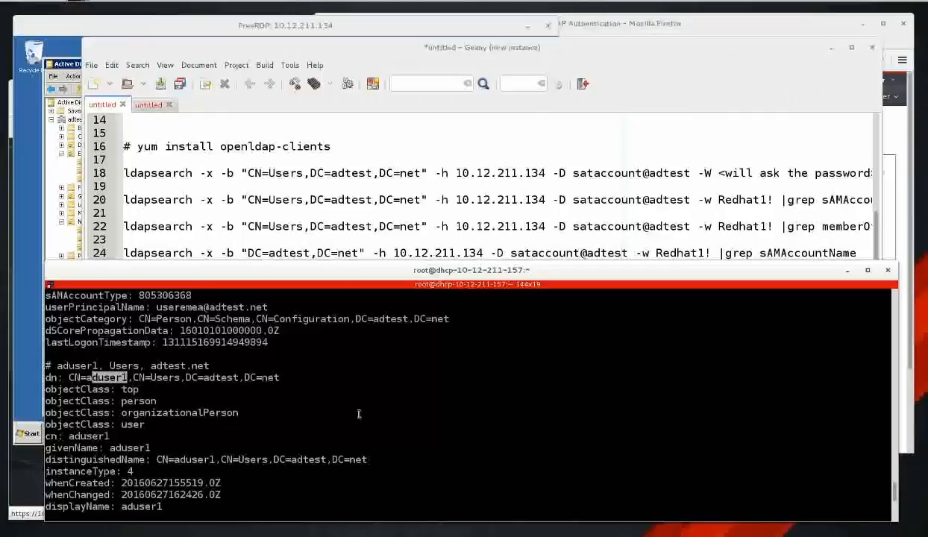
pyautogui.scroll(10, 359, 414)
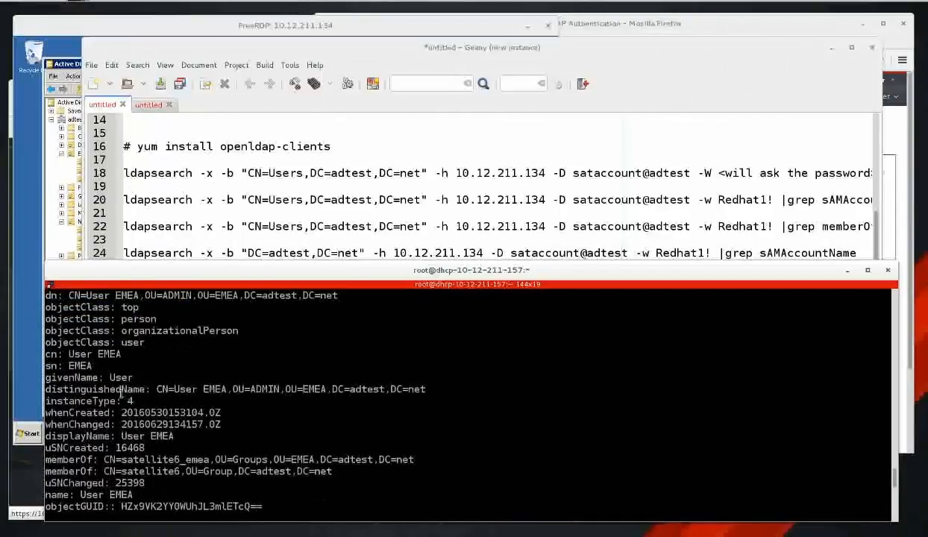
pyautogui.scroll(1, 113, 369)
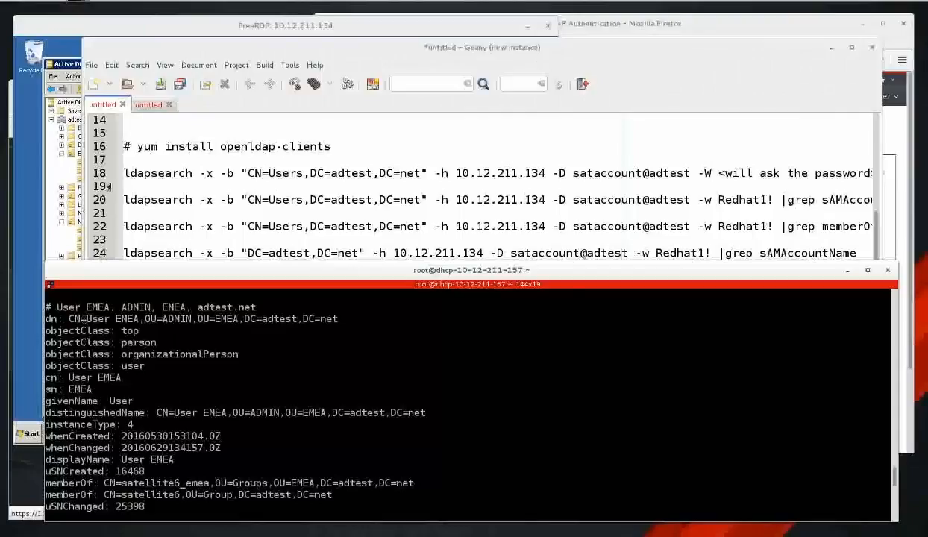
pyautogui.click(75, 26)
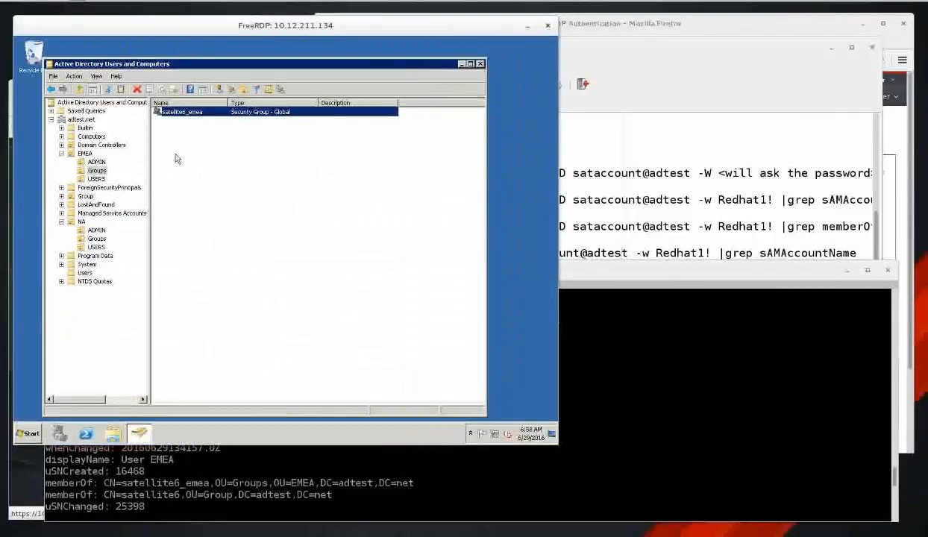
# Review satellite6_emea's member list, cancel its properties, and return to the Geany ldapsearch notes.
pyautogui.doubleClick(200, 111)
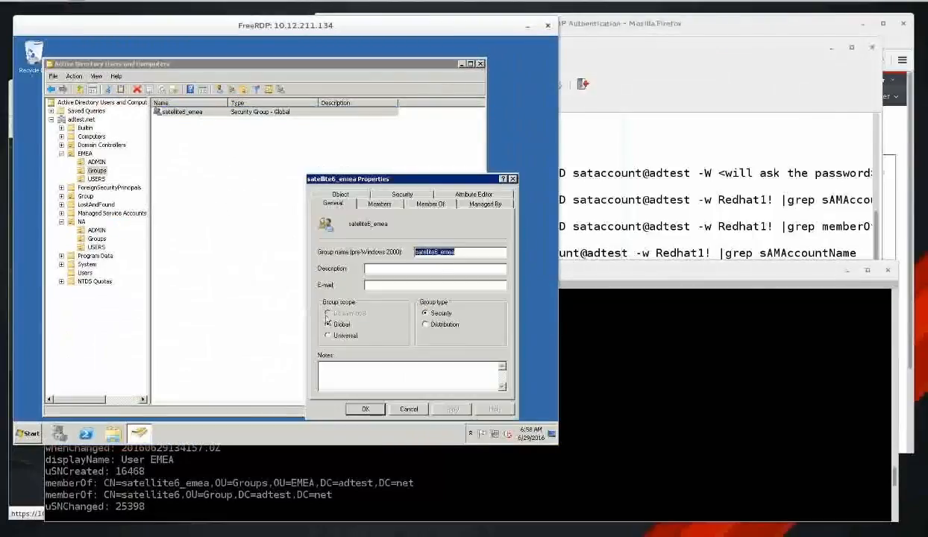
pyautogui.click(380, 204)
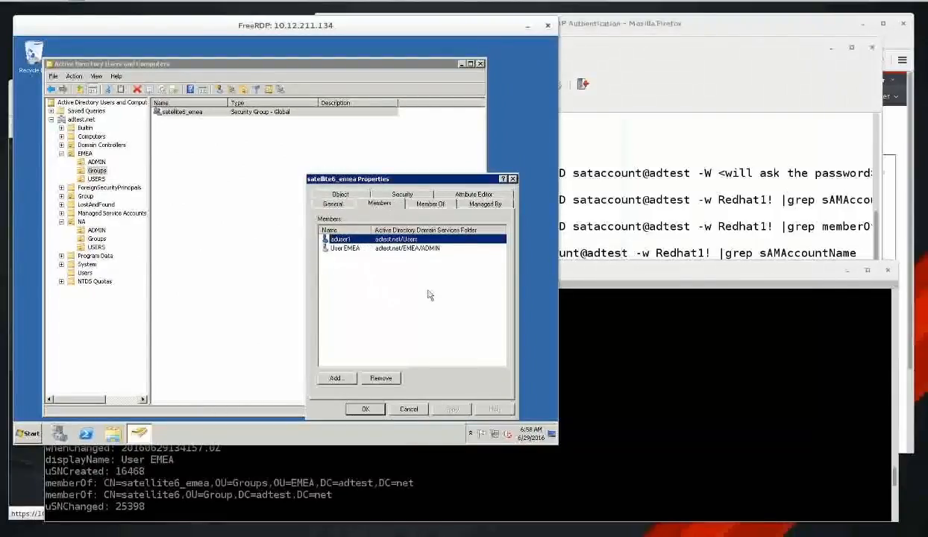
pyautogui.click(409, 409)
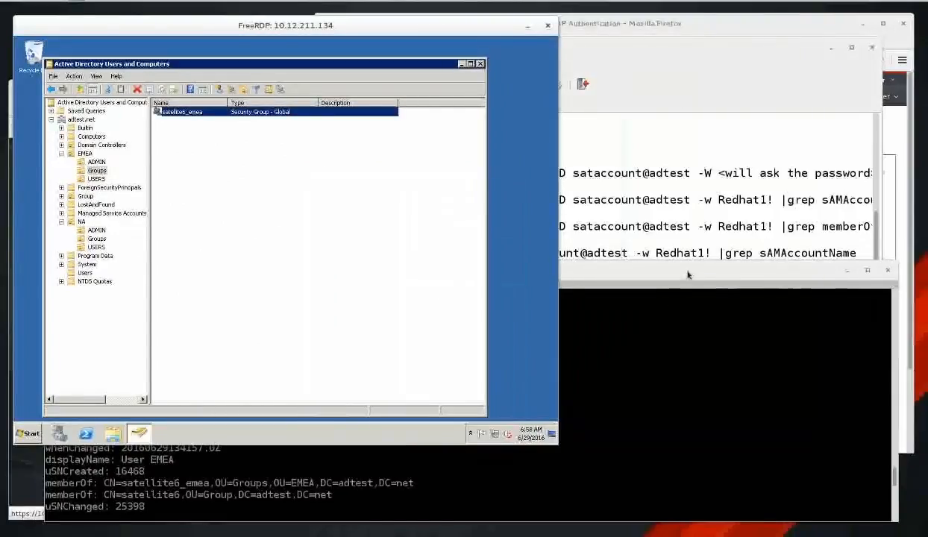
pyautogui.click(666, 268)
pyautogui.click(710, 71)
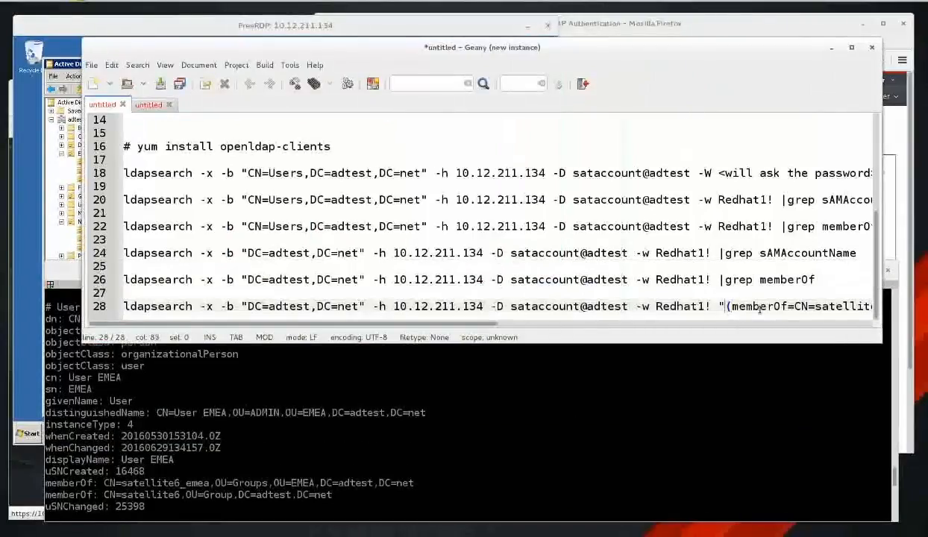
# Set AD-AUTH's LDAP filter to (memberOf=CN=satellite6_emea,OU=Groups,OU=EMEA,DC=adtest,DC=net) and submit.
pyautogui.moveTo(729, 306); pyautogui.dragTo(759, 308)
pyautogui.hotkey('shift', 'Left')
pyautogui.hotkey('ctrl', 'c')
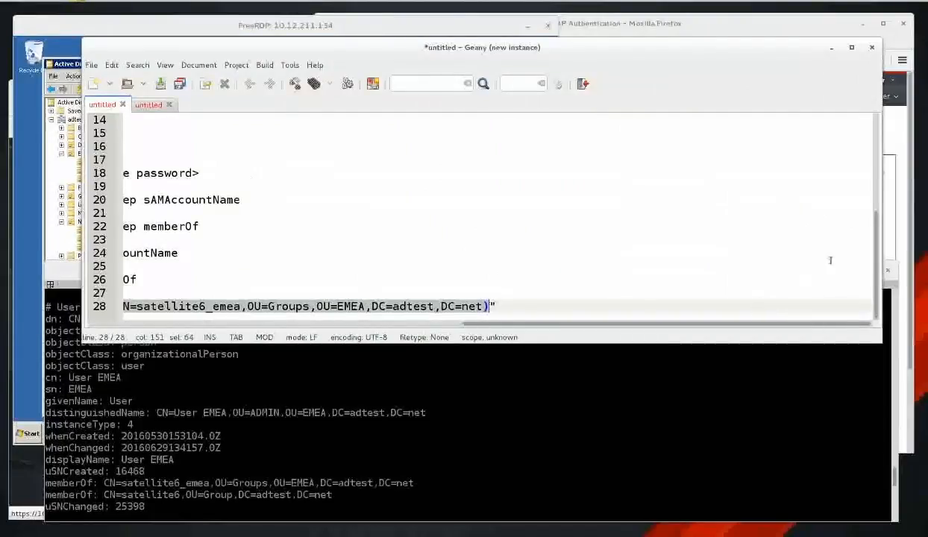
pyautogui.click(819, 30)
pyautogui.click(667, 318)
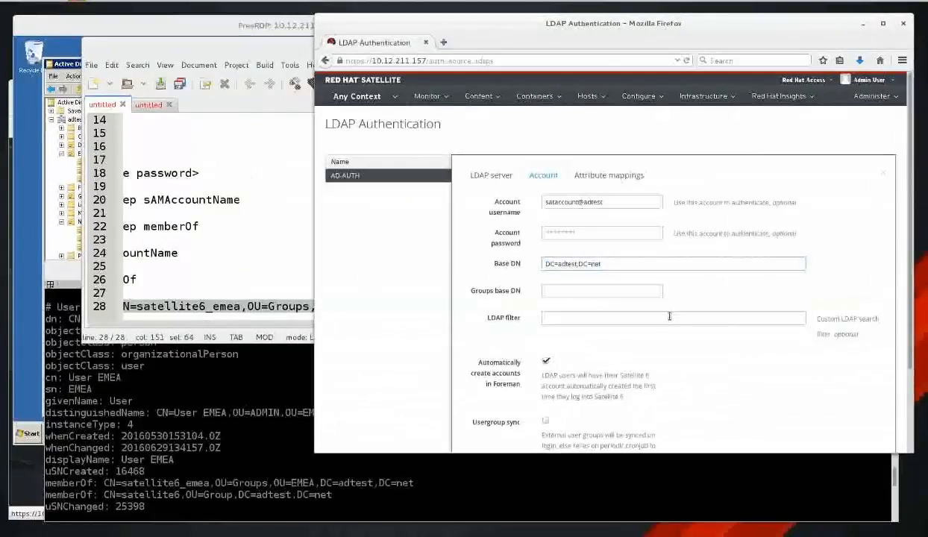
pyautogui.hotkey('ctrl', 'v')
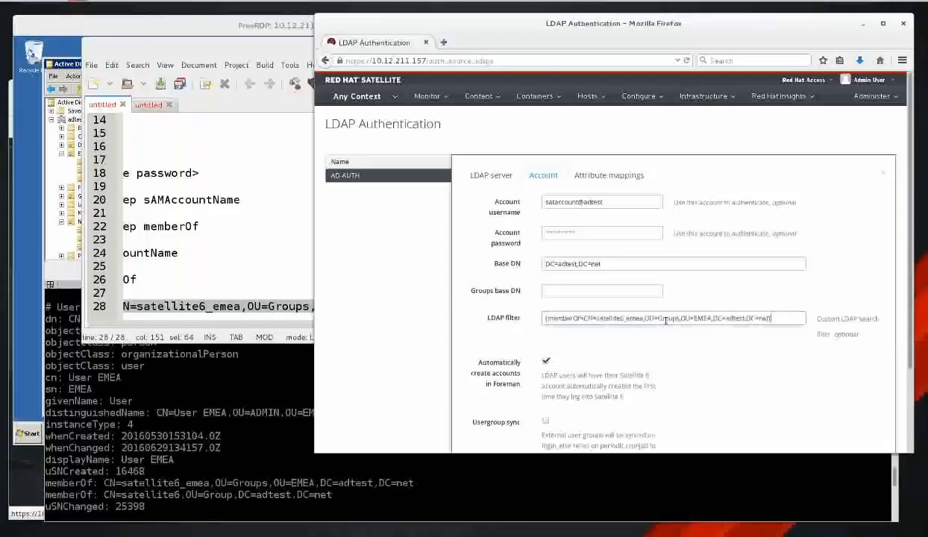
pyautogui.scroll(-3, 669, 406)
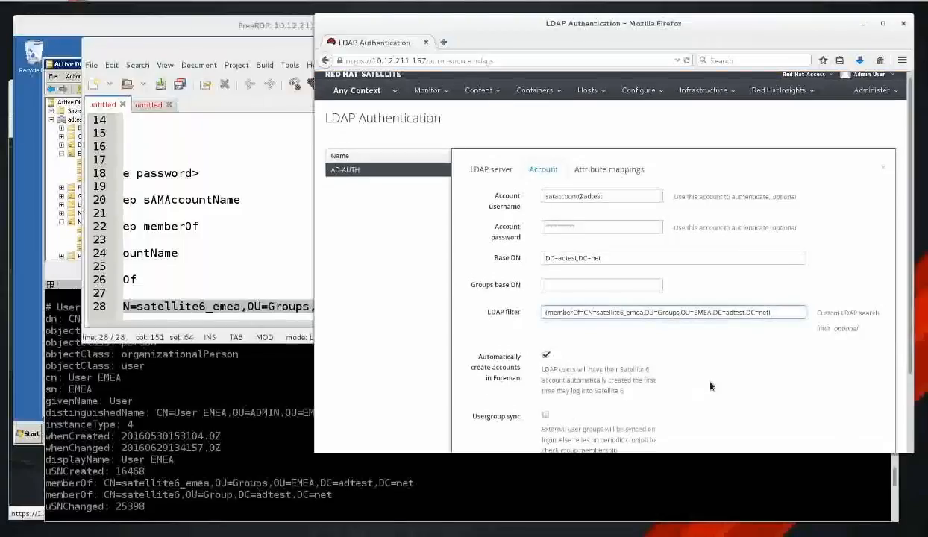
pyautogui.click(525, 419)
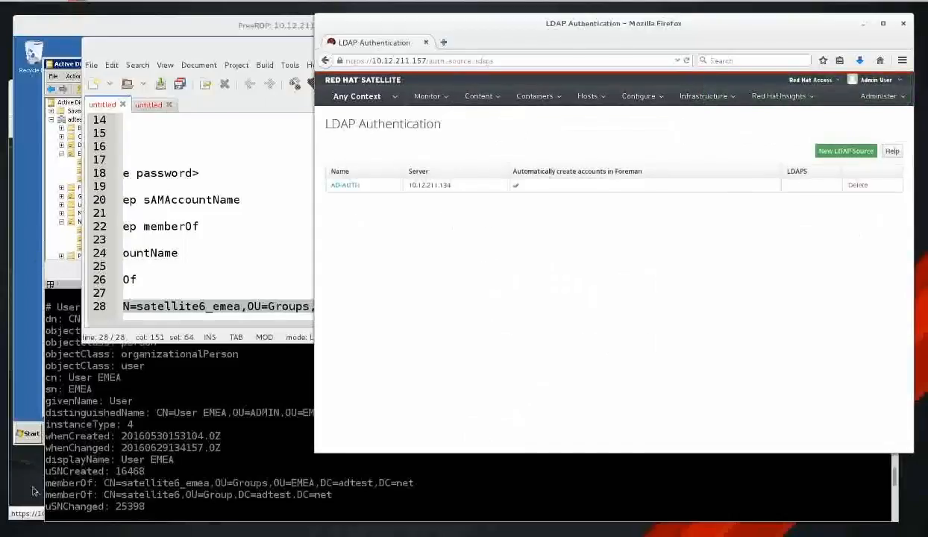
# Attempt a test Satellite login as the AD user, which fails with 'Incorrect username or password'.
pyautogui.click(34, 491)
pyautogui.write('wald')
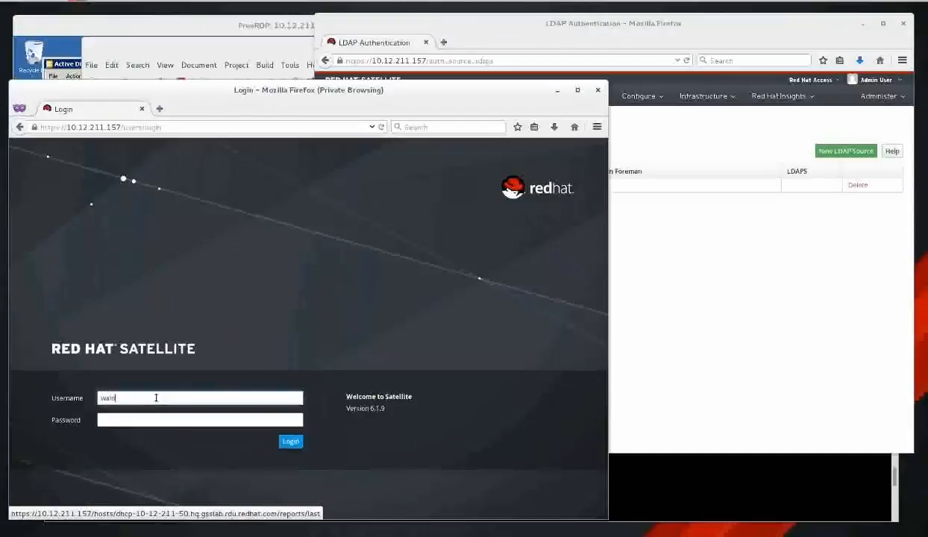
pyautogui.press('Tab')
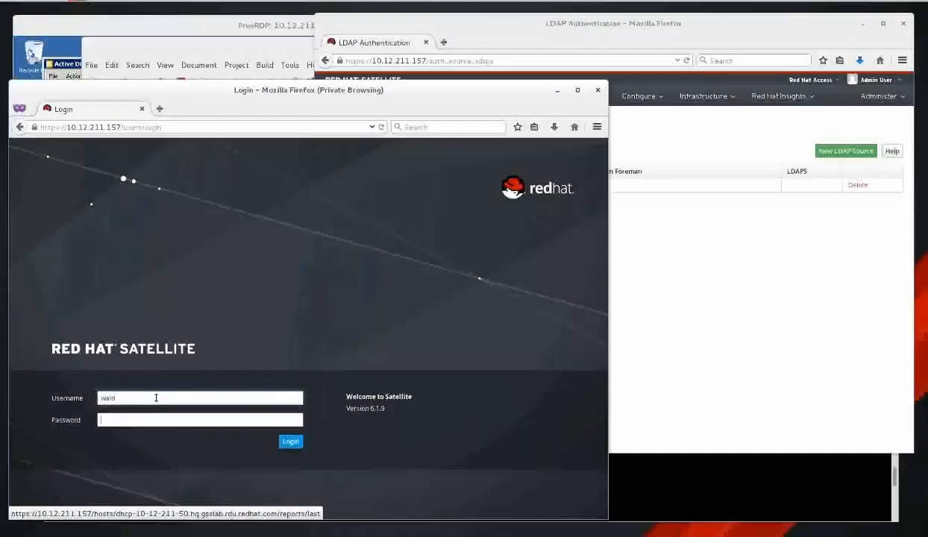
pyautogui.write('********')
pyautogui.press('Return')
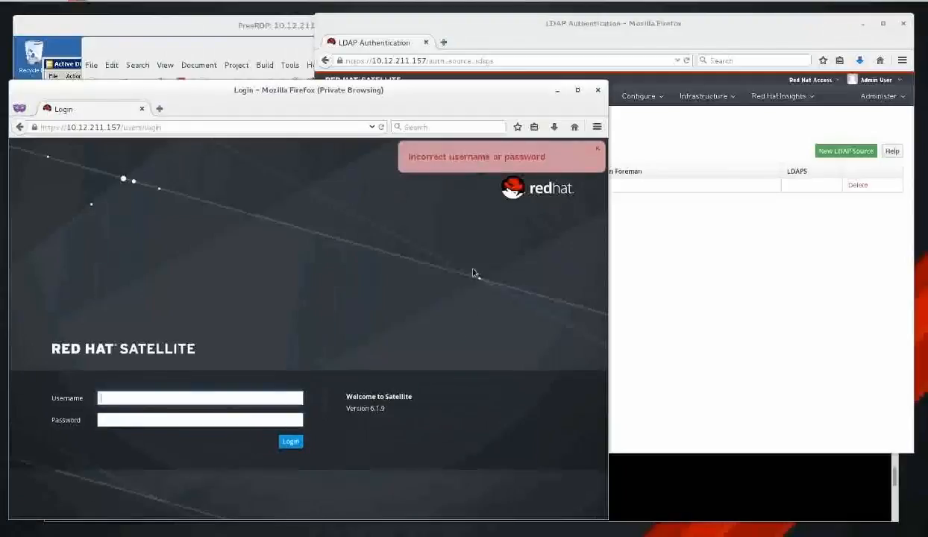
# Recheck the AD-AUTH LDAP filter value, then open satellite6_emea's properties in Active Directory.
pyautogui.click(714, 241)
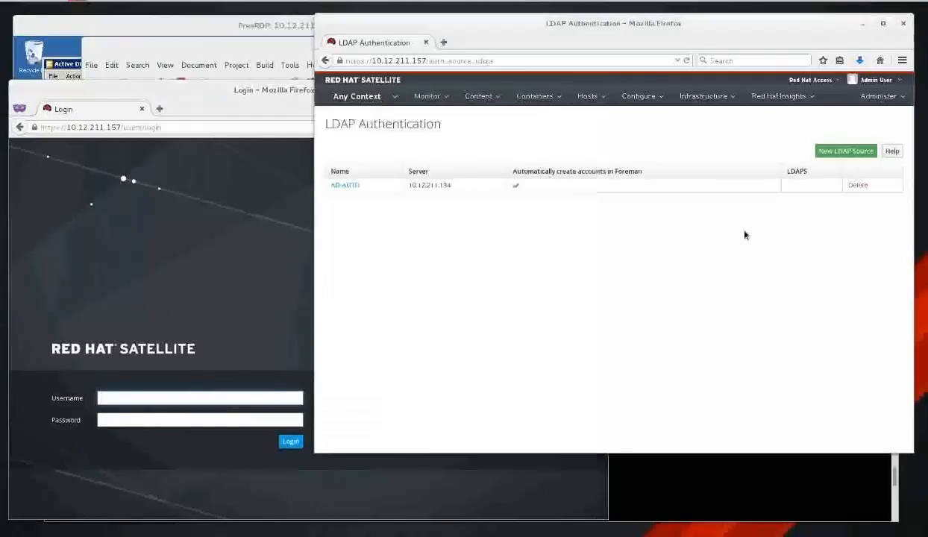
pyautogui.click(346, 185)
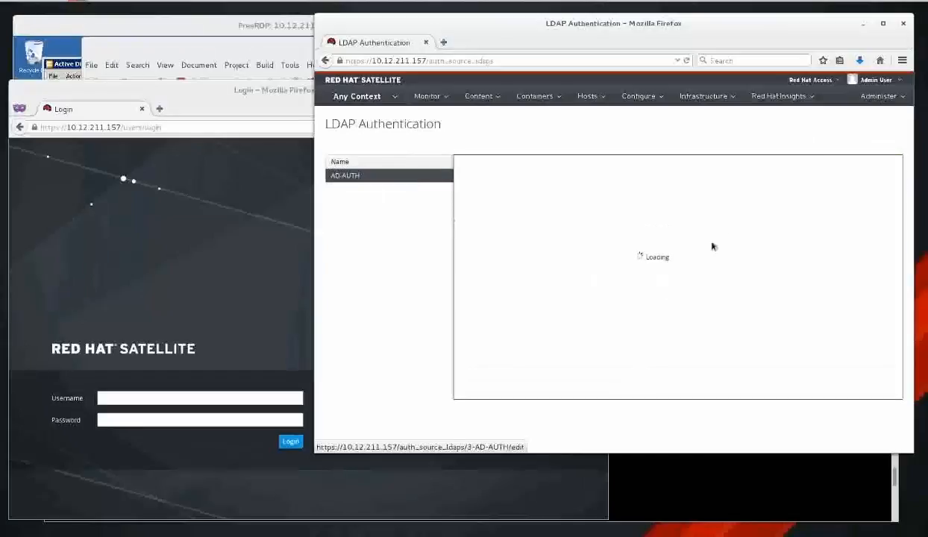
pyautogui.click(560, 177)
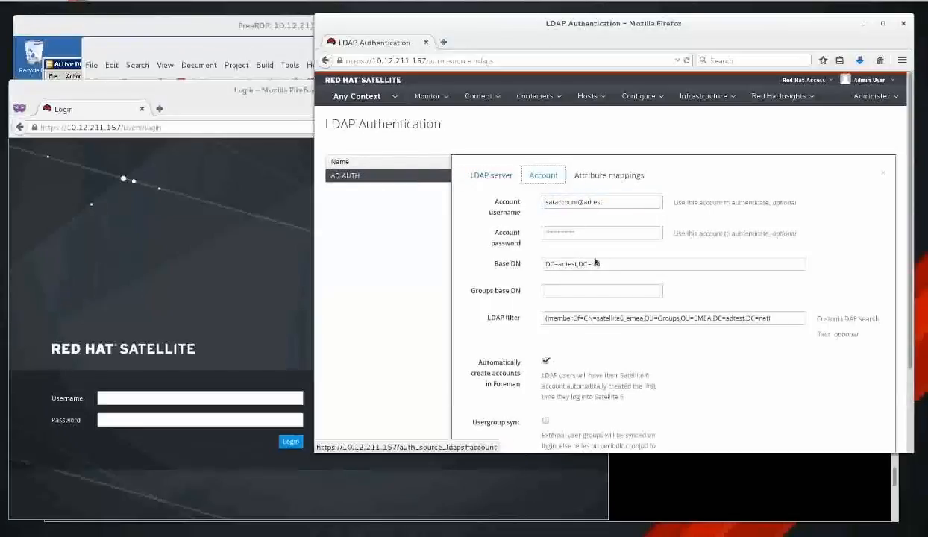
pyautogui.click(779, 319)
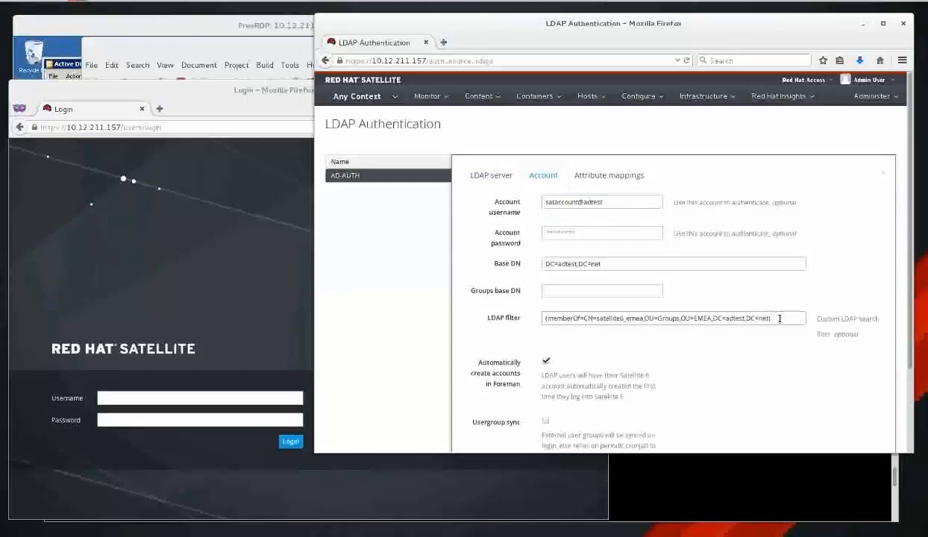
pyautogui.click(225, 299)
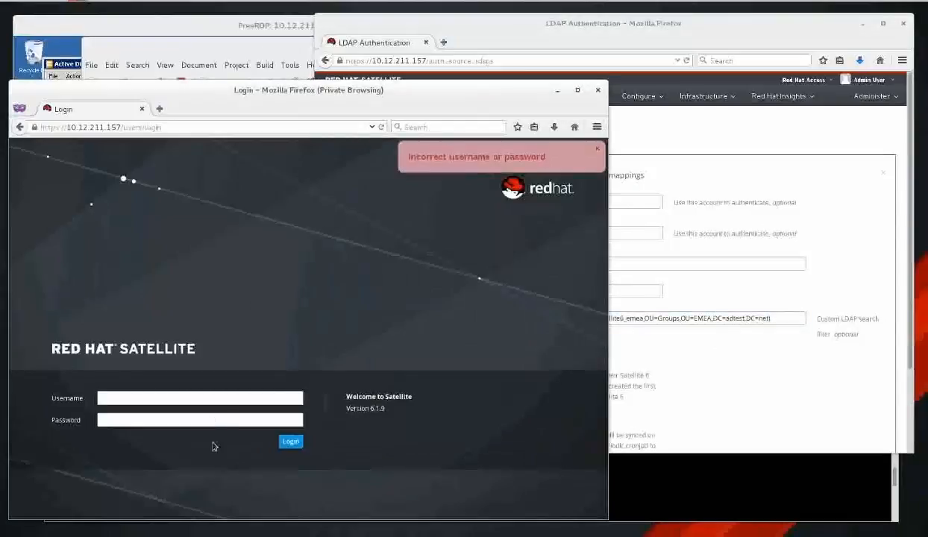
pyautogui.click(236, 399)
pyautogui.click(751, 370)
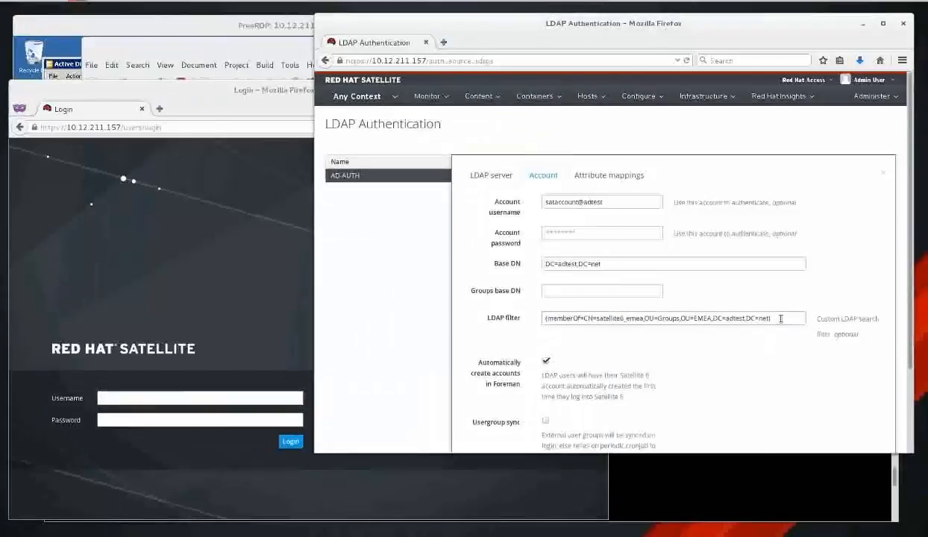
pyautogui.moveTo(782, 317); pyautogui.dragTo(474, 310)
pyautogui.click(263, 250)
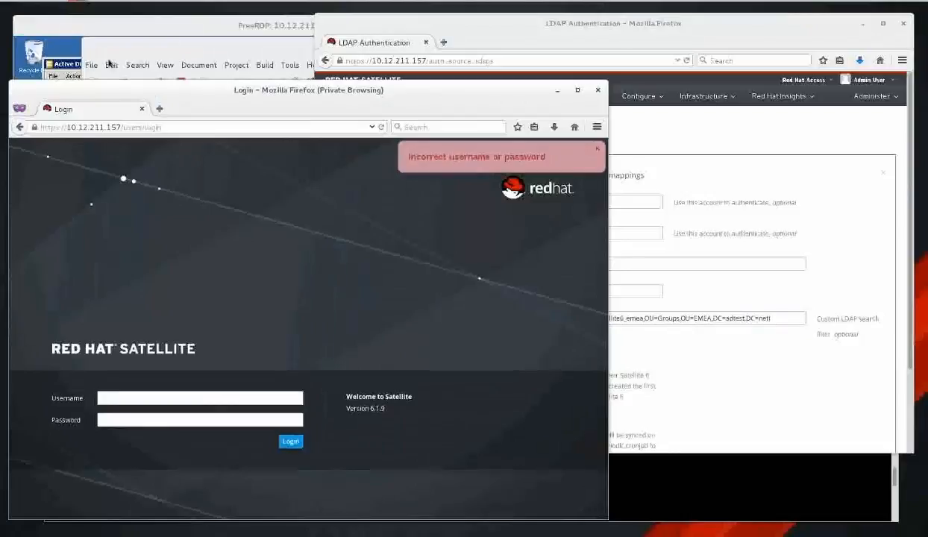
pyautogui.click(72, 69)
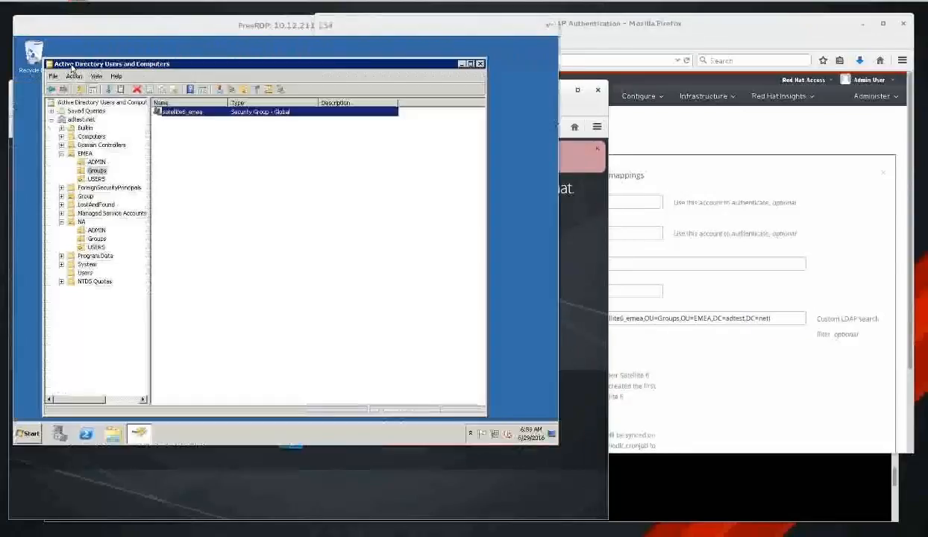
pyautogui.doubleClick(208, 114)
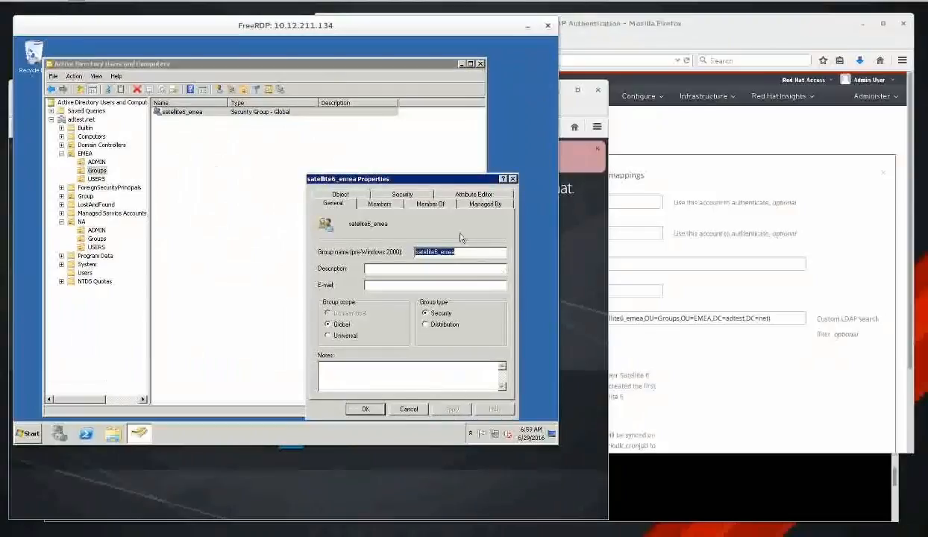
# Add the AD user's account to satellite6_emea's Members, picking it from Multiple Names Found, and confirm.
pyautogui.click(380, 204)
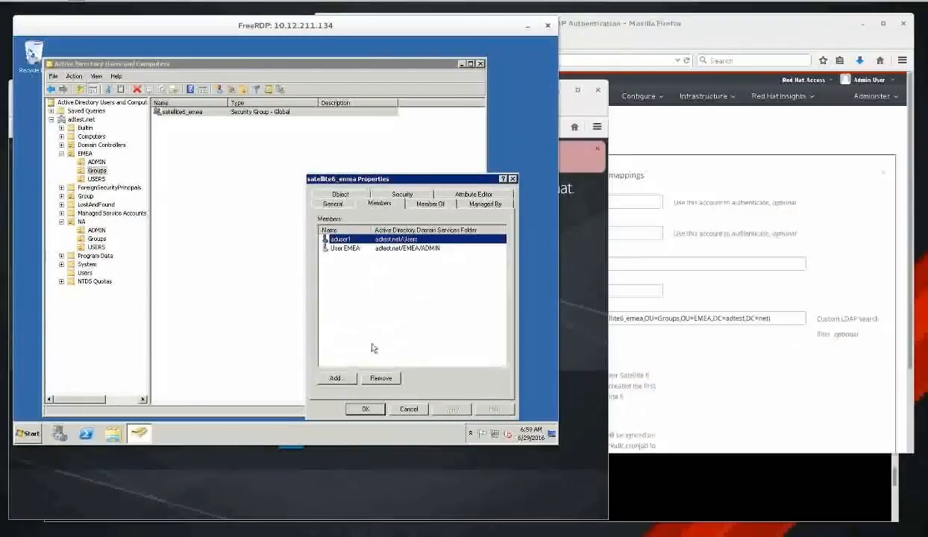
pyautogui.click(337, 377)
pyautogui.write('wa')
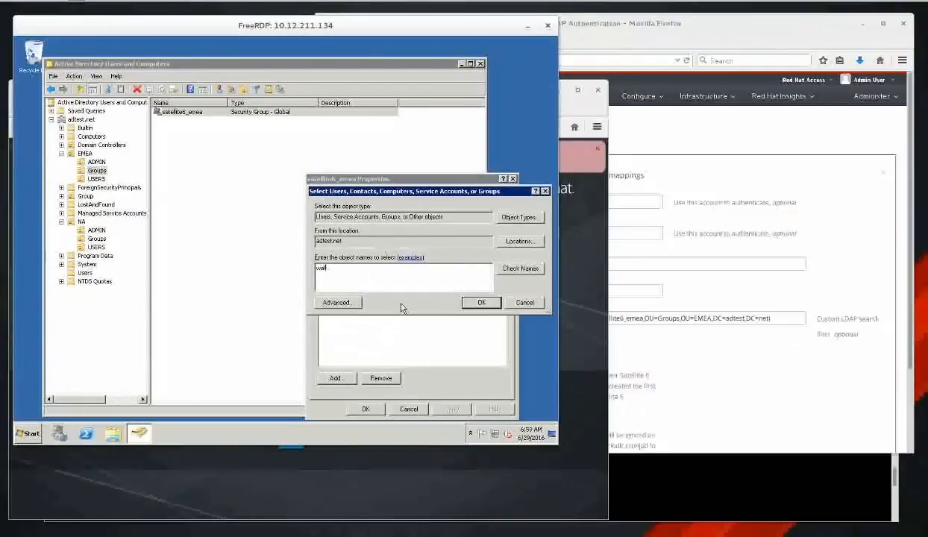
pyautogui.write('ld')
pyautogui.click(480, 302)
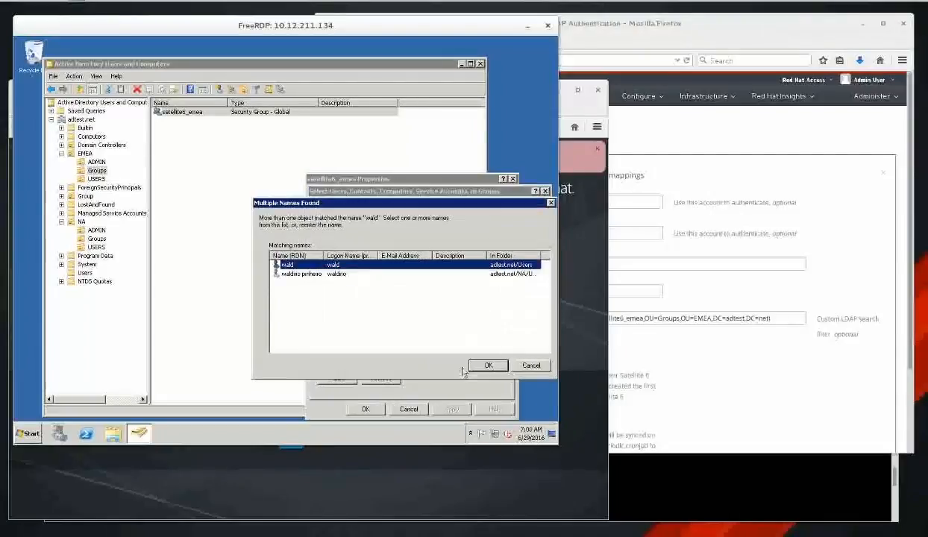
pyautogui.doubleClick(377, 264)
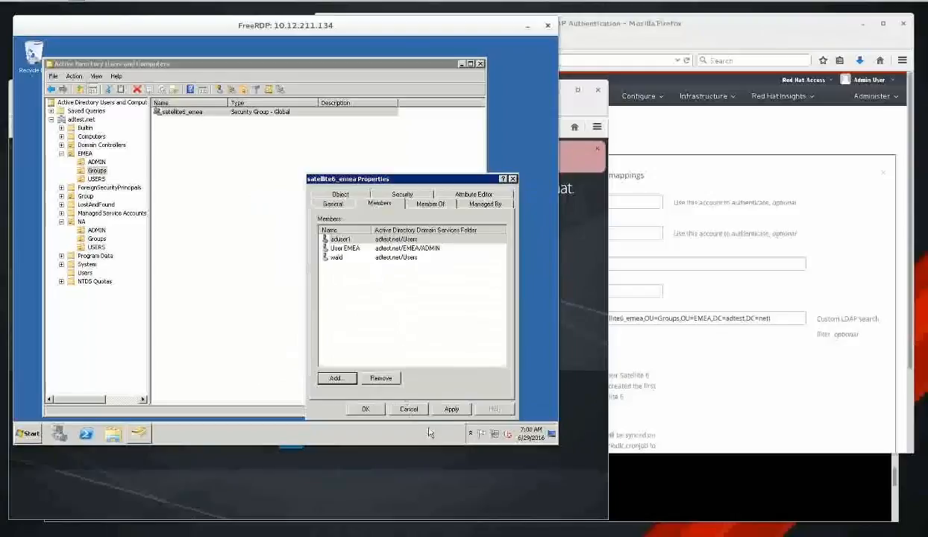
pyautogui.click(365, 409)
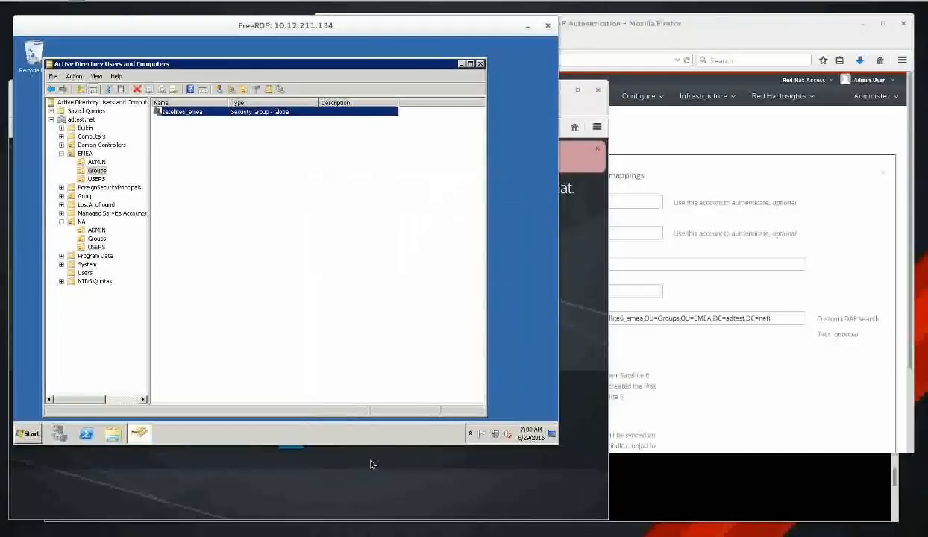
pyautogui.click(325, 461)
# Log in to Satellite with the newly added AD member's username and password.
pyautogui.click(230, 399)
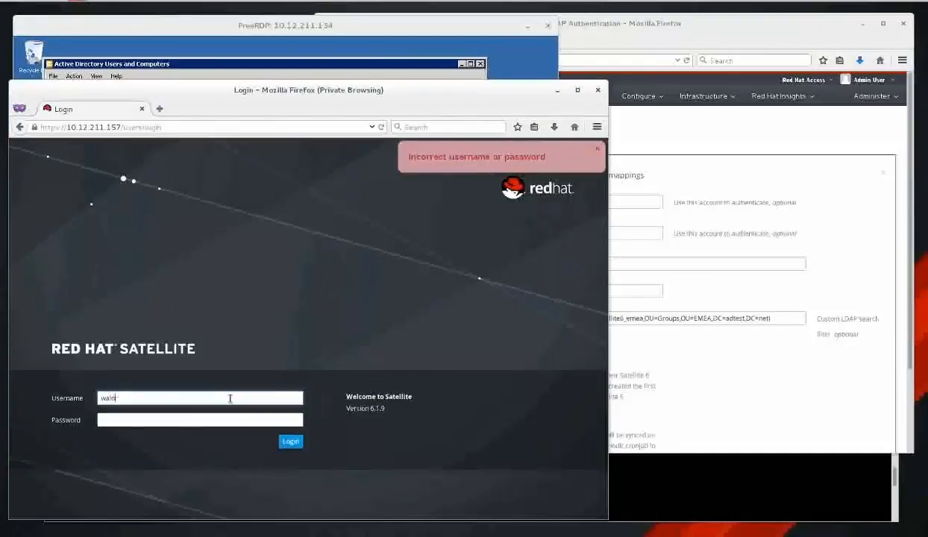
pyautogui.write('••')
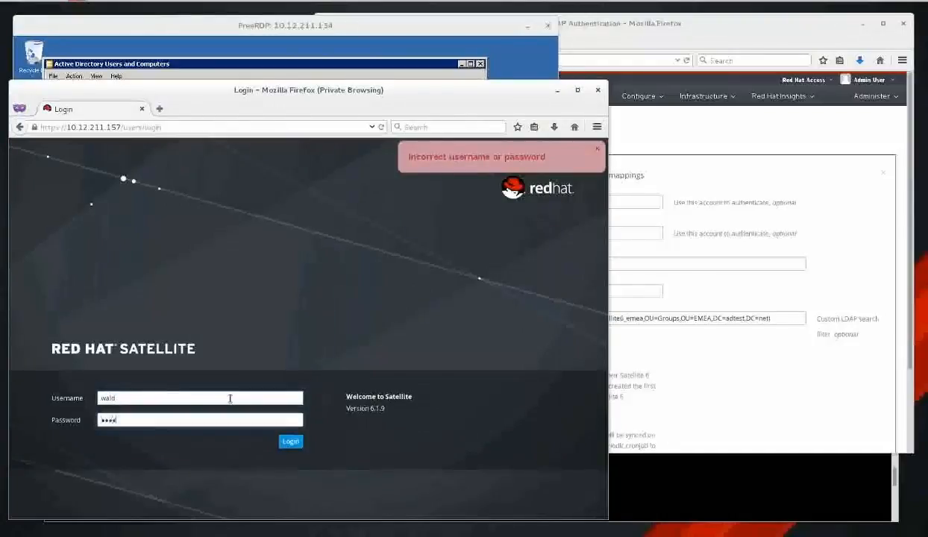
pyautogui.write('•••')
pyautogui.press('Return')
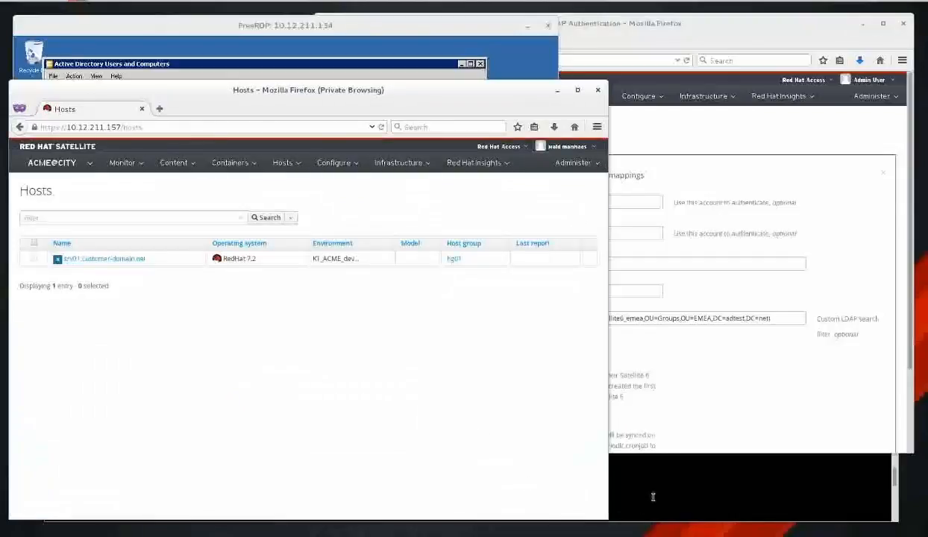
# Rerun the ldapsearch for members of the satellite6_emea AD group.
pyautogui.click(656, 495)
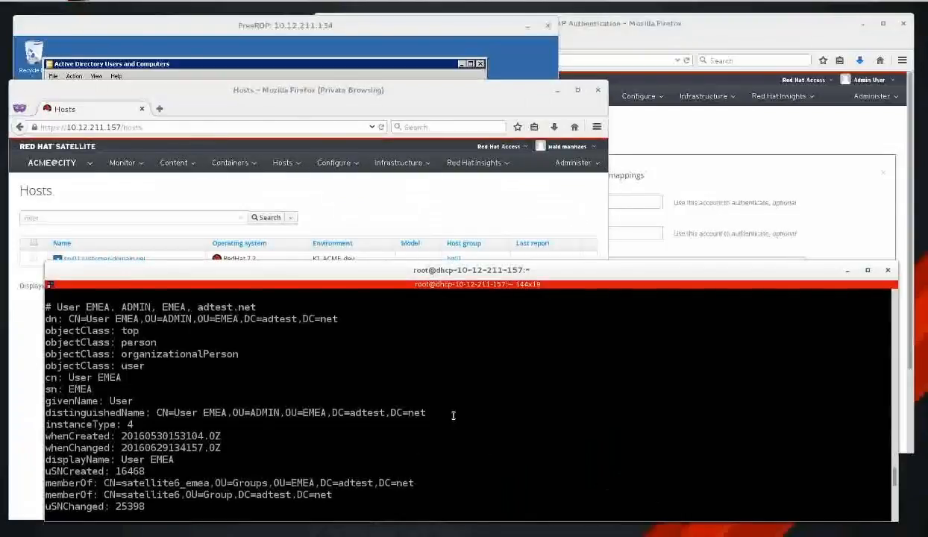
pyautogui.hotkey('ctrl', 'l')
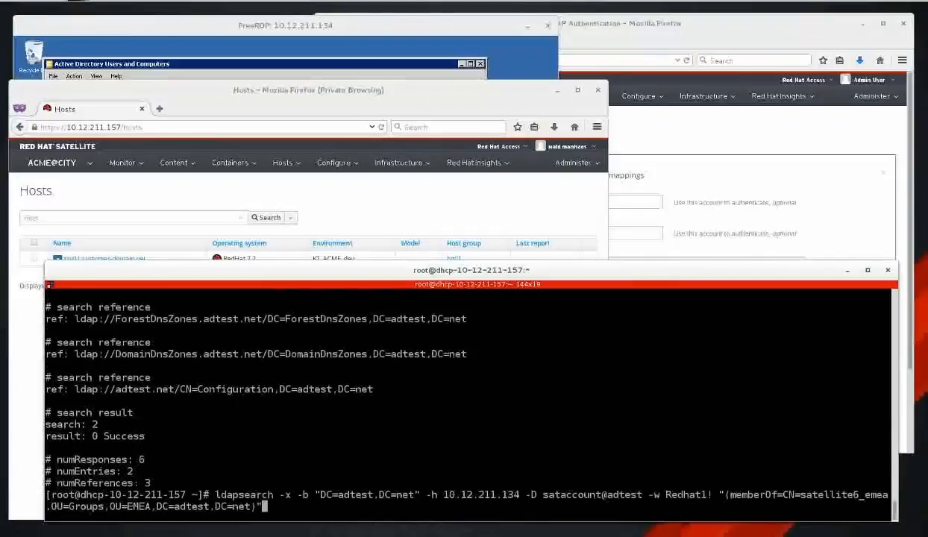
pyautogui.press('Return')
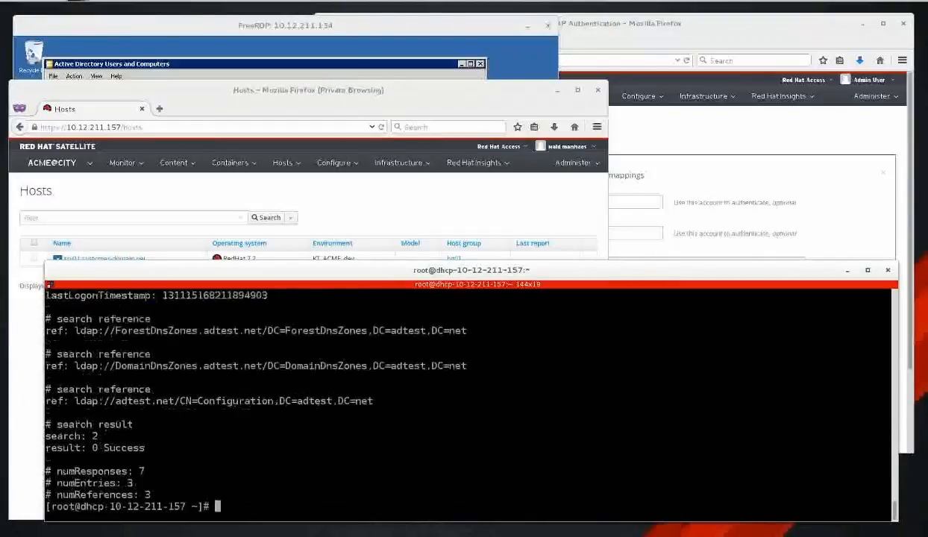
# Review the search results: 3 entries, including aduser1 and User EMEA.
pyautogui.tripleClick(129, 483)
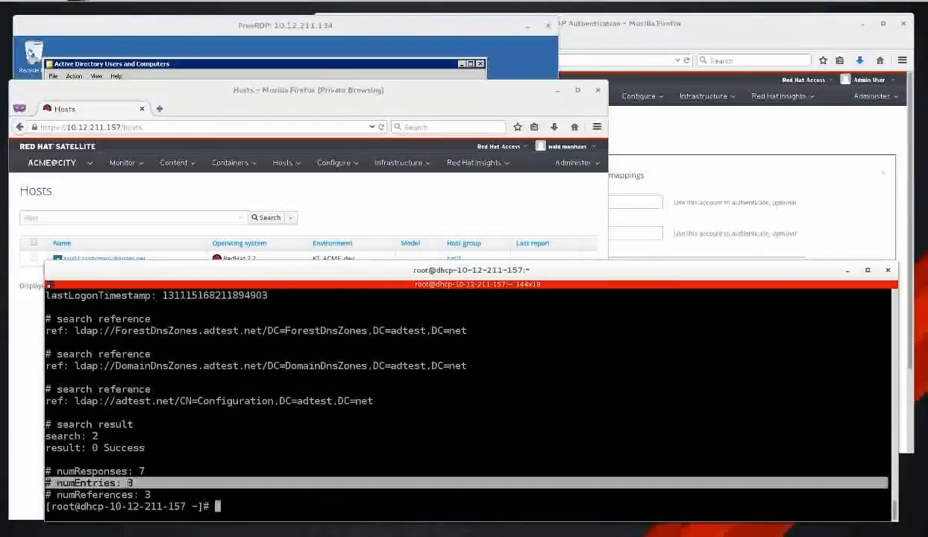
pyautogui.scroll(7, 332, 436)
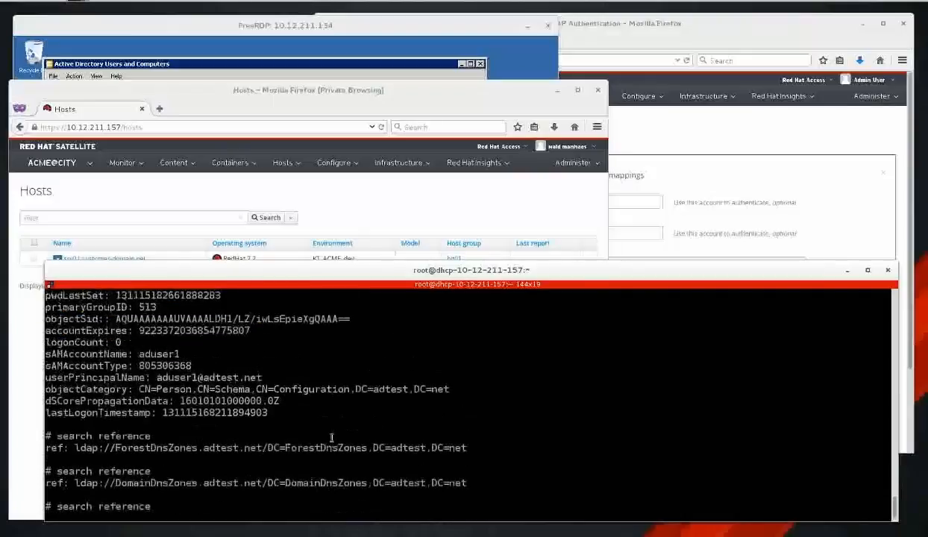
pyautogui.scroll(6, 332, 437)
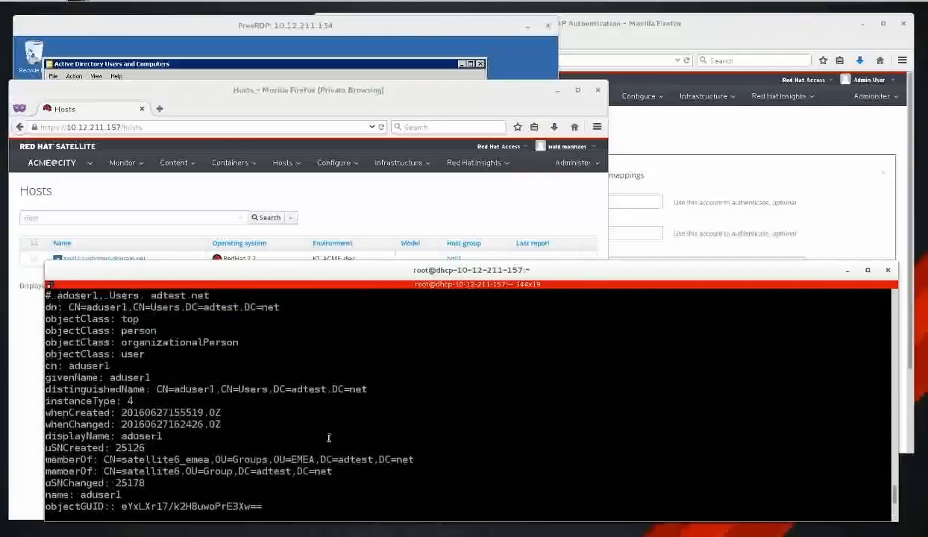
pyautogui.doubleClick(87, 411)
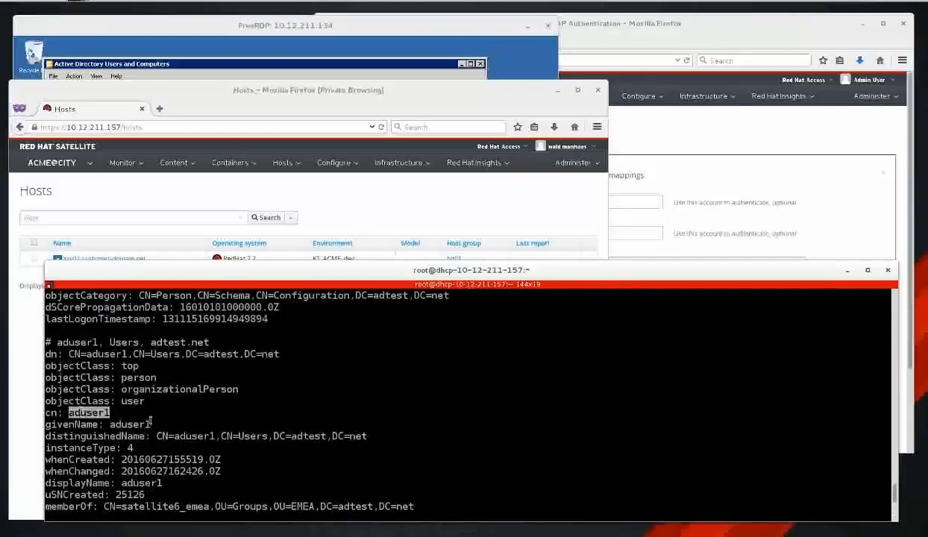
pyautogui.scroll(3, 313, 395)
pyautogui.scroll(8, 315, 396)
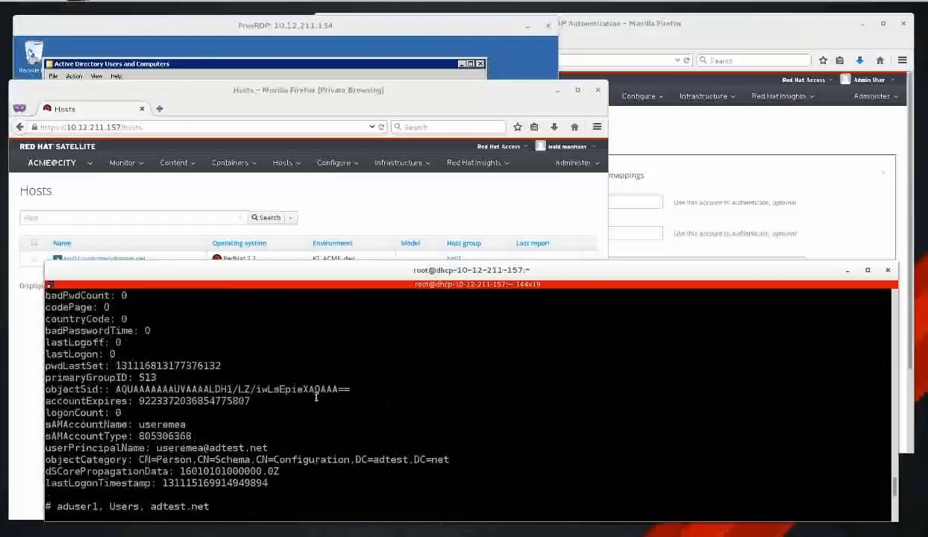
pyautogui.scroll(2, 315, 398)
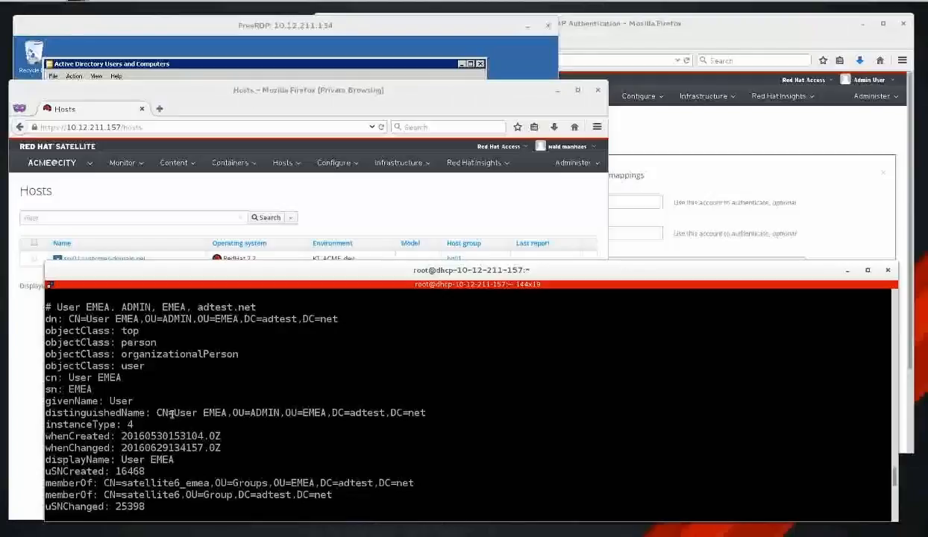
pyautogui.moveTo(172, 412); pyautogui.dragTo(215, 413)
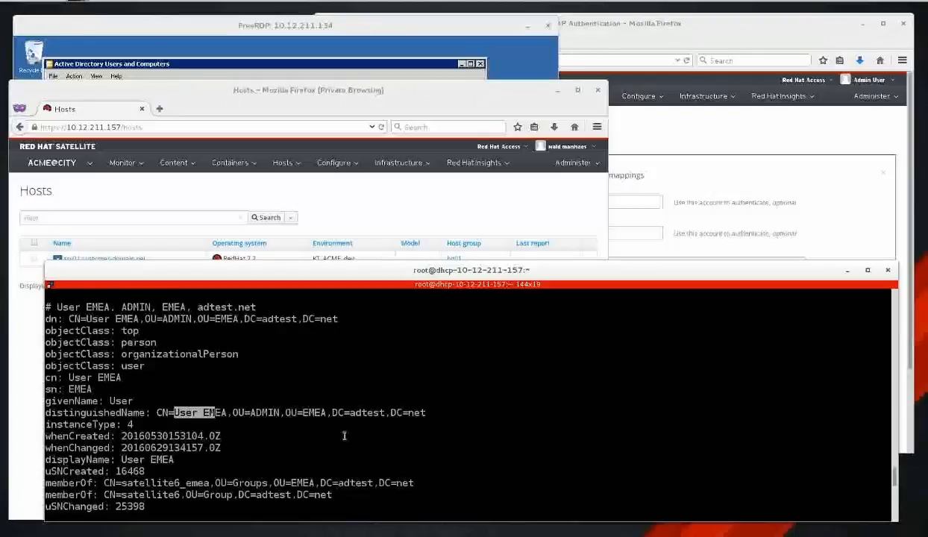
pyautogui.scroll(10, 344, 436)
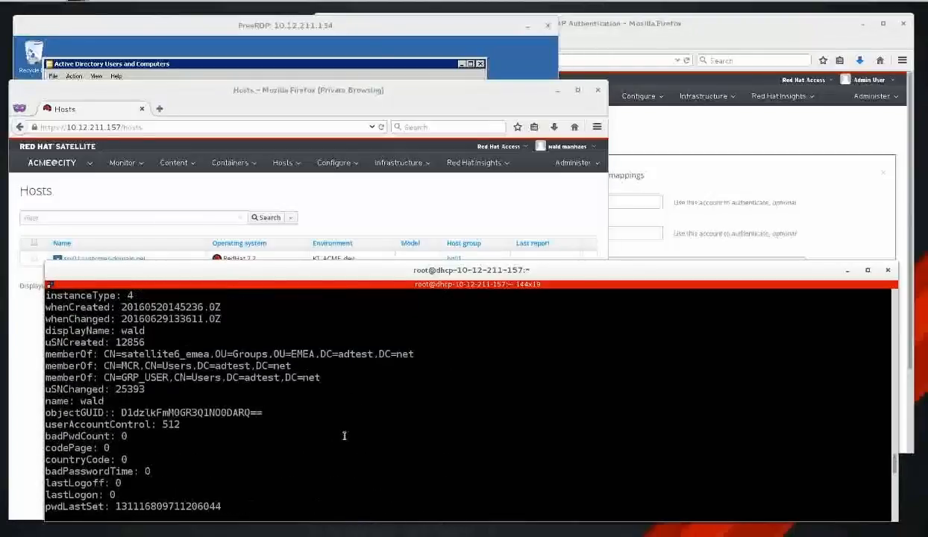
pyautogui.scroll(3, 344, 435)
pyautogui.doubleClick(121, 366)
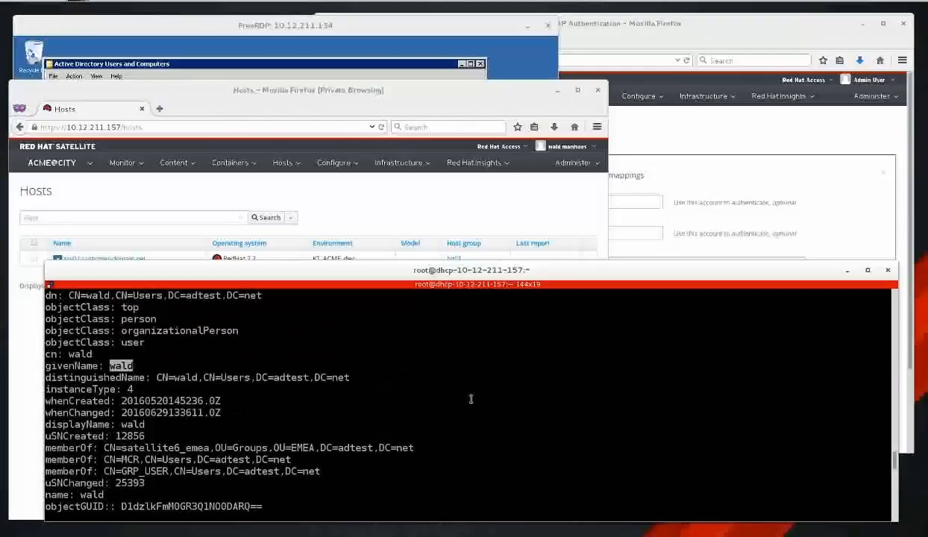
pyautogui.scroll(-12, 471, 399)
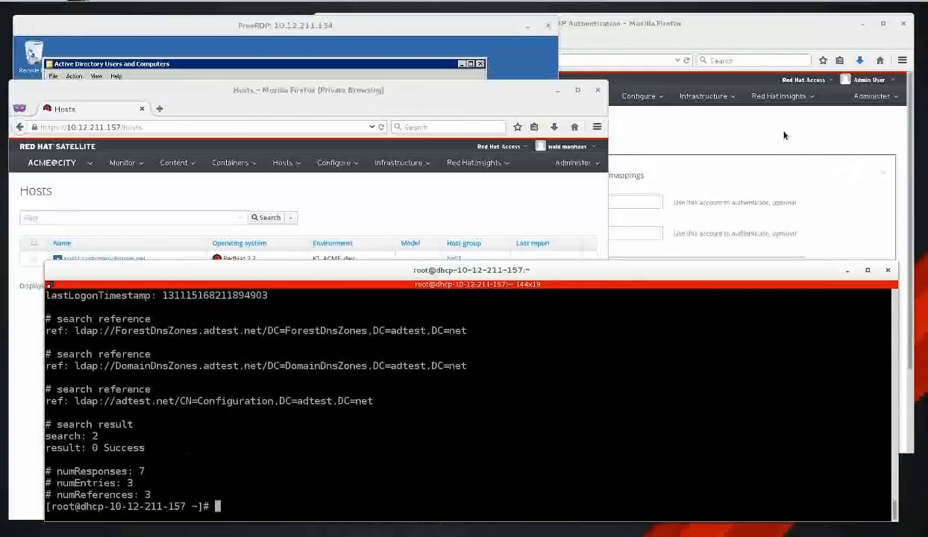
pyautogui.click(784, 135)
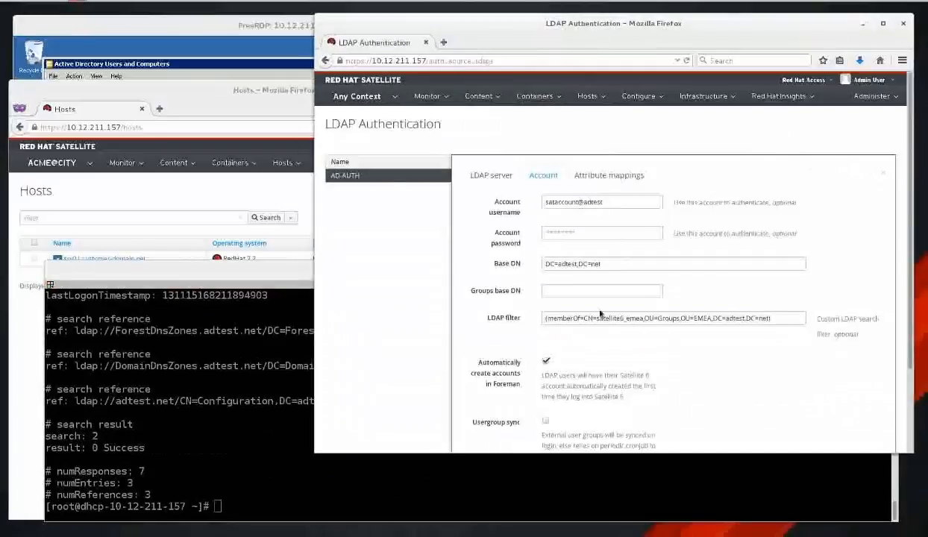
pyautogui.click(784, 318)
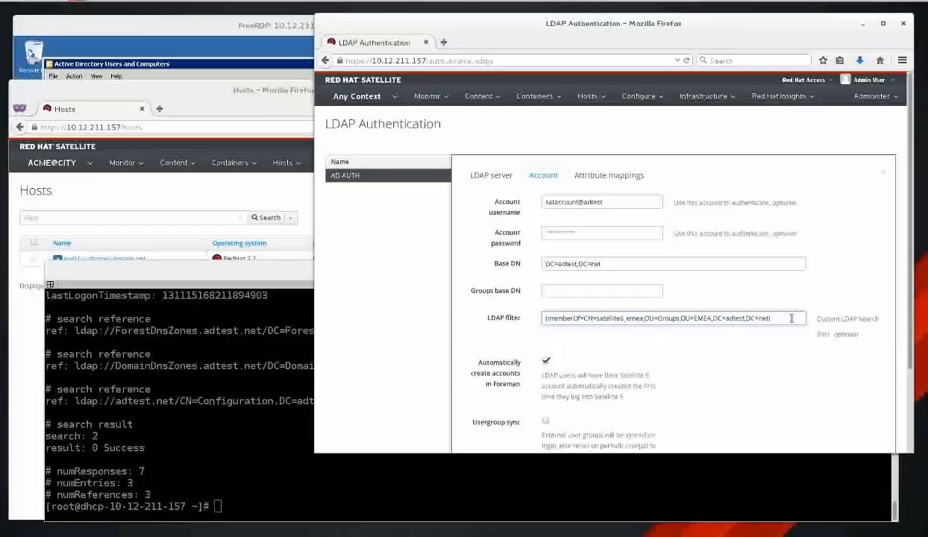
pyautogui.click(546, 422)
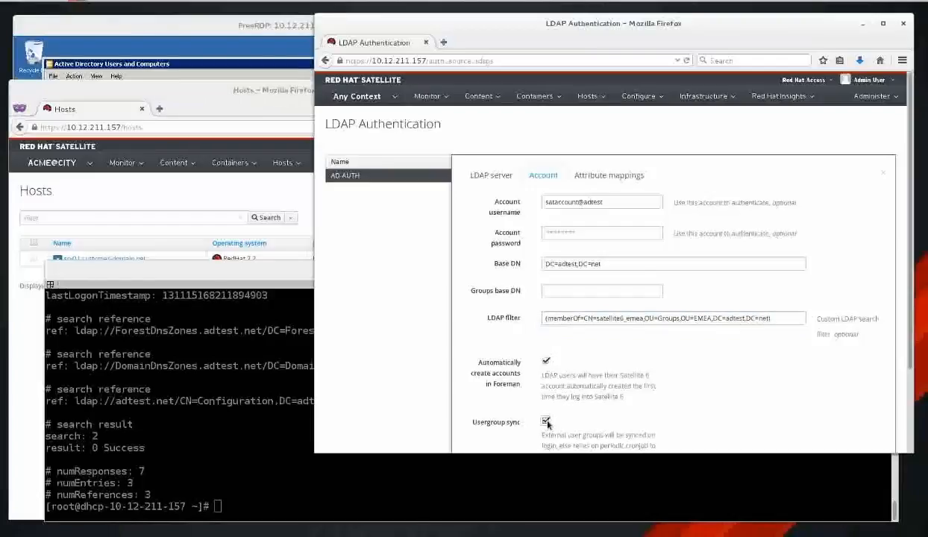
pyautogui.scroll(-3, 748, 395)
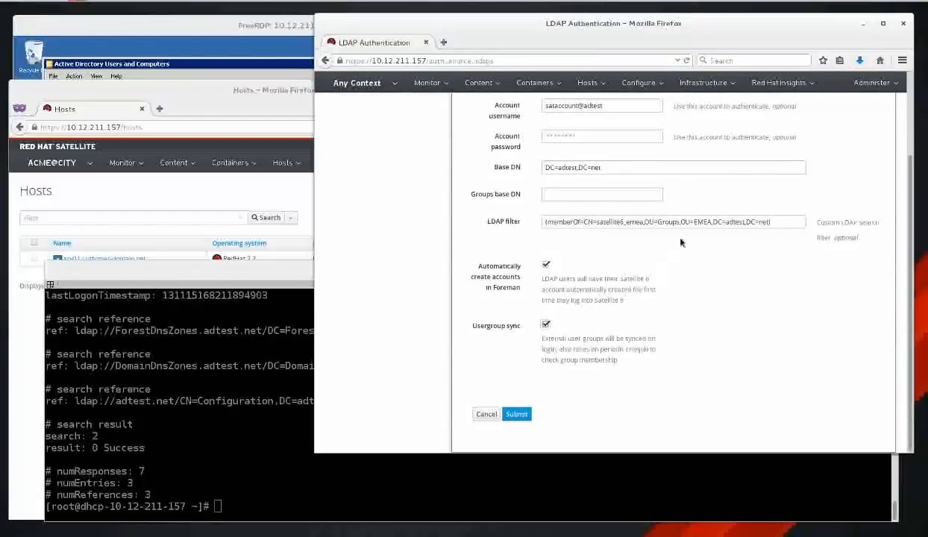
pyautogui.click(545, 324)
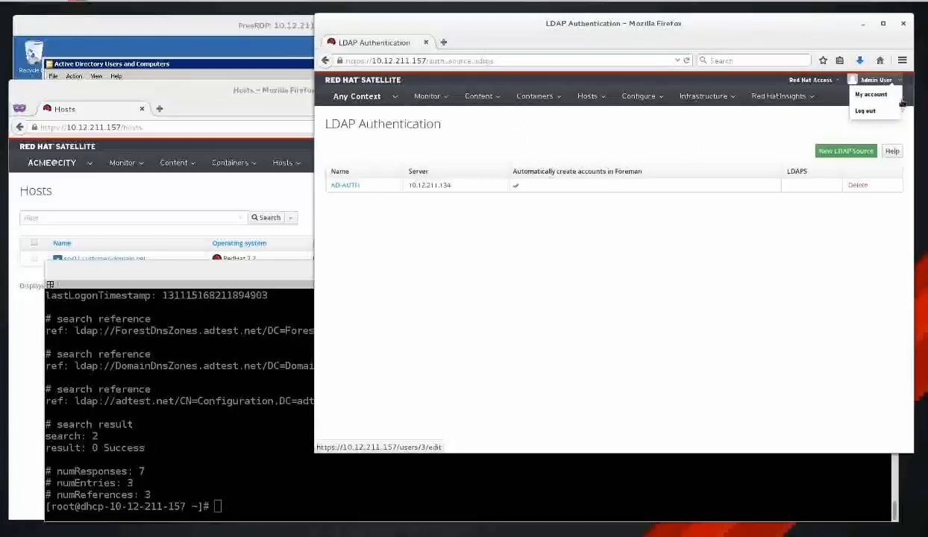
# Go to Administer > User groups and reload the list.
pyautogui.click(879, 96)
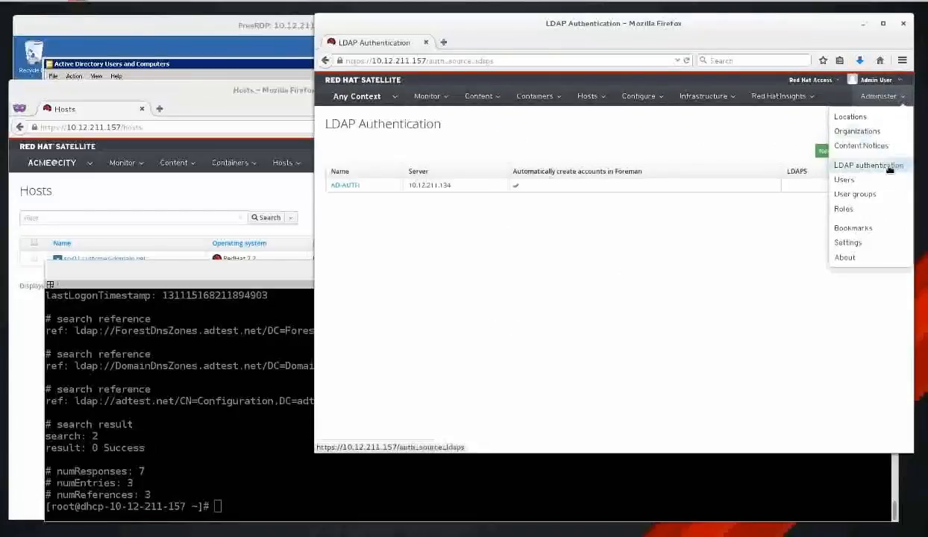
pyautogui.click(885, 197)
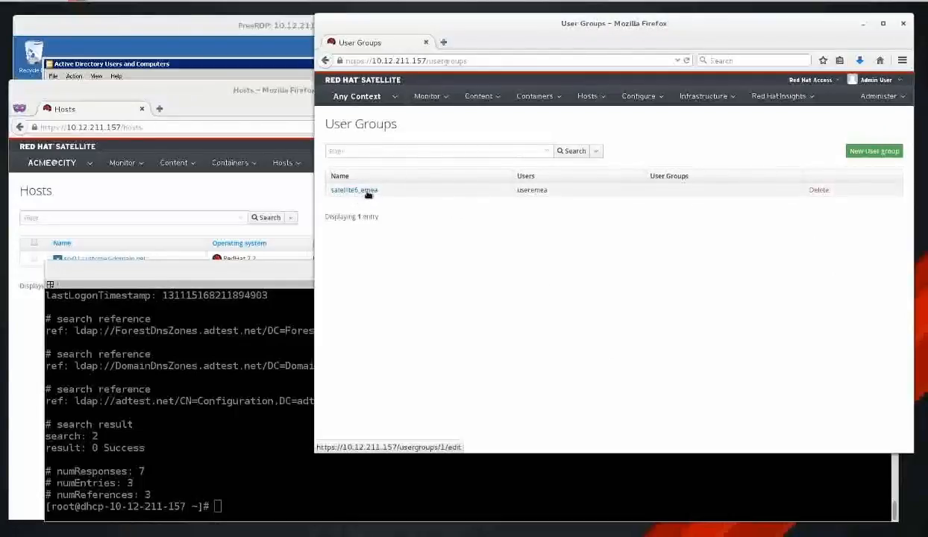
pyautogui.rightClick(490, 242)
pyautogui.click(555, 249)
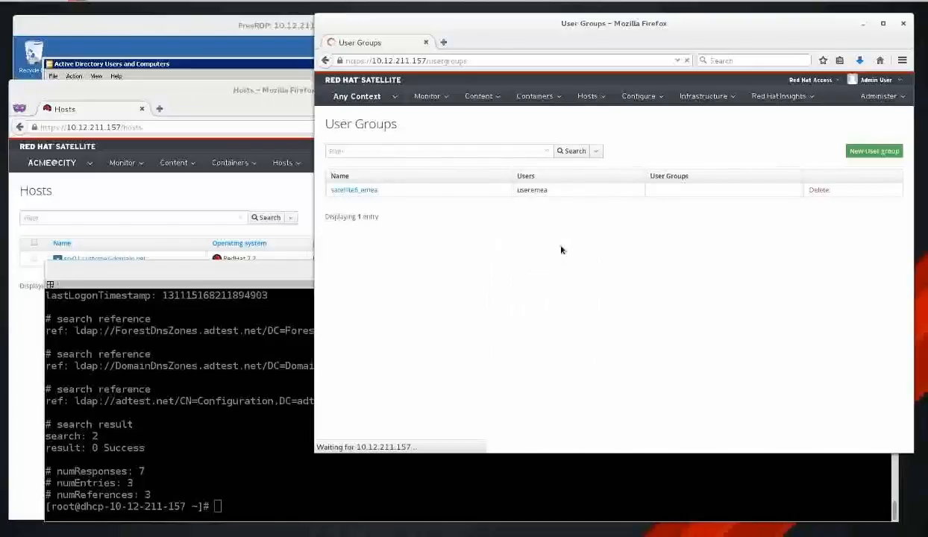
# Refresh satellite6_emea's external AD group, then check its updated members and roles.
pyautogui.click(349, 190)
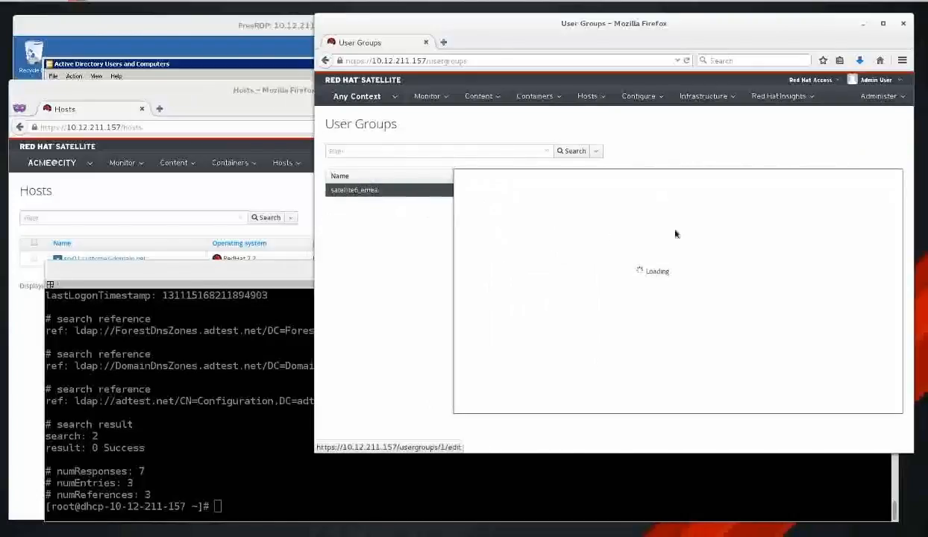
pyautogui.click(599, 190)
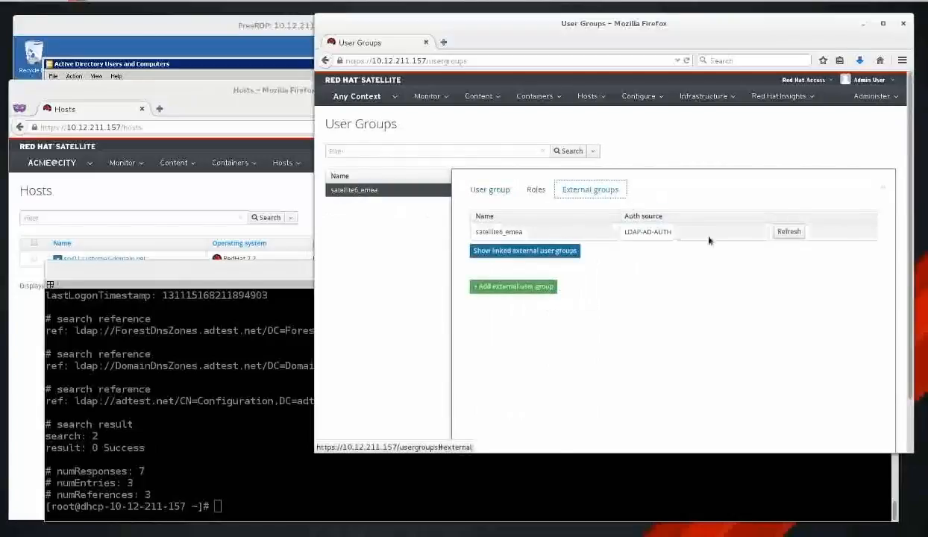
pyautogui.click(789, 231)
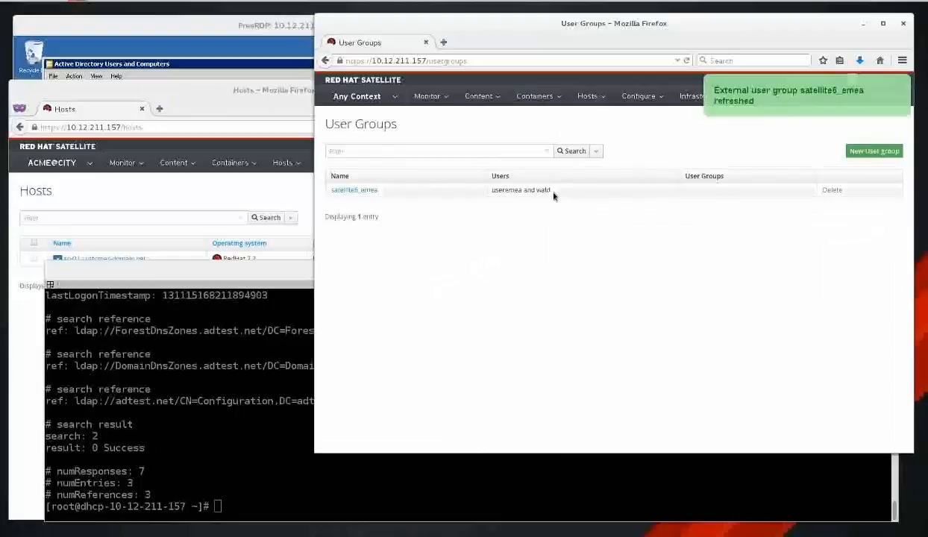
pyautogui.moveTo(552, 194); pyautogui.dragTo(490, 191)
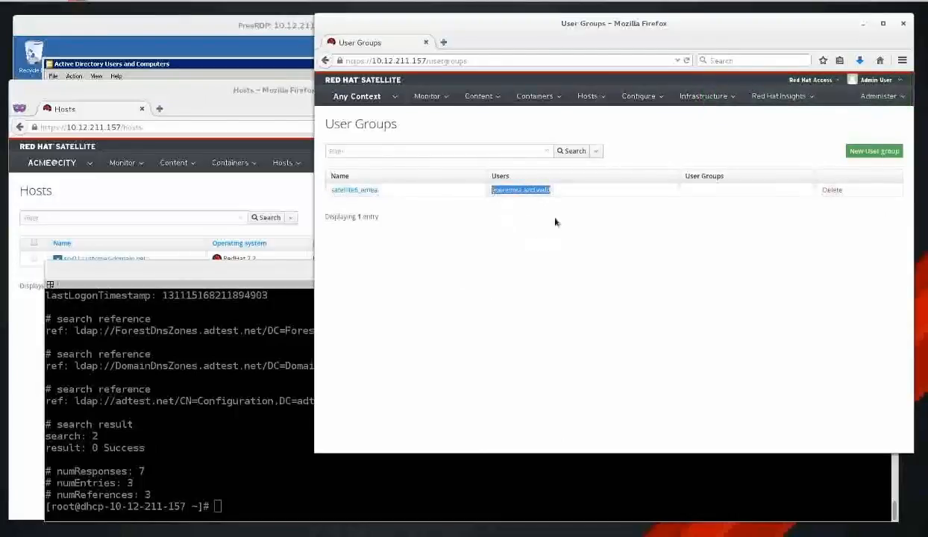
pyautogui.click(355, 191)
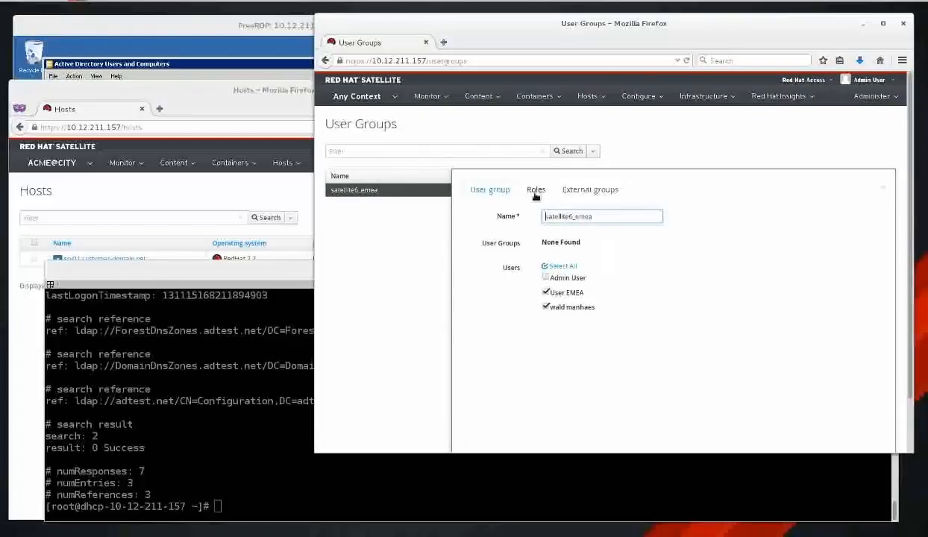
pyautogui.click(535, 190)
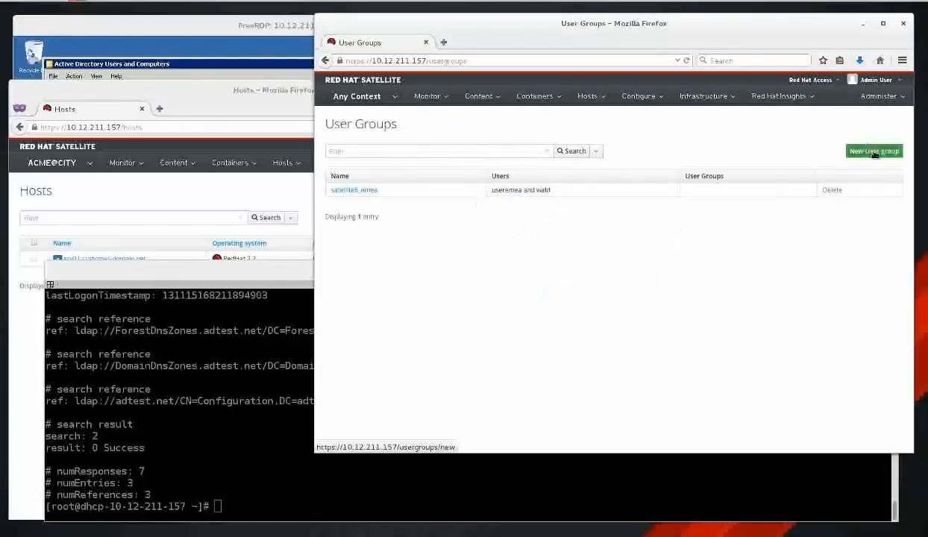
# Start a new user group named admingroup with the Admin role.
pyautogui.click(874, 153)
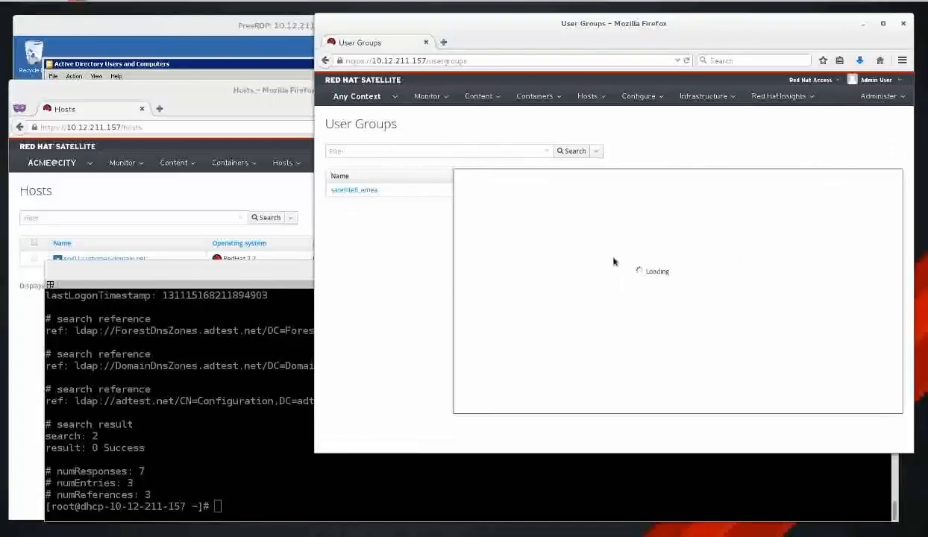
pyautogui.write('admingroup')
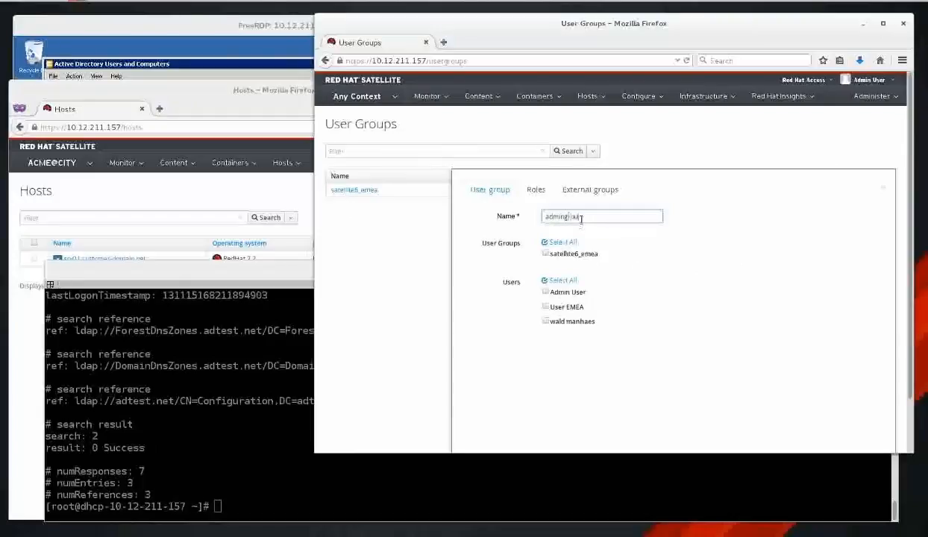
pyautogui.click(535, 190)
pyautogui.click(544, 216)
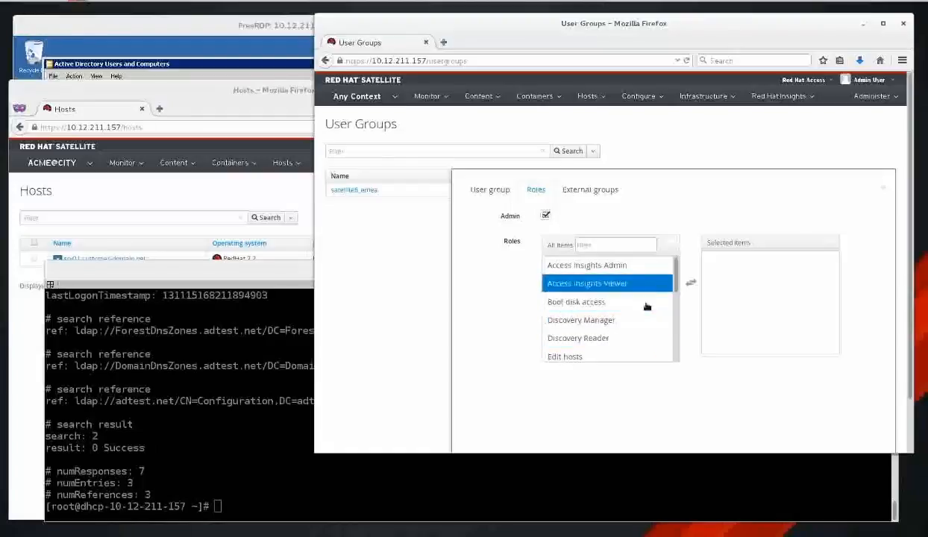
# Link external group 'administrator' from LDAP-AD-AUTH to admingroup and submit it.
pyautogui.click(590, 189)
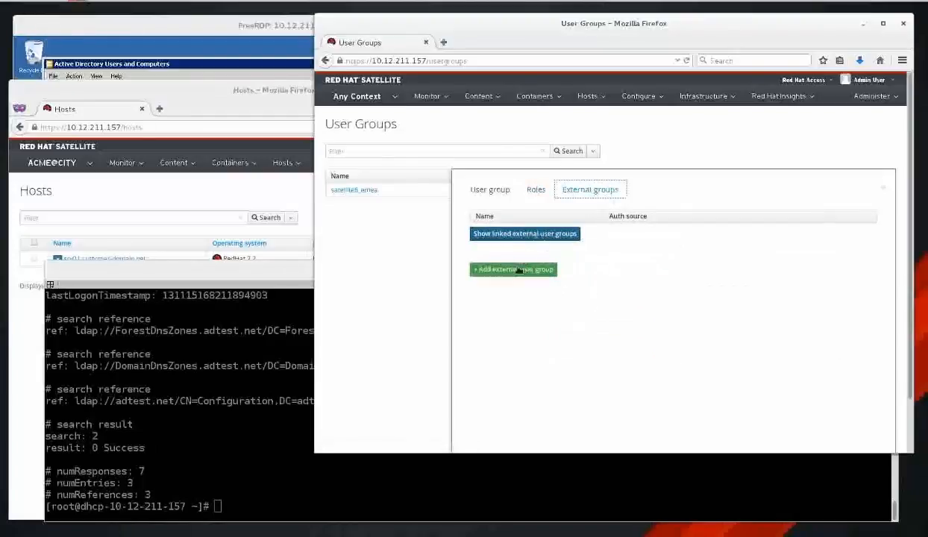
pyautogui.click(518, 270)
pyautogui.click(607, 298)
pyautogui.write('ad')
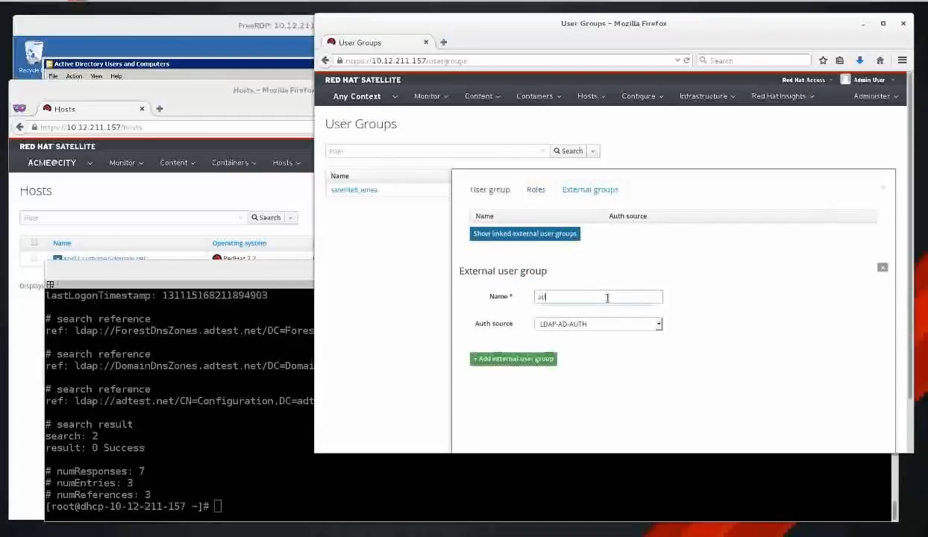
pyautogui.write('ministrator')
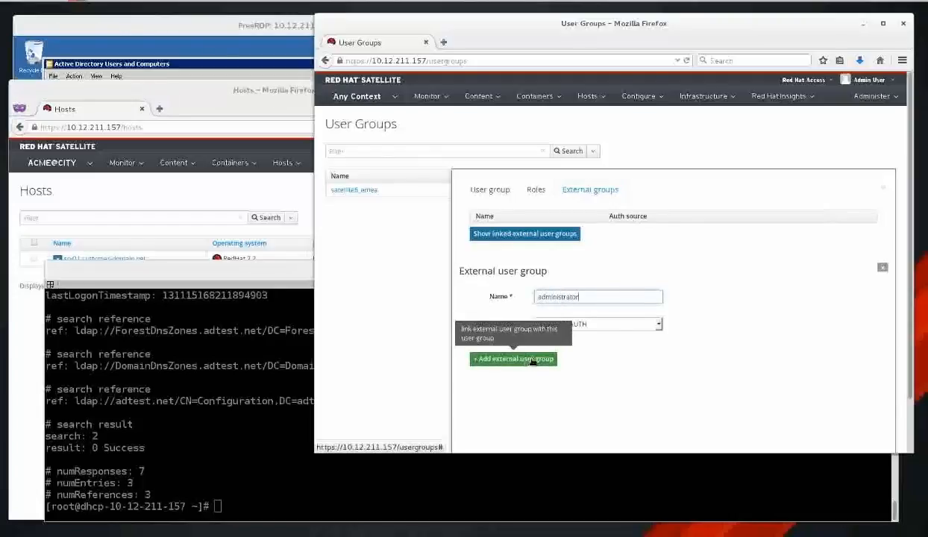
pyautogui.scroll(-1, 735, 339)
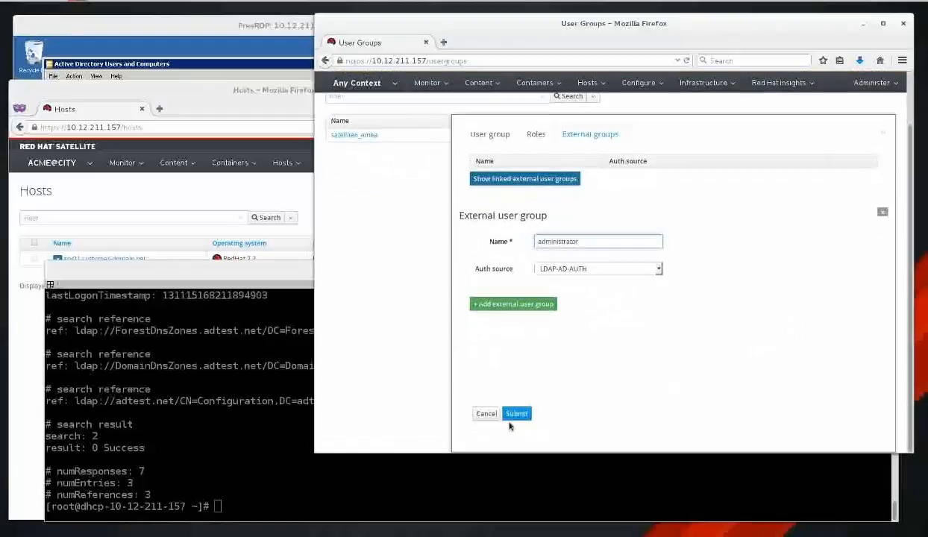
pyautogui.click(515, 413)
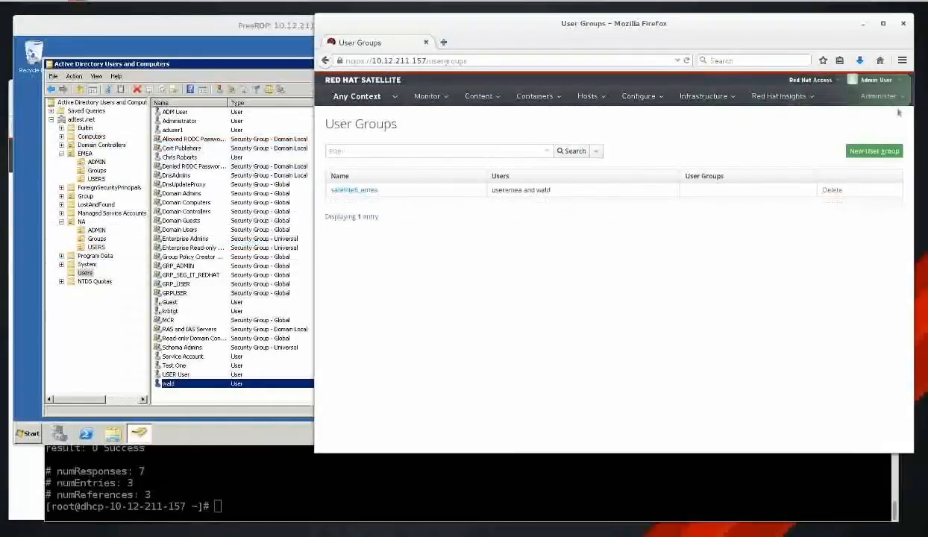
pyautogui.click(878, 96)
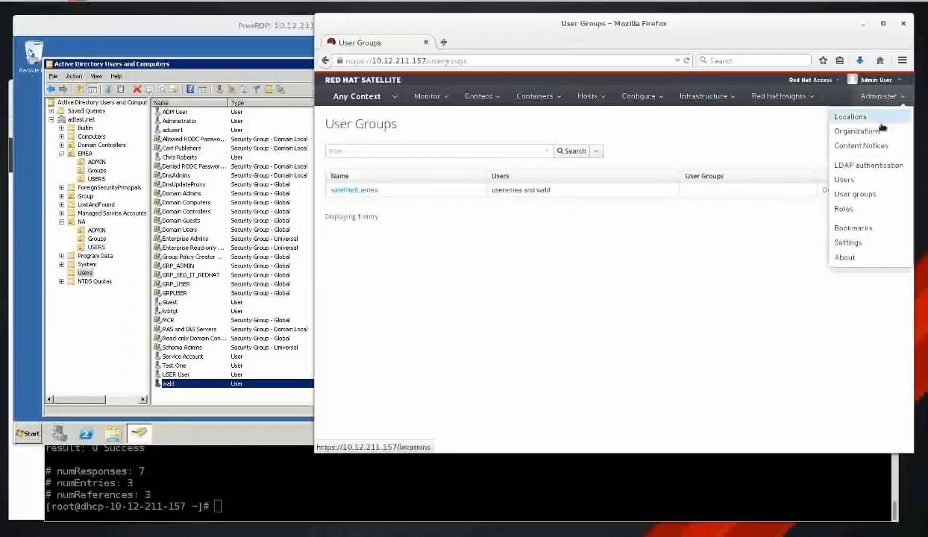
# Open the AD-AUTH LDAP source and check its server address 10.12.211.134.
pyautogui.click(850, 163)
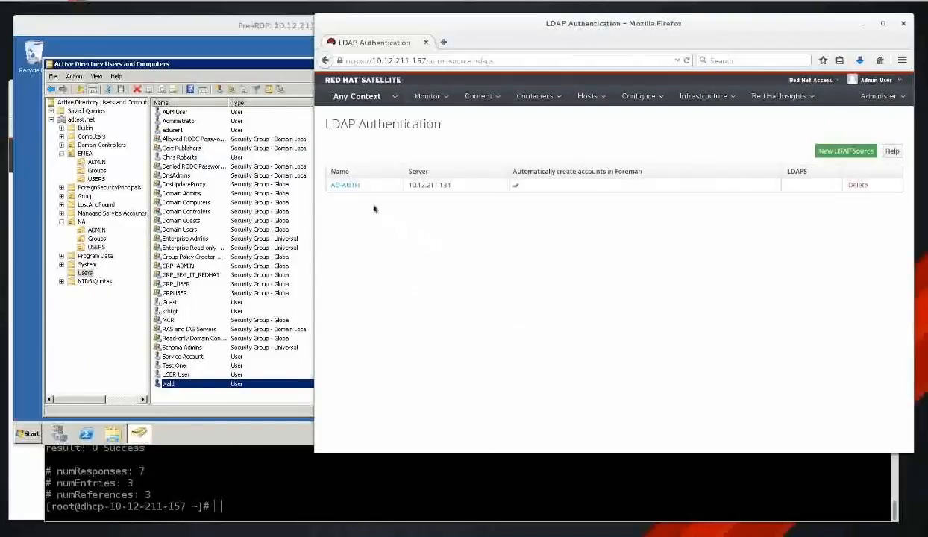
pyautogui.click(343, 186)
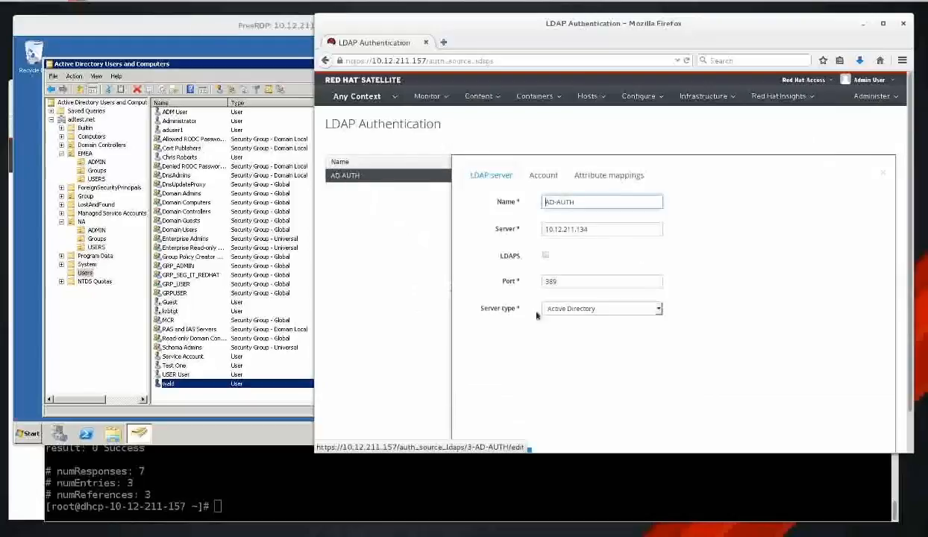
pyautogui.doubleClick(579, 201)
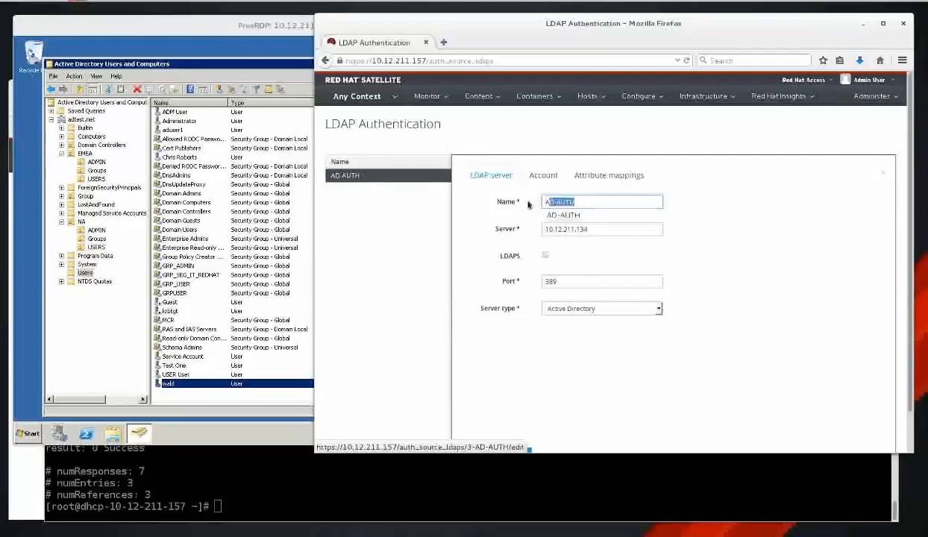
pyautogui.click(619, 229)
pyautogui.doubleClick(617, 229)
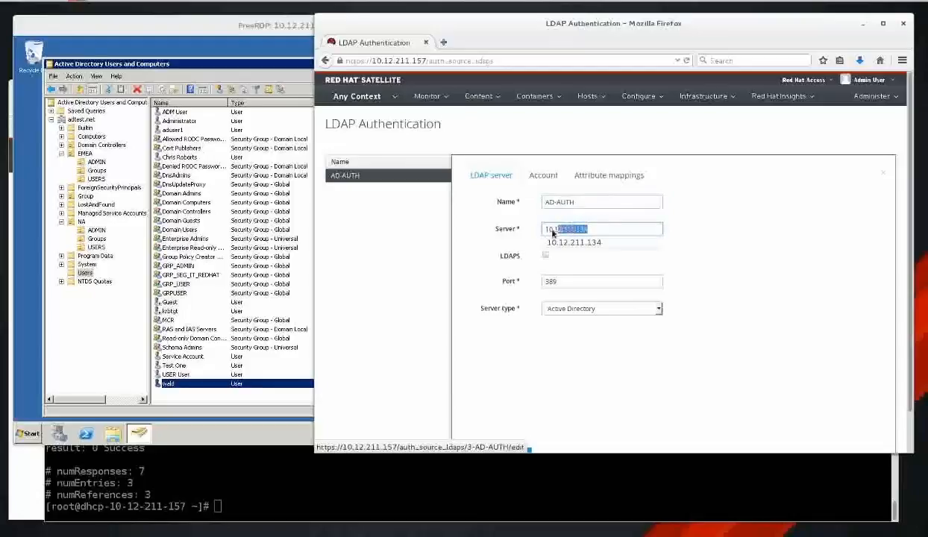
pyautogui.click(716, 234)
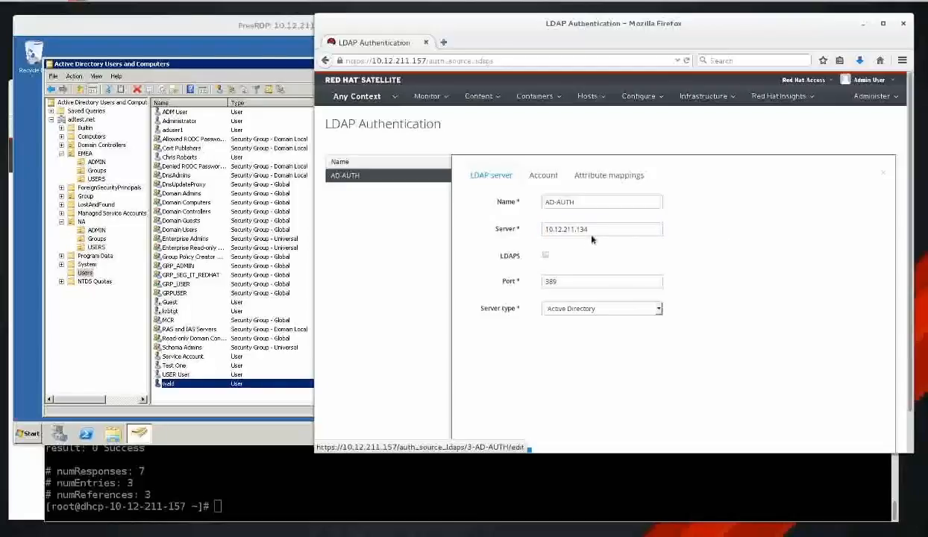
pyautogui.click(549, 174)
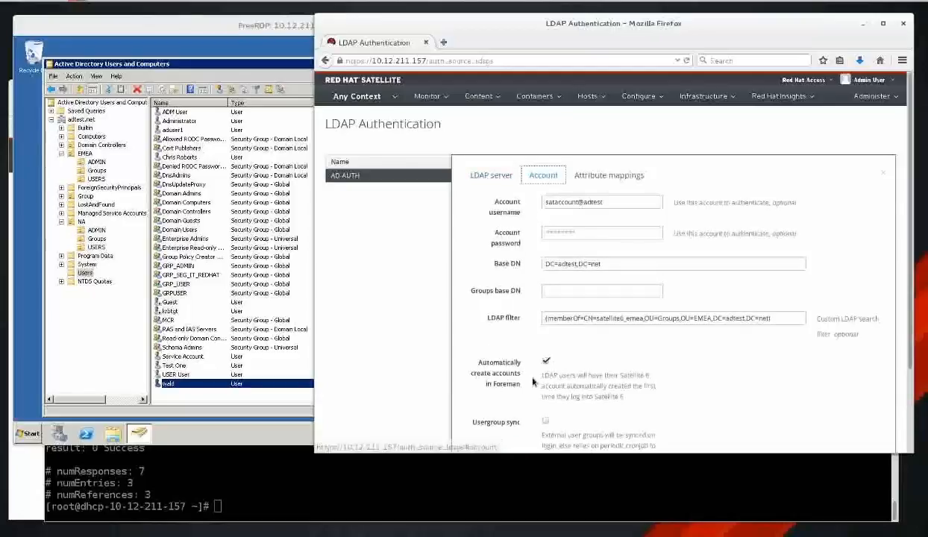
# Review the bind username, Base DN DC=adtest,DC=net and the satellite6_emea memberOf filter.
pyautogui.moveTo(603, 203); pyautogui.dragTo(519, 197)
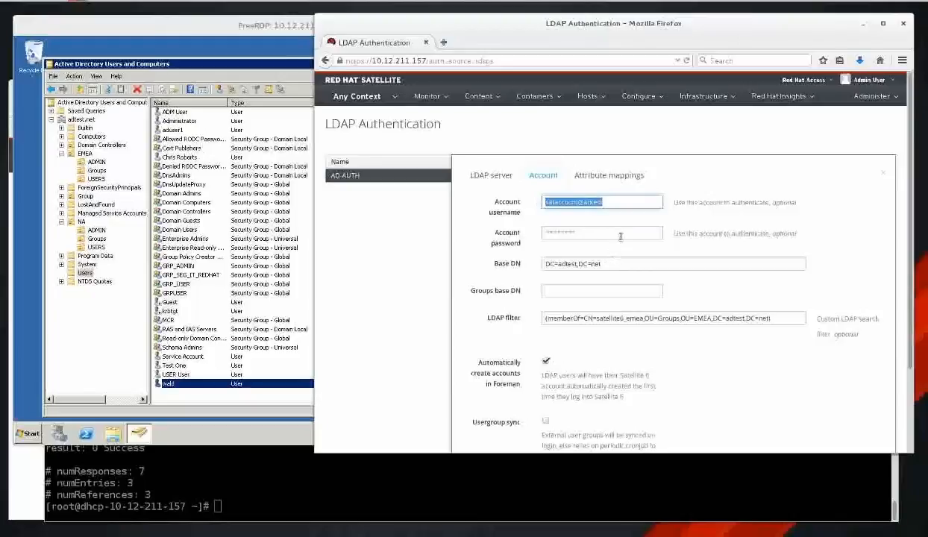
pyautogui.moveTo(605, 262); pyautogui.dragTo(545, 263)
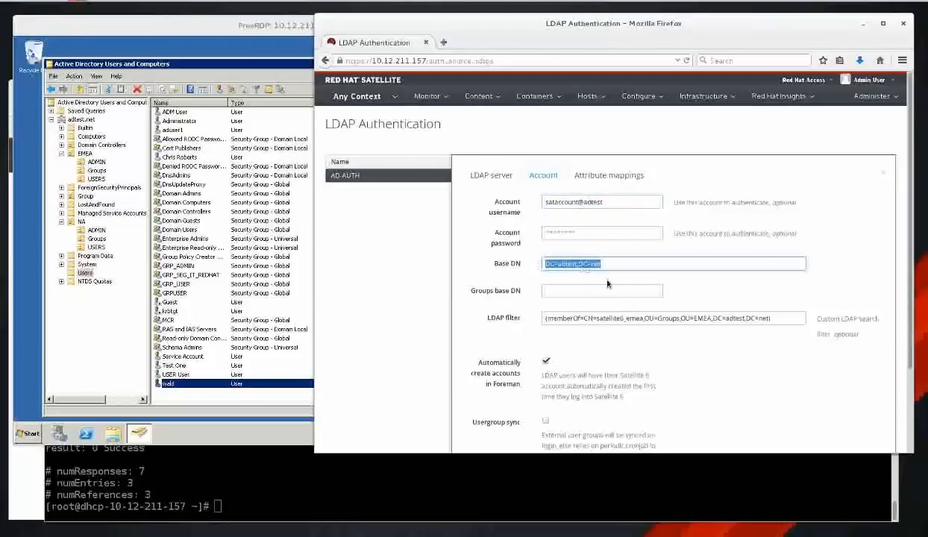
pyautogui.moveTo(768, 318); pyautogui.dragTo(545, 320)
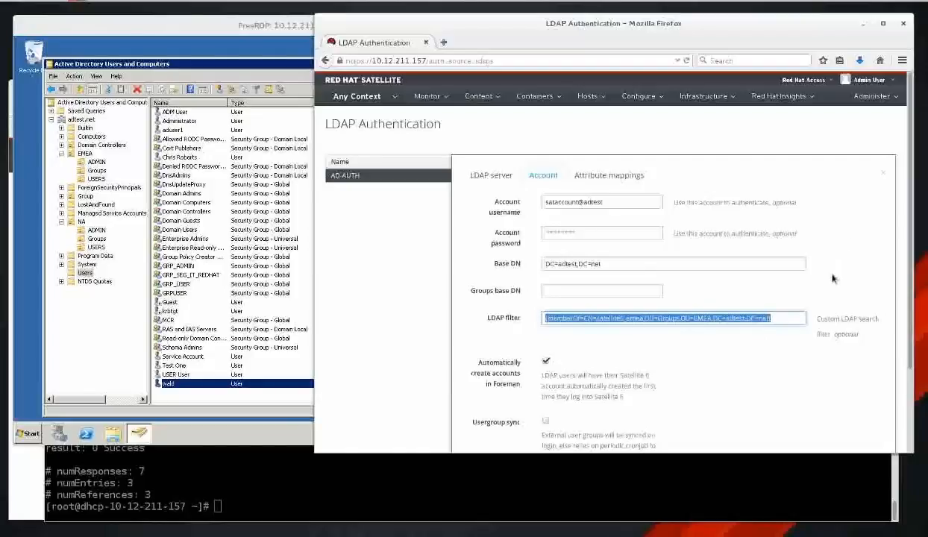
# Enable 'Automatically create accounts in Foreman' and look over the attribute mappings.
pyautogui.scroll(-1, 833, 278)
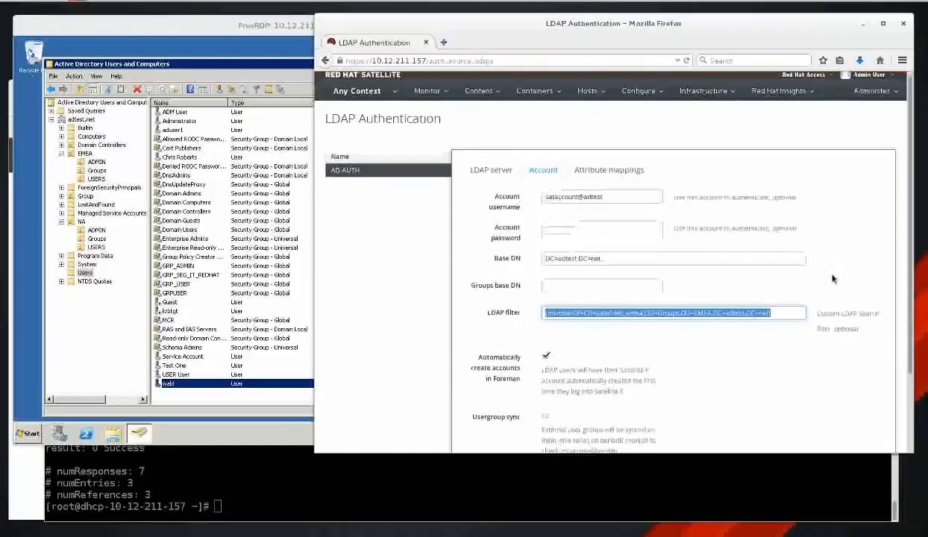
pyautogui.scroll(-3, 834, 278)
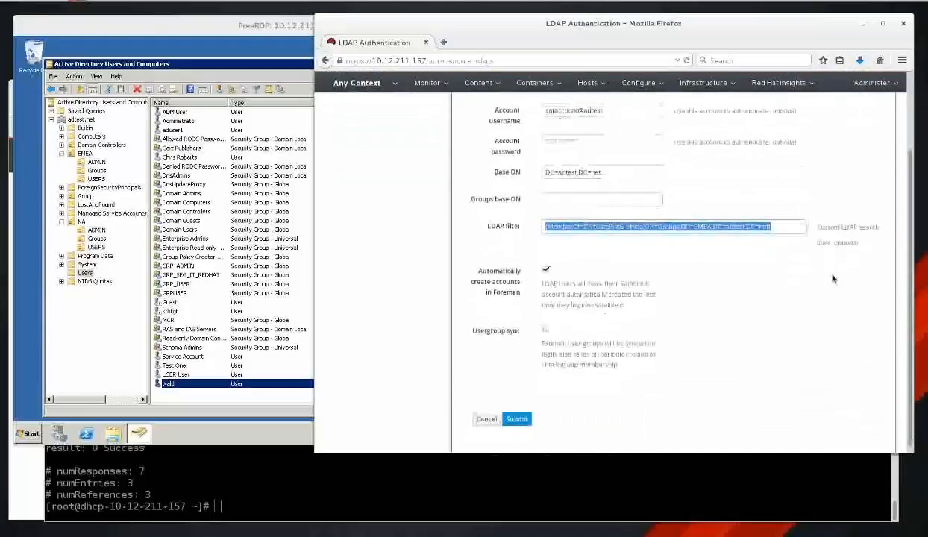
pyautogui.click(545, 271)
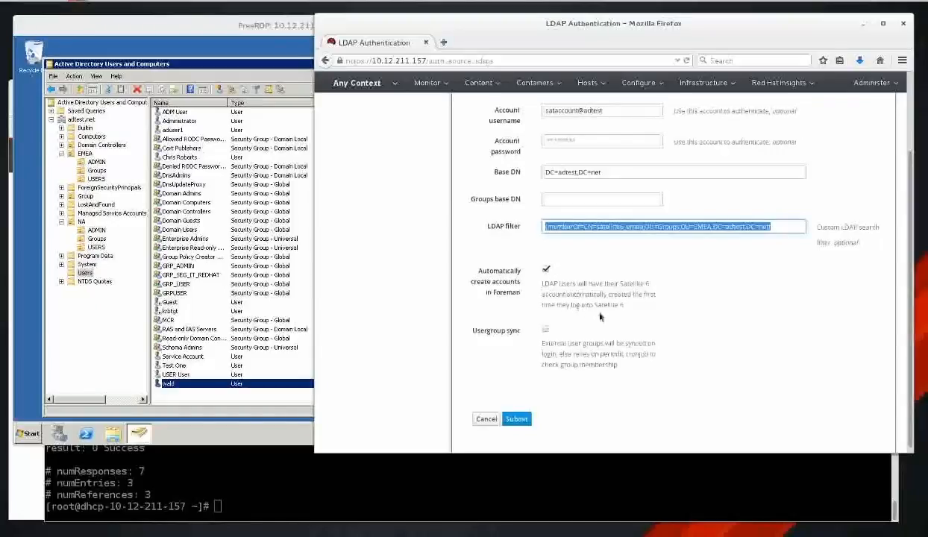
pyautogui.scroll(5, 640, 304)
pyautogui.click(613, 176)
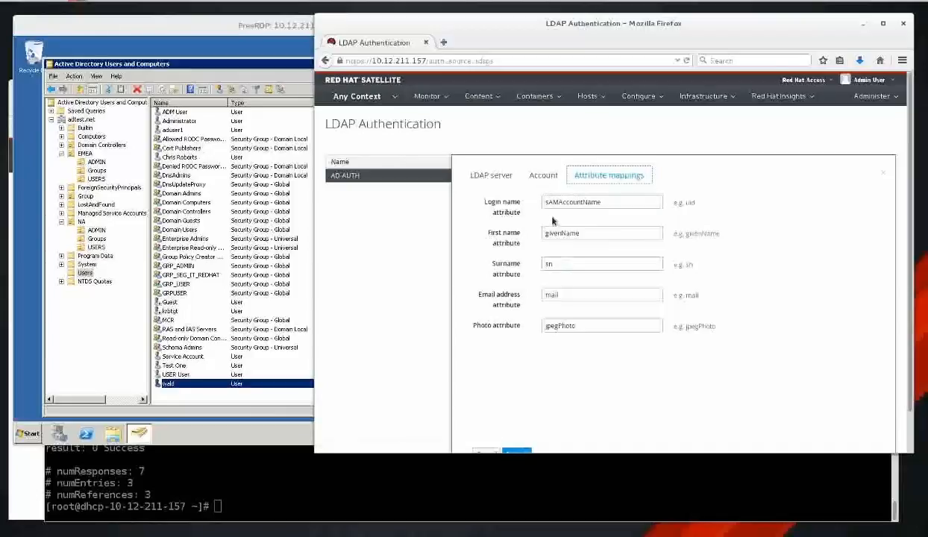
pyautogui.click(551, 176)
pyautogui.scroll(-3, 695, 345)
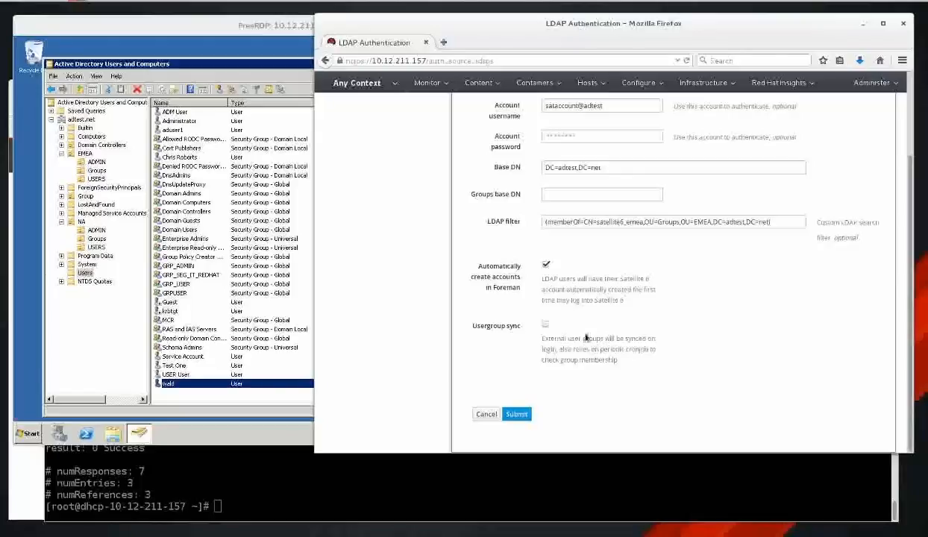
pyautogui.click(785, 223)
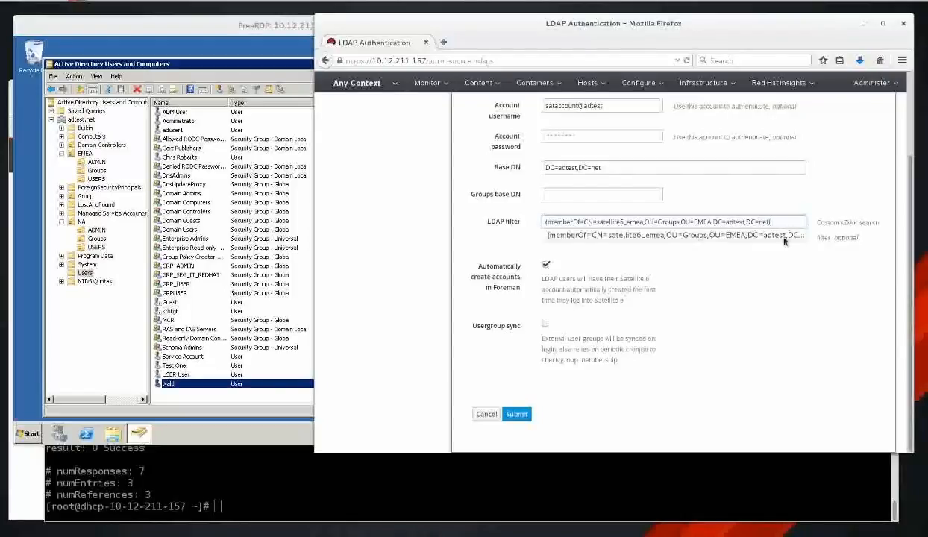
pyautogui.press('Return')
pyautogui.click(794, 337)
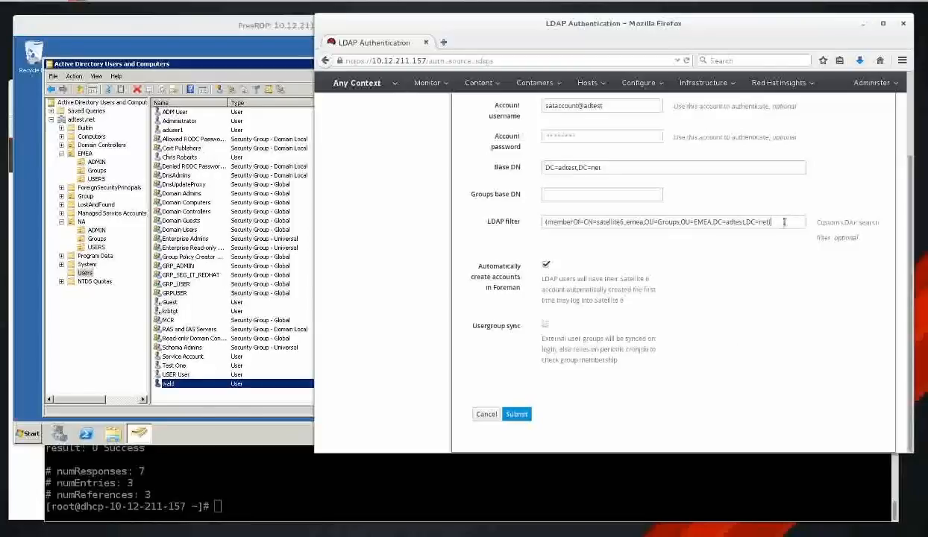
pyautogui.moveTo(784, 222); pyautogui.dragTo(526, 225)
pyautogui.click(564, 330)
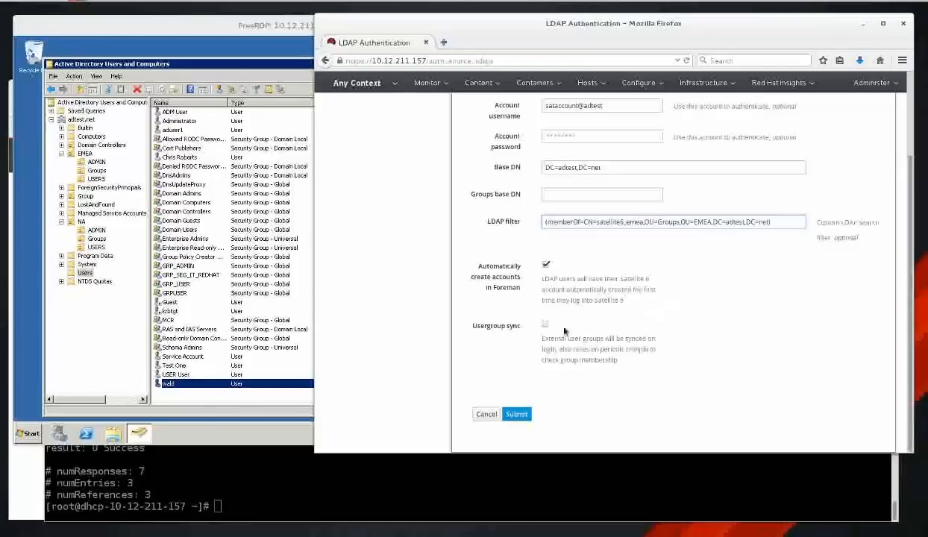
pyautogui.click(546, 326)
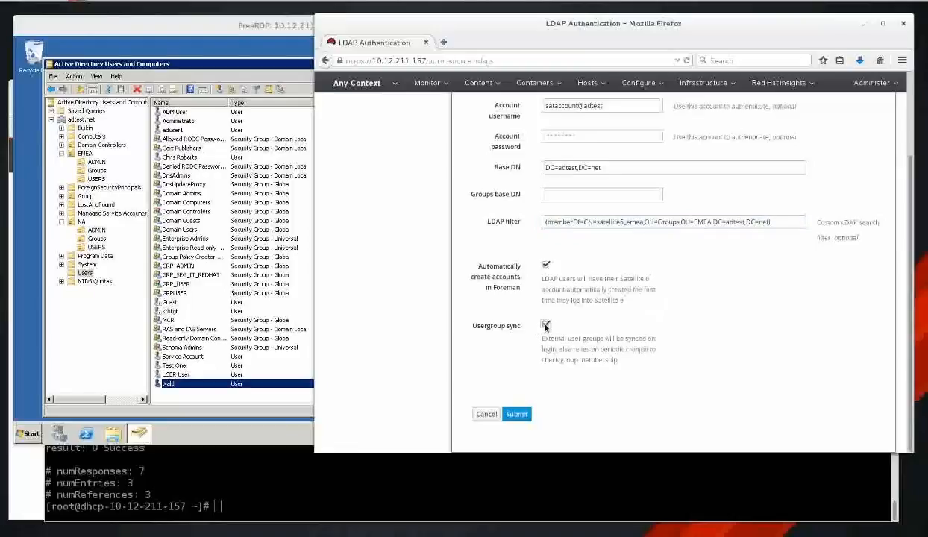
pyautogui.click(545, 326)
pyautogui.scroll(1, 739, 294)
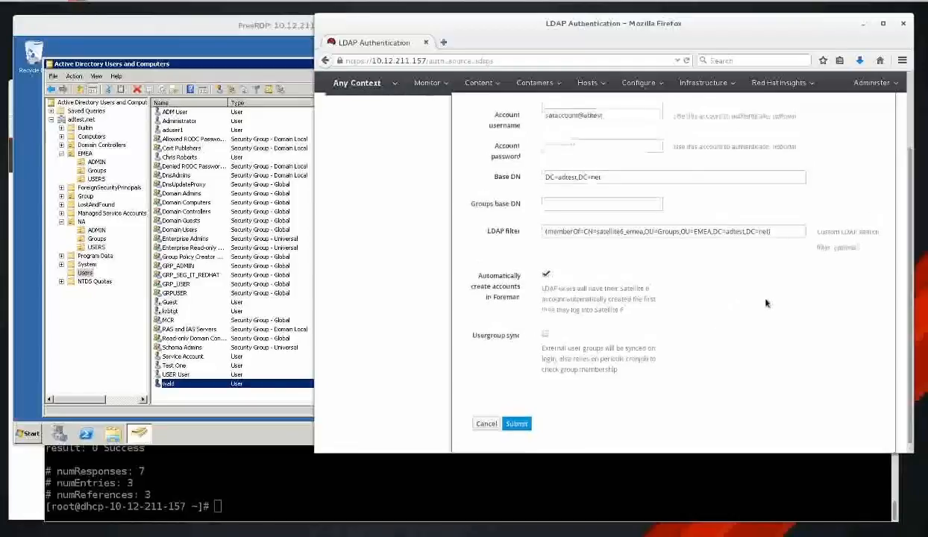
pyautogui.scroll(4, 765, 303)
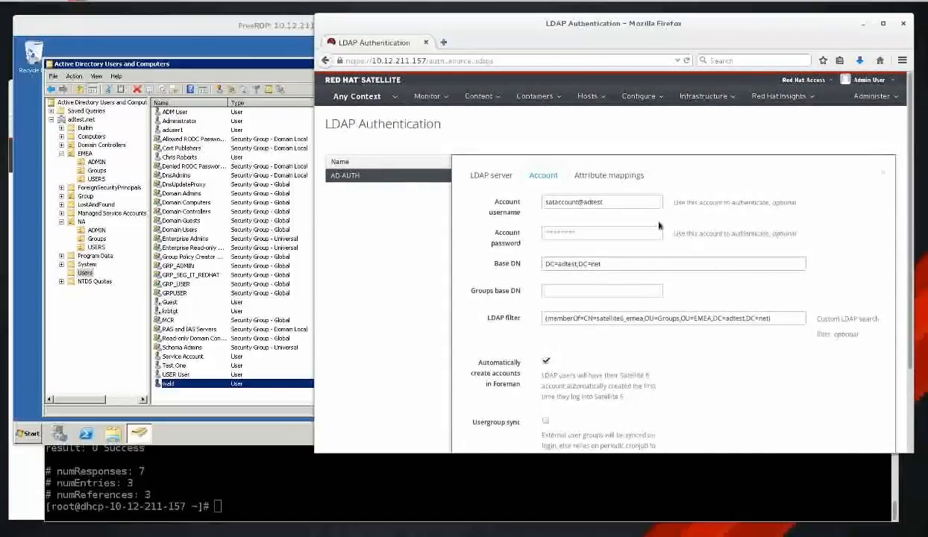
# Inspect the attribute mappings, including the sAMAccountName login, and close AD-AUTH without changes.
pyautogui.click(625, 175)
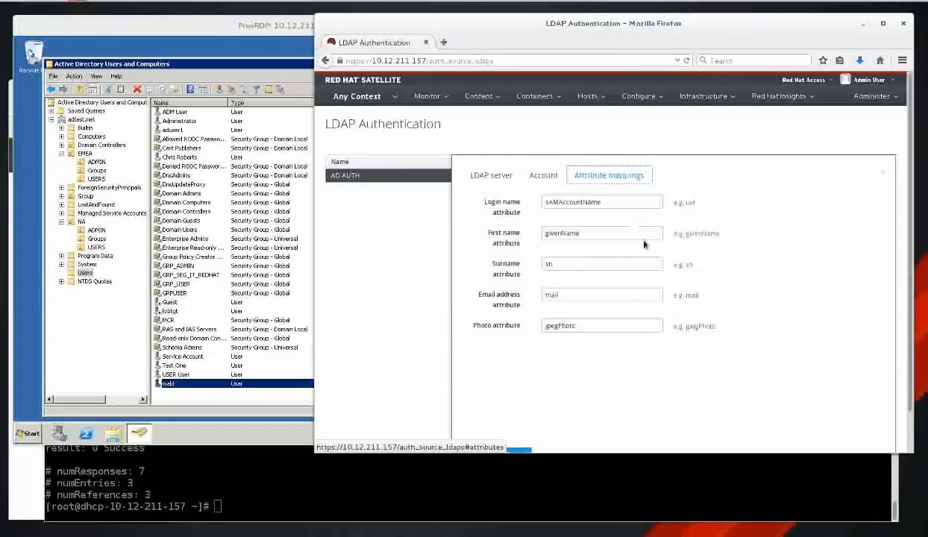
pyautogui.doubleClick(690, 326)
pyautogui.doubleClick(691, 295)
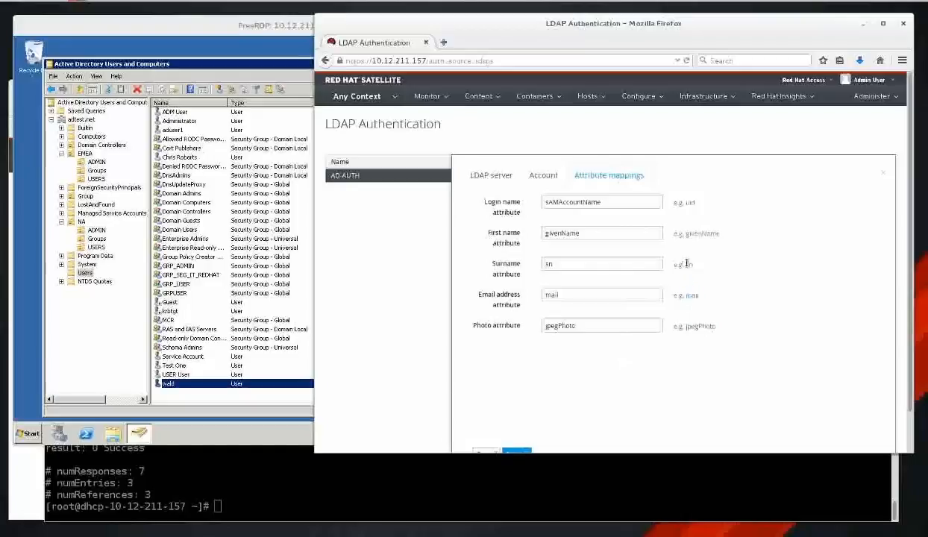
pyautogui.doubleClick(697, 233)
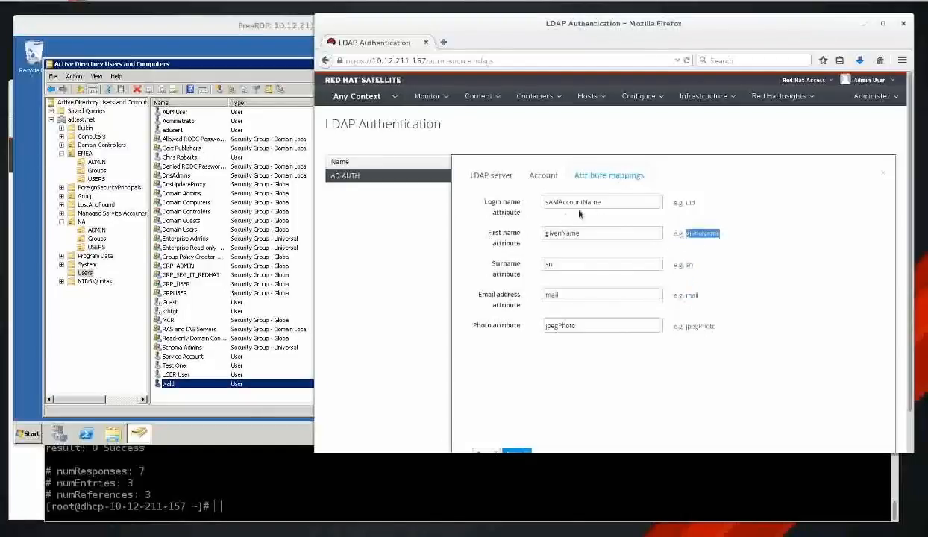
pyautogui.moveTo(640, 201); pyautogui.dragTo(540, 203)
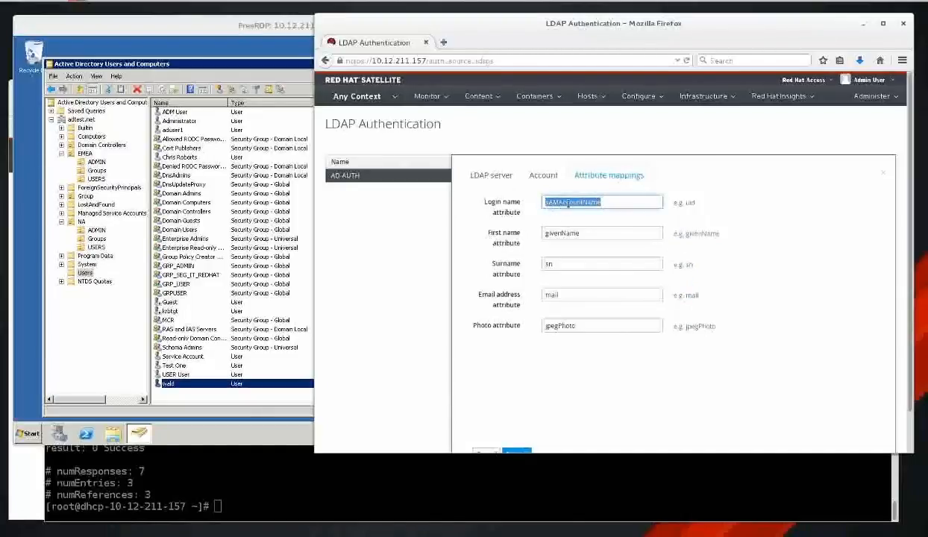
pyautogui.click(694, 202)
pyautogui.doubleClick(689, 203)
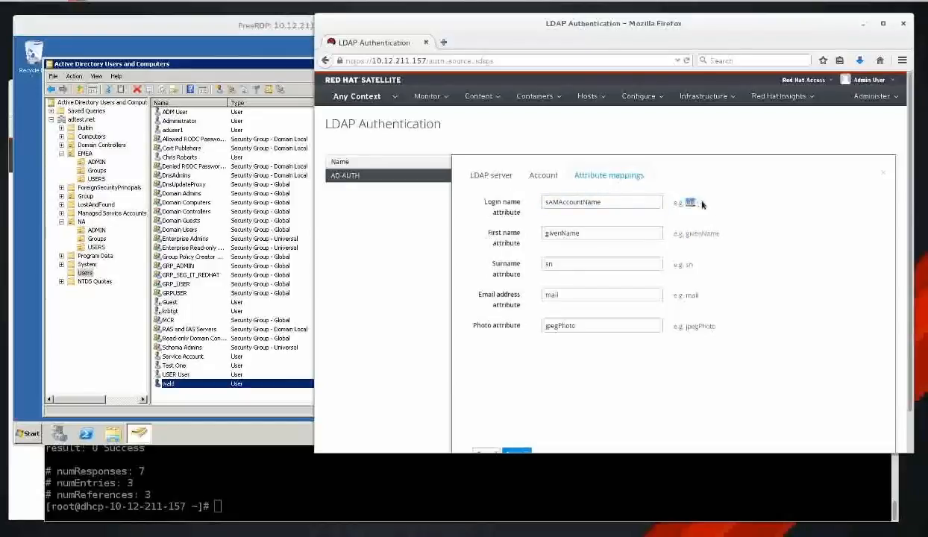
pyautogui.doubleClick(628, 206)
pyautogui.click(790, 241)
pyautogui.doubleClick(625, 204)
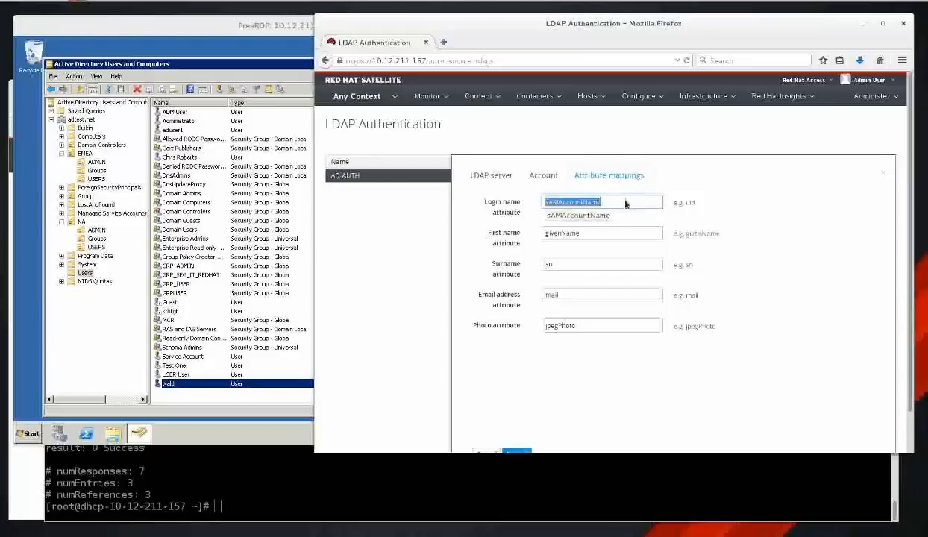
pyautogui.click(743, 217)
pyautogui.doubleClick(623, 202)
pyautogui.click(611, 199)
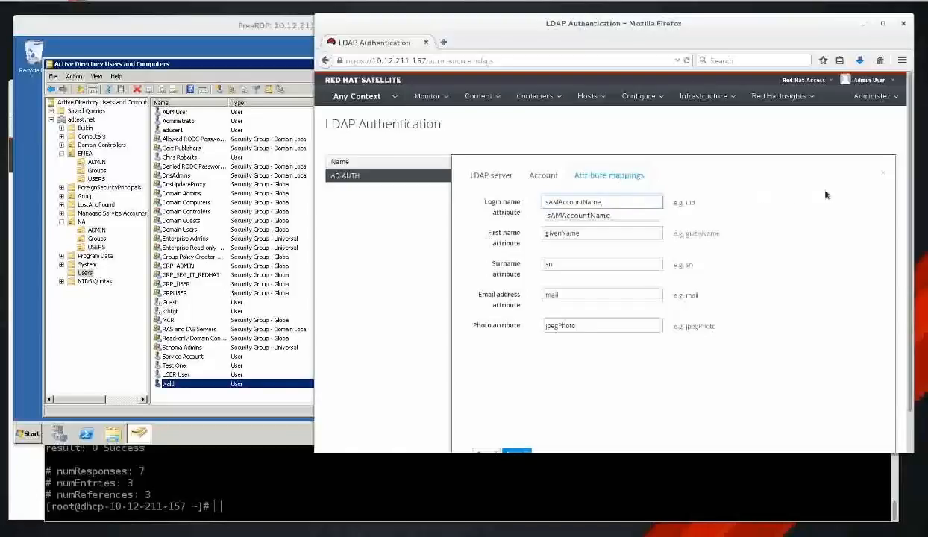
pyautogui.click(883, 173)
# Open the satellite6_emea user group and view its assigned roles.
pyautogui.moveTo(880, 97)
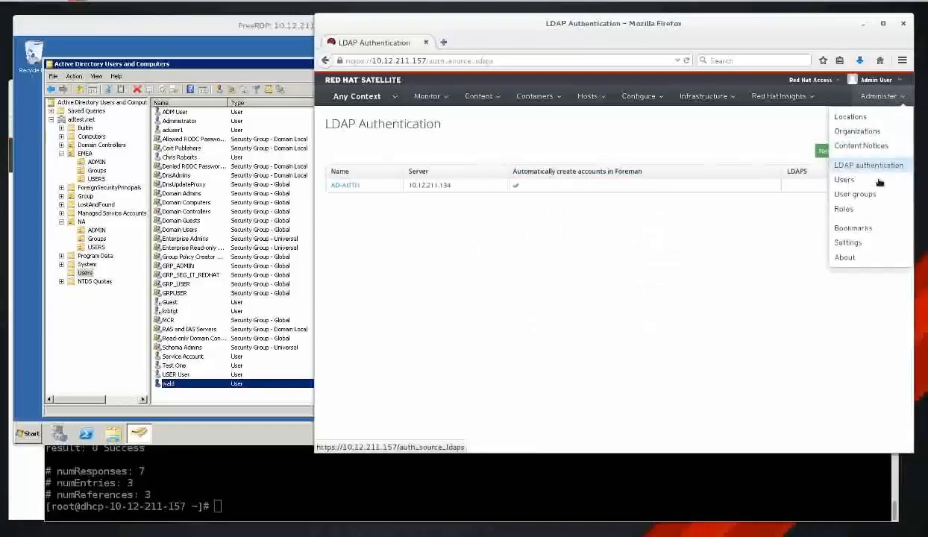
pyautogui.click(855, 193)
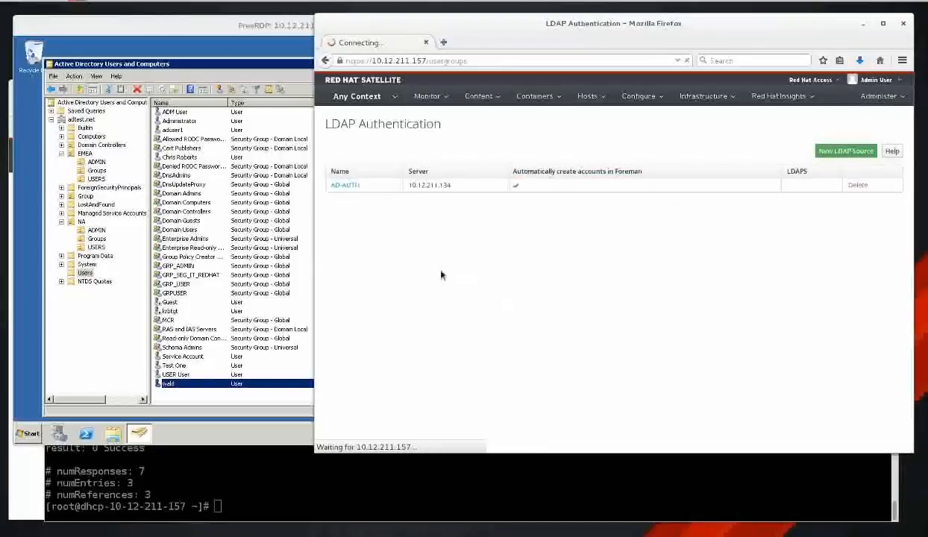
pyautogui.click(365, 192)
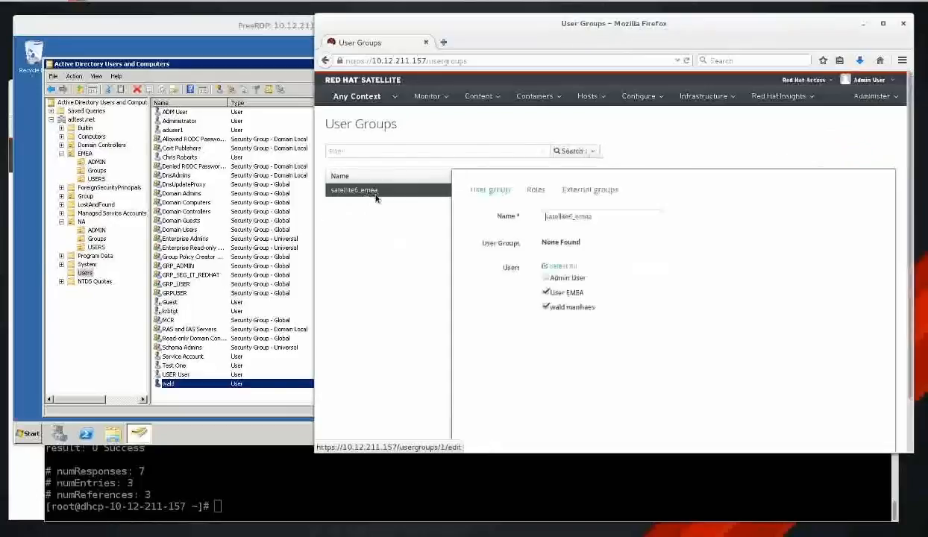
pyautogui.moveTo(603, 217); pyautogui.dragTo(525, 222)
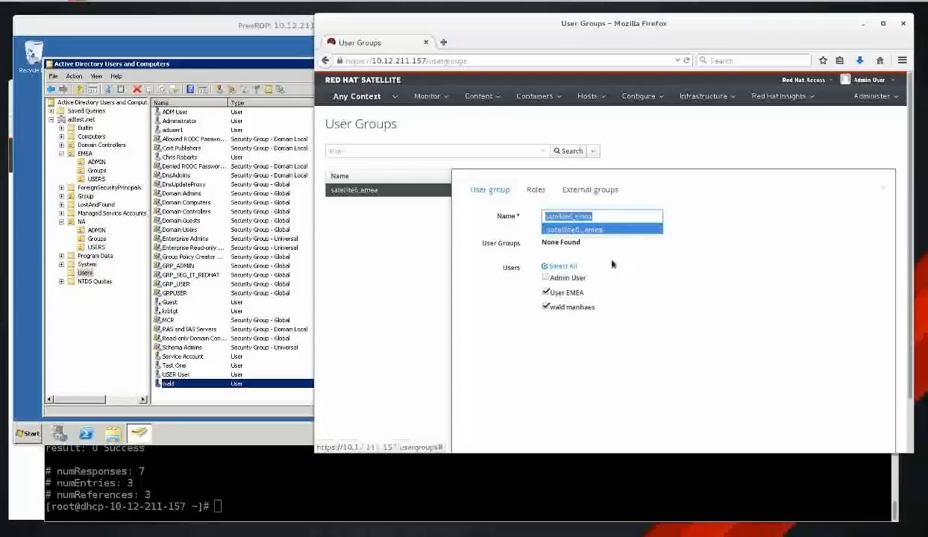
pyautogui.click(535, 192)
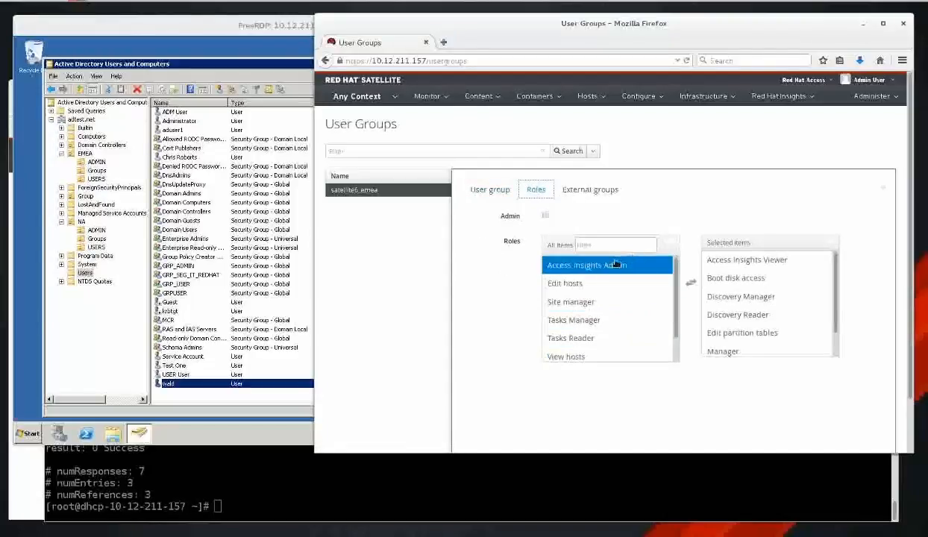
# Check its LDAP-AD-AUTH external groups, start a new entry, then cancel.
pyautogui.click(590, 189)
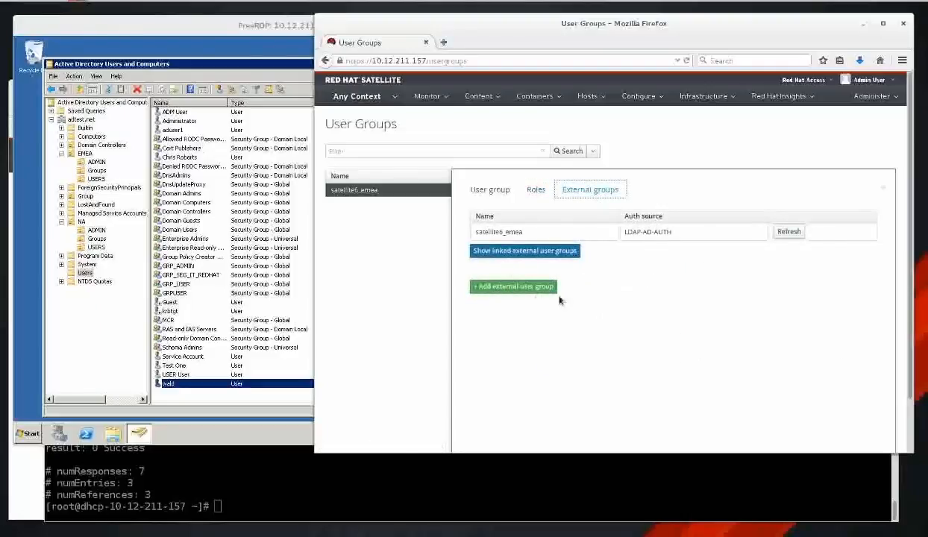
pyautogui.click(524, 297)
pyautogui.click(589, 313)
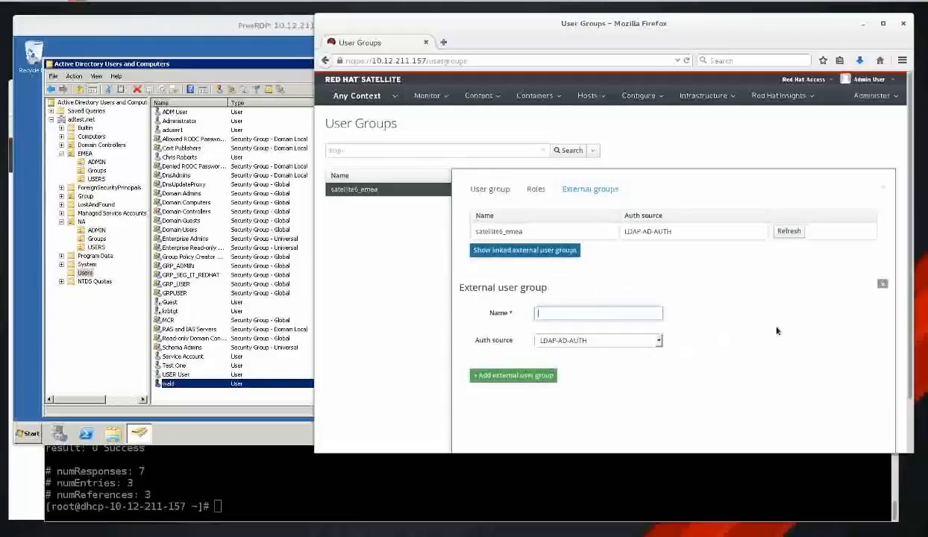
pyautogui.scroll(-1, 776, 325)
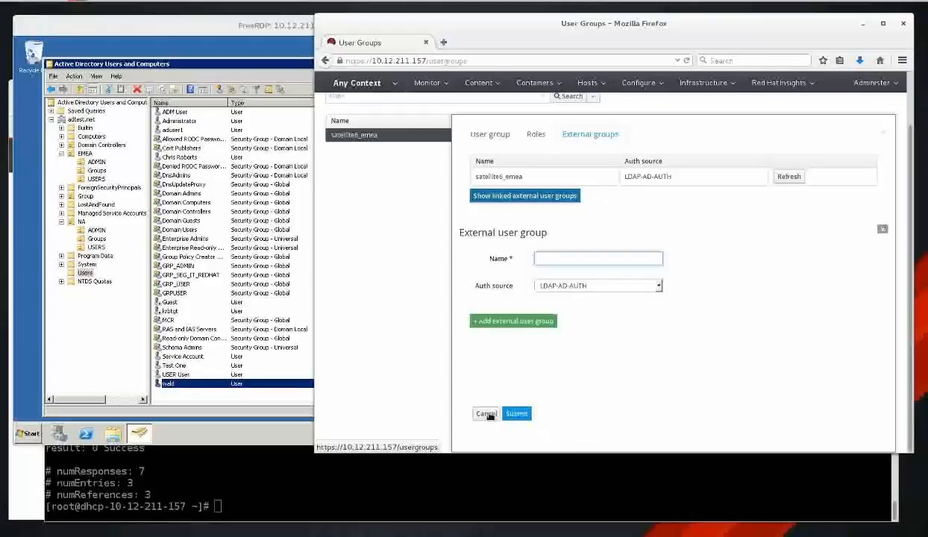
pyautogui.click(486, 414)
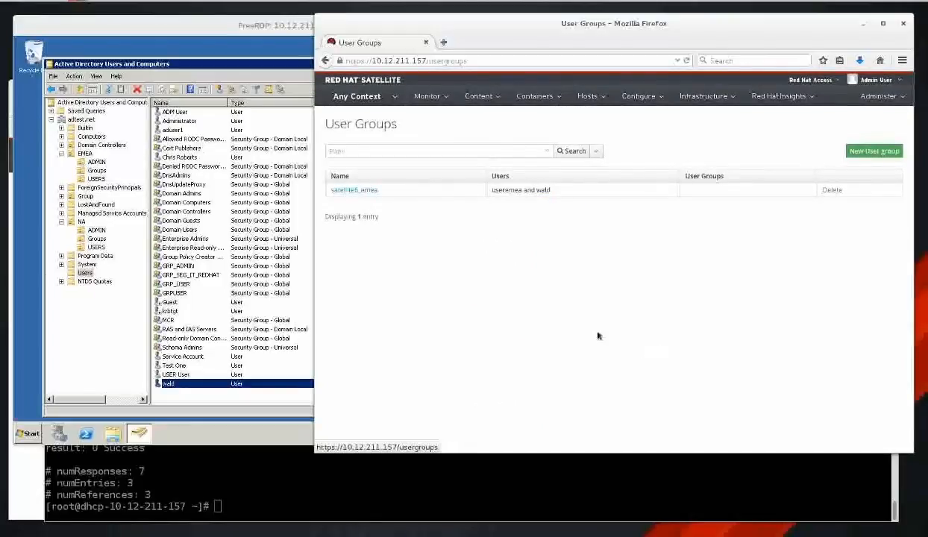